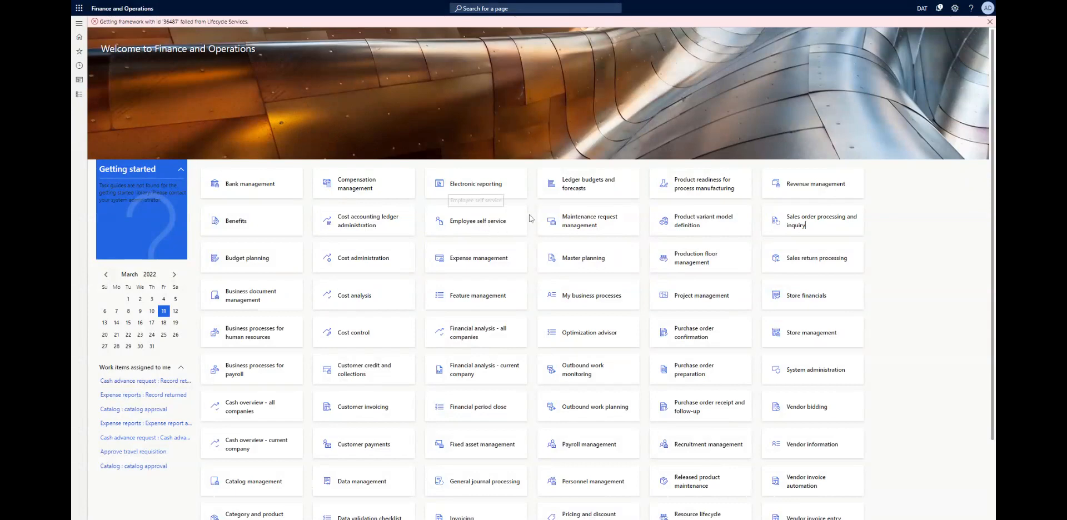
- Look through the workspace tiles on the home dashboard, from Bank management to Work order management
scroll(507, 271, "down", 3)
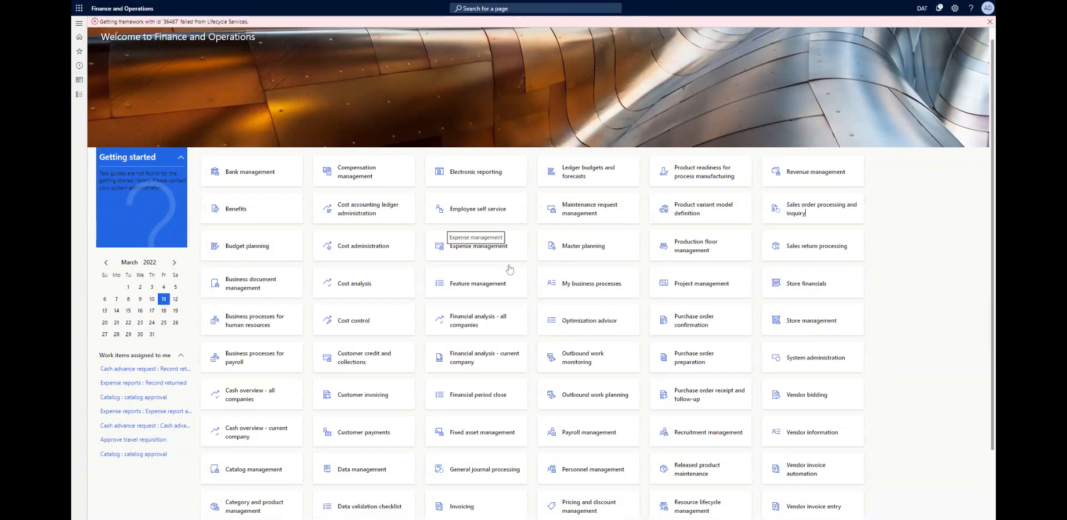
scroll(507, 270, "up", 3)
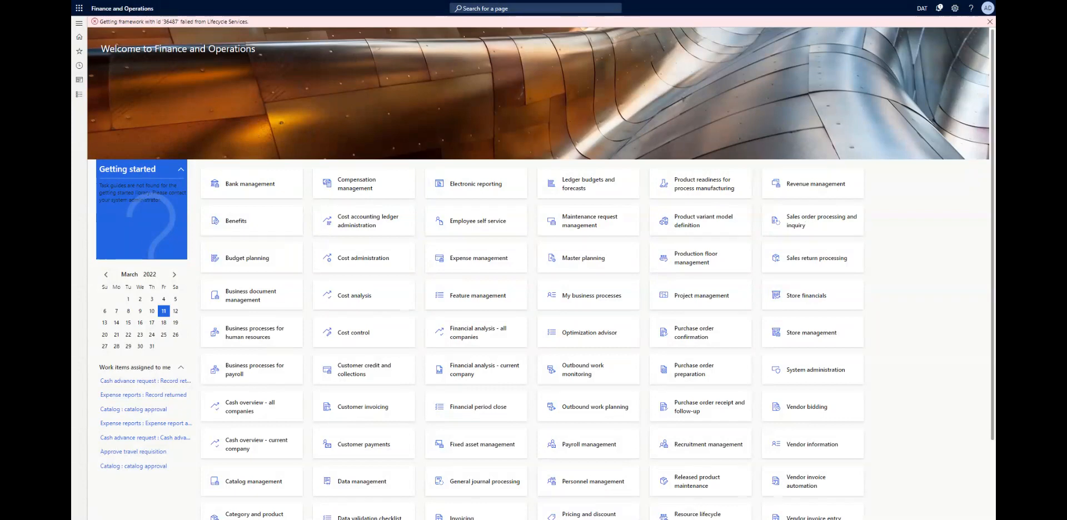
left_click(95, 22)
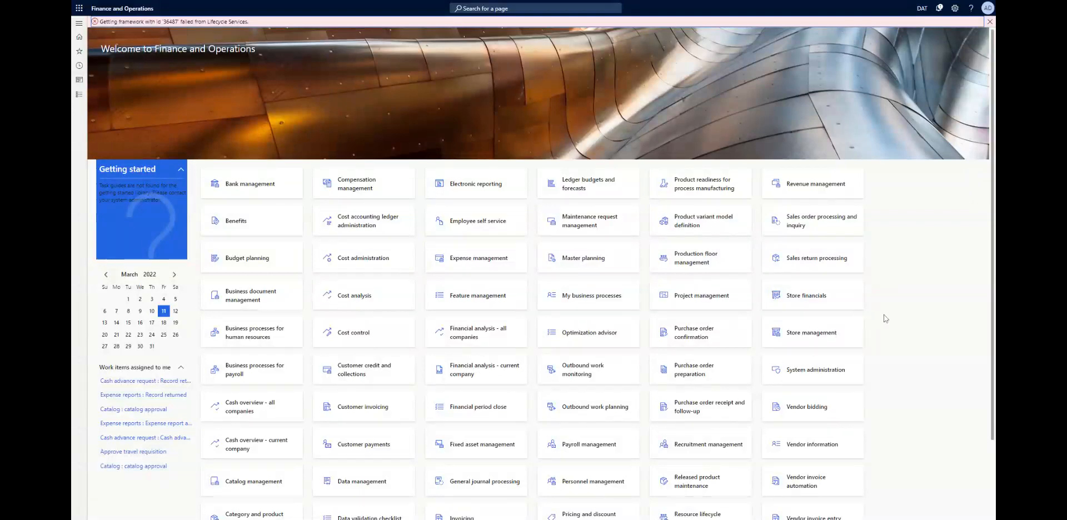
scroll(886, 319, "down", 1)
scroll(885, 319, "up", 1)
scroll(880, 325, "down", 1)
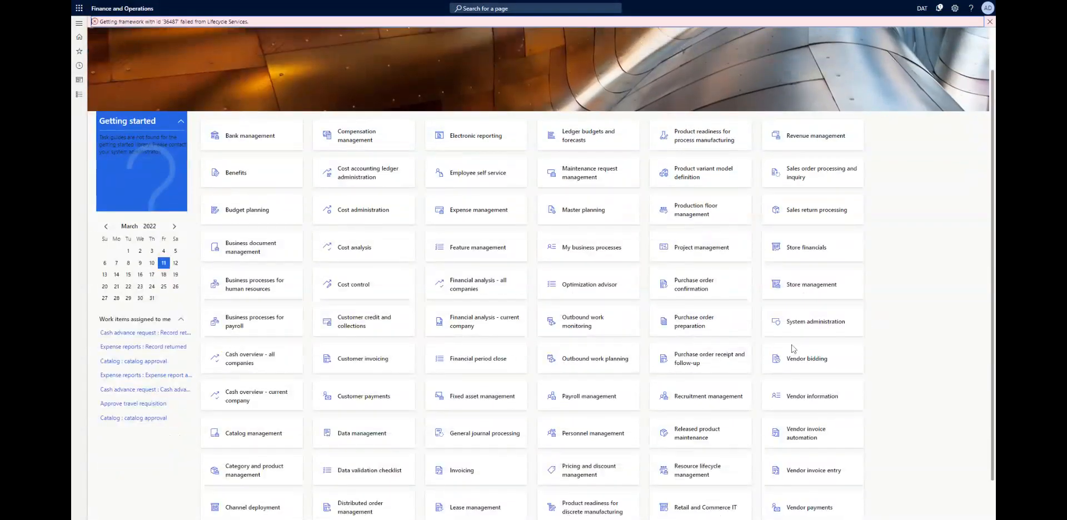
scroll(884, 342, "down", 1)
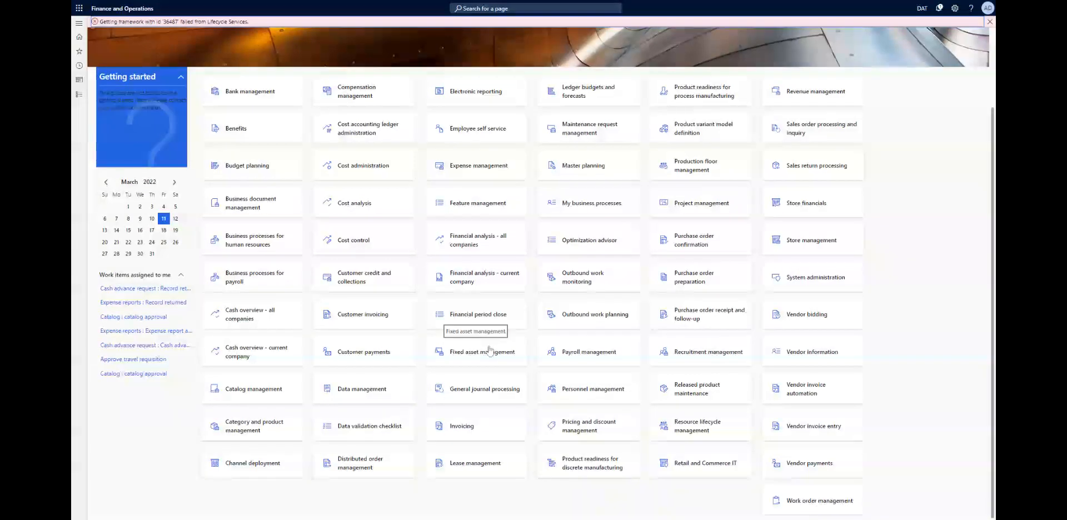
scroll(489, 350, "up", 1)
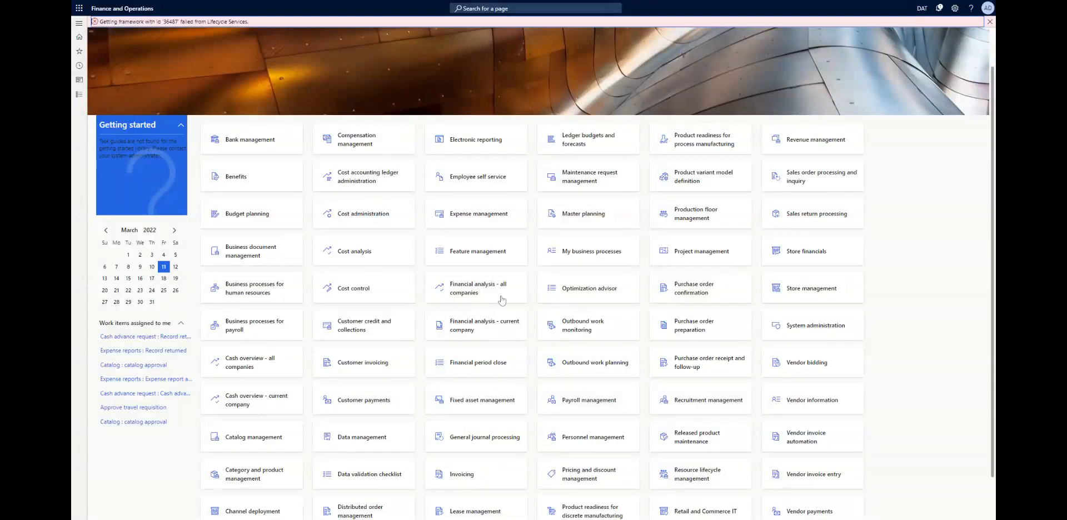
scroll(502, 300, "down", 1)
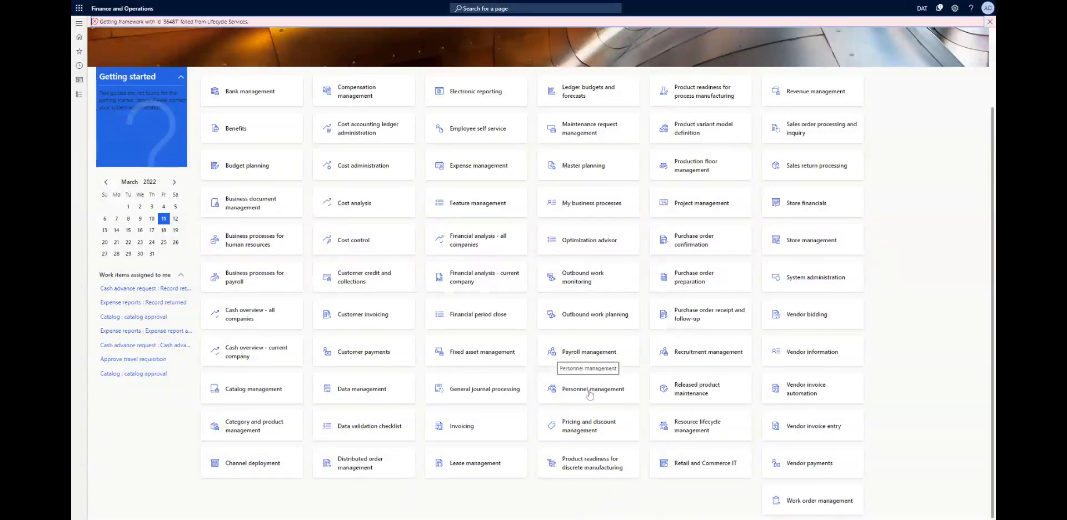
left_click(722, 470)
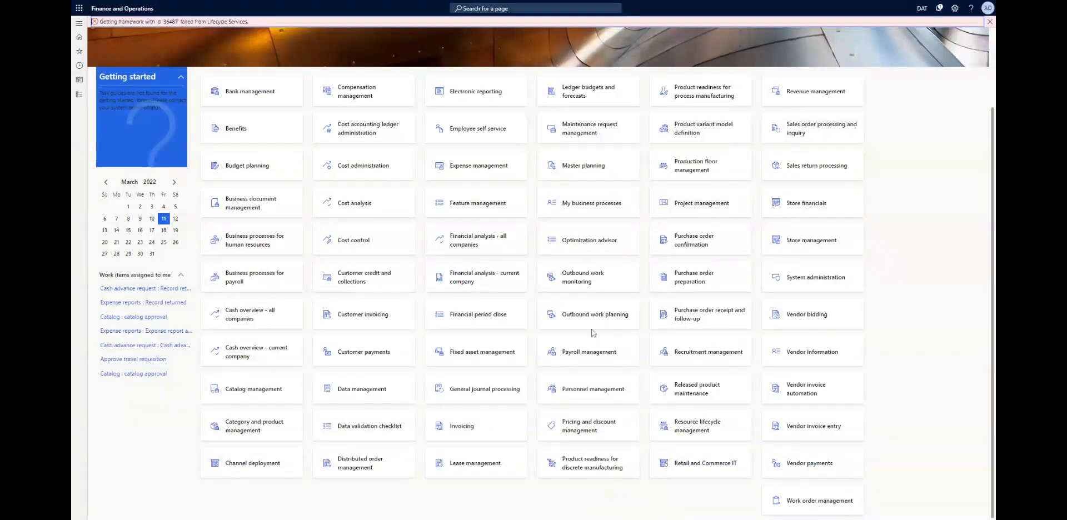
scroll(516, 304, "up", 1)
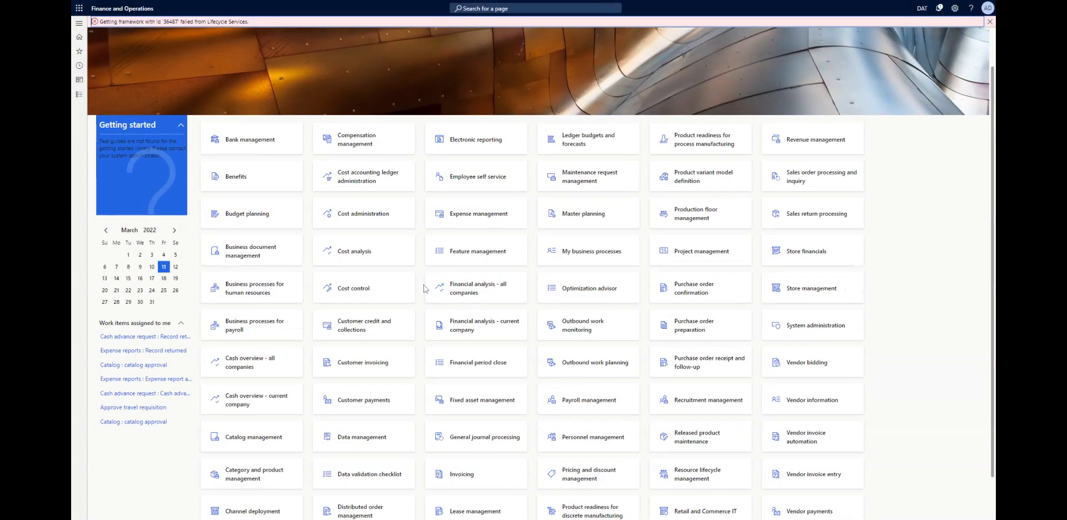
scroll(424, 289, "up", 1)
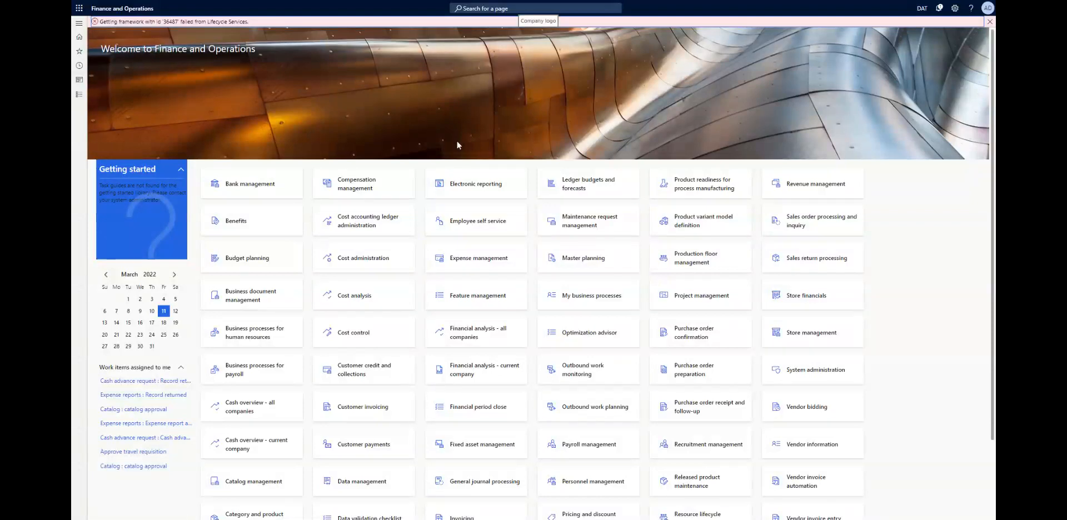
scroll(597, 186, "down", 1)
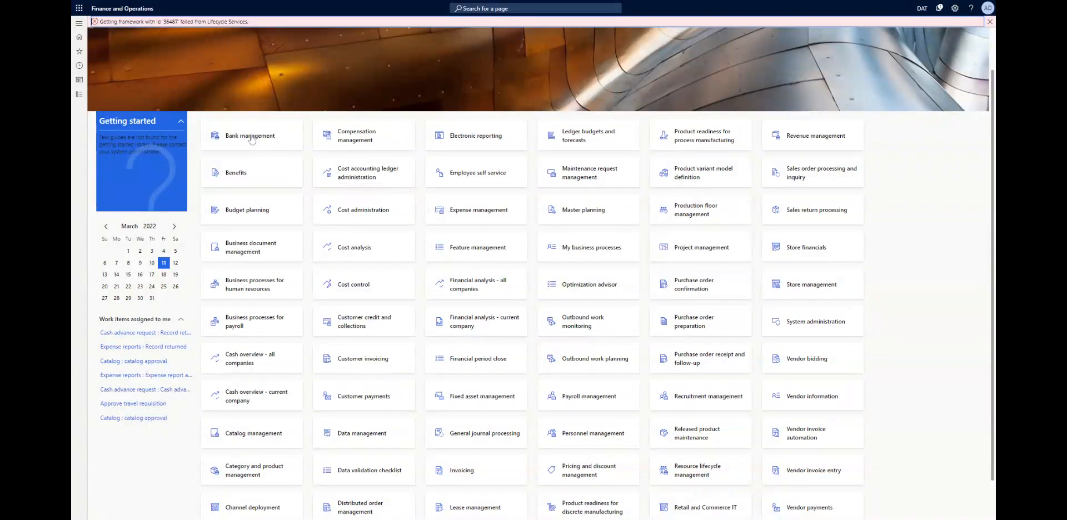
scroll(342, 173, "up", 1)
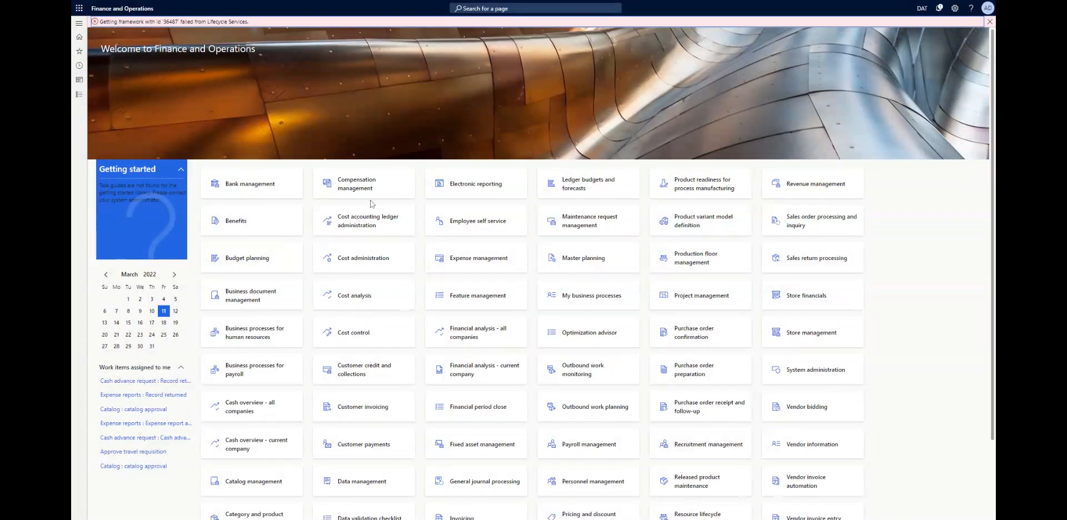
- Open the Bank management workspace, check the Balance account selection, and open the list of all bank statements
left_click(257, 190)
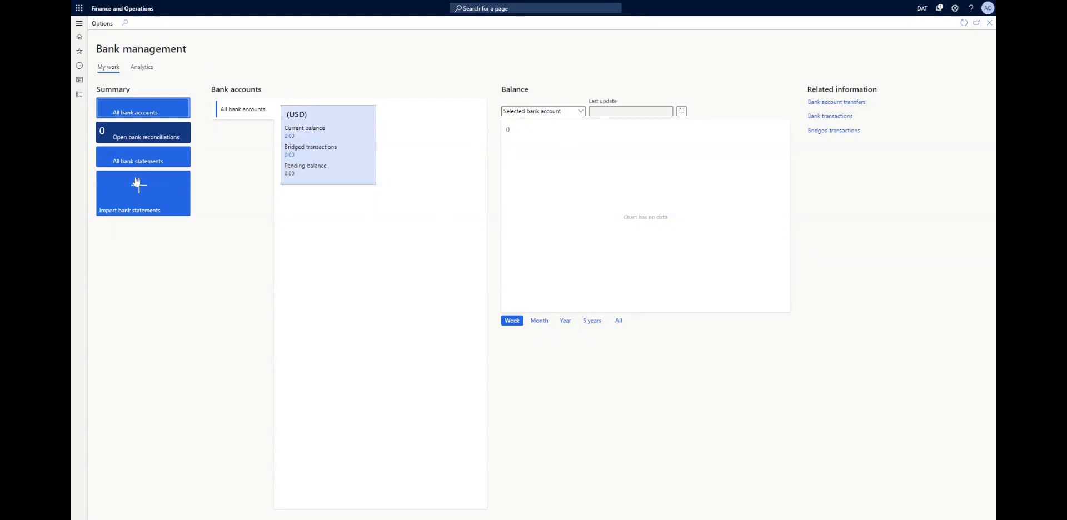
left_click(581, 111)
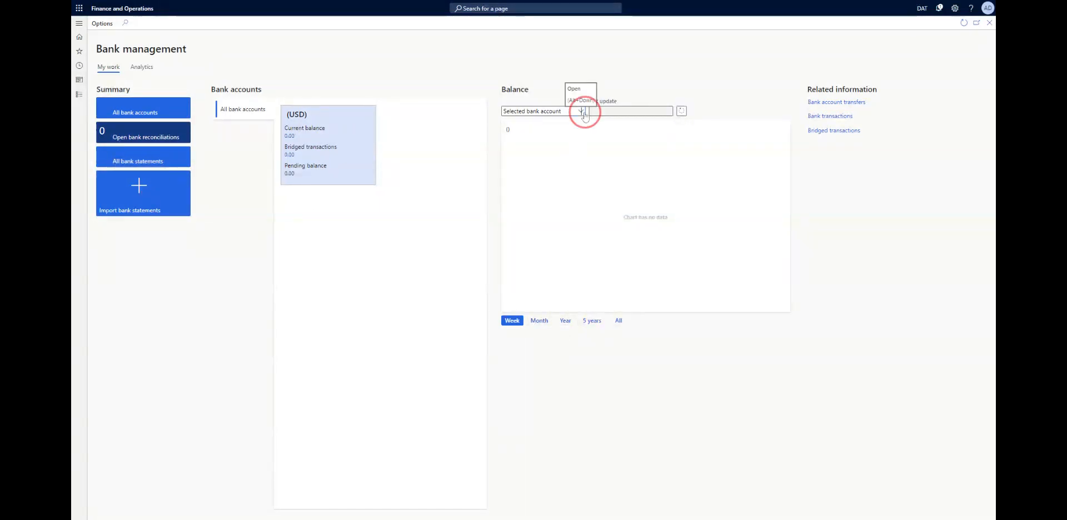
left_click(491, 152)
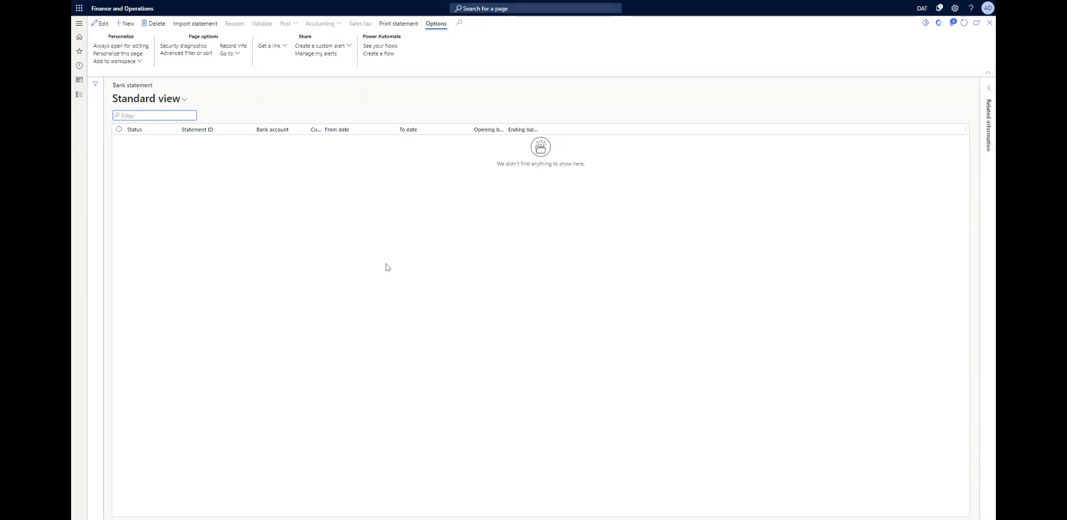
- Create a new bank statement and check the accounts available for its Bank account field
key("alt+n")
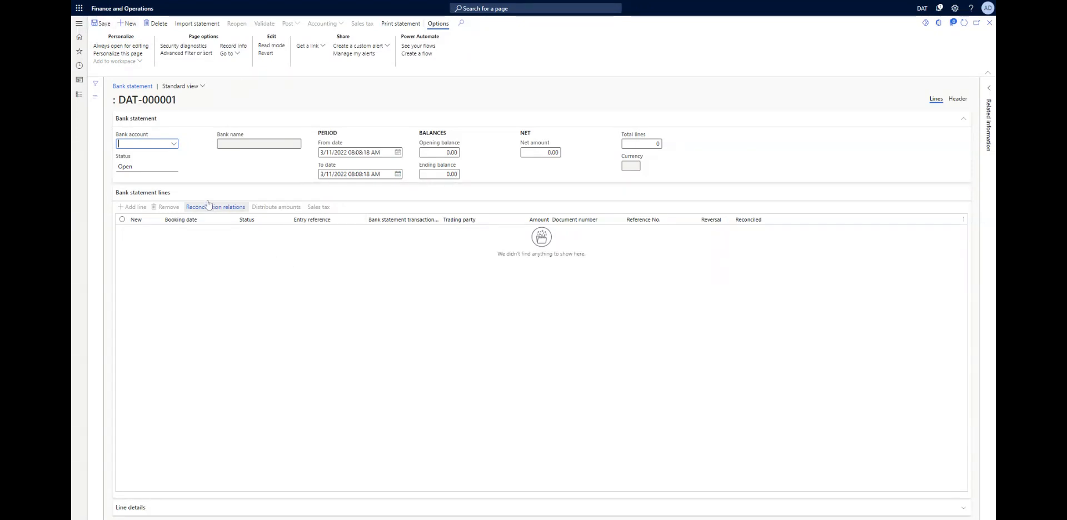
left_click(174, 144)
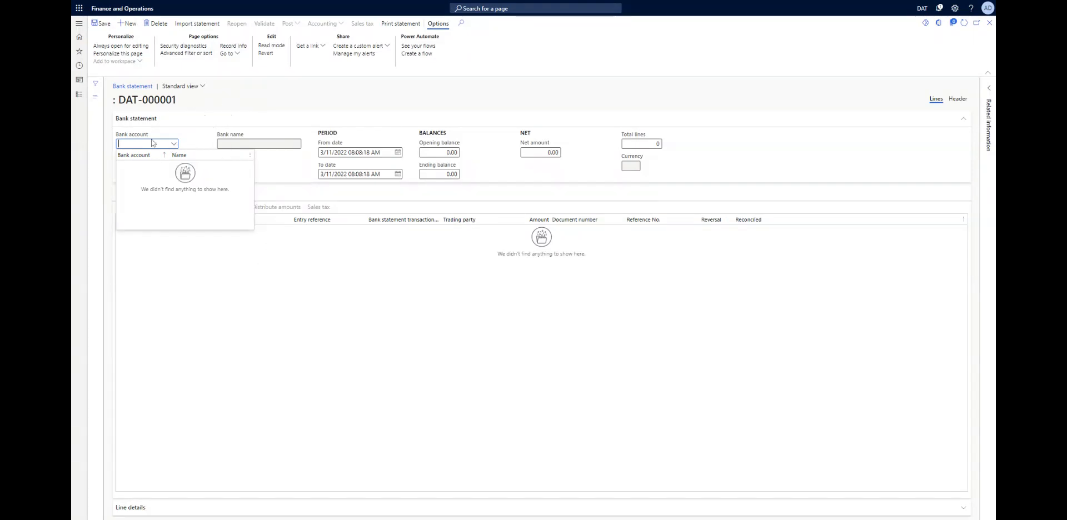
left_click(281, 110)
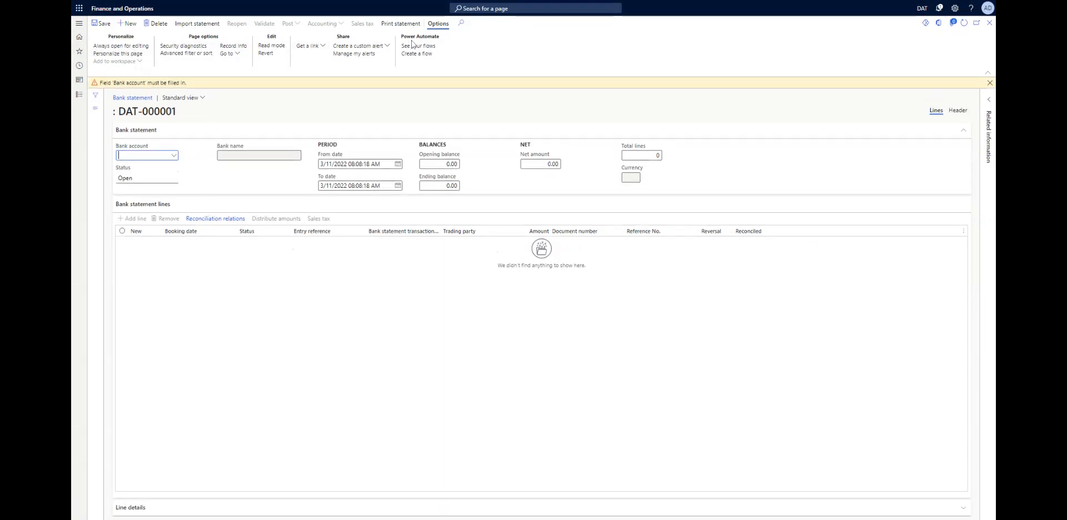
- Look through the pages and setup options of the Accounts payable and Accounts receivable modules
left_click(81, 95)
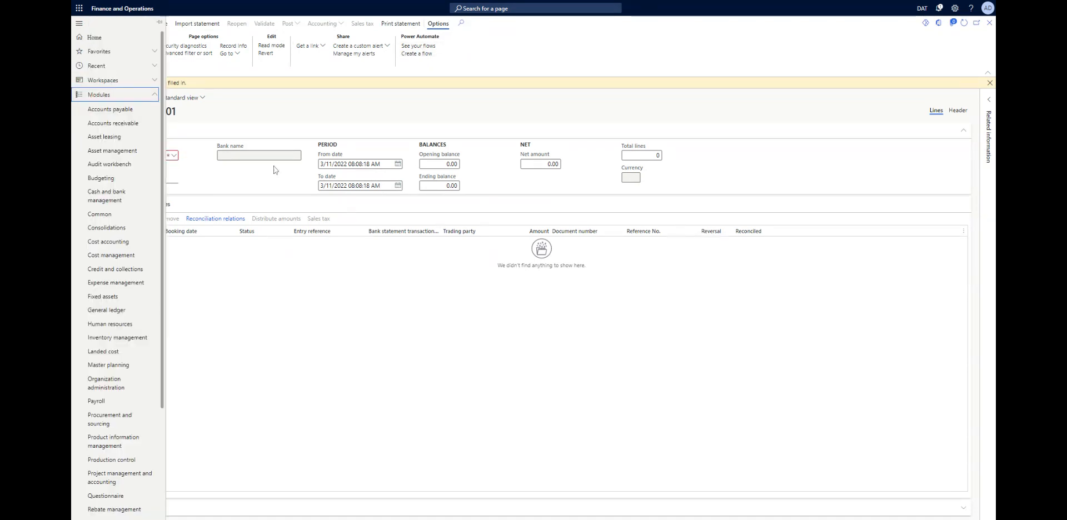
left_click(234, 116)
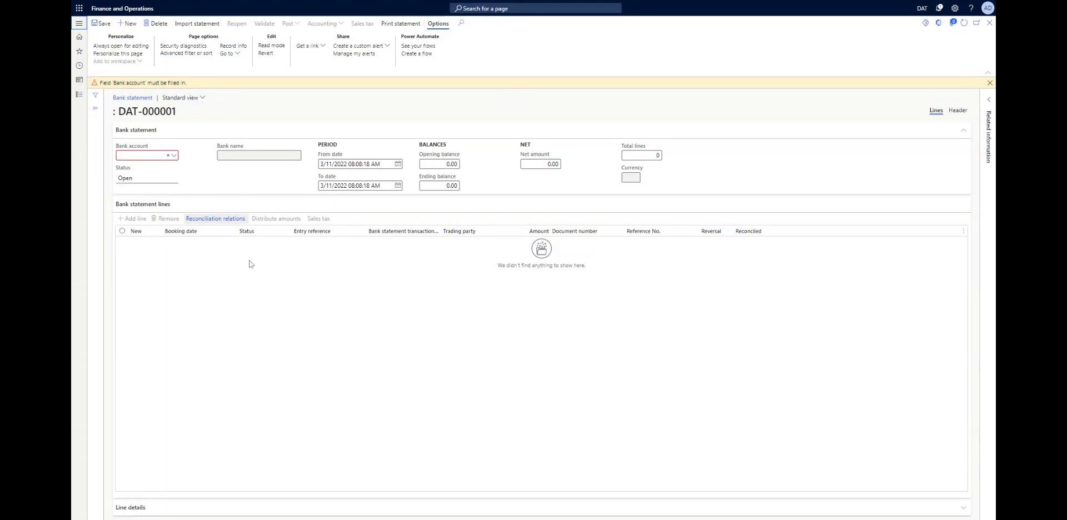
left_click(78, 95)
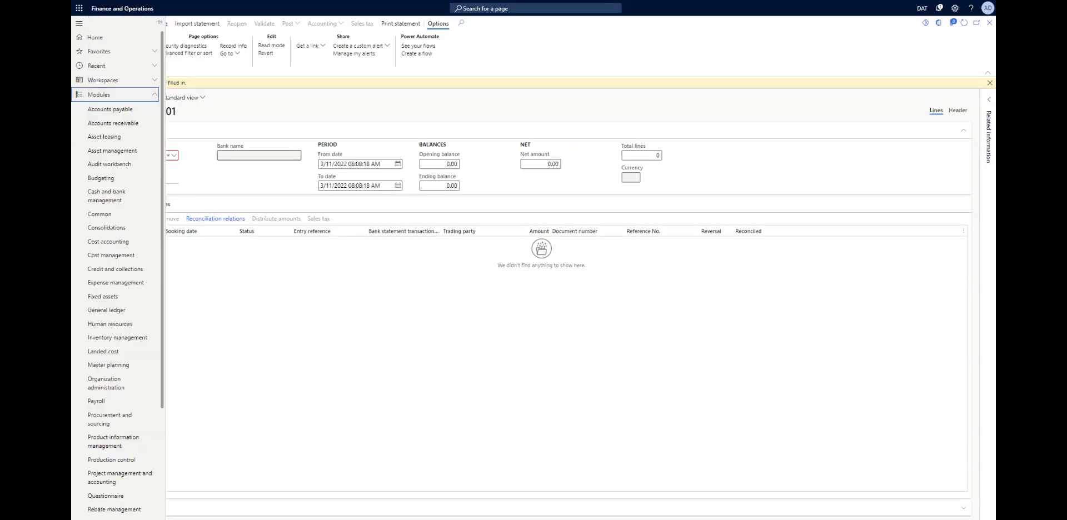
left_click(106, 112)
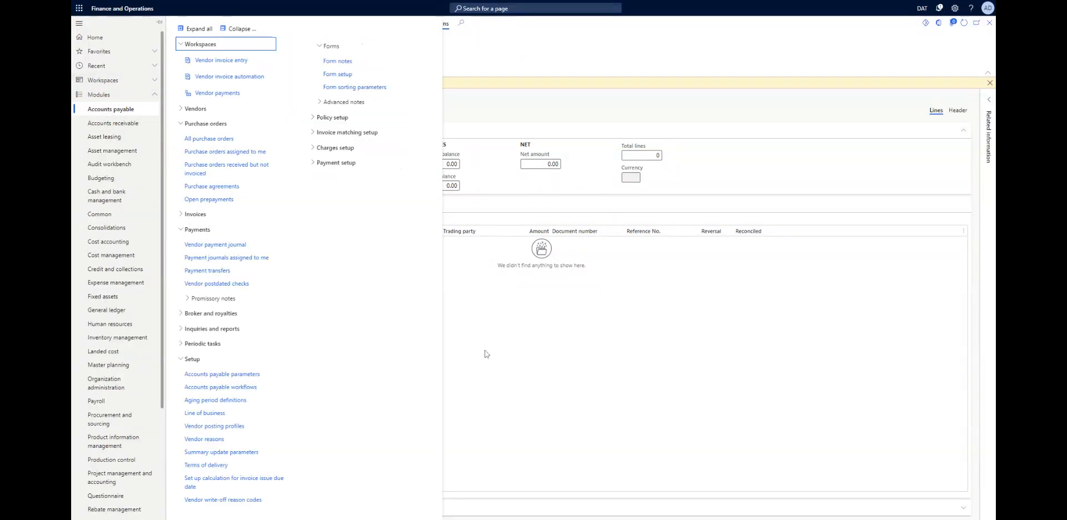
left_click(569, 319)
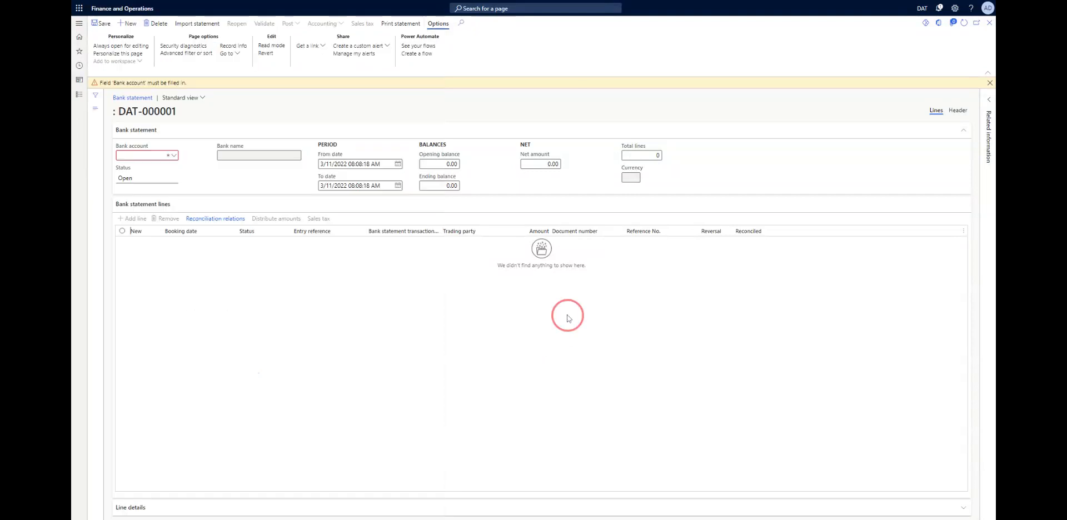
left_click(78, 97)
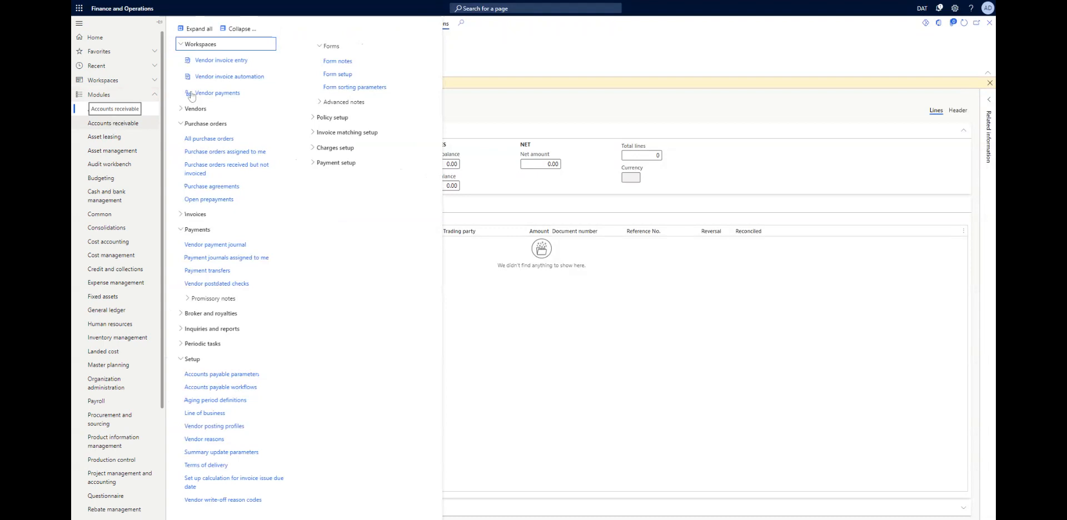
left_click(123, 125)
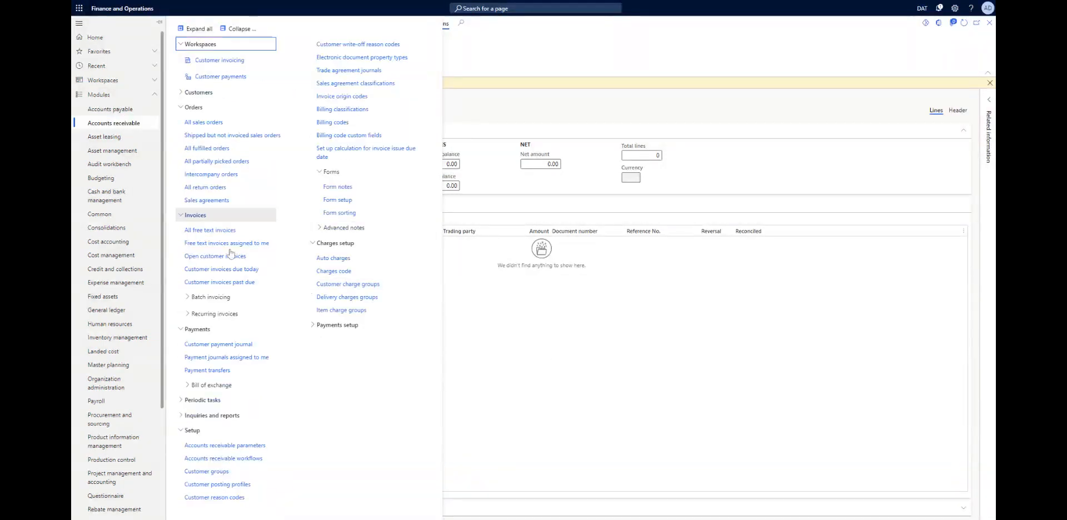
- View the Asset leasing module's options and try to open Asset leasing parameters
left_click(106, 137)
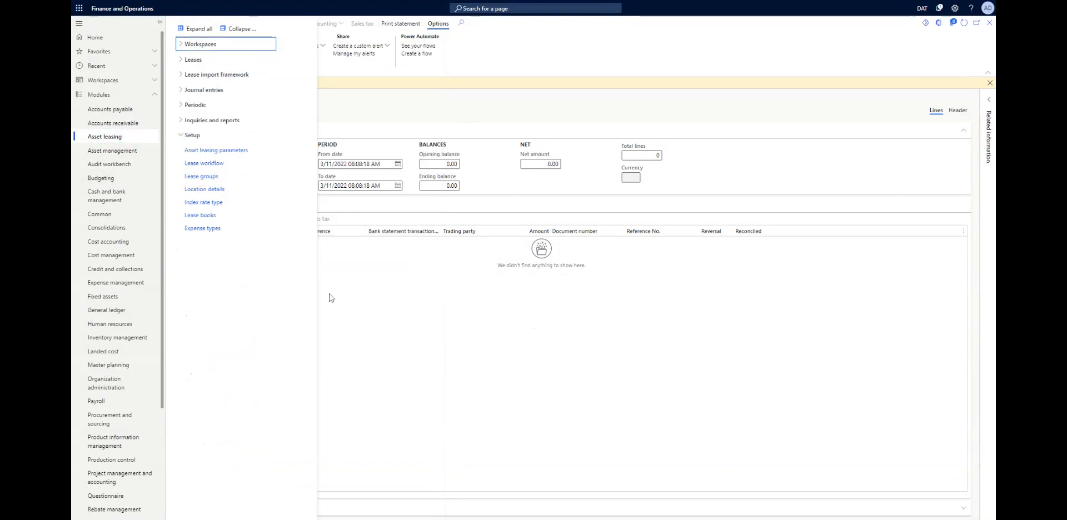
left_click(220, 155)
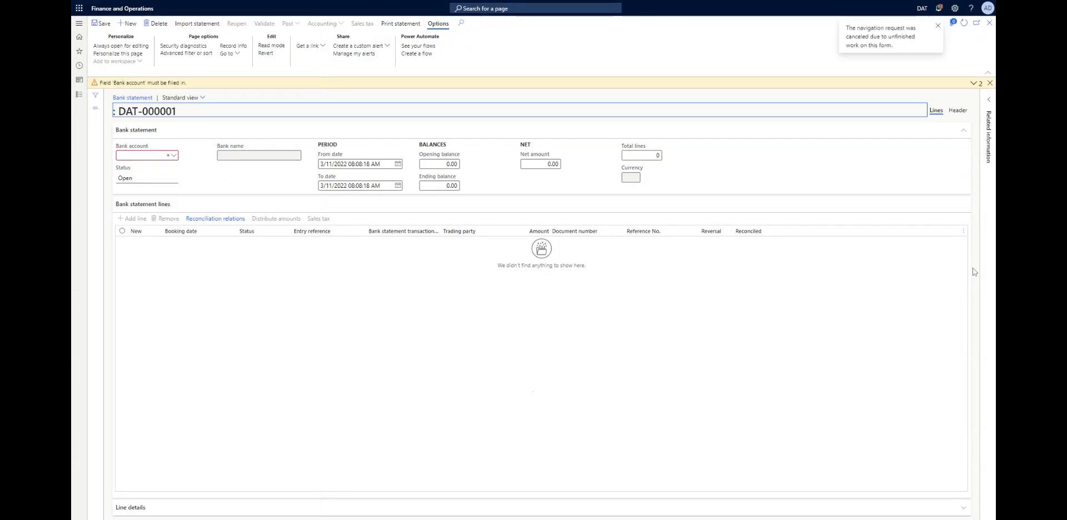
left_click(938, 26)
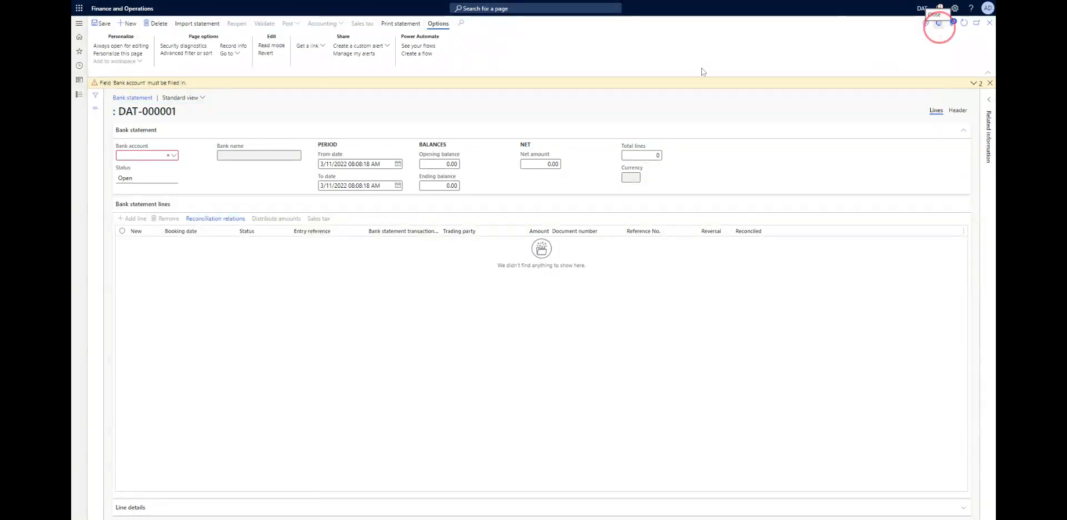
- View the Asset management module's options and try to open Asset management parameters
left_click(80, 99)
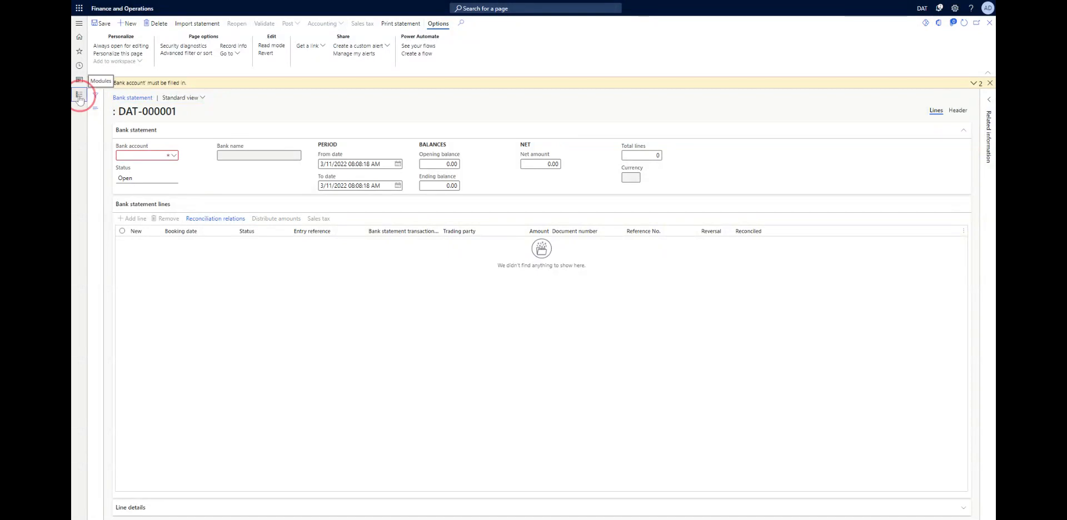
left_click(97, 153)
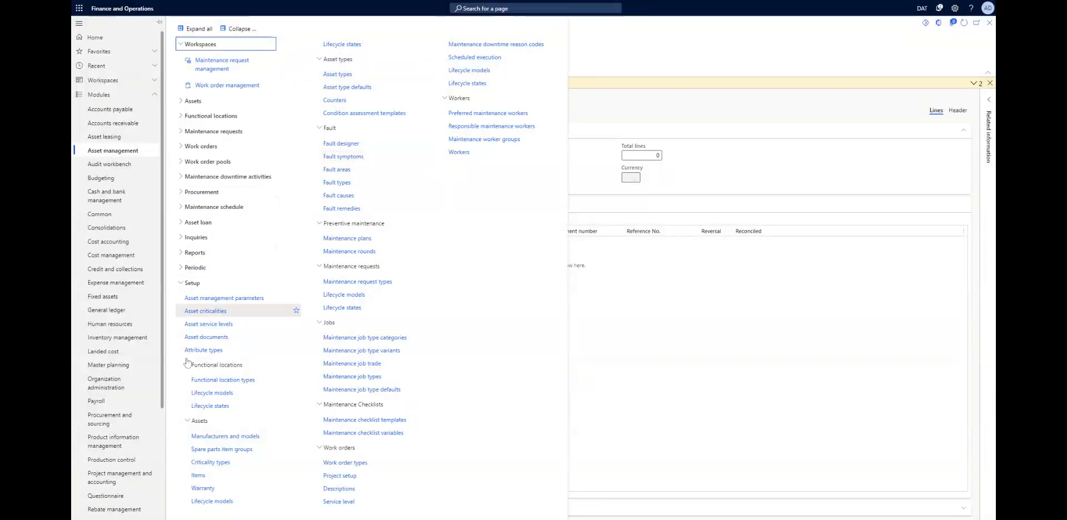
left_click(206, 299)
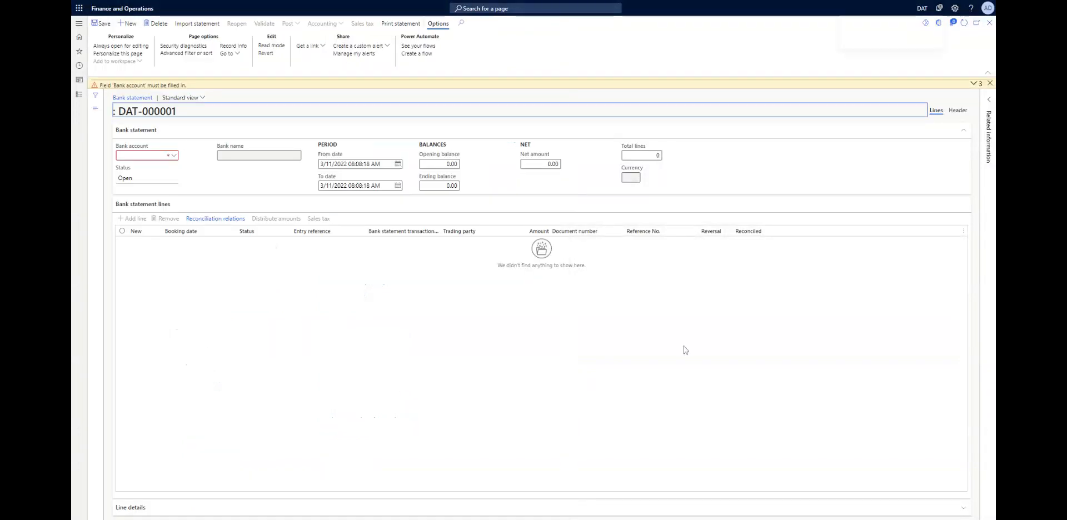
- Try the header view of the unfinished bank statement, and delete that statement record
left_click(953, 23)
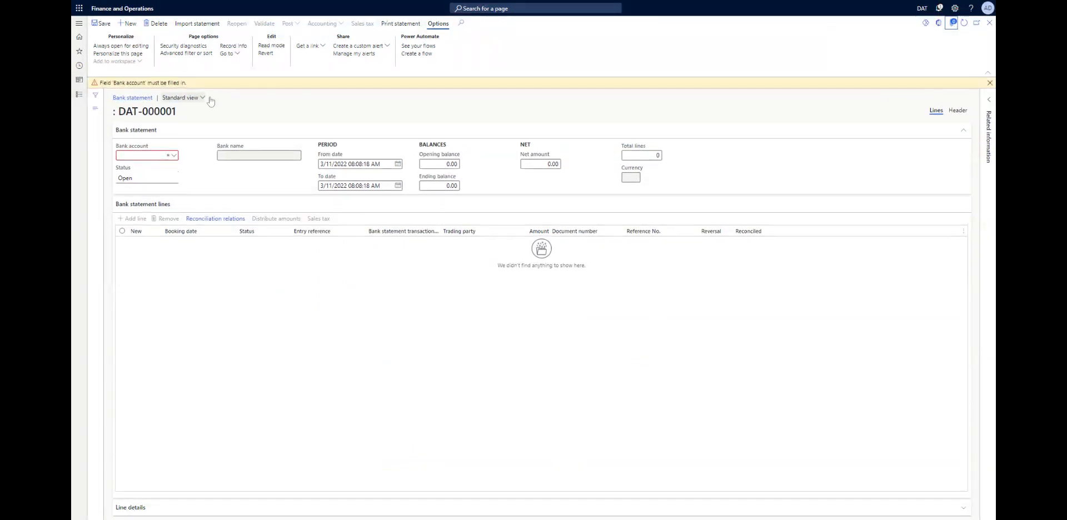
left_click(957, 110)
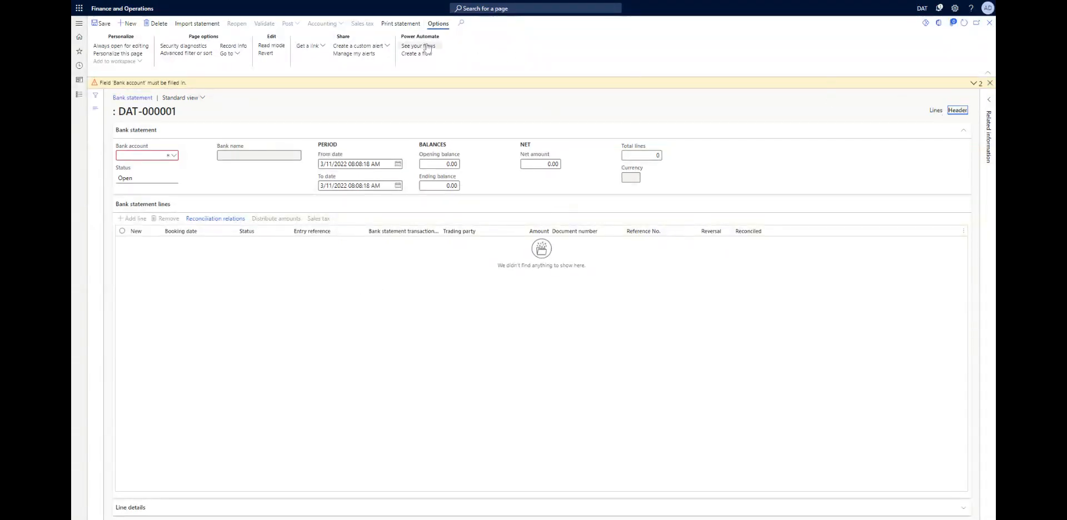
left_click(990, 83)
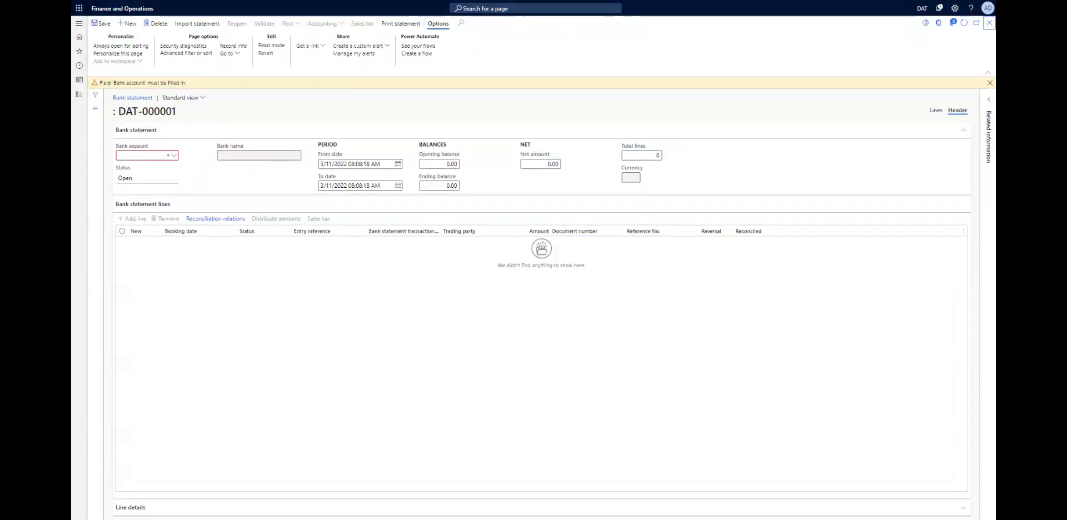
left_click(156, 25)
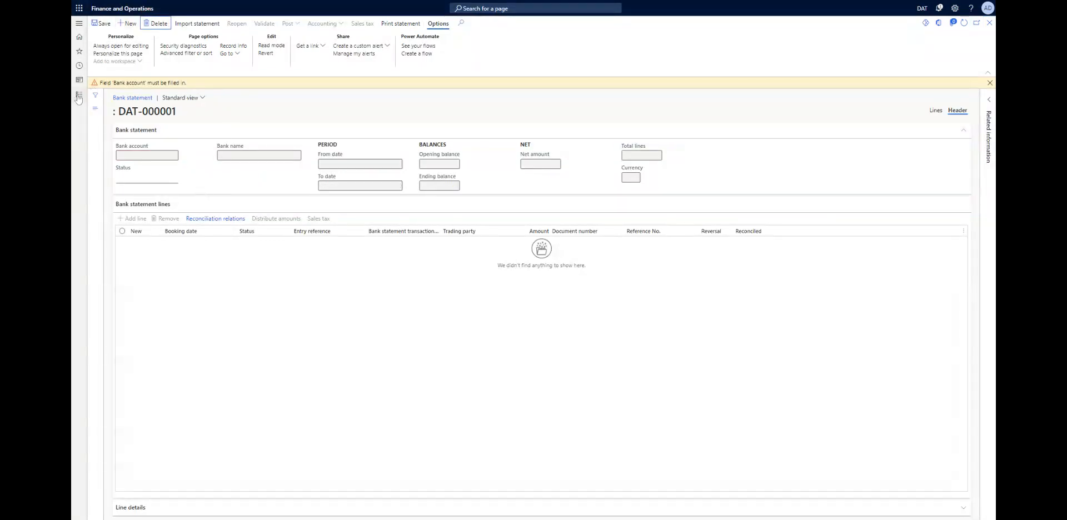
- Return to the home dashboard and open the Budget planning workspace
left_click(79, 39)
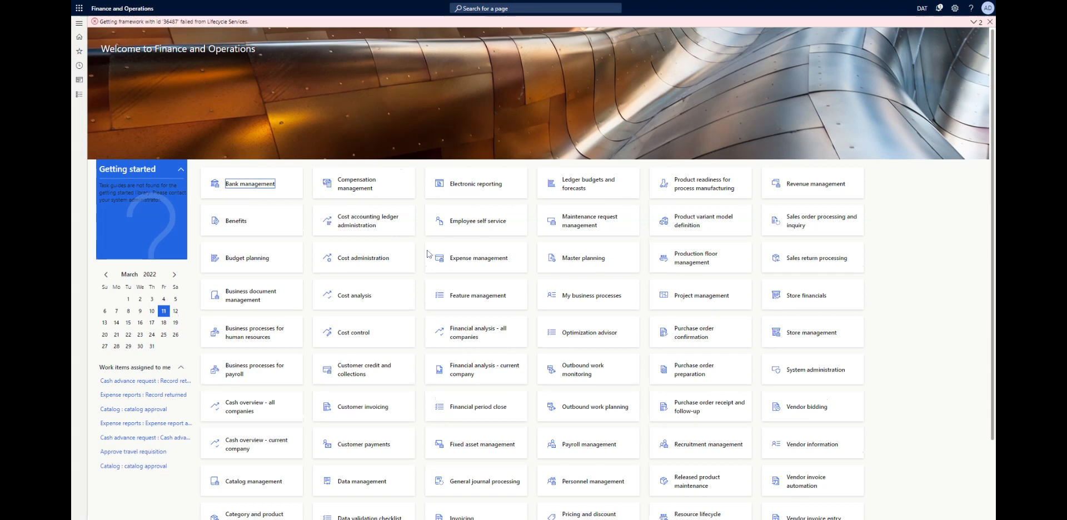
scroll(428, 254, "down", 1)
scroll(428, 254, "down", 1)
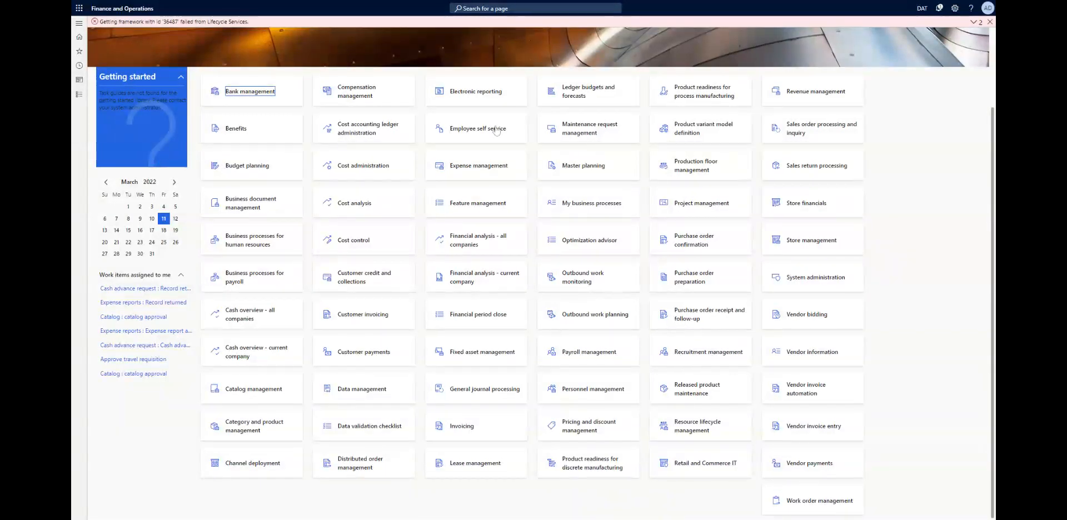
left_click(251, 170)
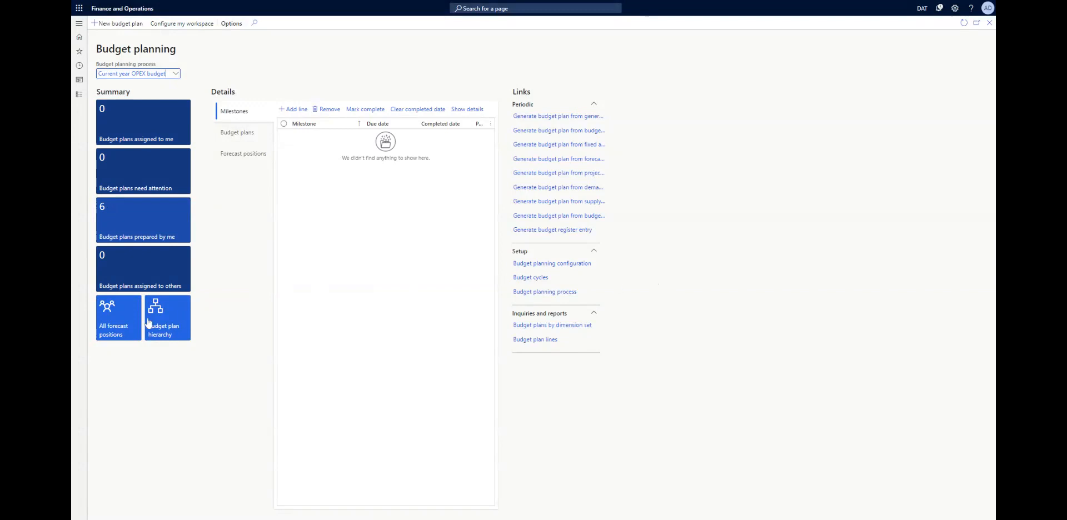
- View the workspace's budget plans and forecast positions lists, and check the available forecast position actions
left_click(237, 135)
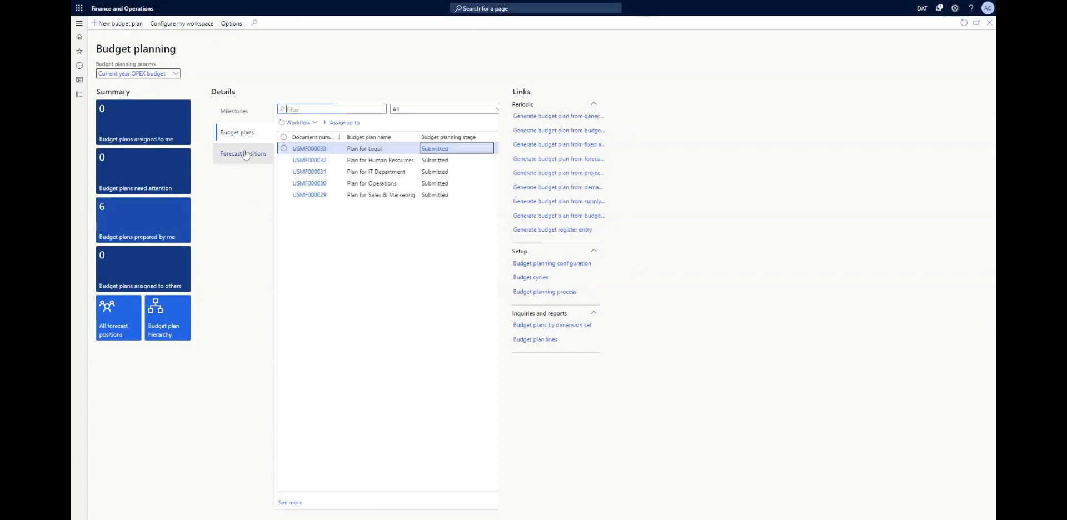
left_click(244, 154)
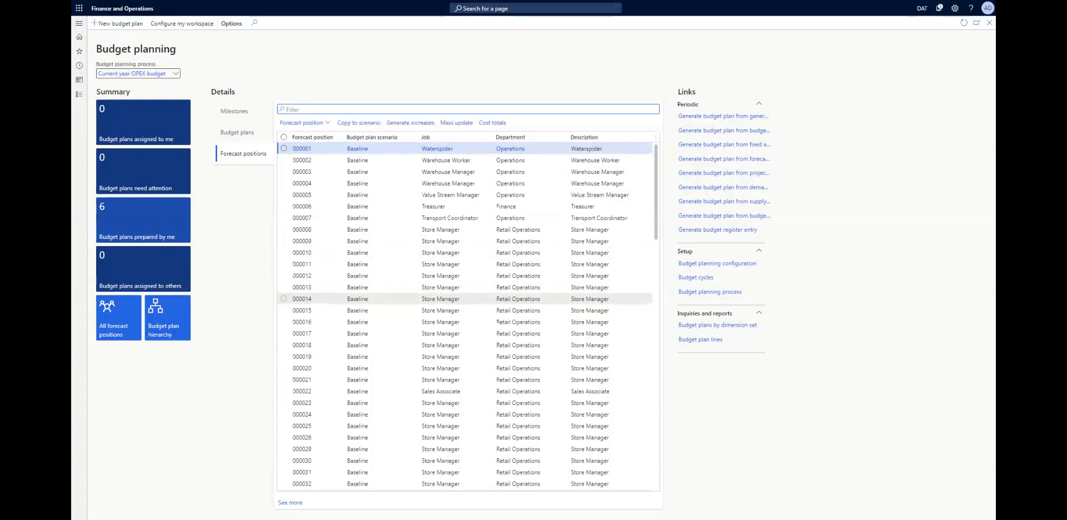
left_click(329, 124)
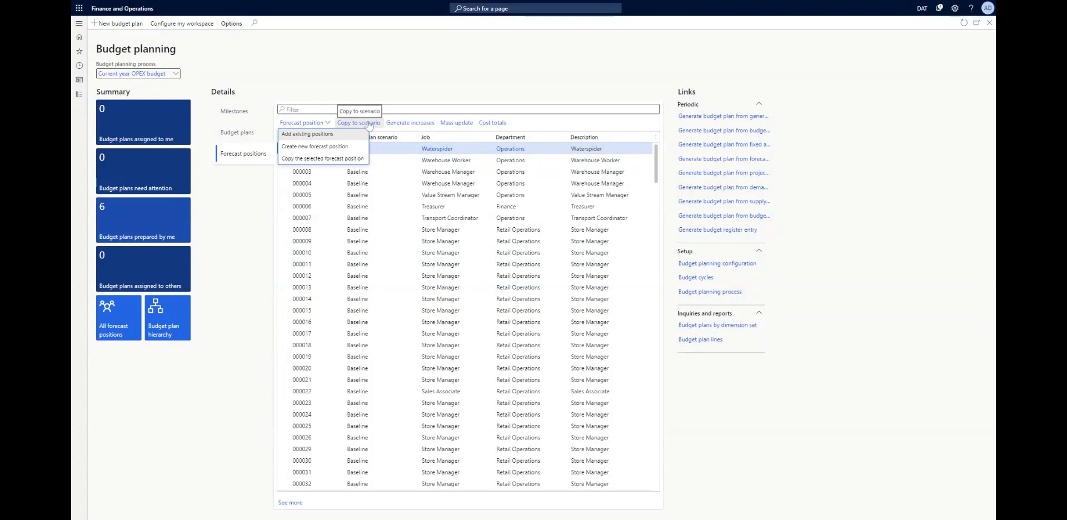
left_click(353, 134)
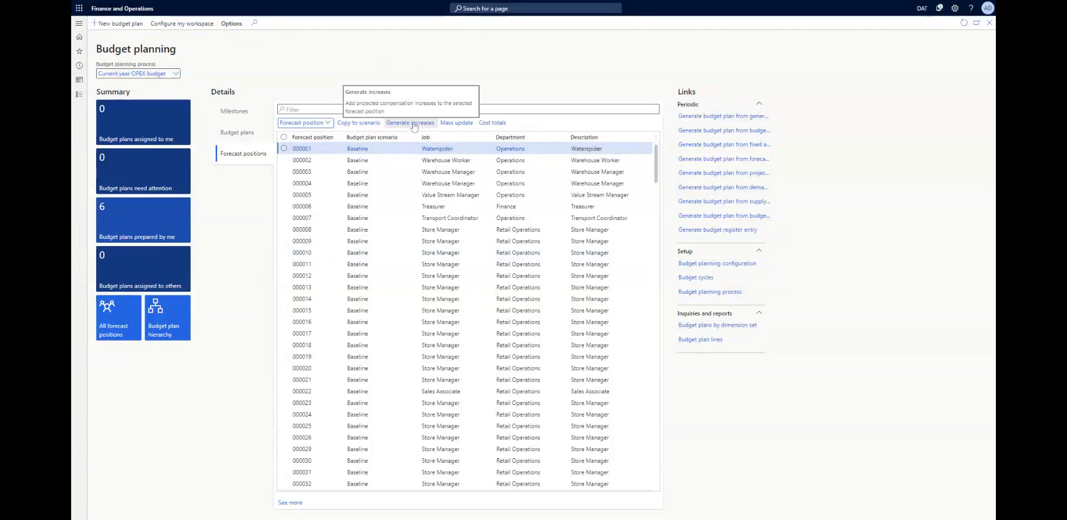
- Review the General, Position duration and Financial dimensions options of the forecast positions' Mass update, and leave it without updating
left_click(461, 122)
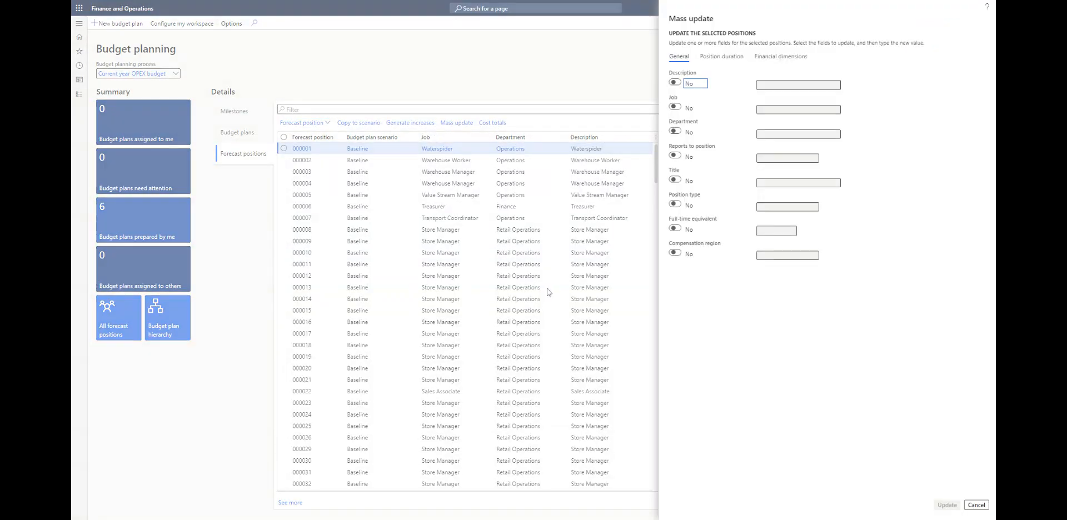
left_click(779, 57)
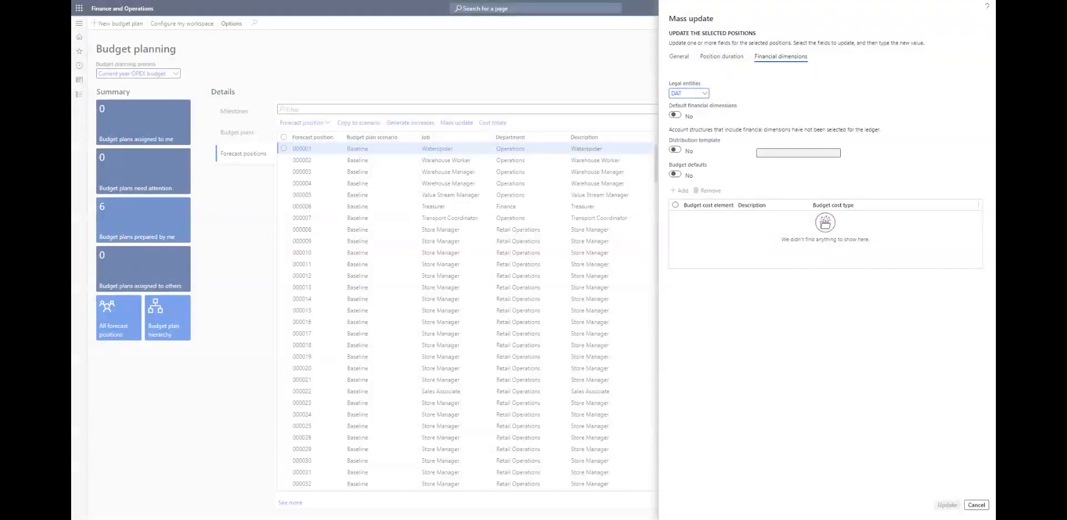
left_click(745, 41)
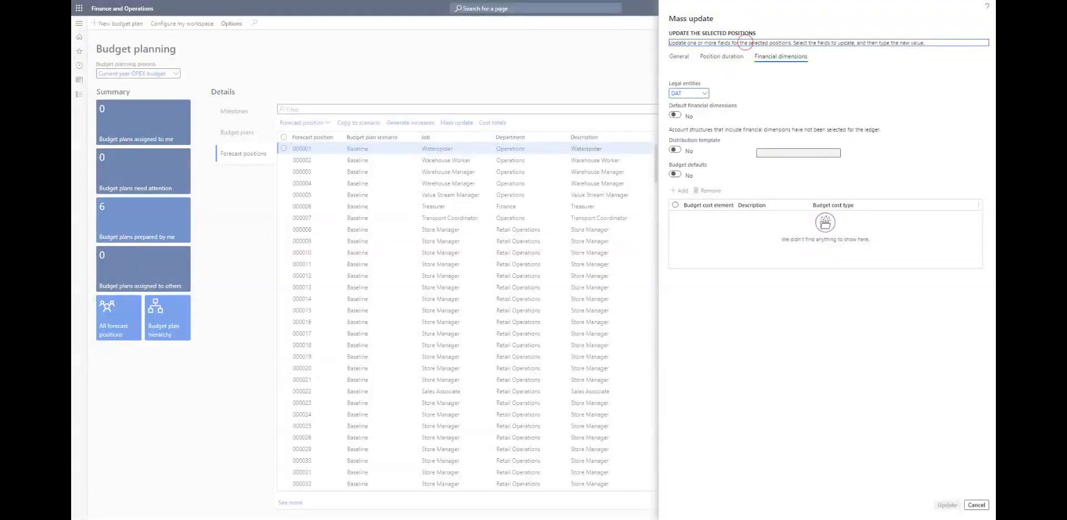
left_click(717, 57)
left_click(686, 75)
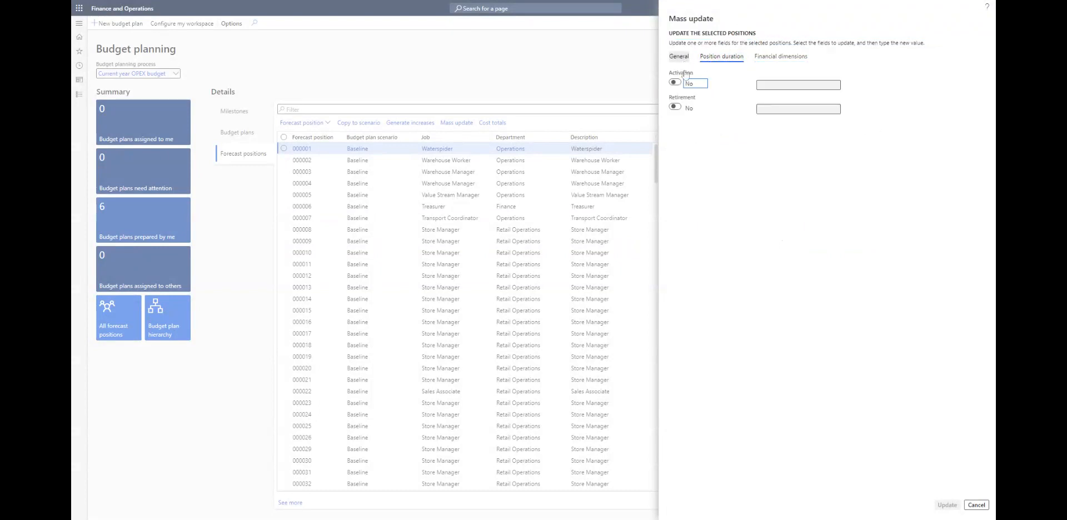
left_click(680, 58)
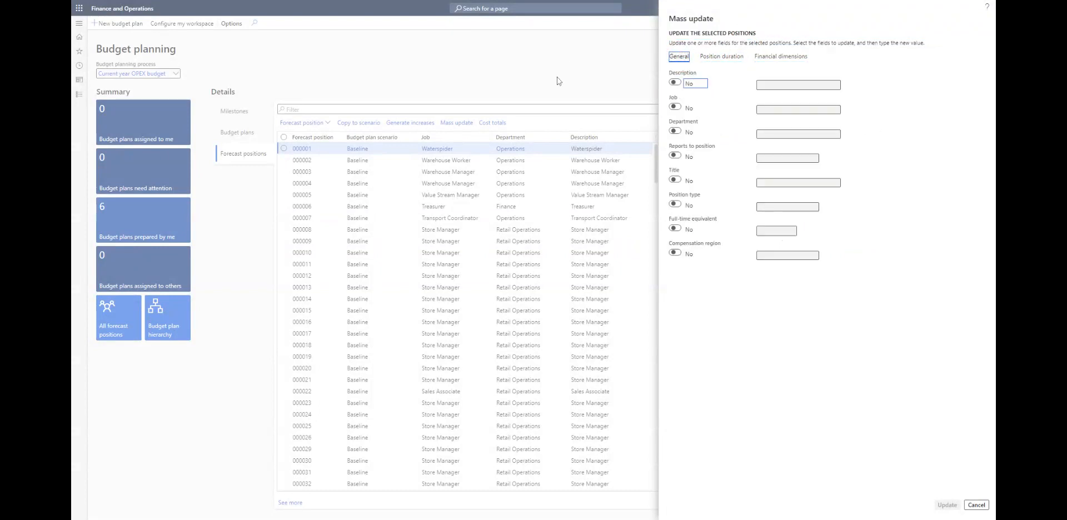
left_click(603, 83)
left_click(976, 505)
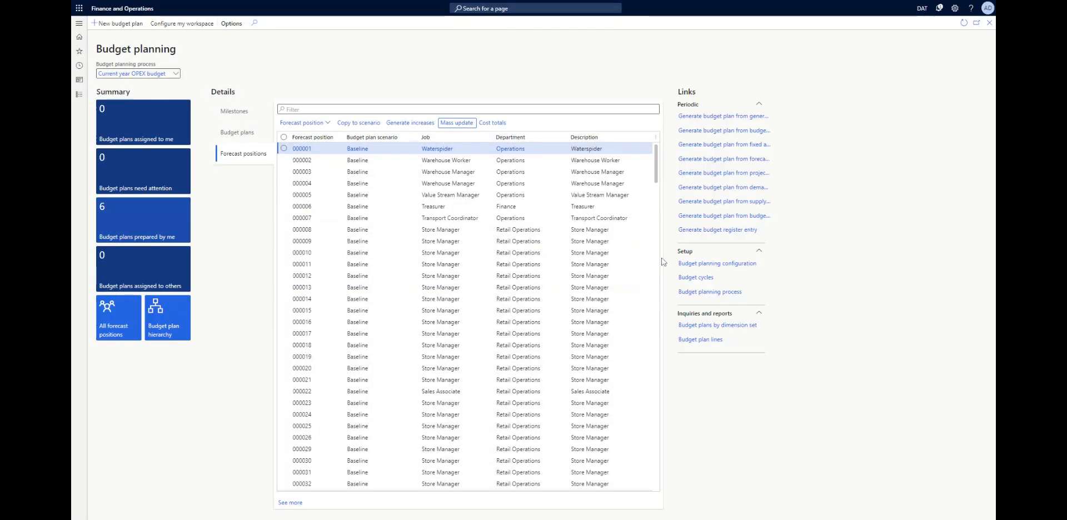
- Try to generate compensation increases for forecast position 000001, and copy that position to the Actuals budget plan scenario
left_click(425, 121)
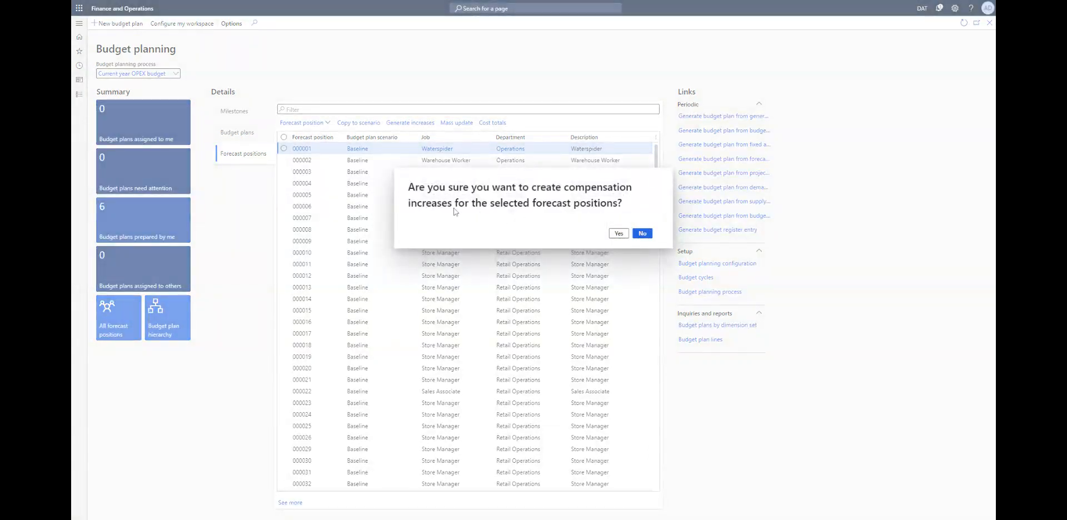
left_click(619, 234)
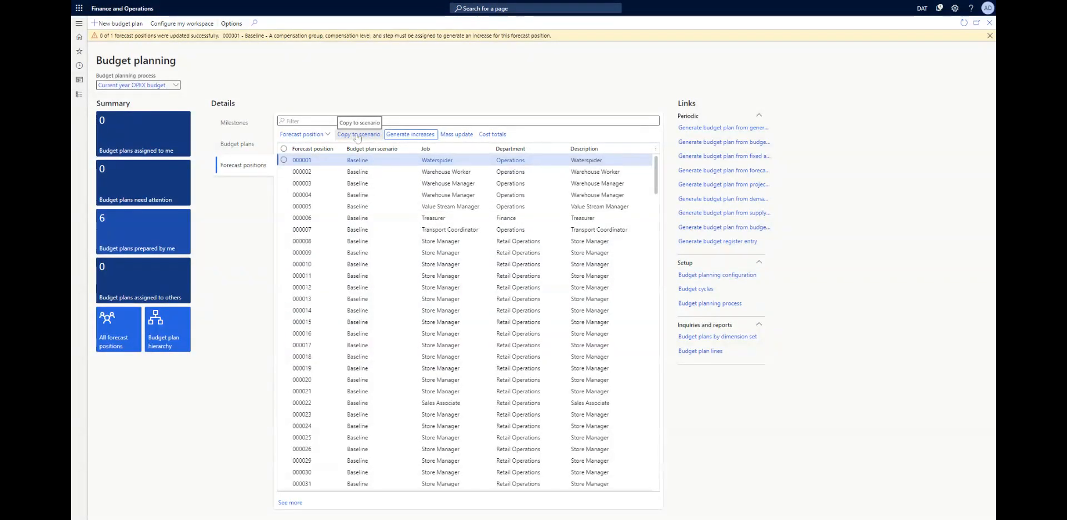
left_click(357, 135)
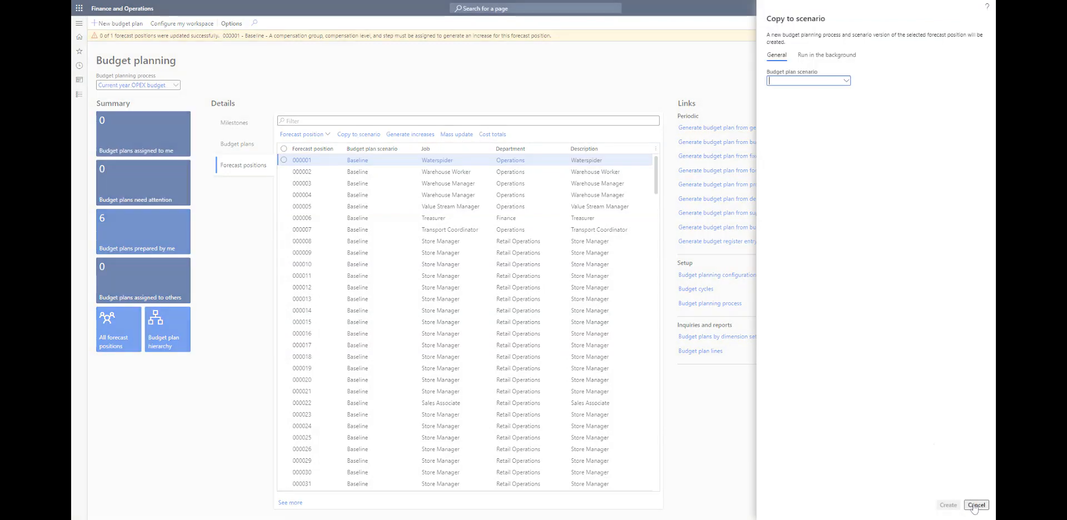
left_click(847, 82)
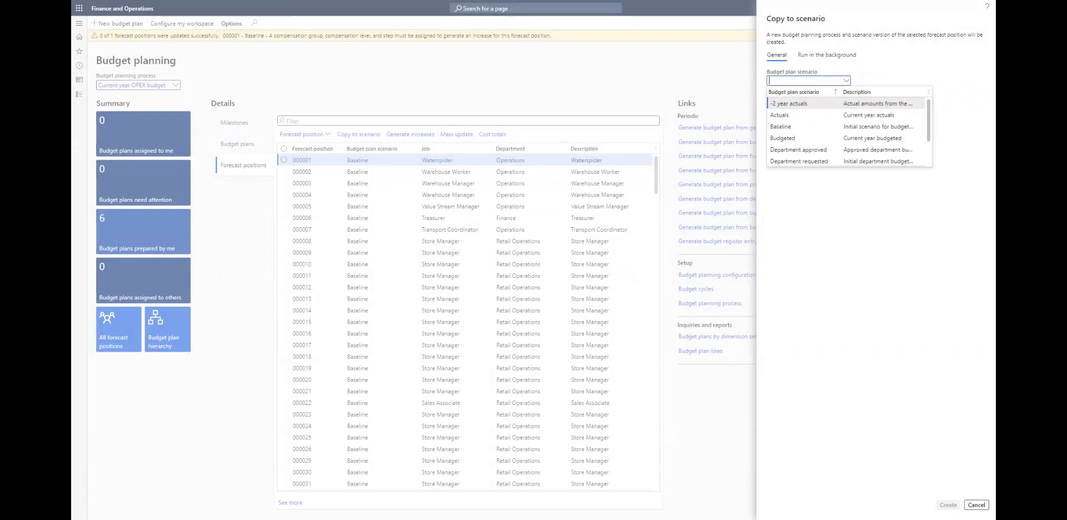
left_click(781, 115)
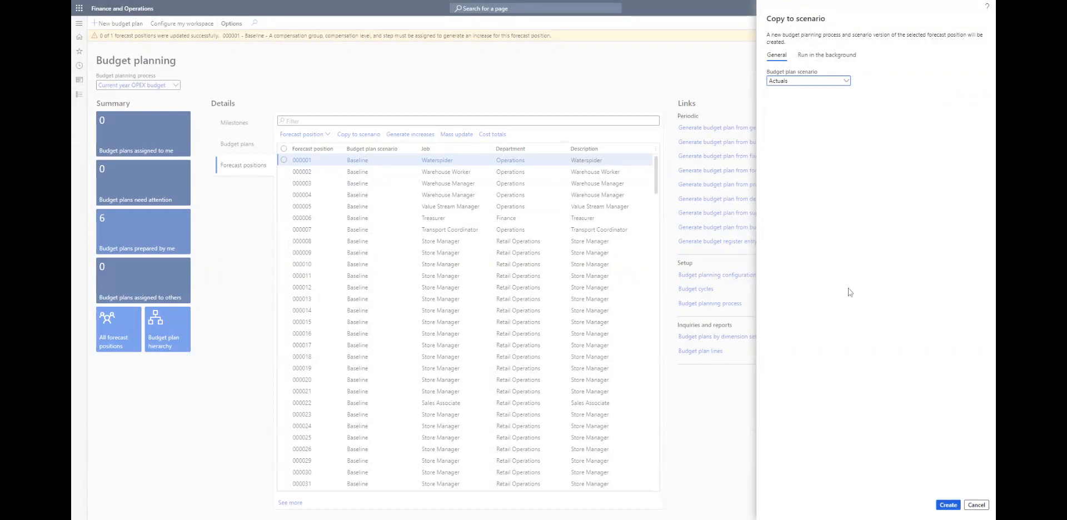
left_click(950, 506)
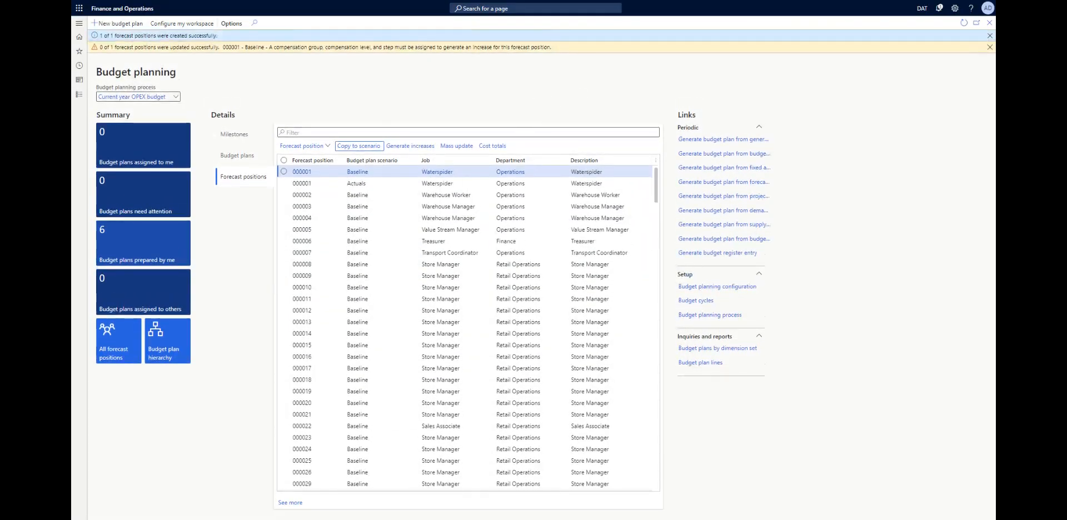
- Examine the forecast positions list from the first entries down to the contract consultant positions
scroll(466, 226, "down", 3)
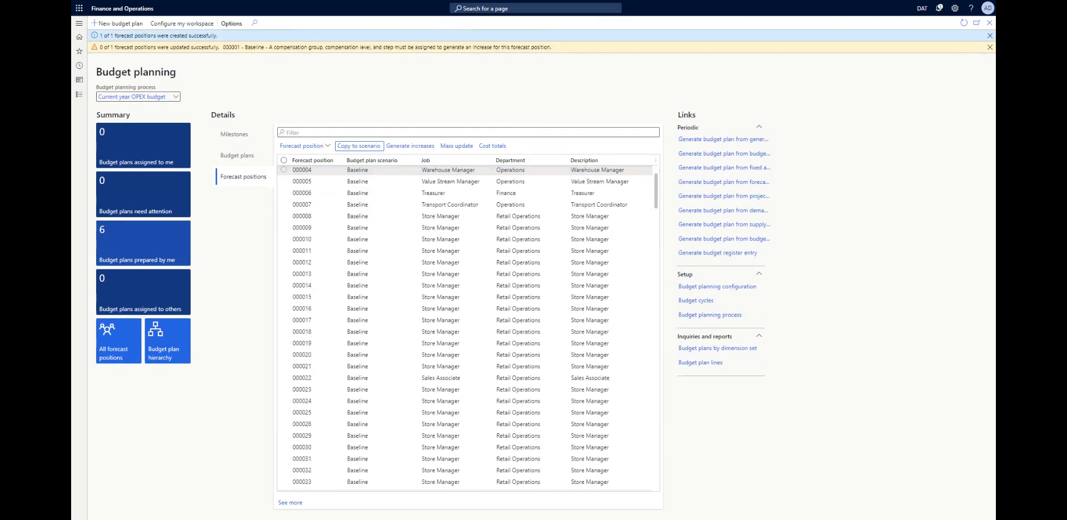
scroll(467, 226, "down", 2)
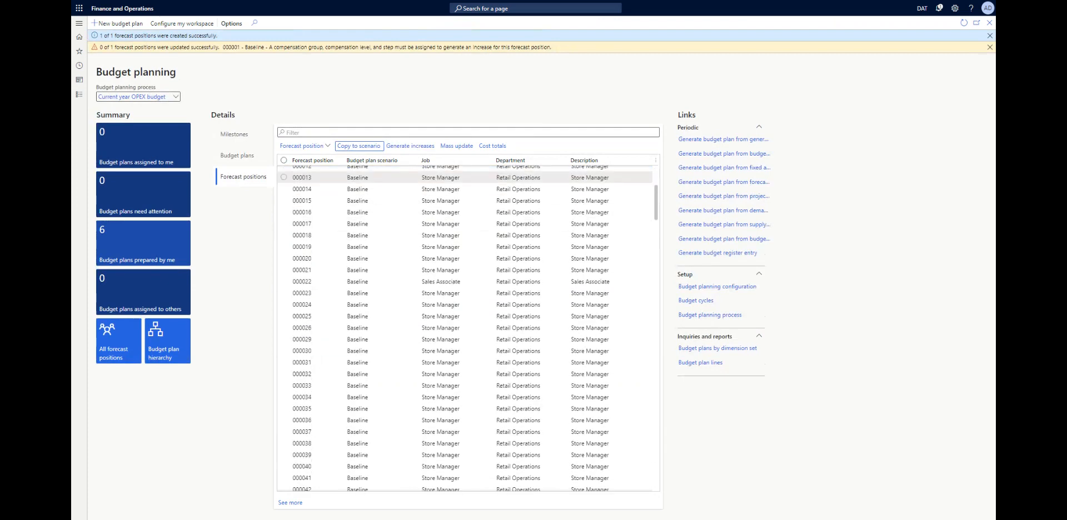
scroll(657, 226, "down", 3)
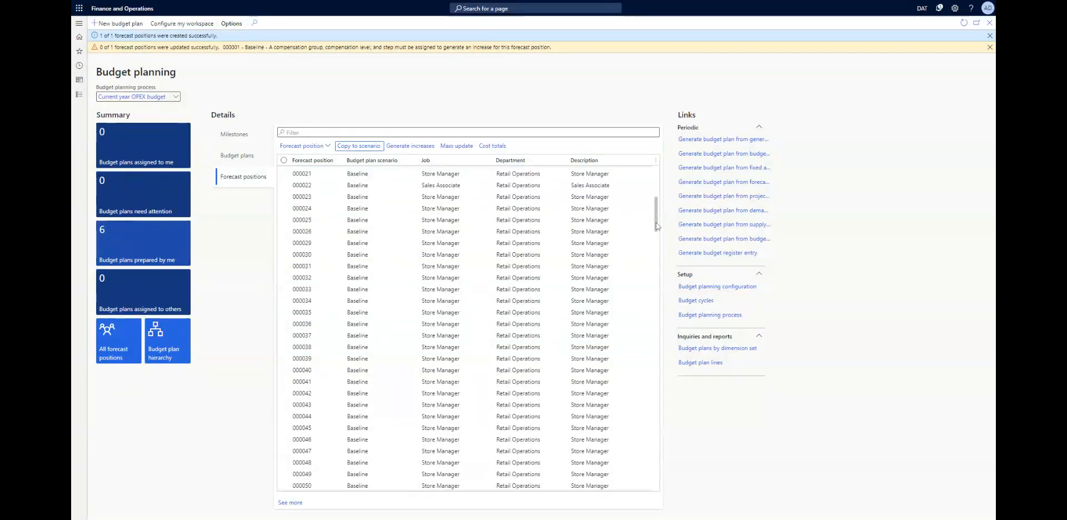
scroll(657, 227, "down", 3)
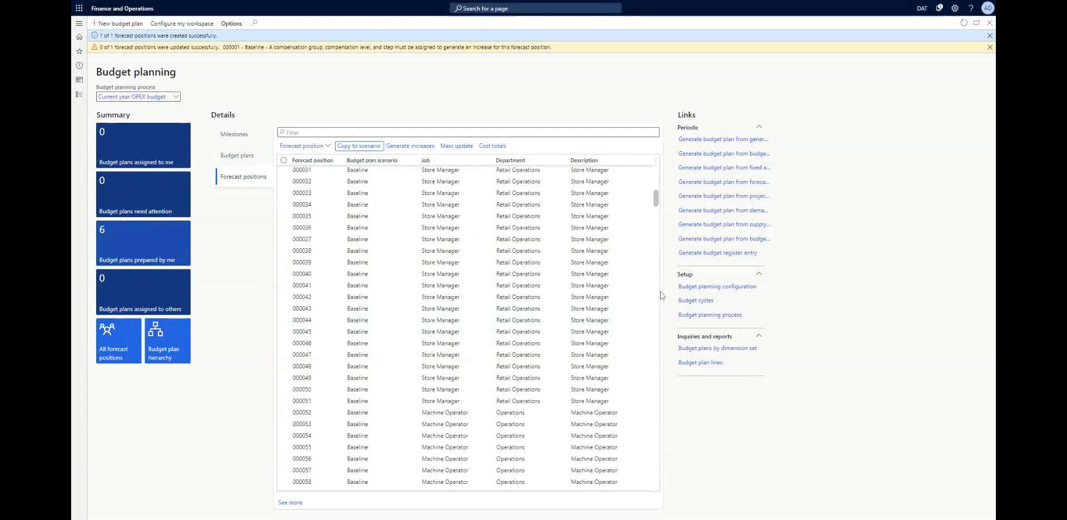
left_click(657, 268)
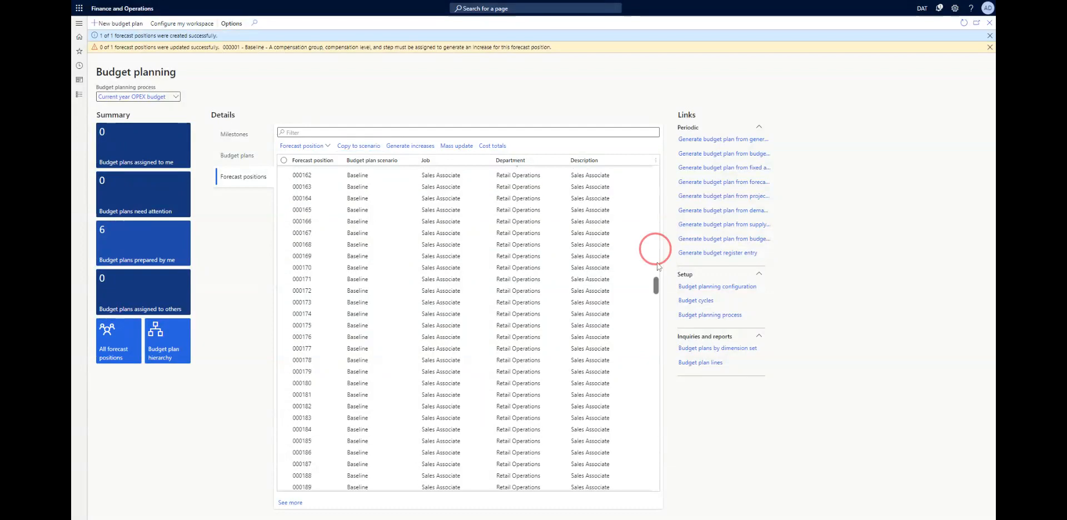
scroll(658, 314, "down", 10)
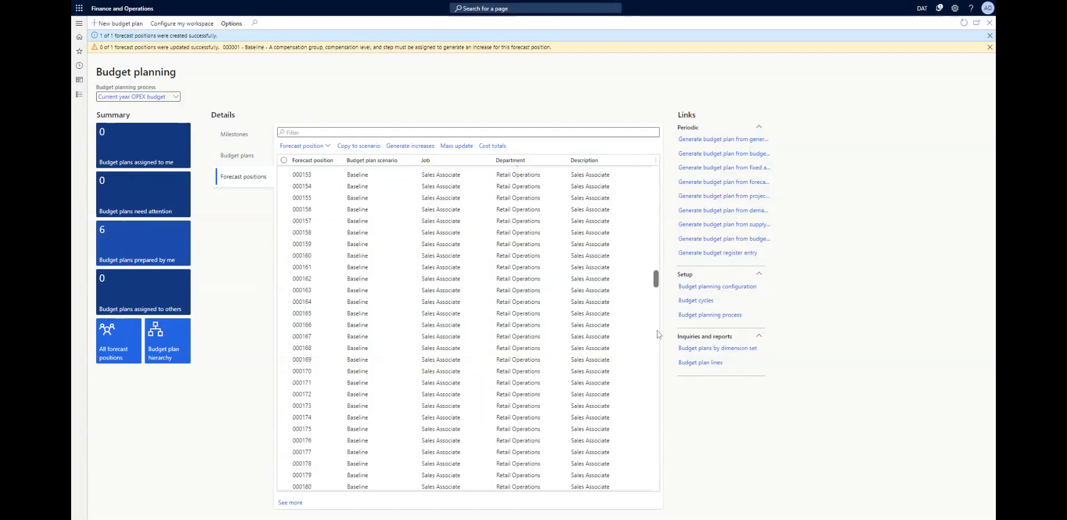
left_click(657, 392)
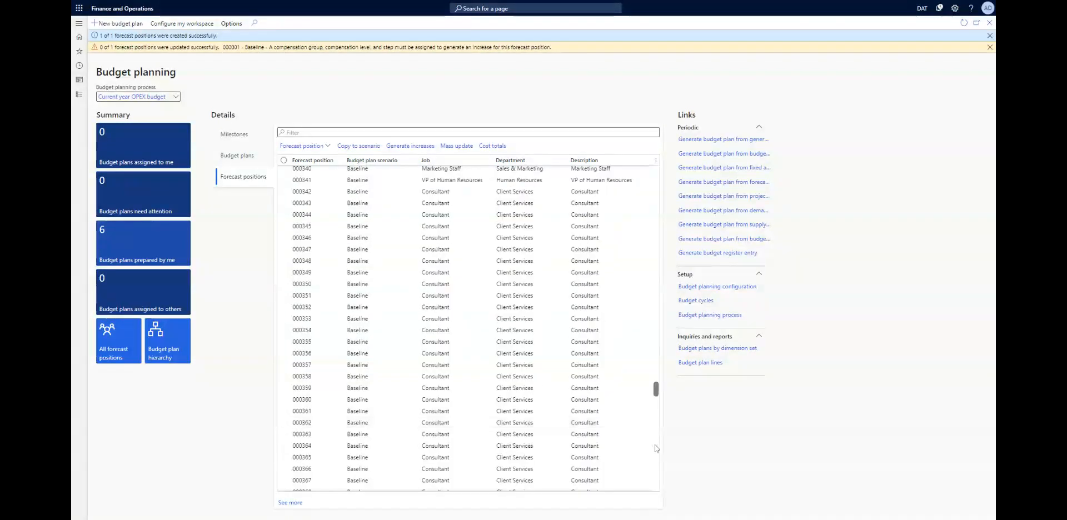
left_click(657, 467)
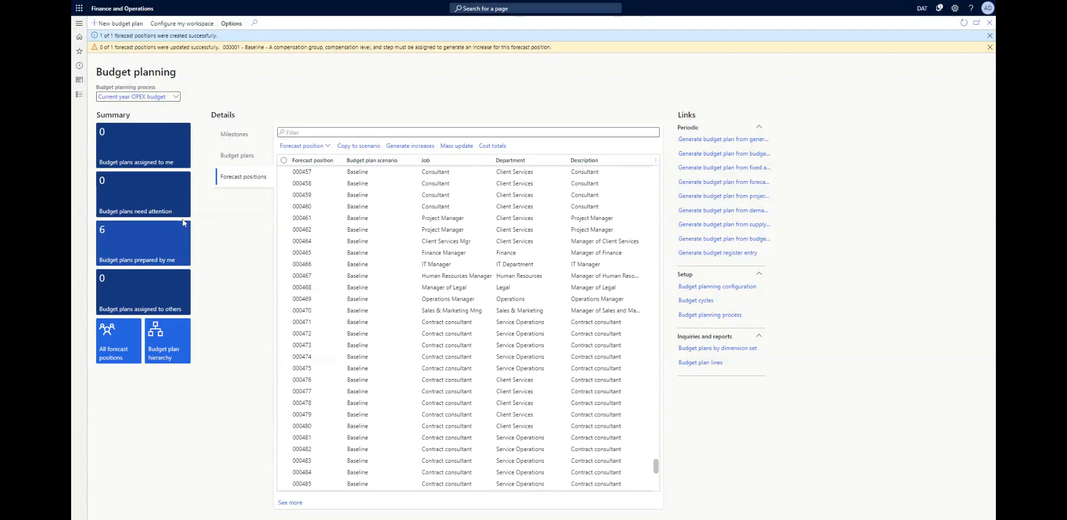
- Open the budget plan hierarchy, view the page's personalization options, and exit personalization
left_click(168, 346)
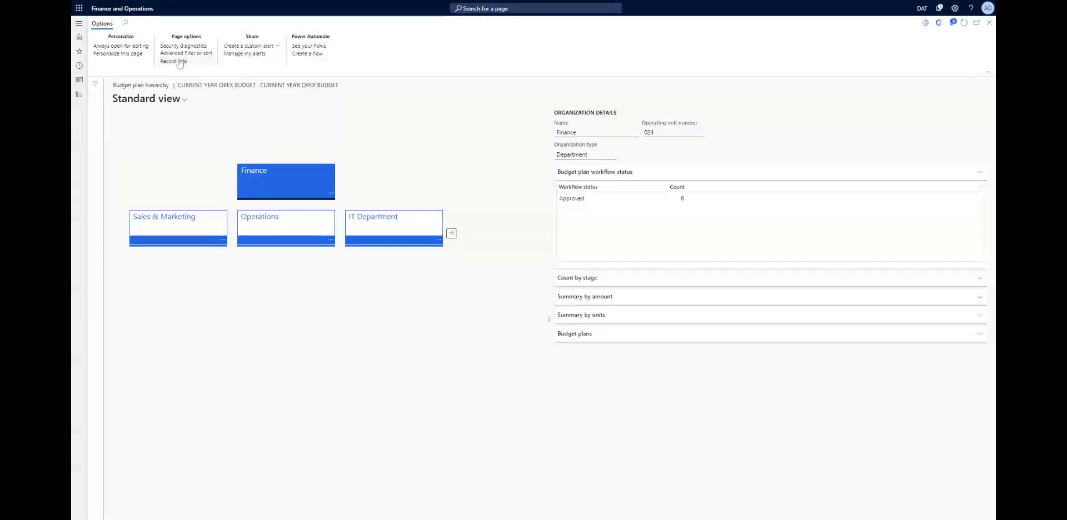
left_click(120, 54)
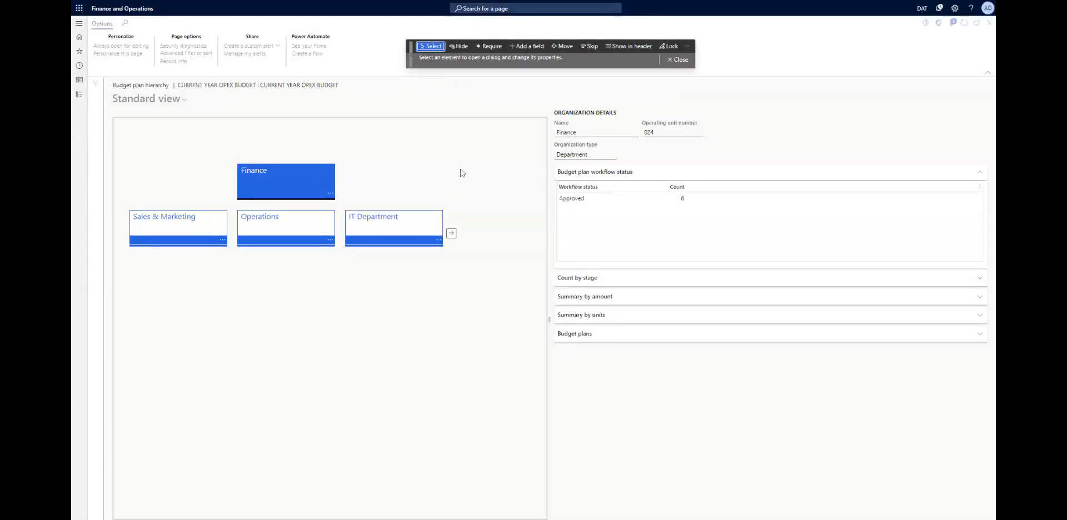
left_click(128, 56)
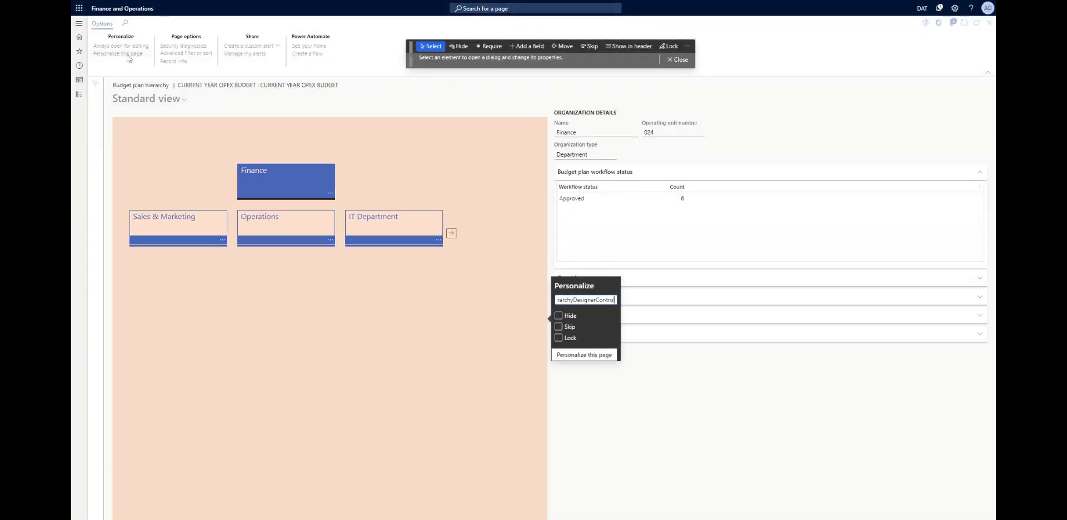
left_click(128, 56)
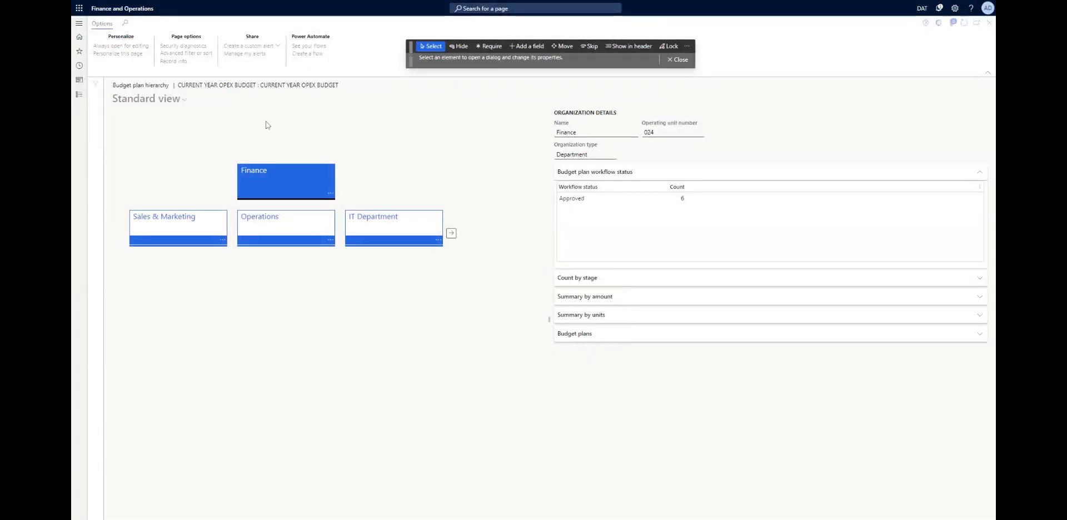
left_click(177, 48)
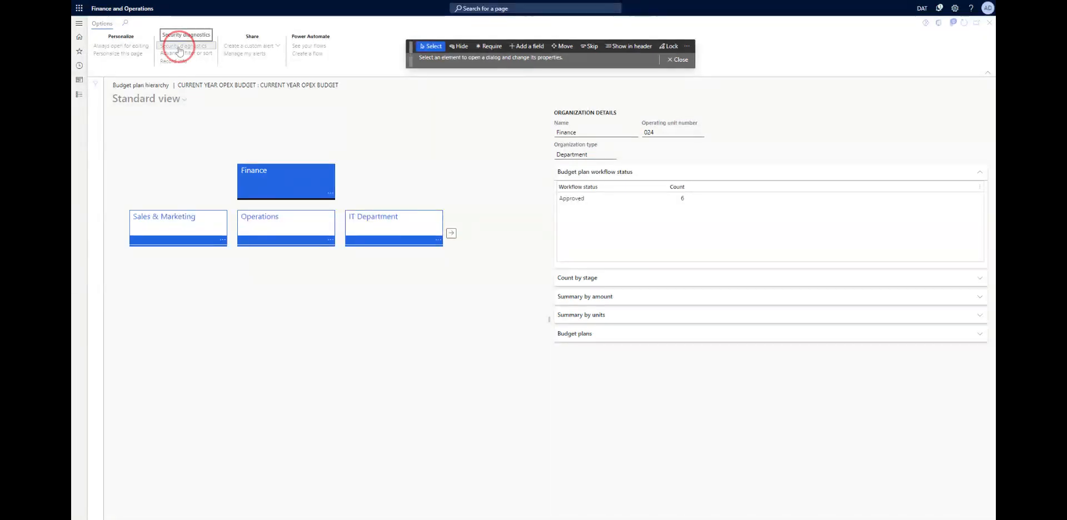
left_click(676, 62)
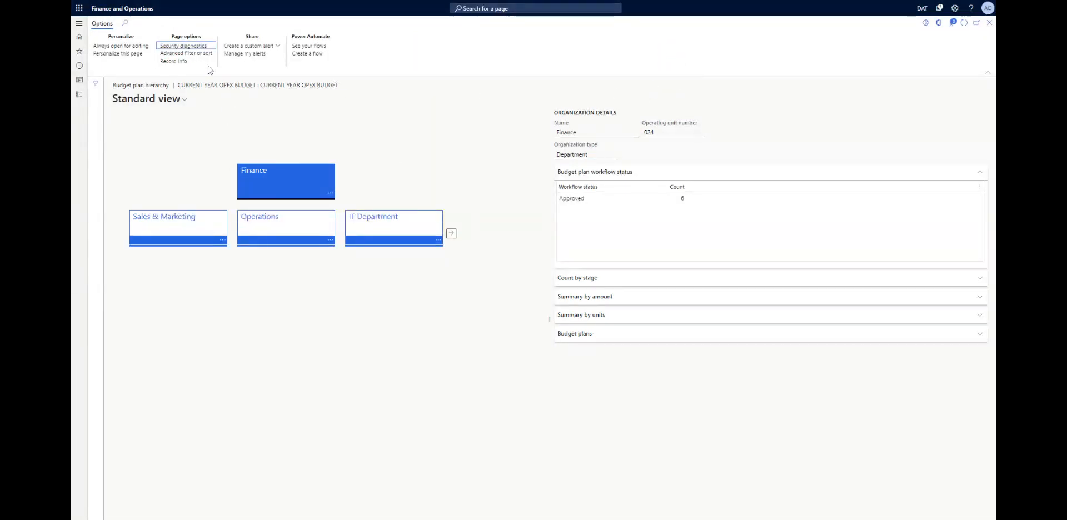
- Open the hierarchy page's advanced filter, widen the range columns, and review its range, sorting and join settings
left_click(192, 47)
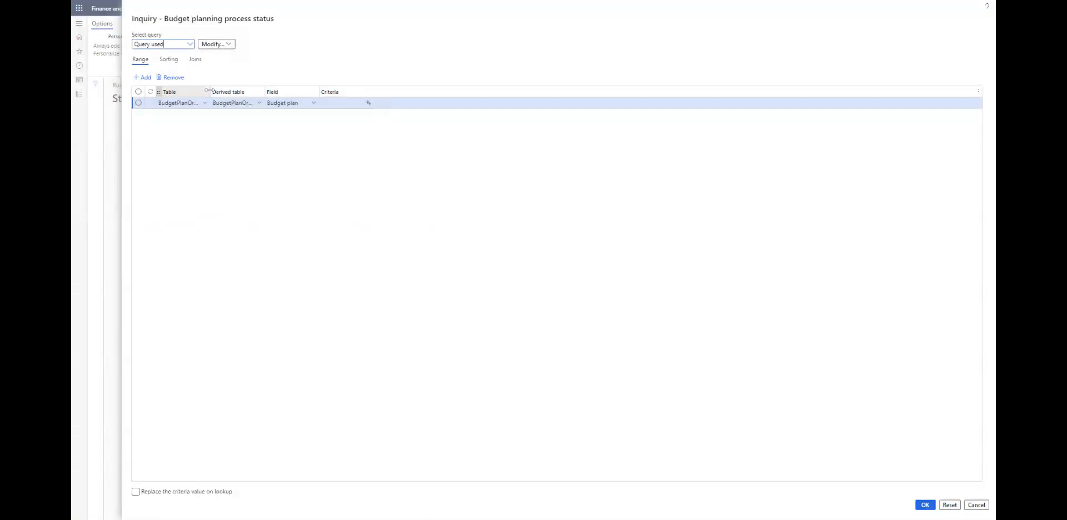
left_click_drag(212, 90, 486, 92)
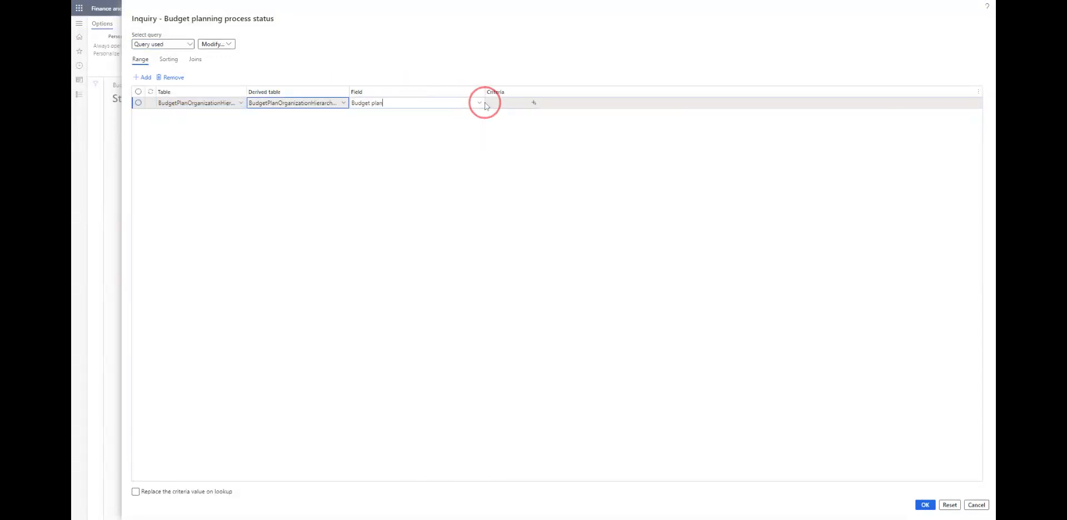
left_click(482, 106)
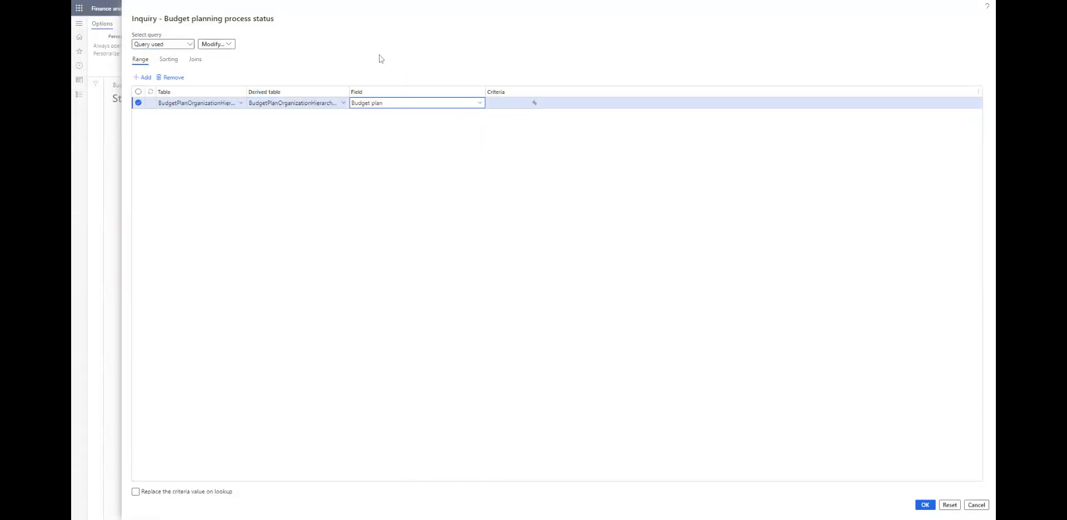
left_click(380, 57)
left_click(344, 104)
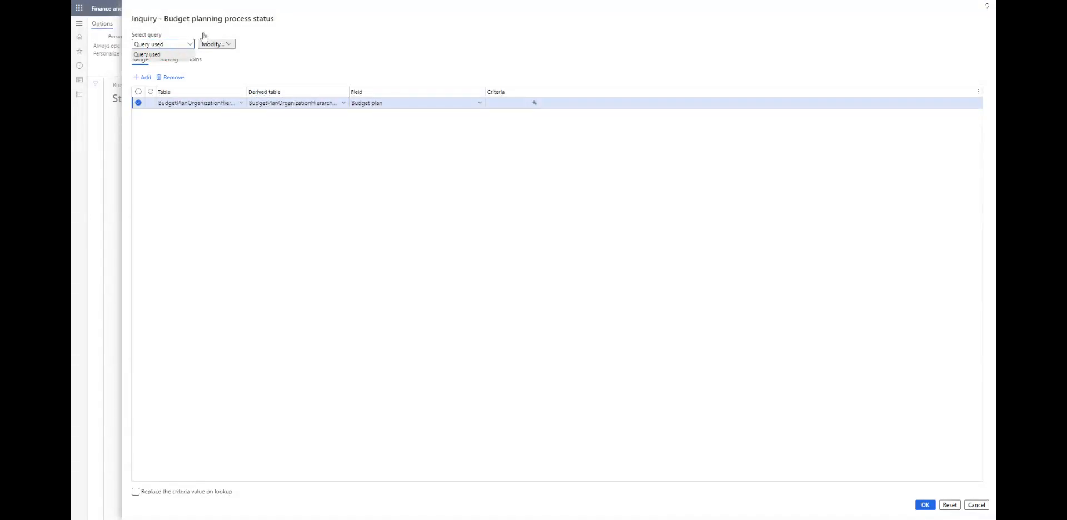
left_click(223, 47)
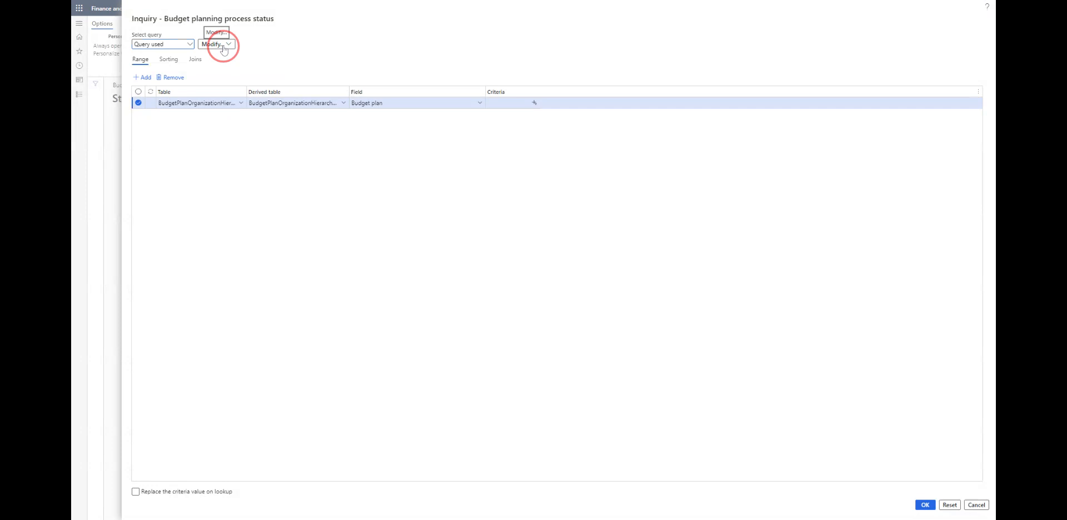
left_click(172, 60)
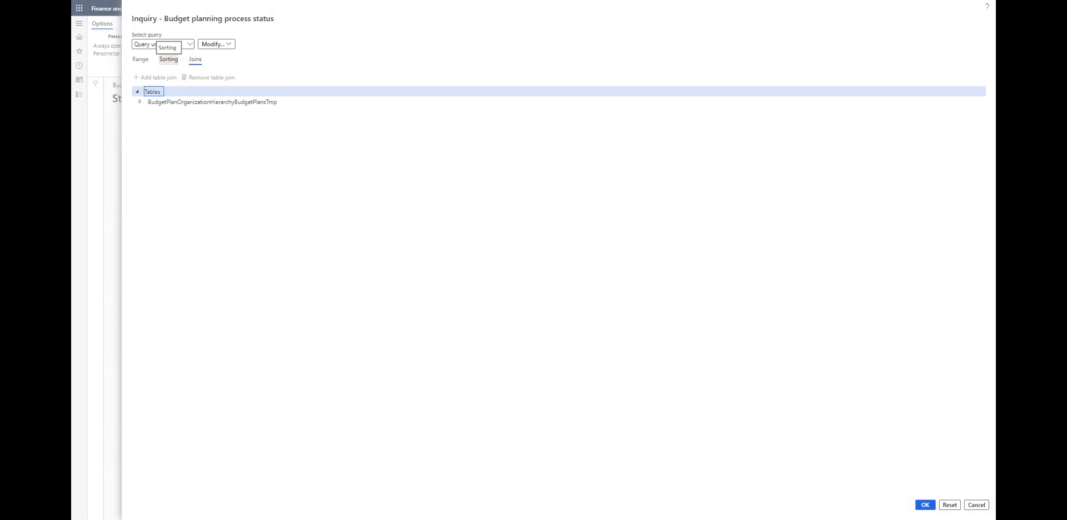
left_click(168, 60)
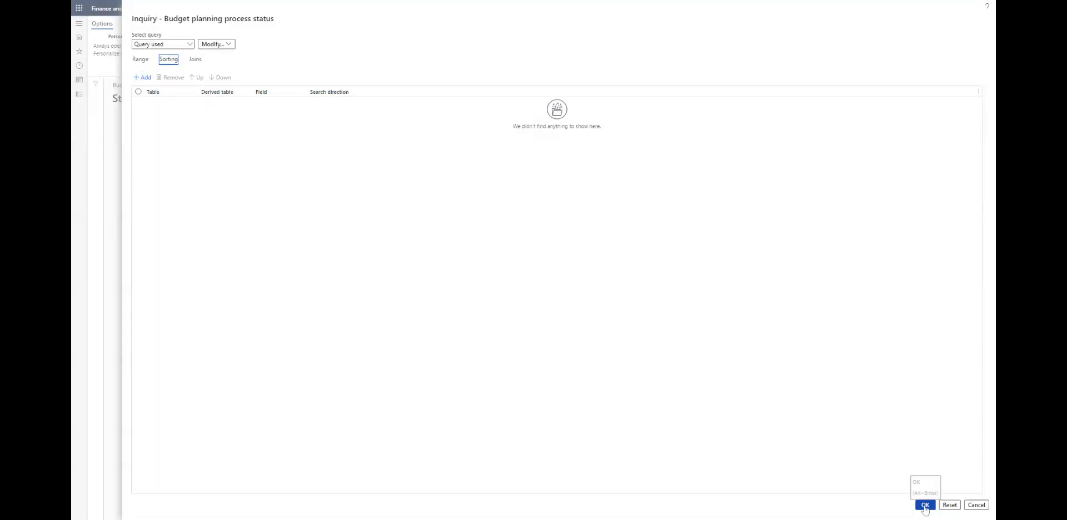
left_click(140, 59)
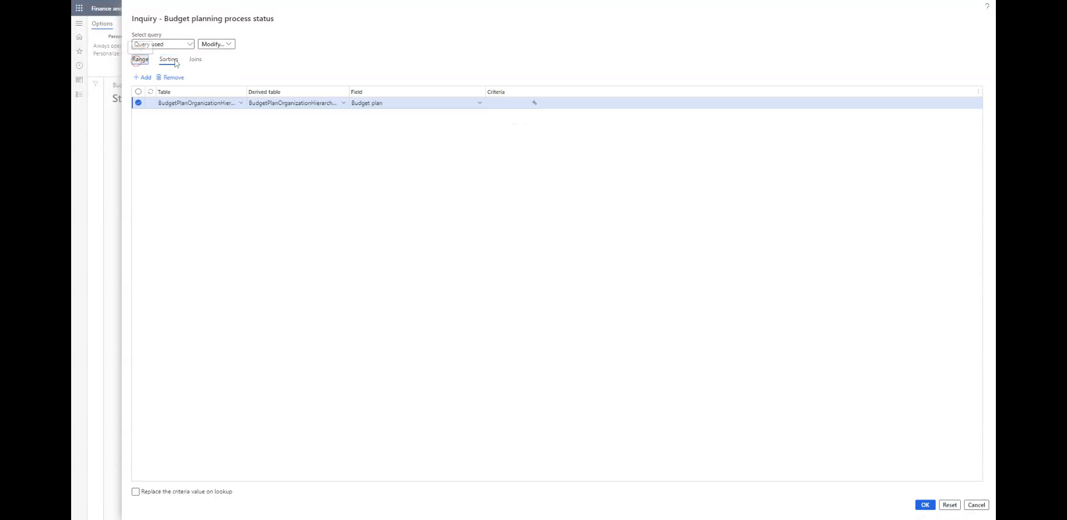
- Add an ascending sorting line to the budget planning process status query and try to use Company as its field
left_click(170, 61)
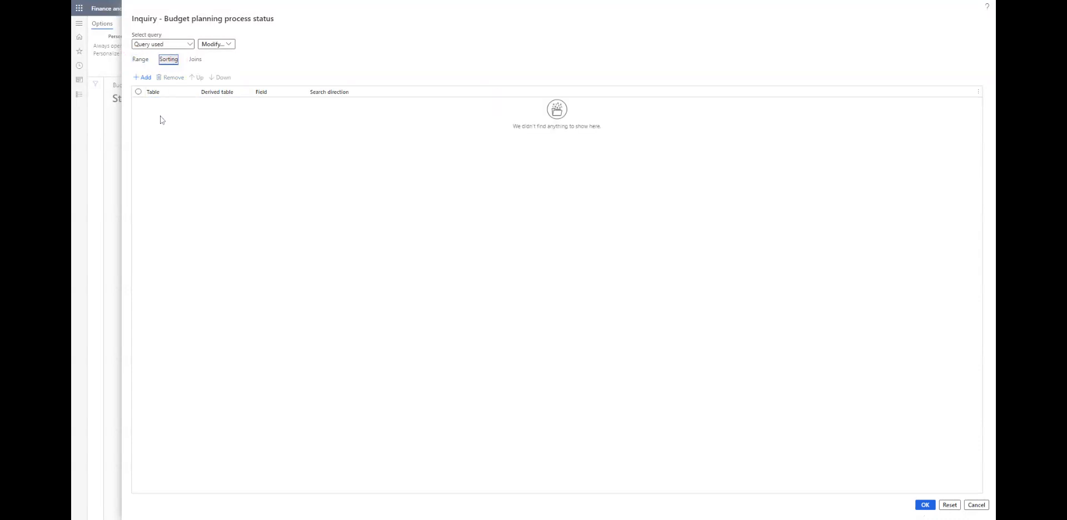
left_click(147, 79)
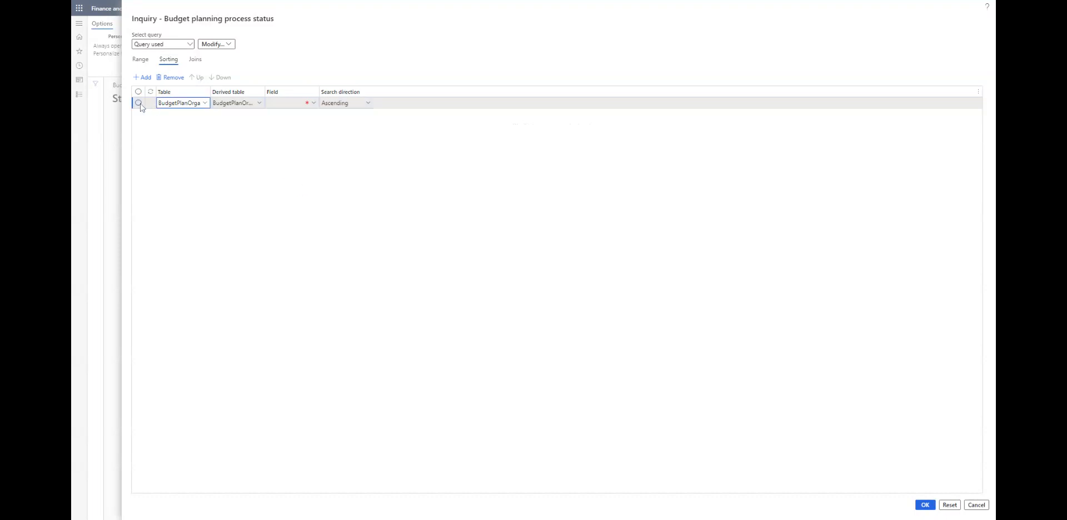
left_click(139, 104)
left_click(313, 103)
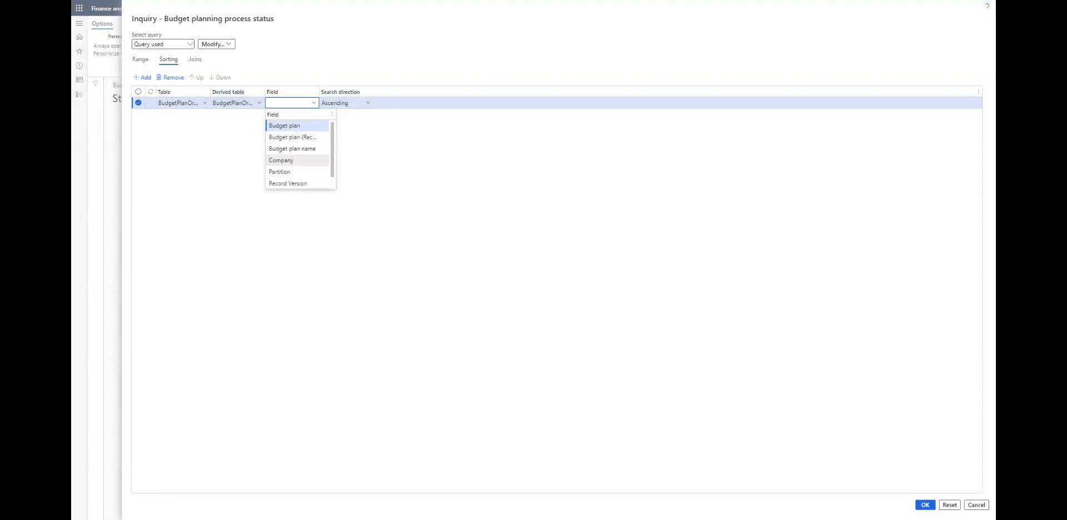
left_click(281, 161)
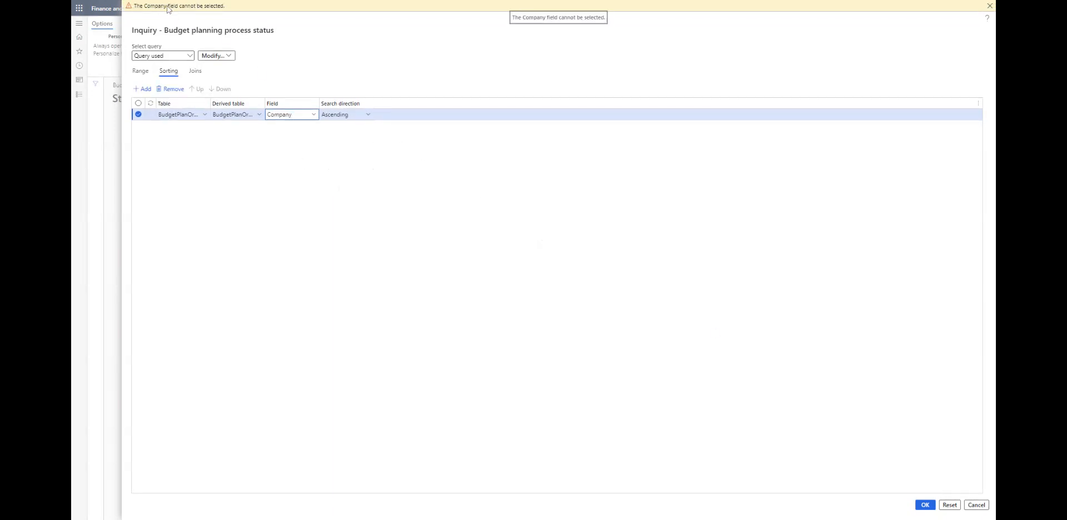
- Set the sorting line's field to Budget plan (Record-ID), accept sorting on a non-index field, apply the query, and dismiss the saving-views tip
left_click(315, 116)
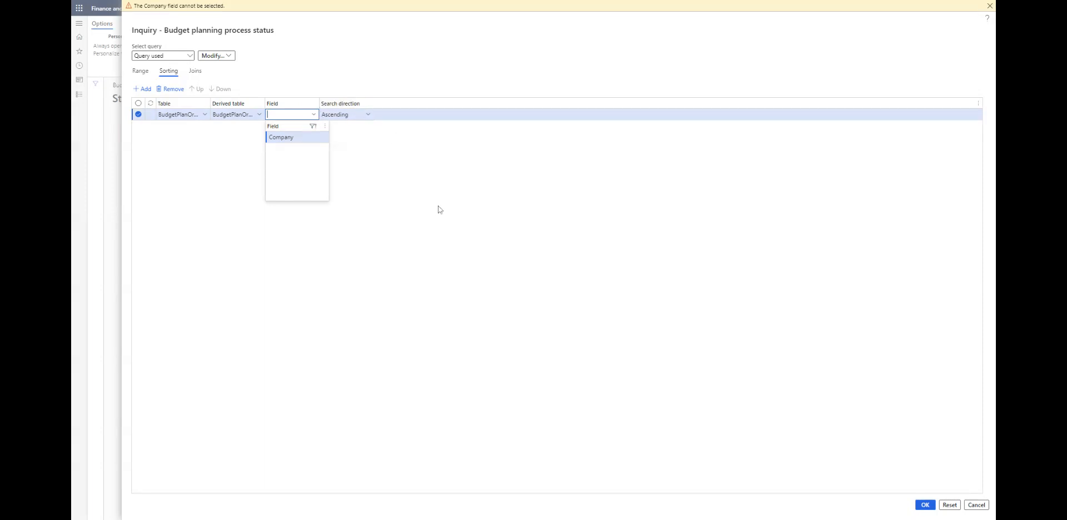
left_click(314, 115)
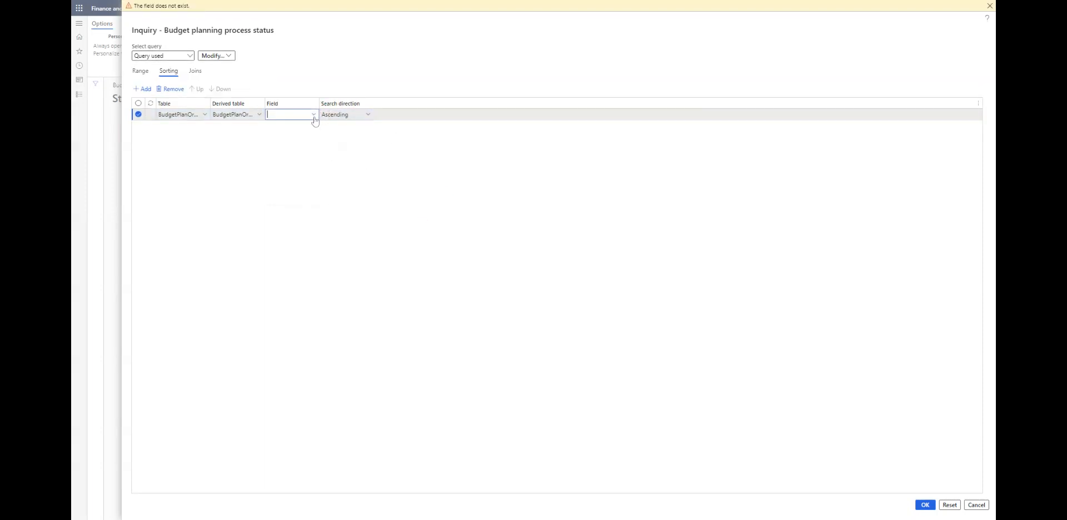
left_click(314, 115)
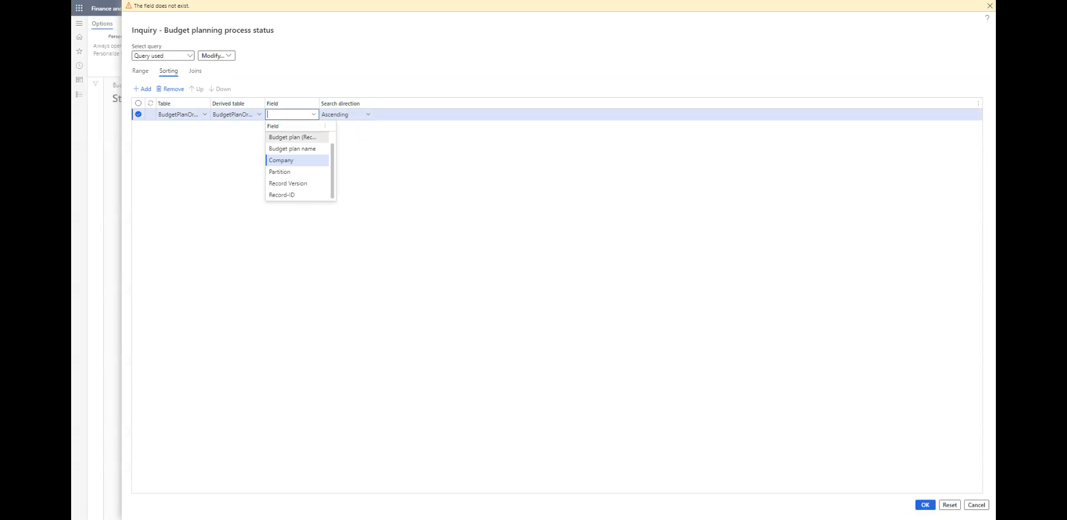
left_click(293, 138)
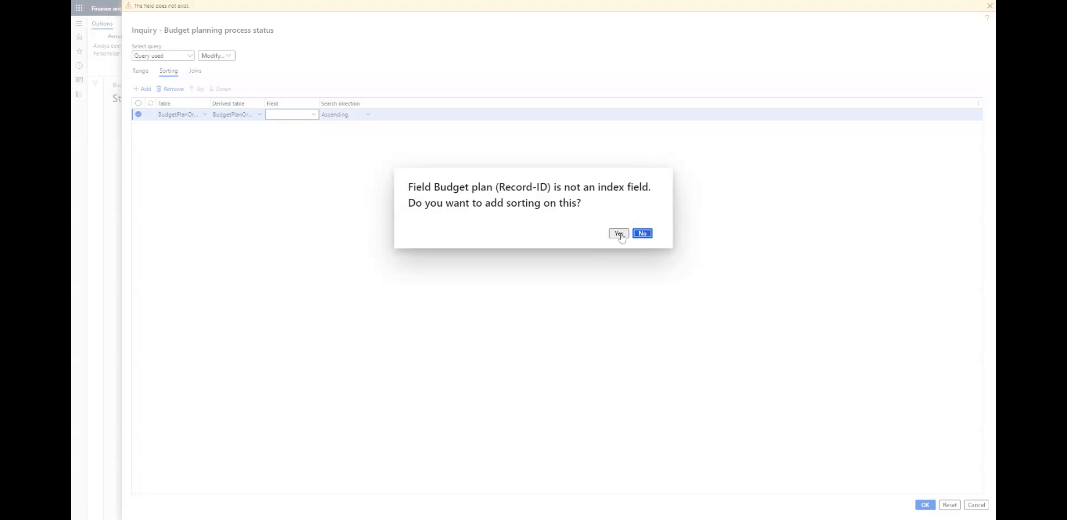
left_click(621, 238)
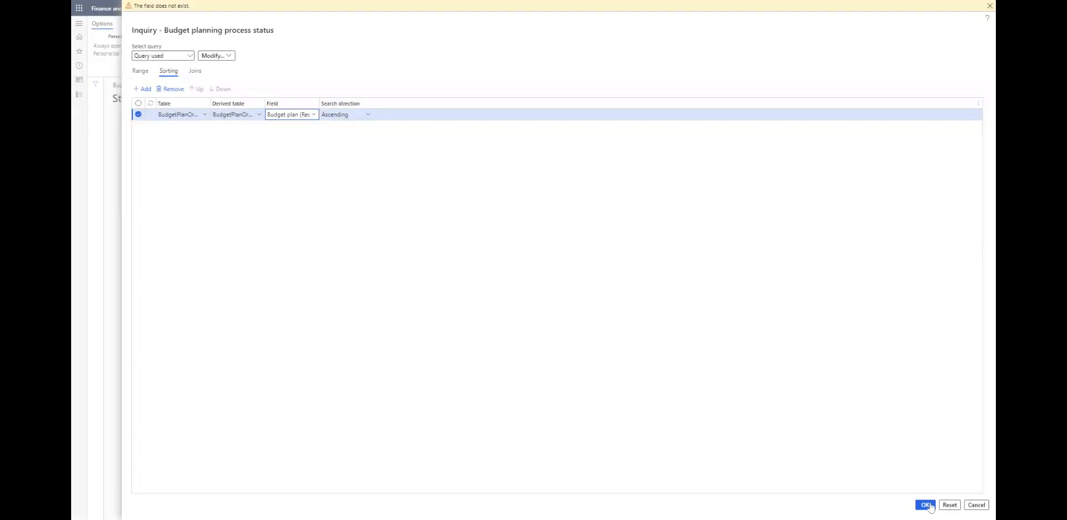
left_click(927, 505)
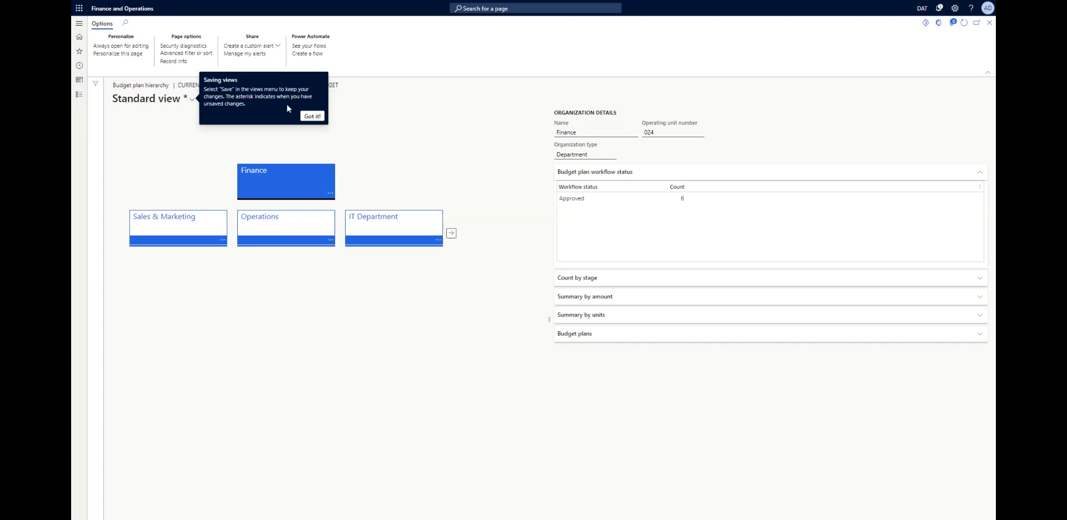
left_click(313, 116)
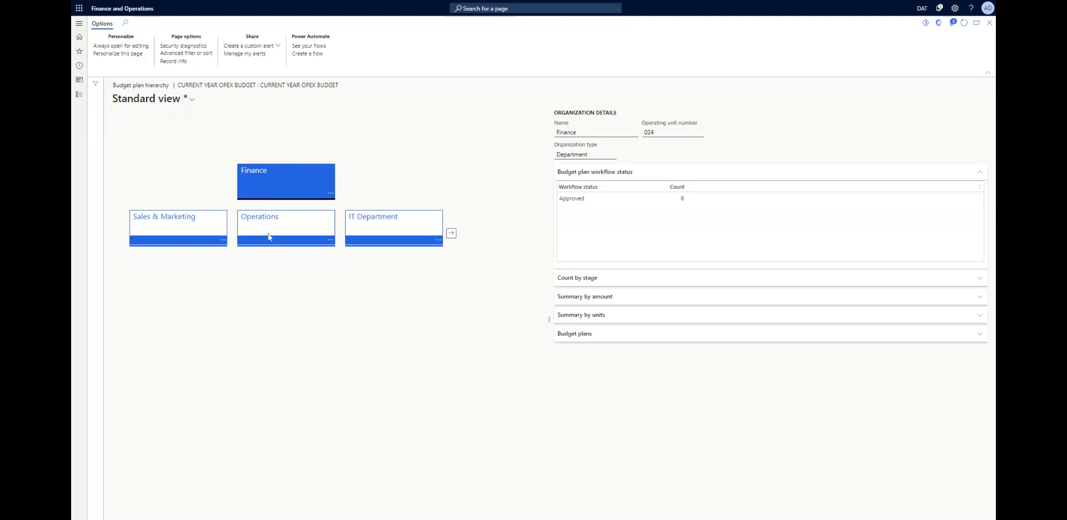
- View the security diagnostics for the budget plan hierarchy, and return to the Budget planning workspace
left_click(330, 195)
left_click(194, 48)
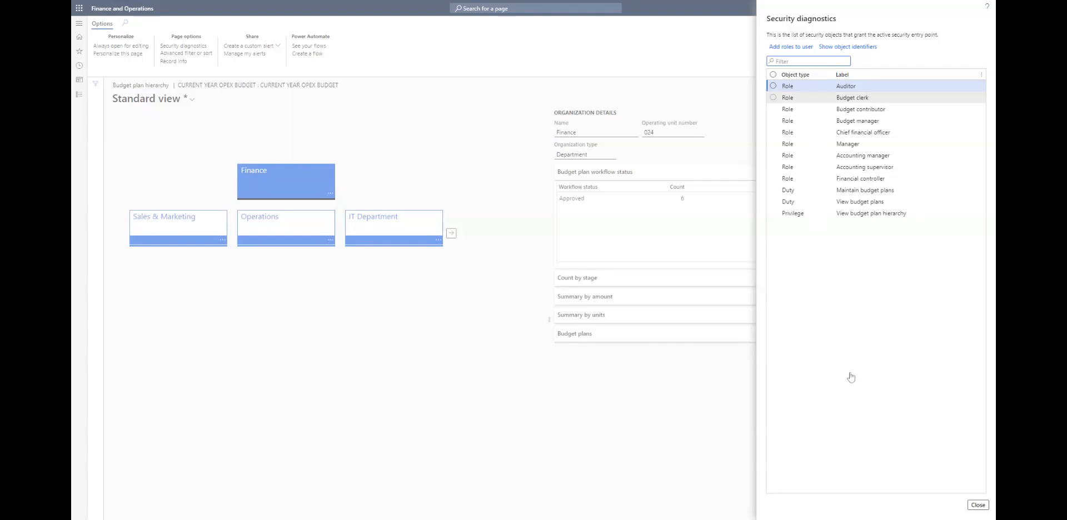
left_click(979, 505)
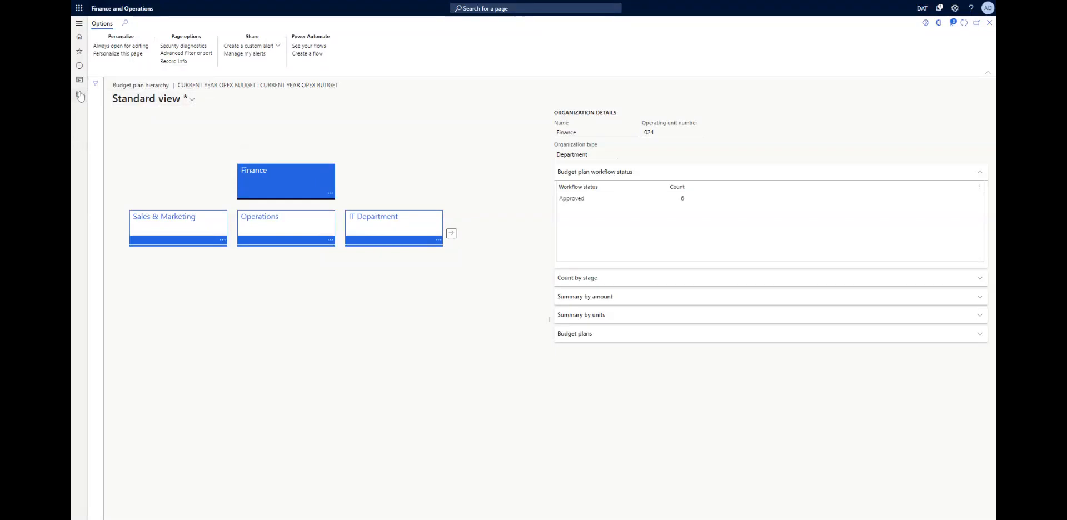
left_click(989, 23)
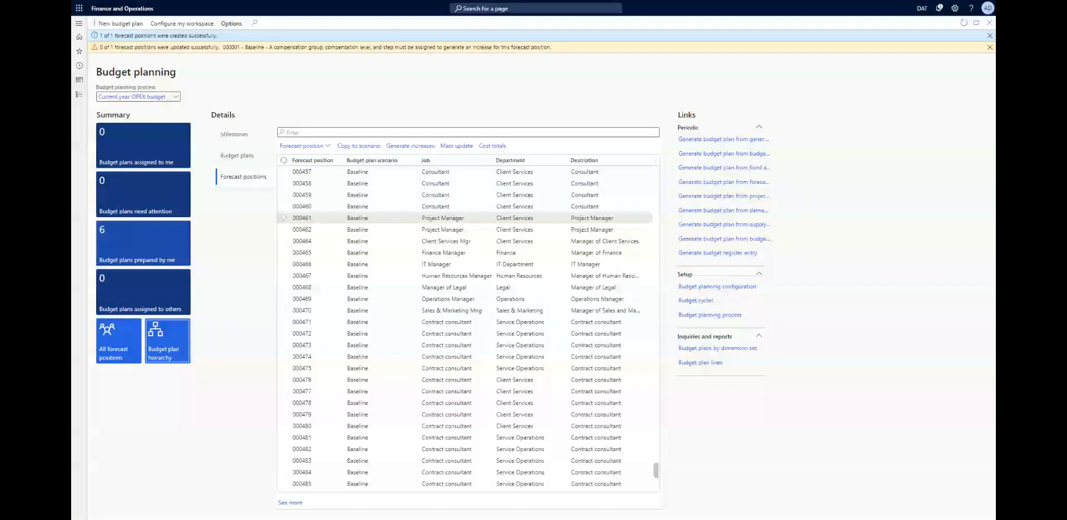
- Look through the forecast positions back to the first entries, and view the list of budget plans
scroll(421, 240, "down", 3)
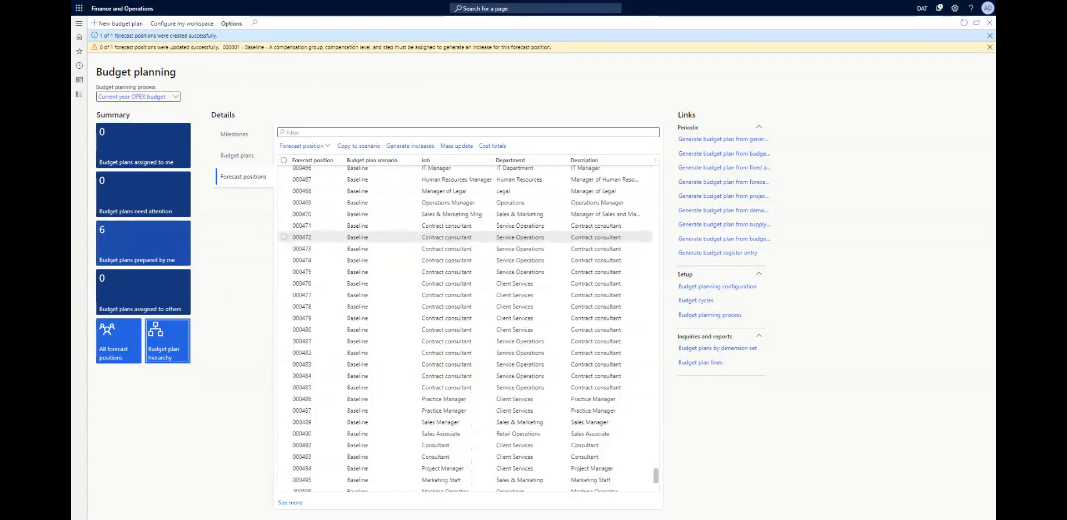
scroll(421, 238, "up", 10)
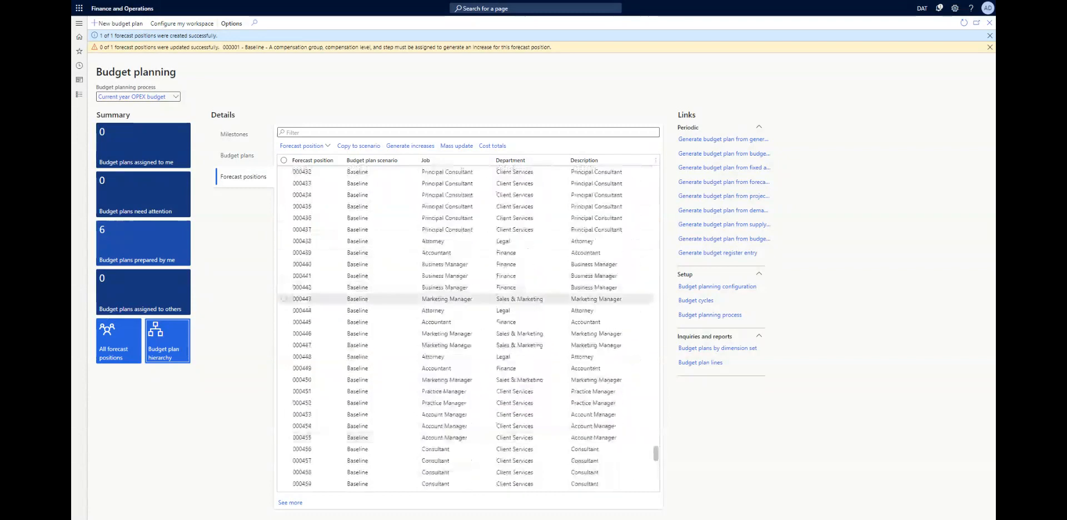
scroll(421, 299, "up", 20)
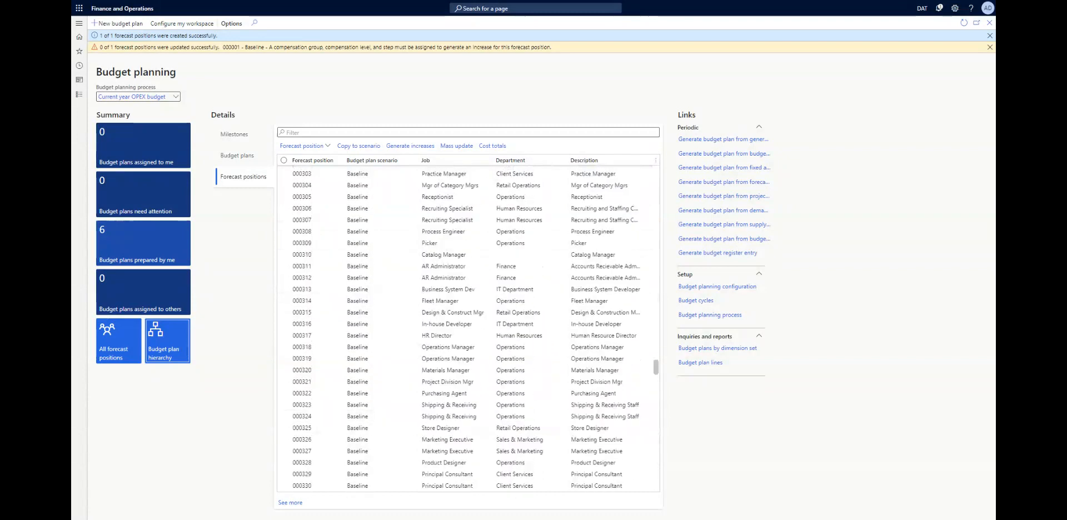
scroll(422, 300, "up", 9)
scroll(421, 299, "up", 20)
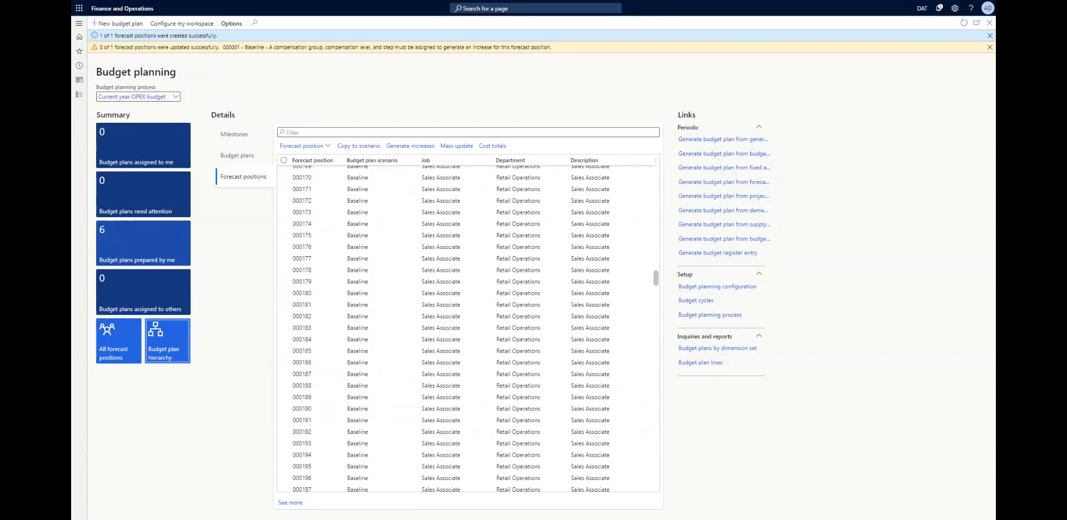
scroll(421, 299, "up", 10)
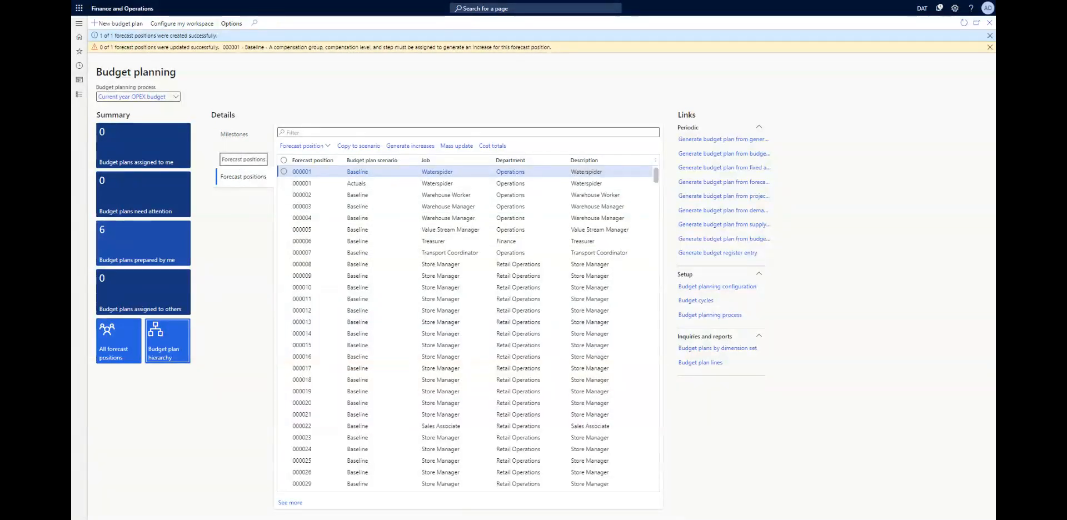
left_click(233, 159)
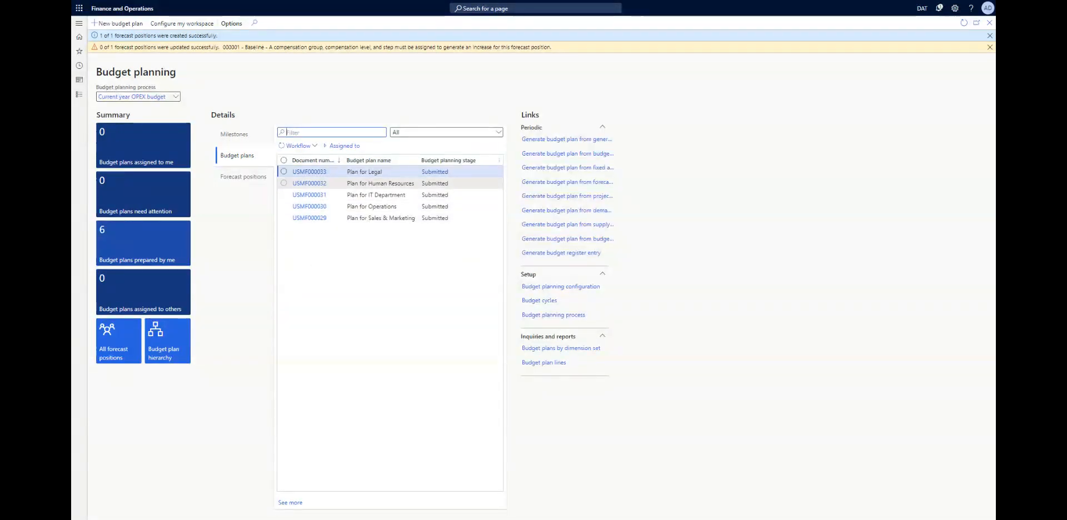
- Add a budget planning milestone named "1Q 22 Ready" with a due date of 3/11/2022
left_click(234, 134)
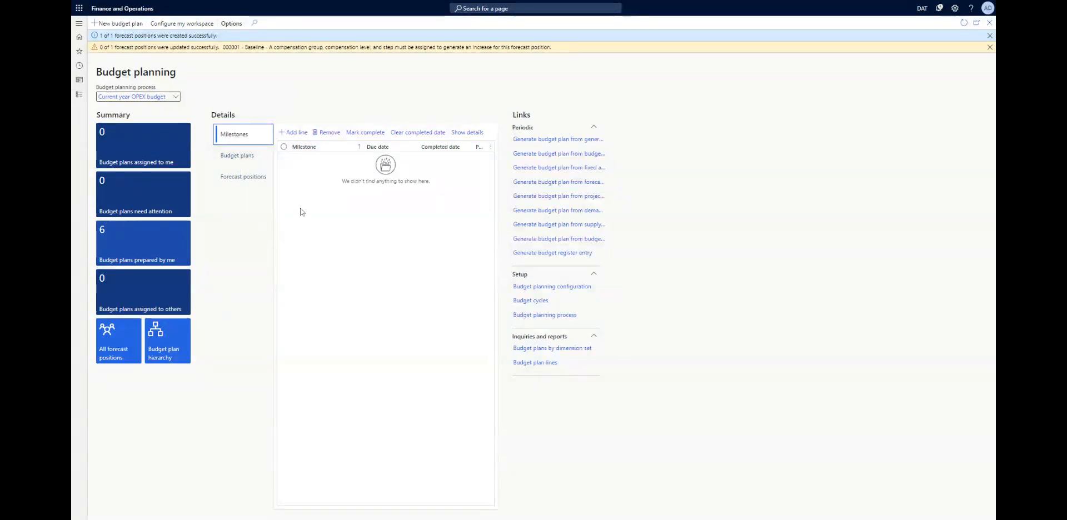
left_click(295, 133)
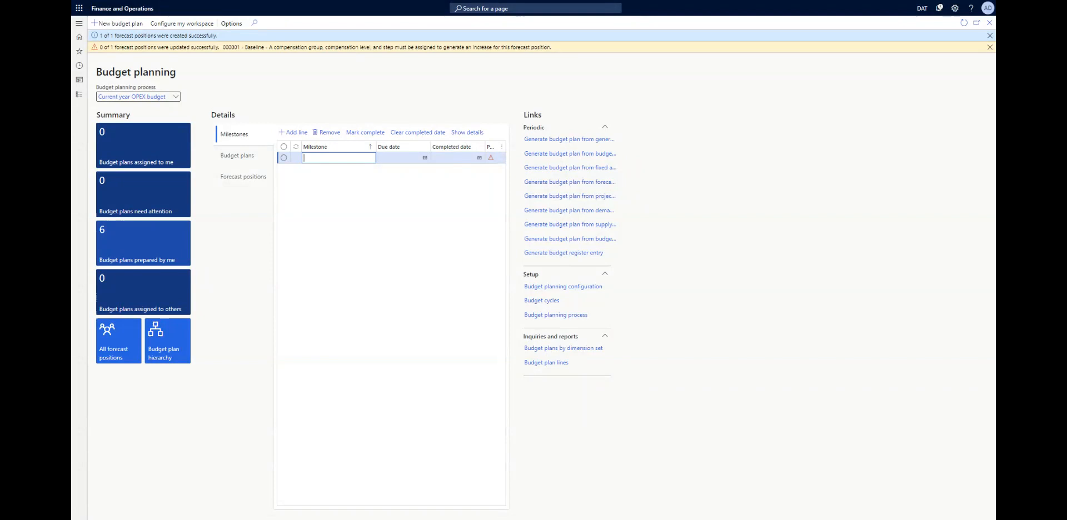
type("Q")
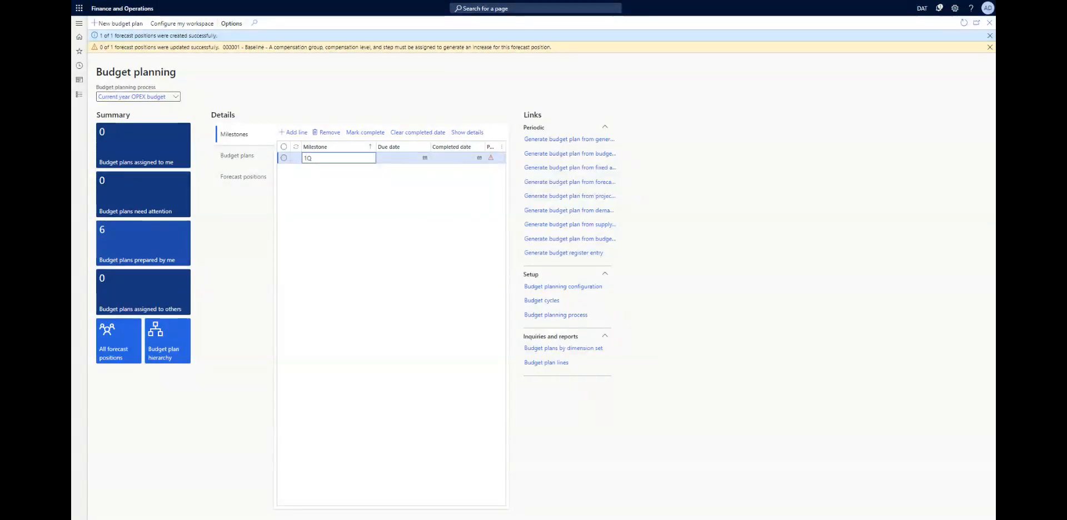
type(" 22 Ready")
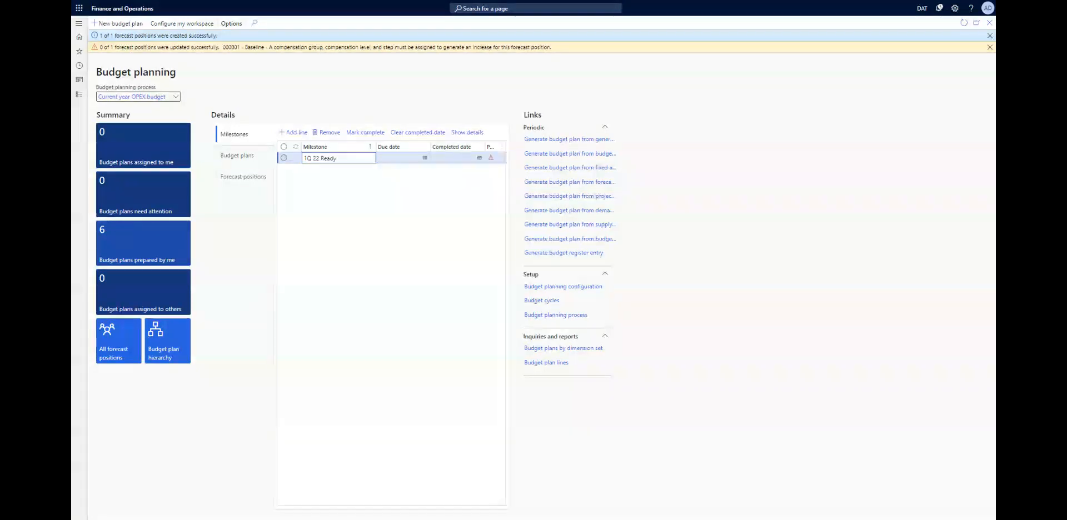
left_click(477, 238)
left_click(425, 159)
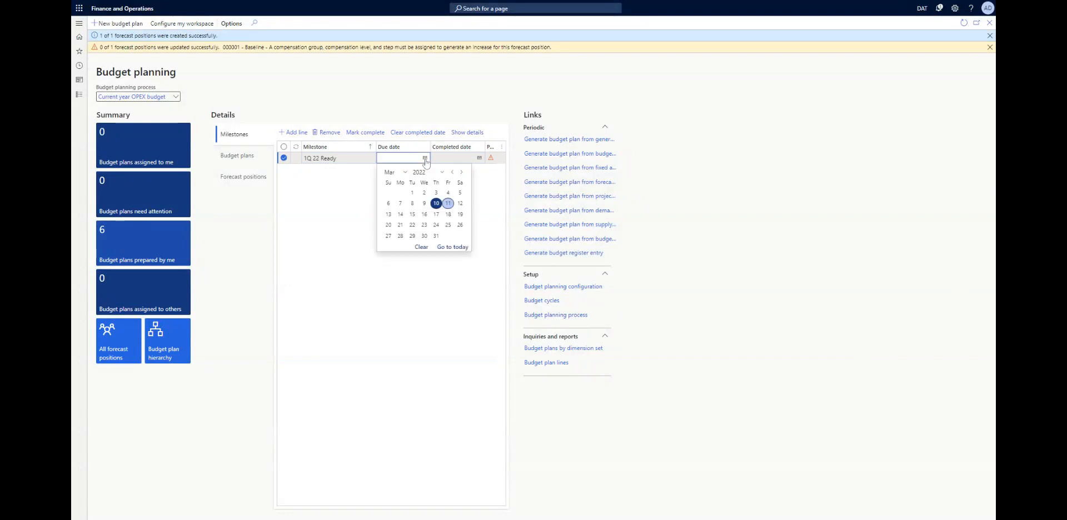
left_click(447, 205)
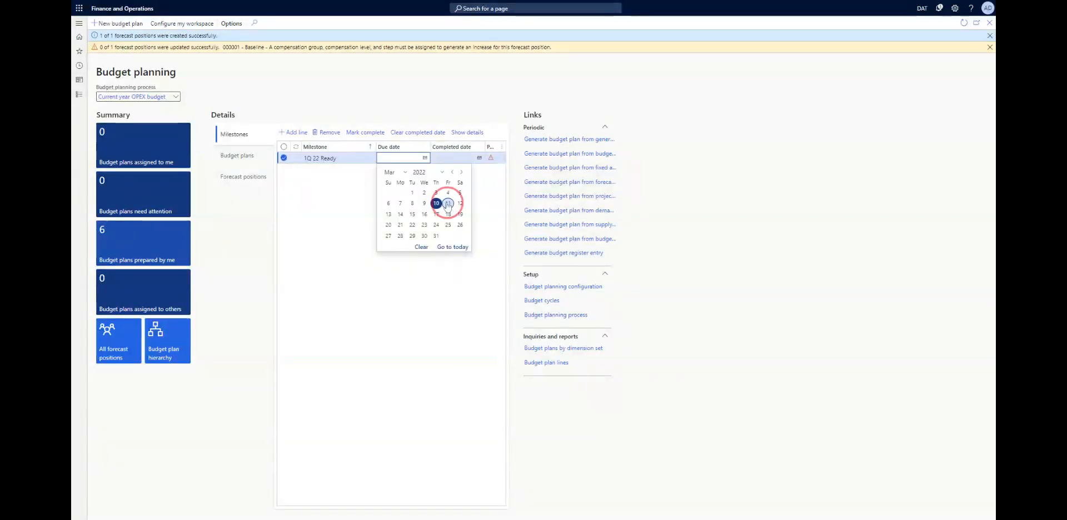
key("Tab")
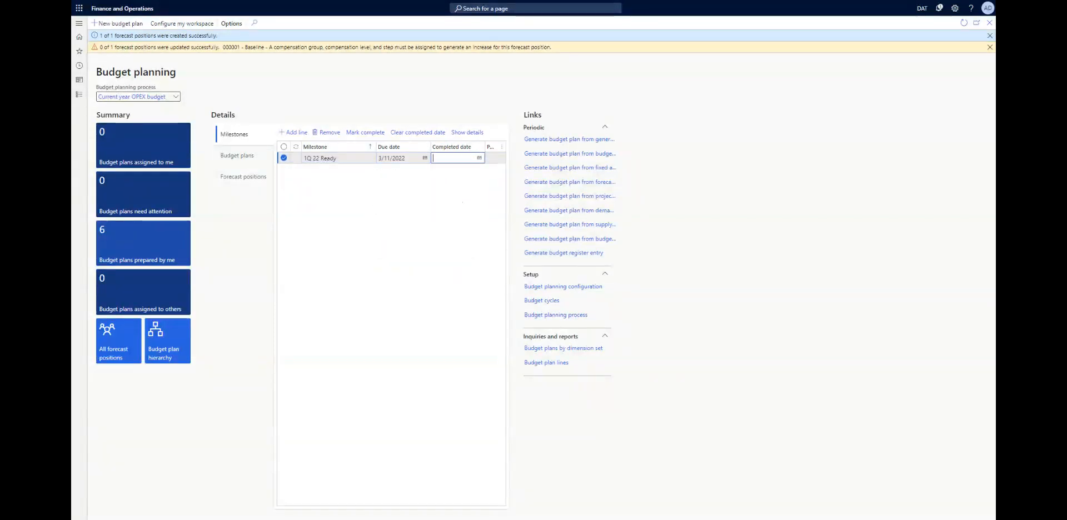
- Set the 1Q 22 Ready milestone's completed date to 3/18/2022, and narrow the Milestone column
left_click(479, 160)
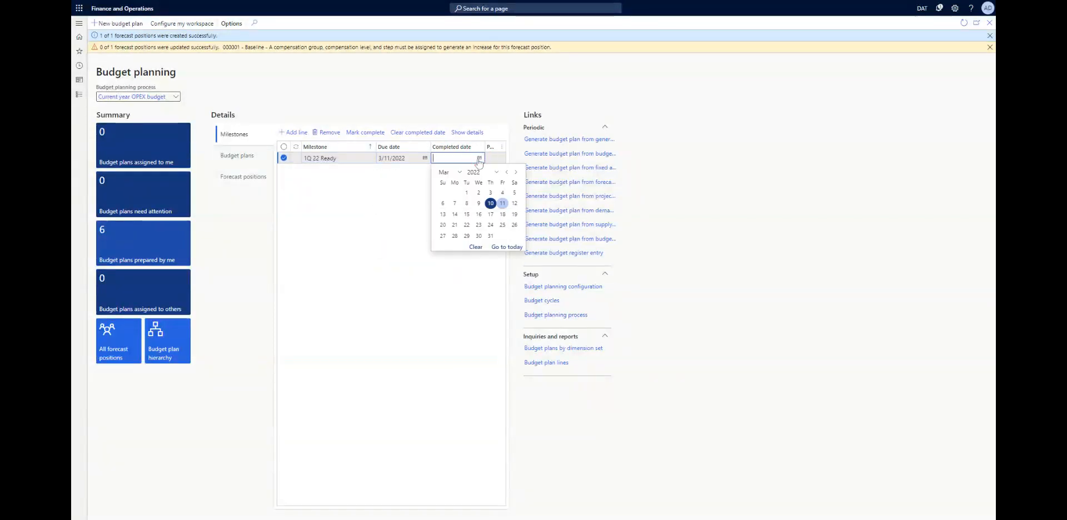
left_click(504, 215)
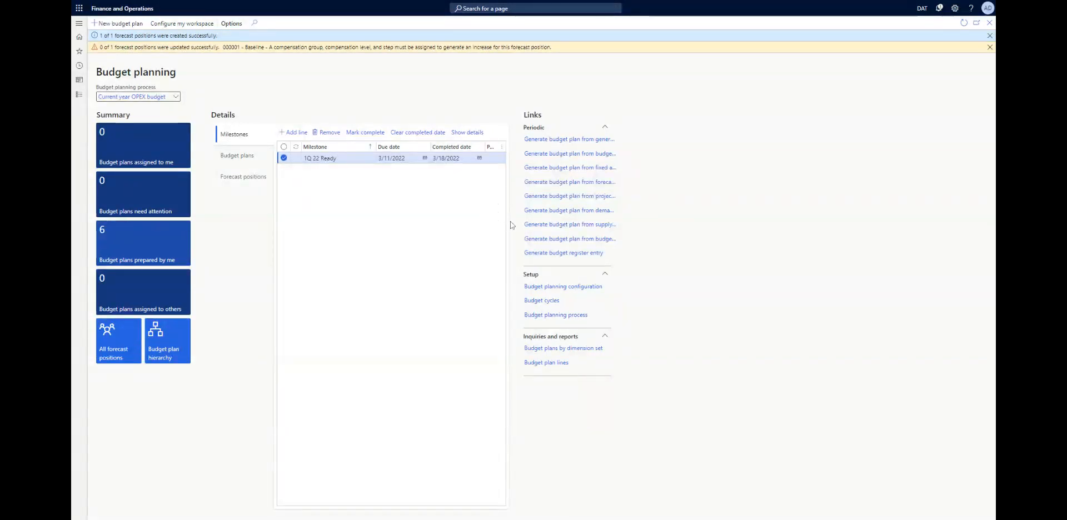
left_click(498, 161)
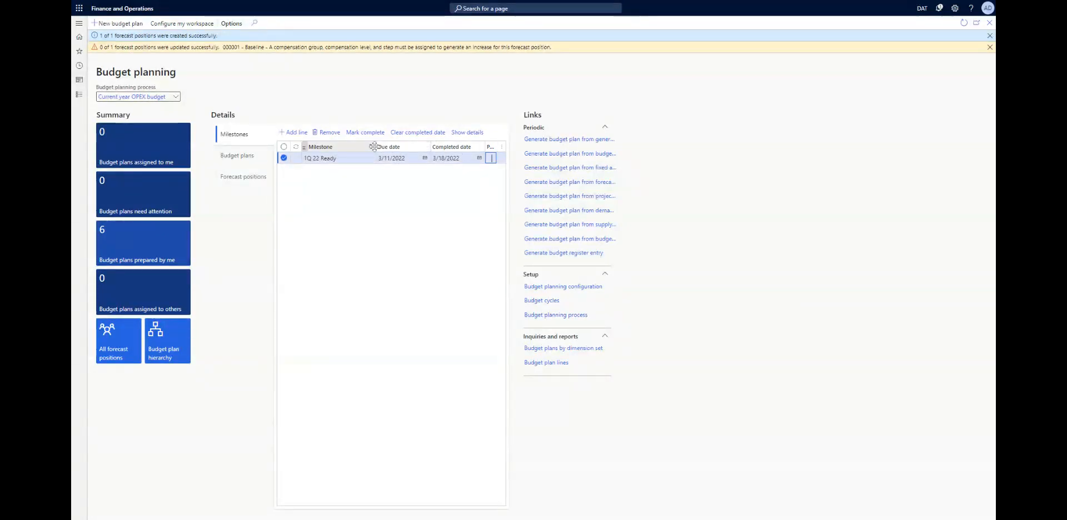
left_click_drag(374, 146, 357, 148)
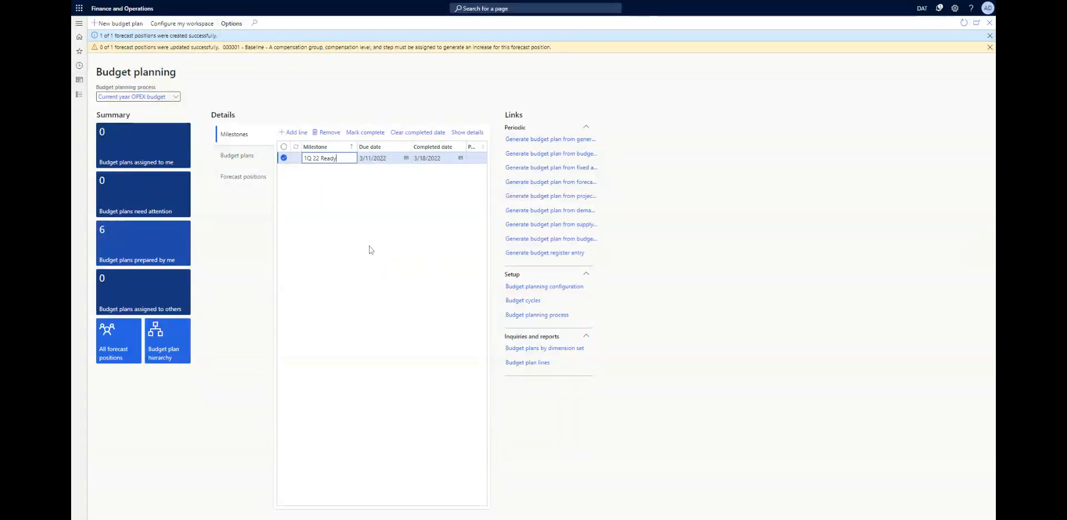
- Look at the column options of the milestones grid and the page options of the Budget planning workspace
left_click(481, 148)
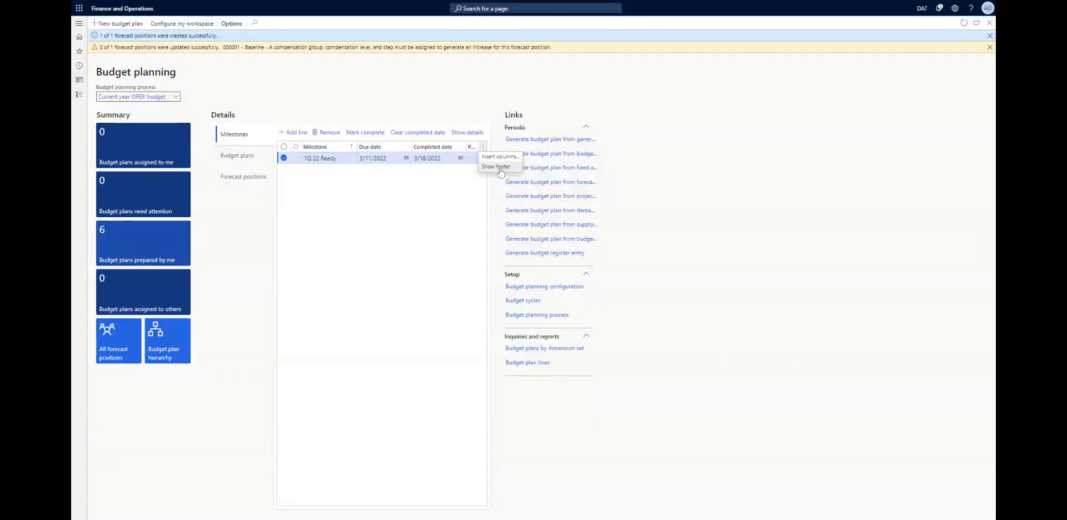
left_click(397, 267)
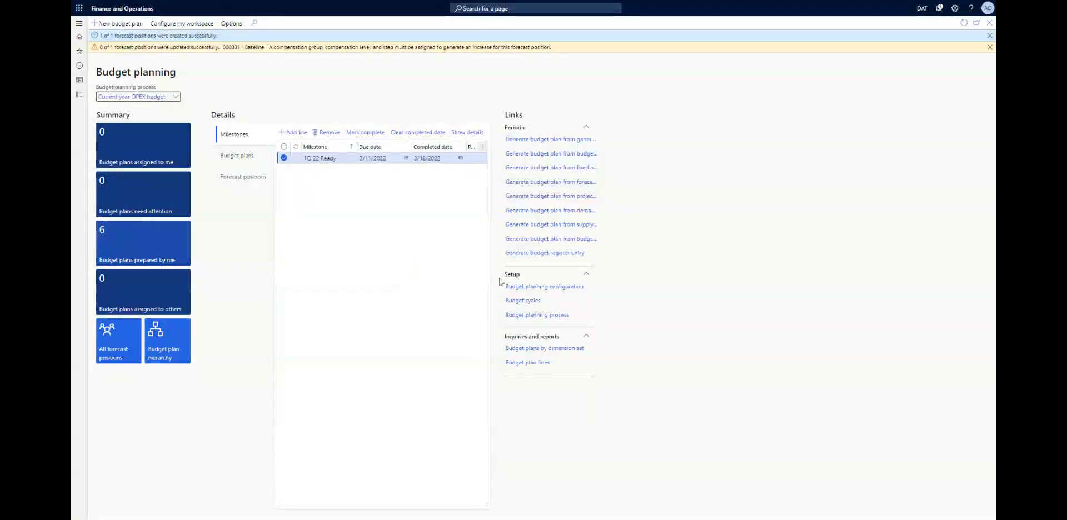
left_click(704, 291)
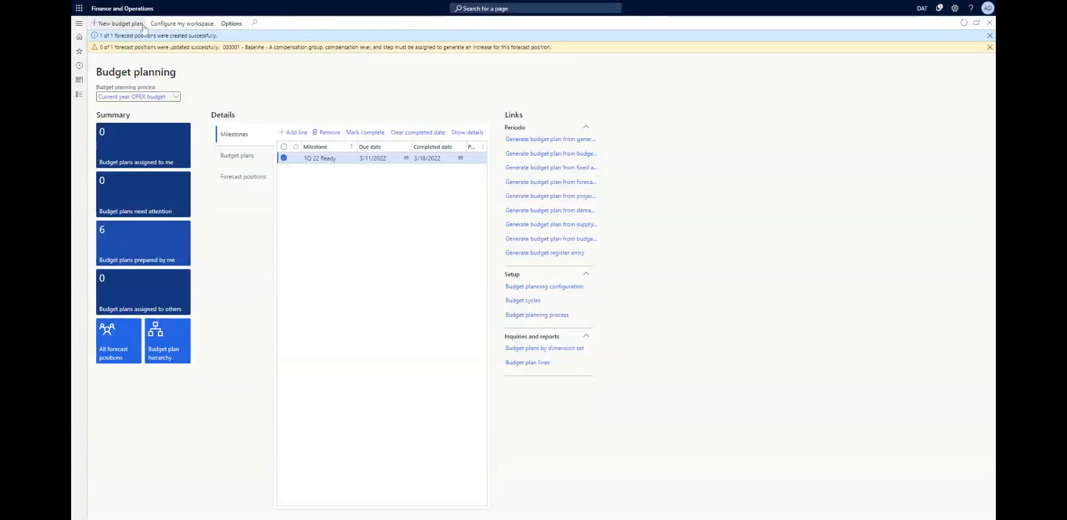
left_click(240, 27)
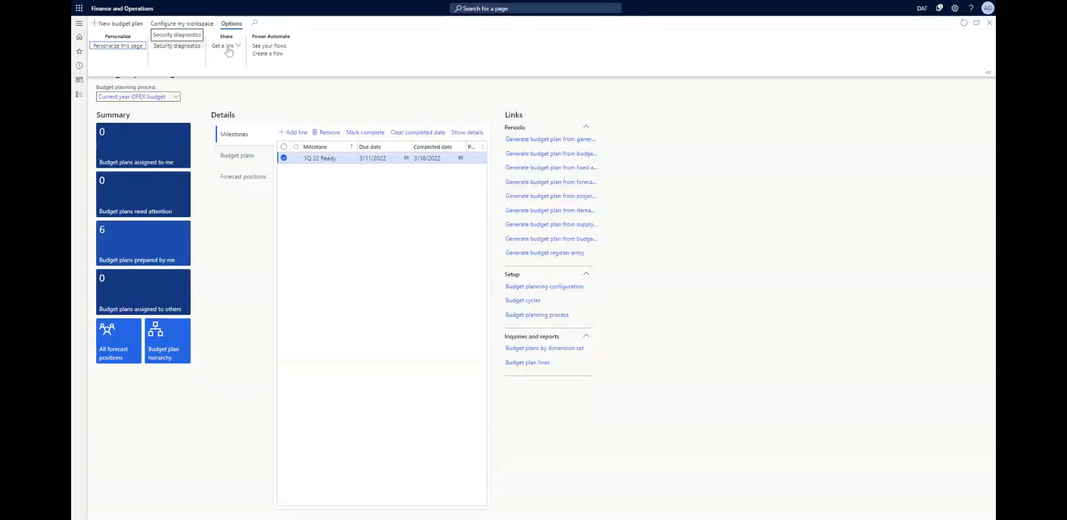
left_click(239, 374)
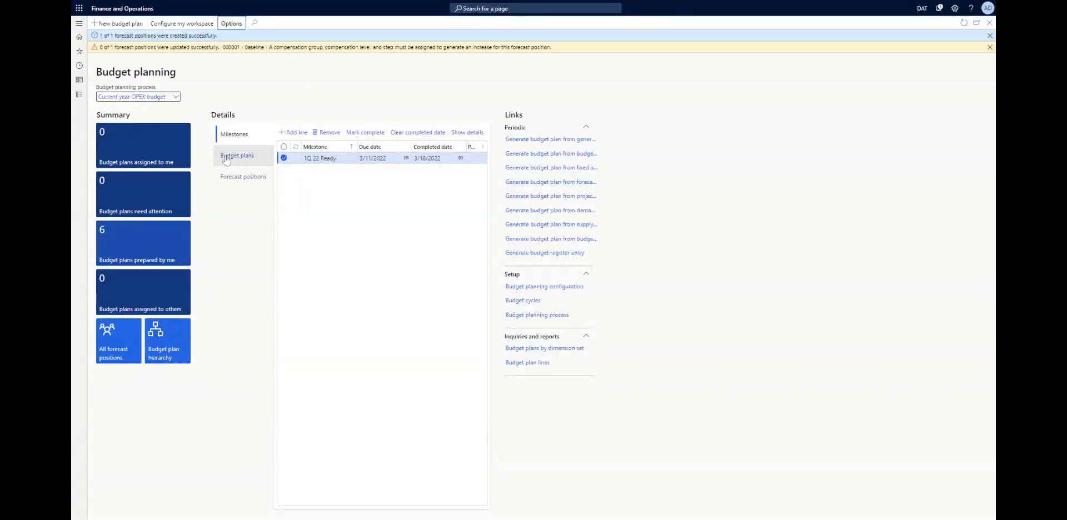
- View the available budget planning processes, and look through the budget plan and forecast position lists
left_click(175, 98)
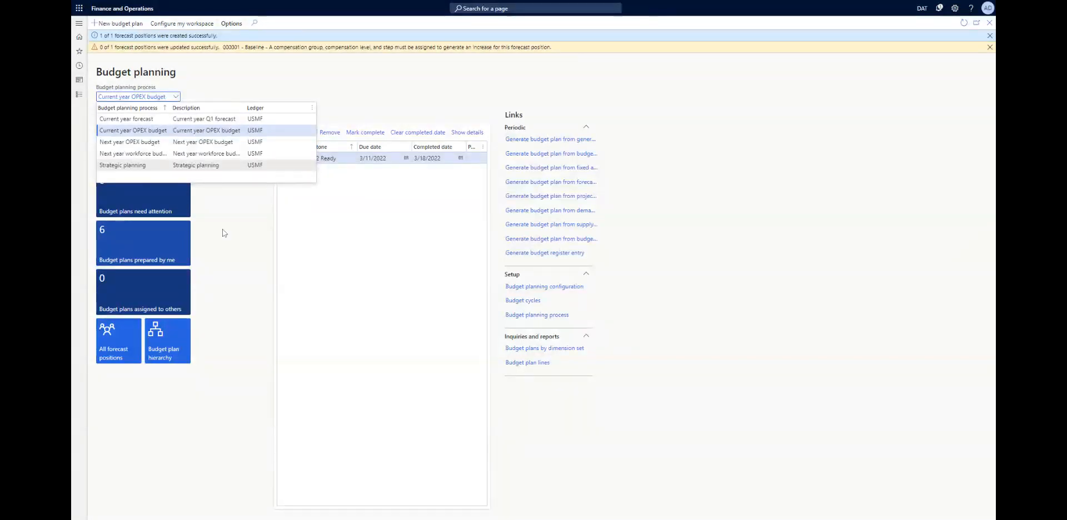
left_click(281, 271)
left_click(242, 158)
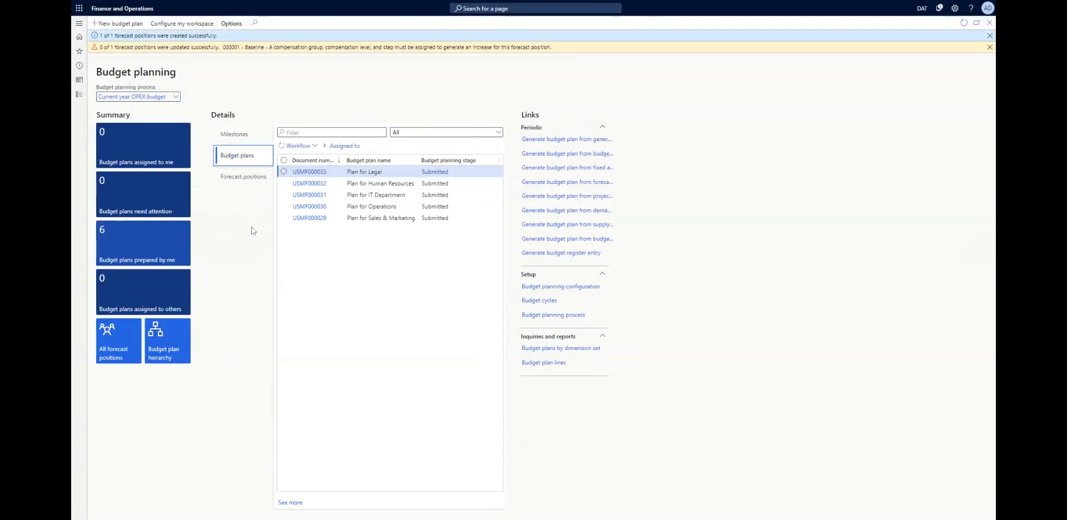
left_click(243, 178)
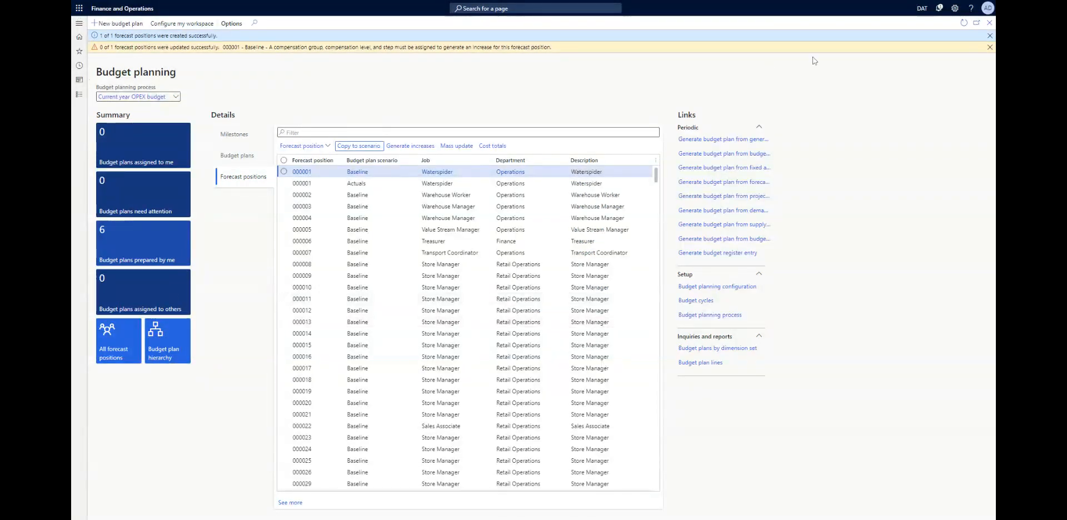
- Dismiss both forecast position messages, and refresh the workspace with the milestones shown
left_click(989, 48)
left_click(989, 36)
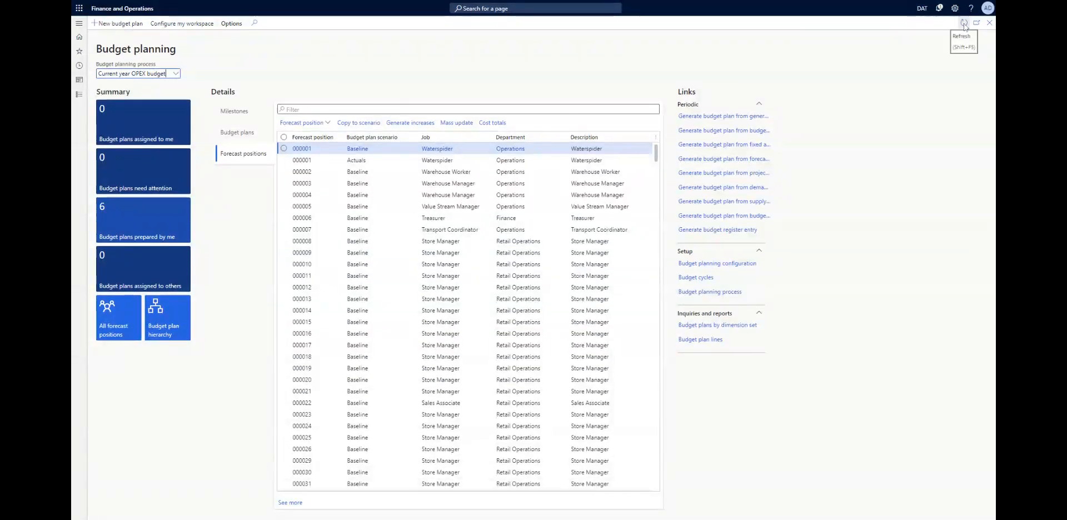
left_click(964, 22)
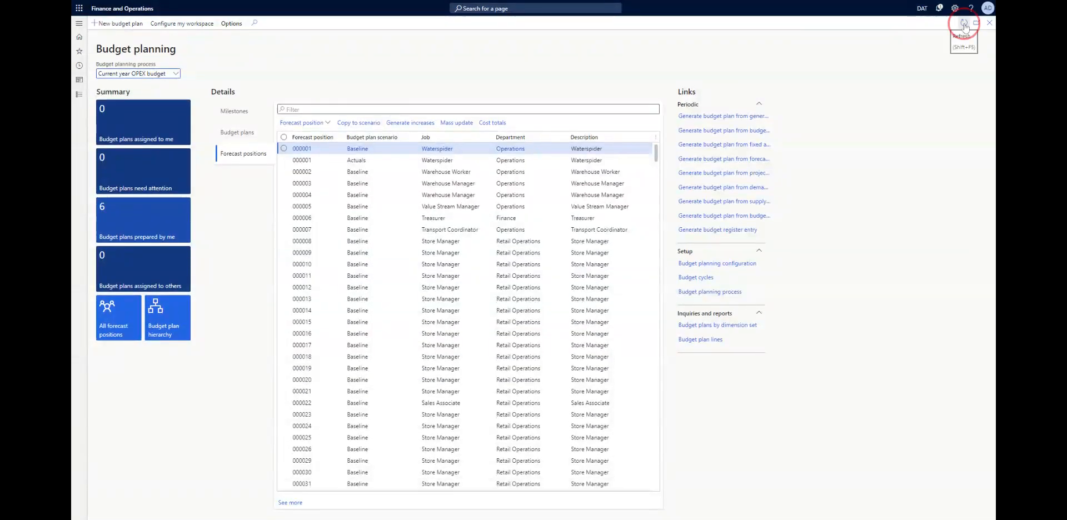
left_click(240, 110)
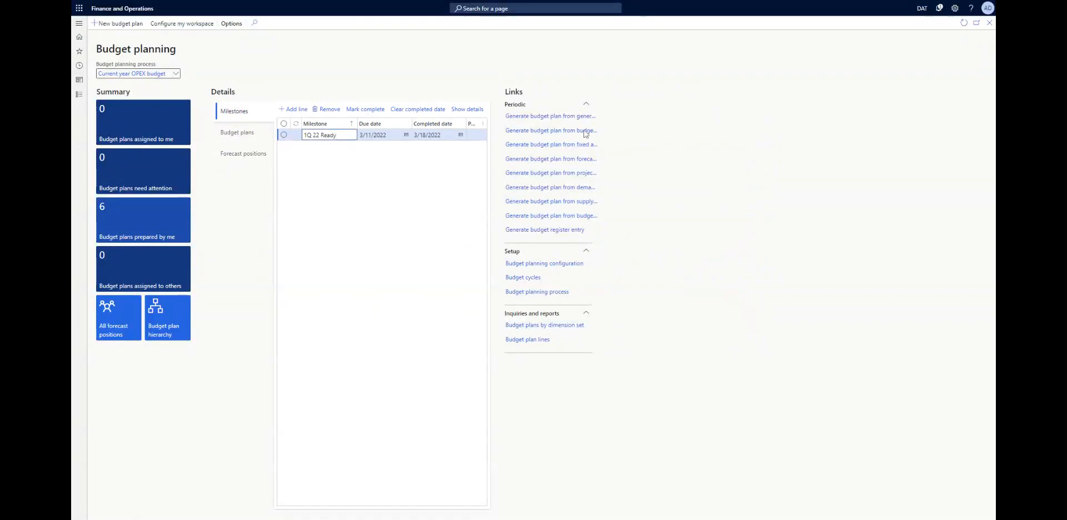
- Open the form for generating a budget plan from the general ledger
left_click(574, 117)
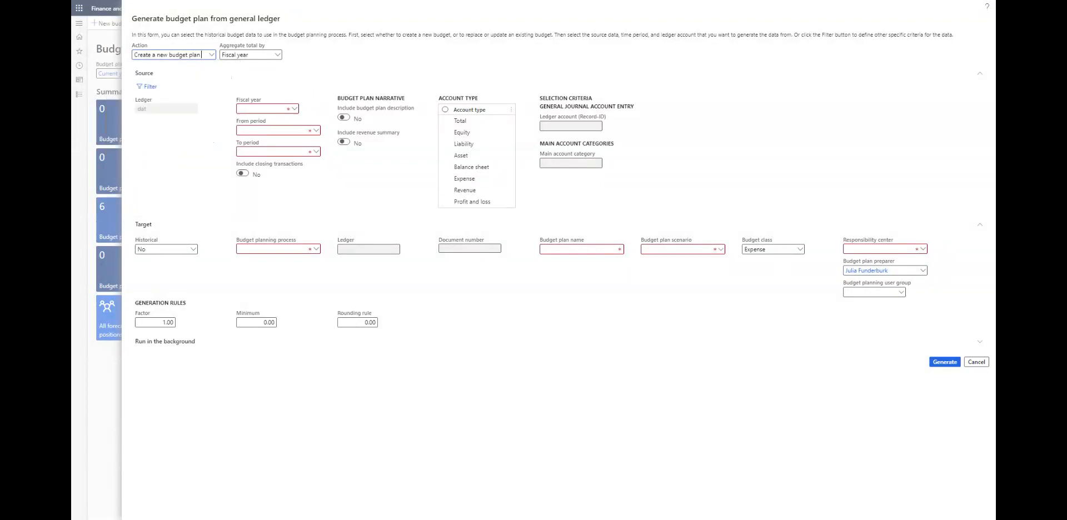
type("T")
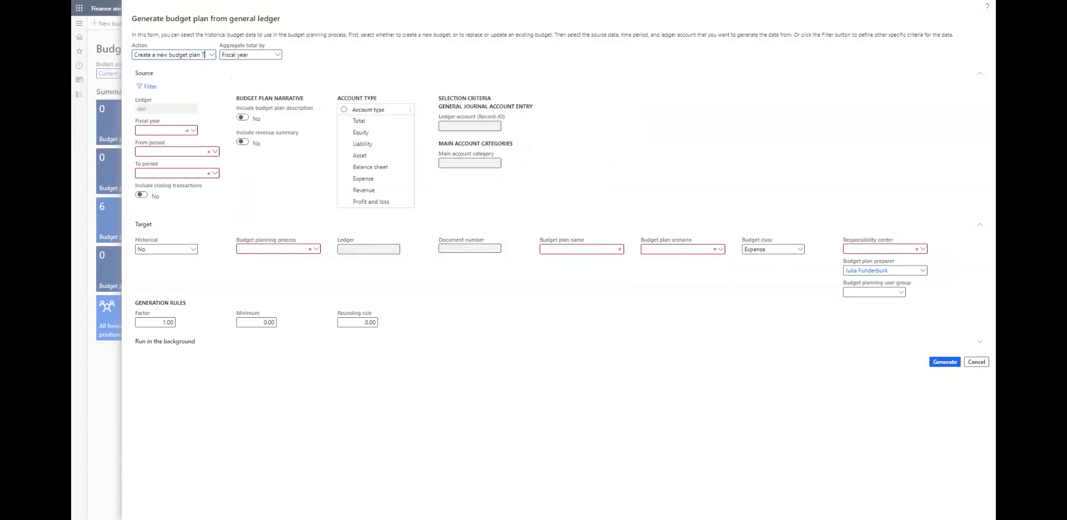
type("EST")
key("BackSpace")
key("BackSpace")
key("BackSpace")
key("BackSpace")
- Keep the totals aggregated by fiscal year, and set the source fiscal year to 2022
left_click(277, 55)
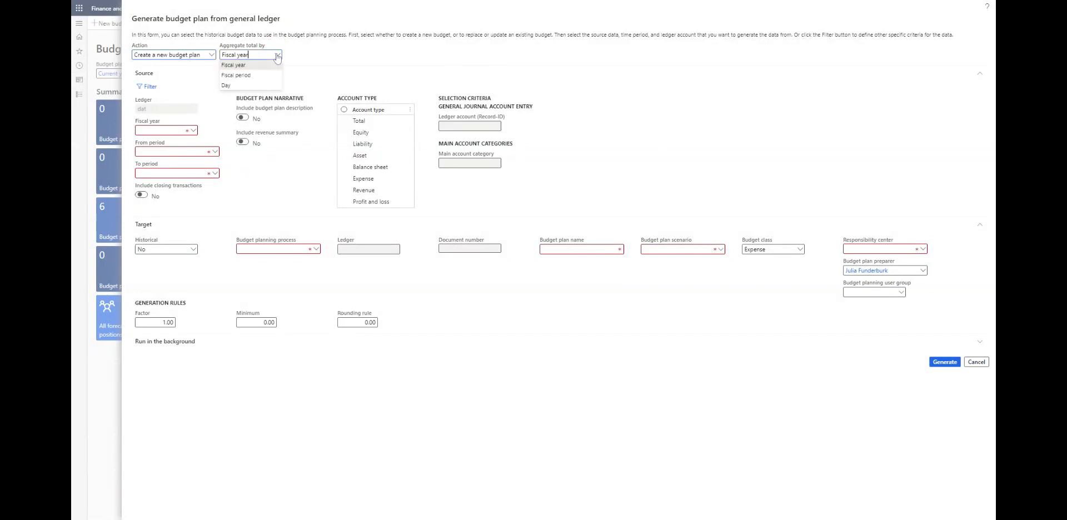
left_click(358, 66)
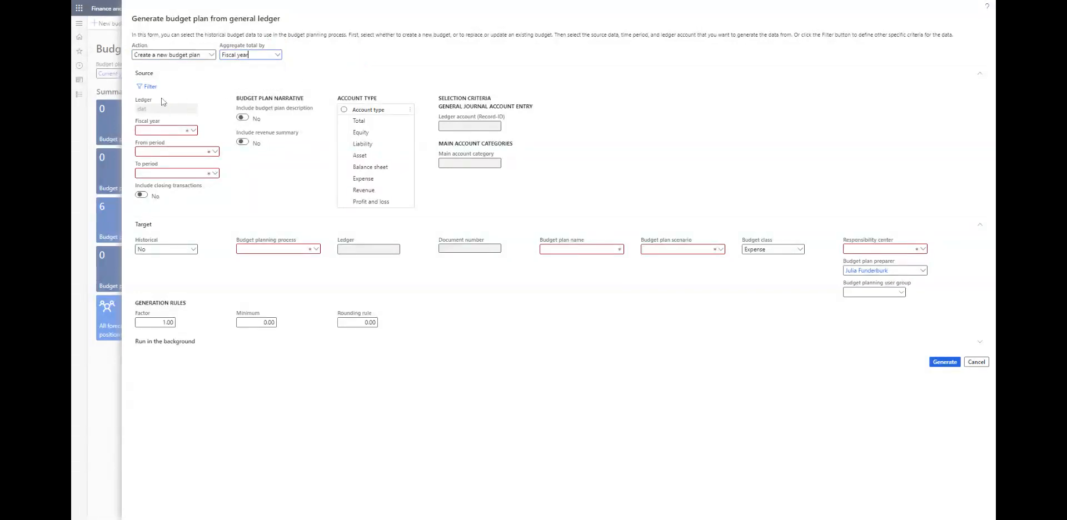
left_click(193, 131)
scroll(167, 180, "down", 3)
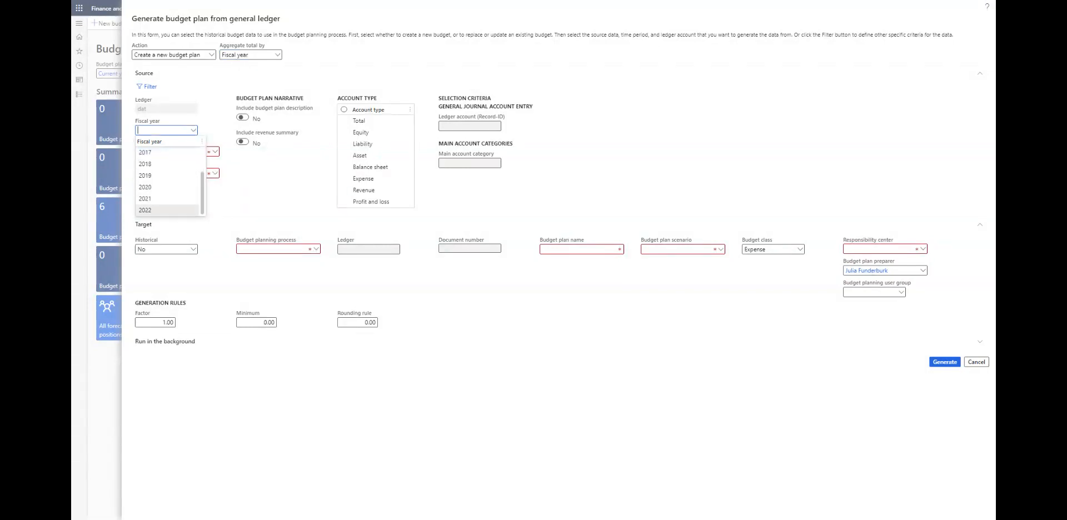
left_click(167, 210)
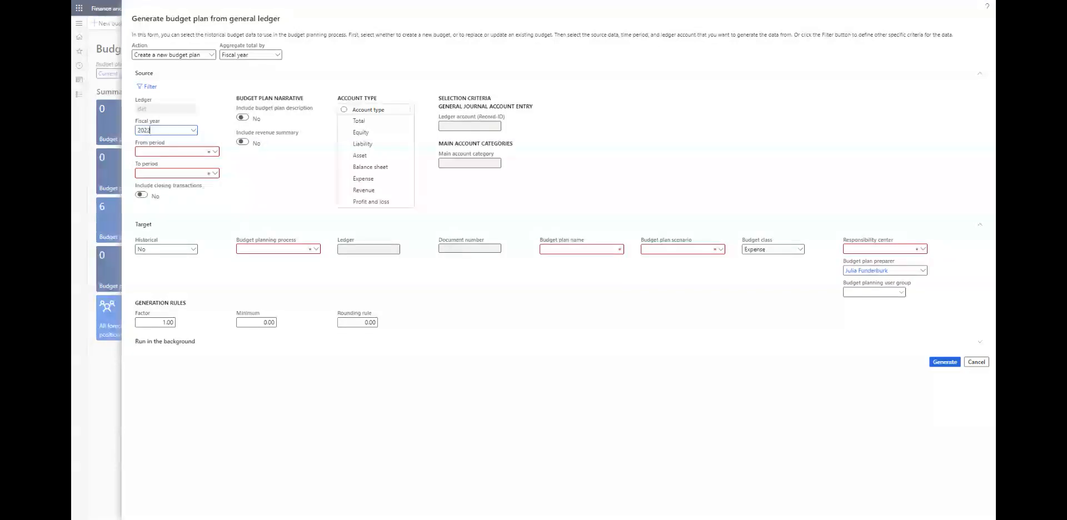
- Include the budget plan description, and set the source range from Period 1 to Period 3
mouse_move(272, 115)
left_click(243, 119)
left_click(215, 152)
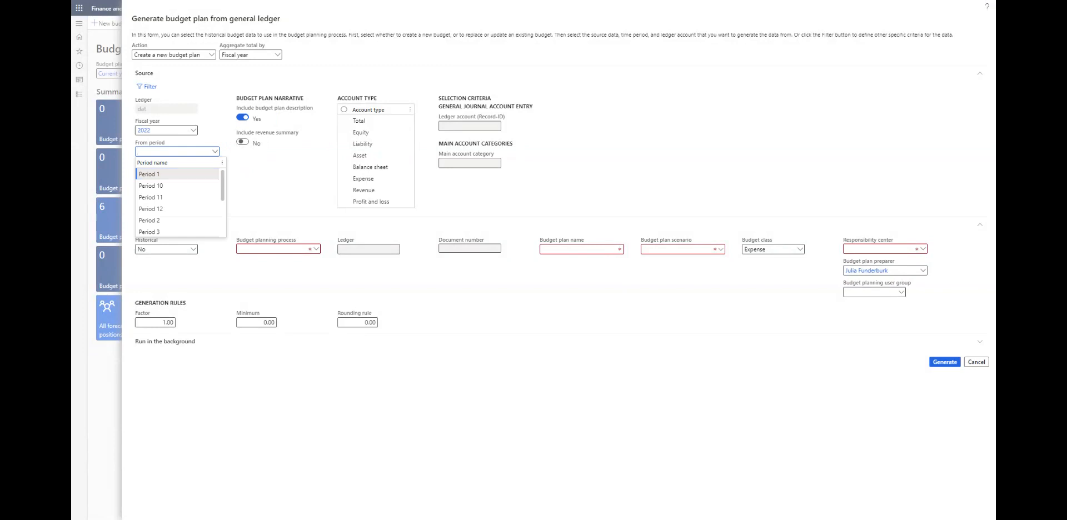
left_click(168, 175)
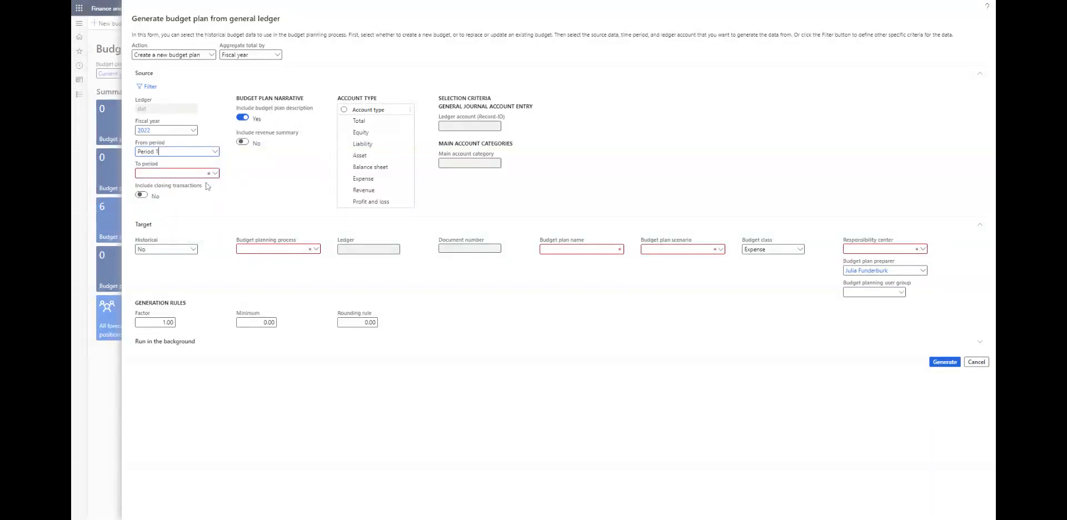
left_click(216, 174)
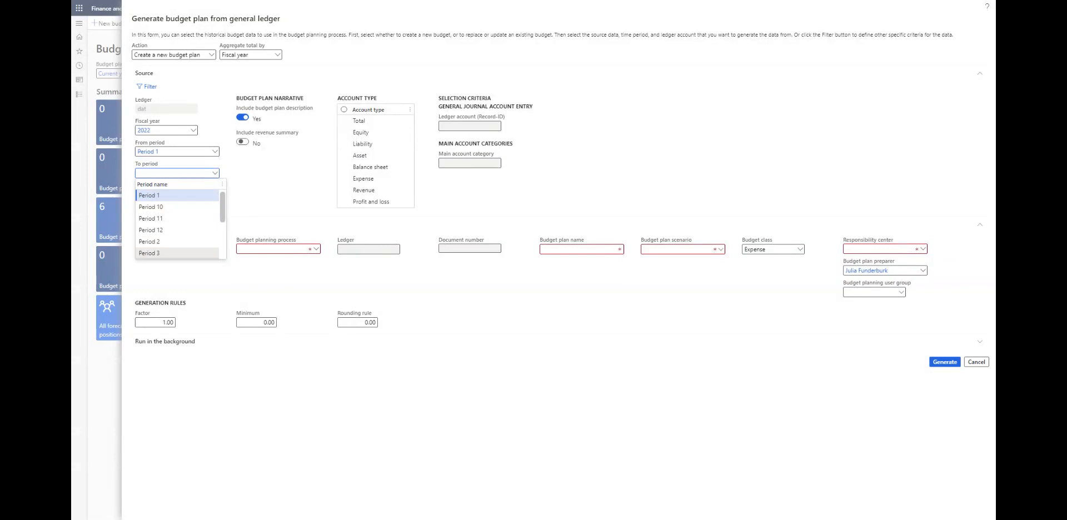
left_click(192, 253)
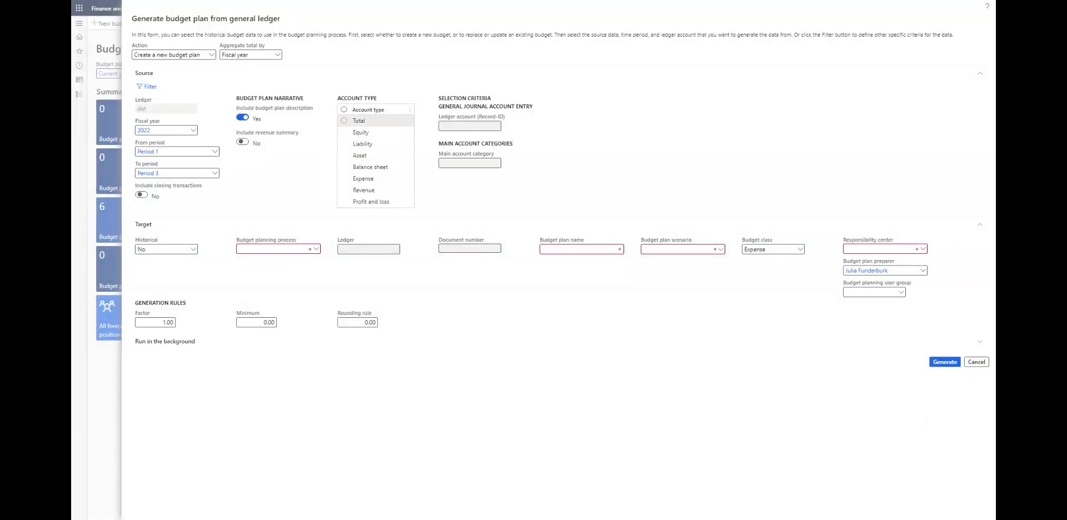
- Select only Profit and loss as the source account type
left_click(344, 109)
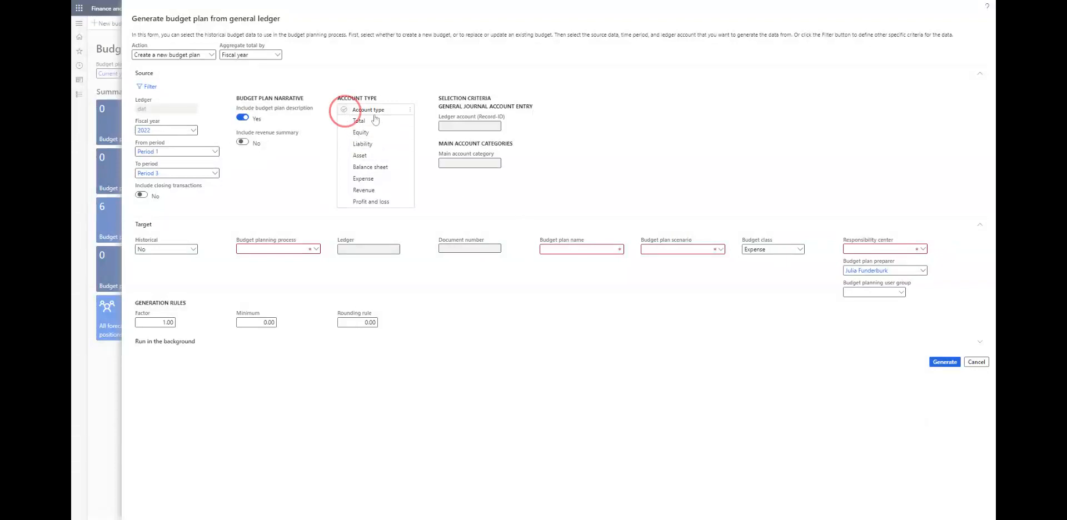
left_click(344, 111)
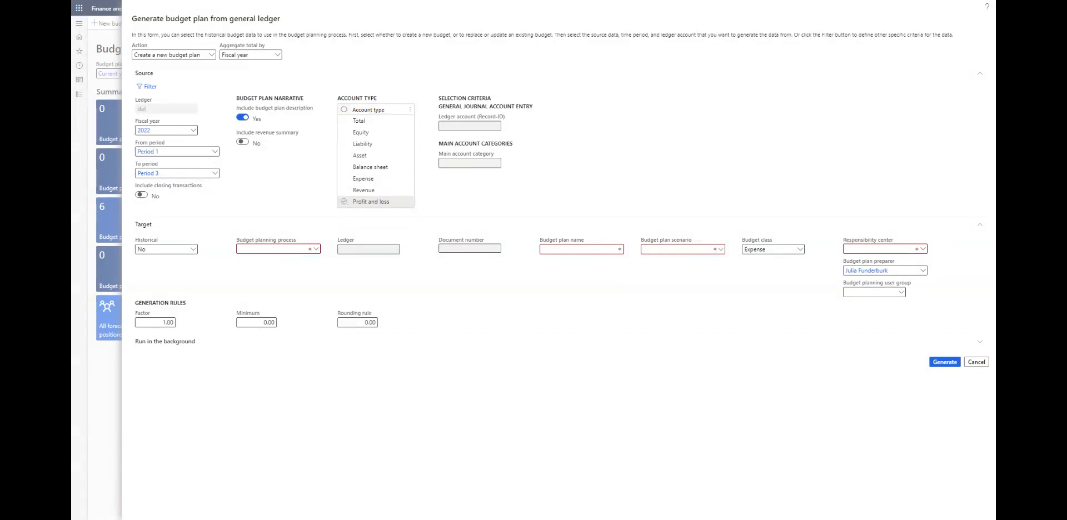
left_click(344, 202)
- Collapse the Target section, and try to generate the budget plan
left_click(193, 250)
left_click(223, 232)
left_click(223, 232)
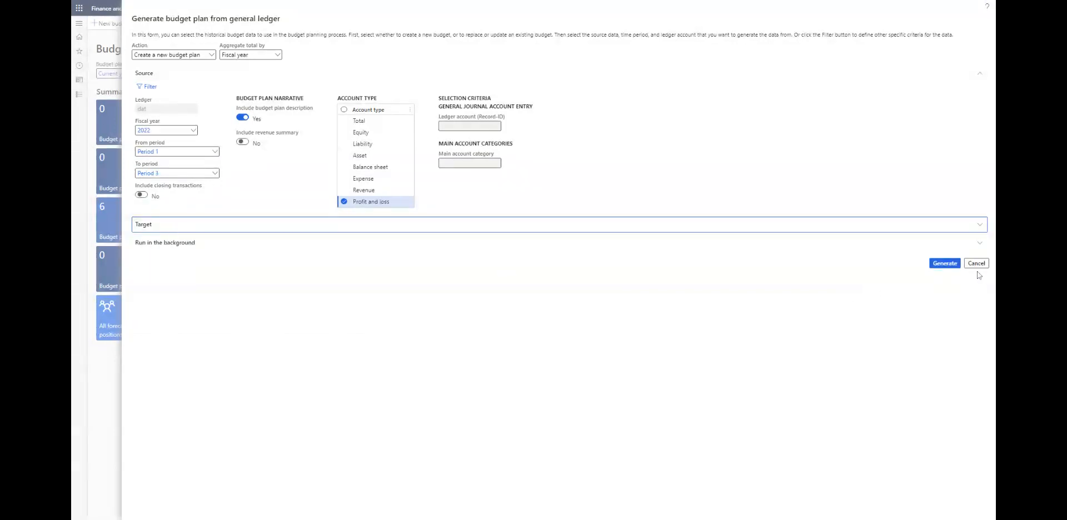
left_click(946, 263)
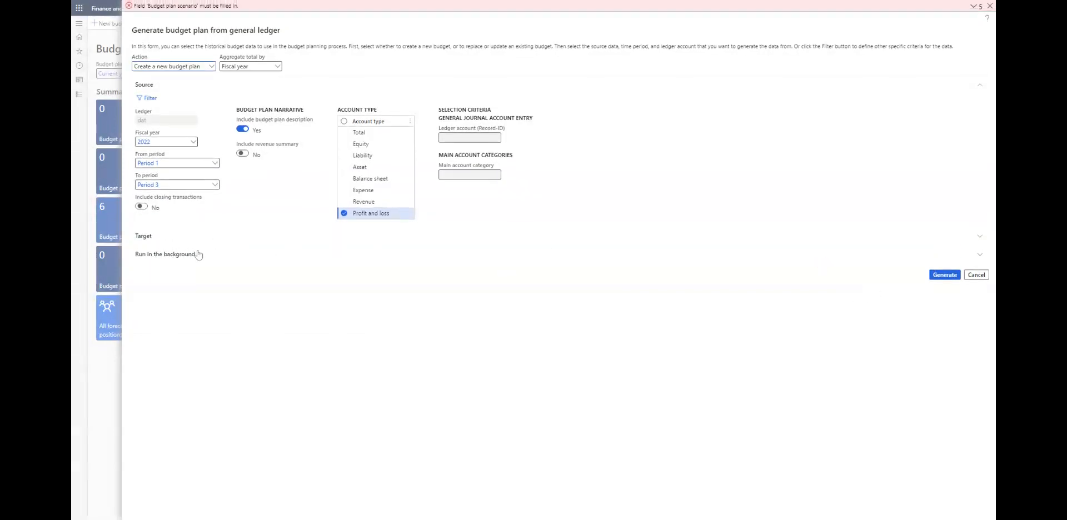
- Expand the background run settings, and view the available batch groups
left_click(157, 255)
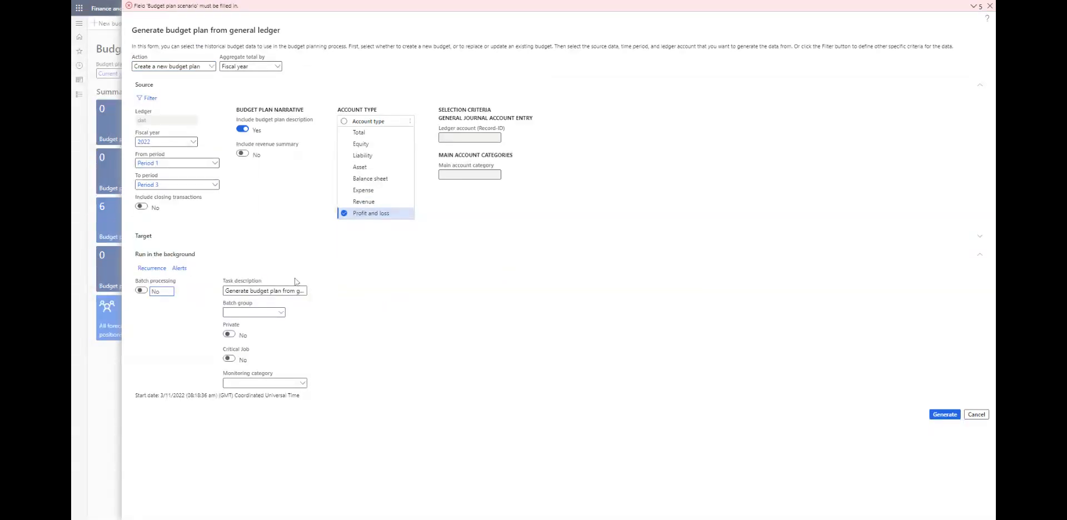
left_click(281, 313)
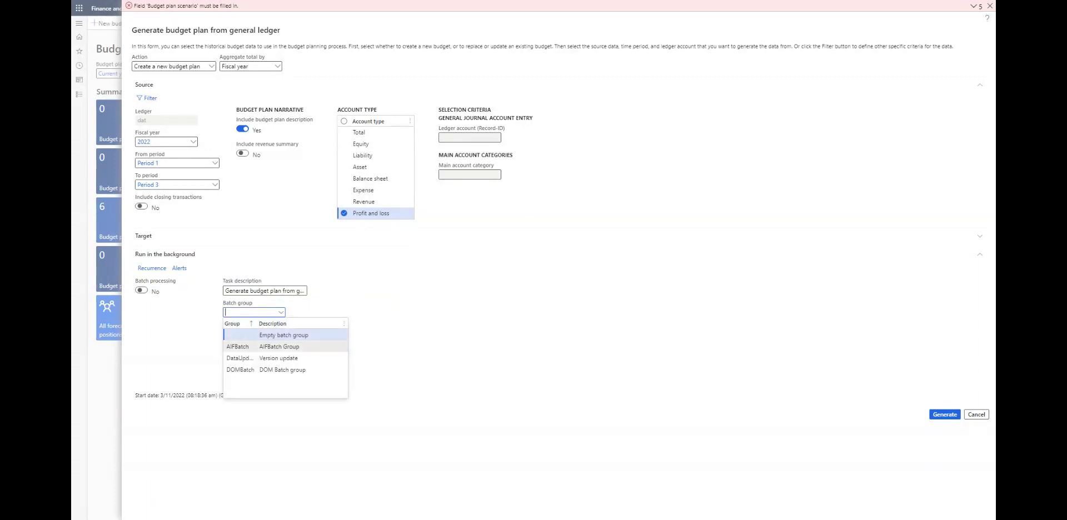
left_click(395, 305)
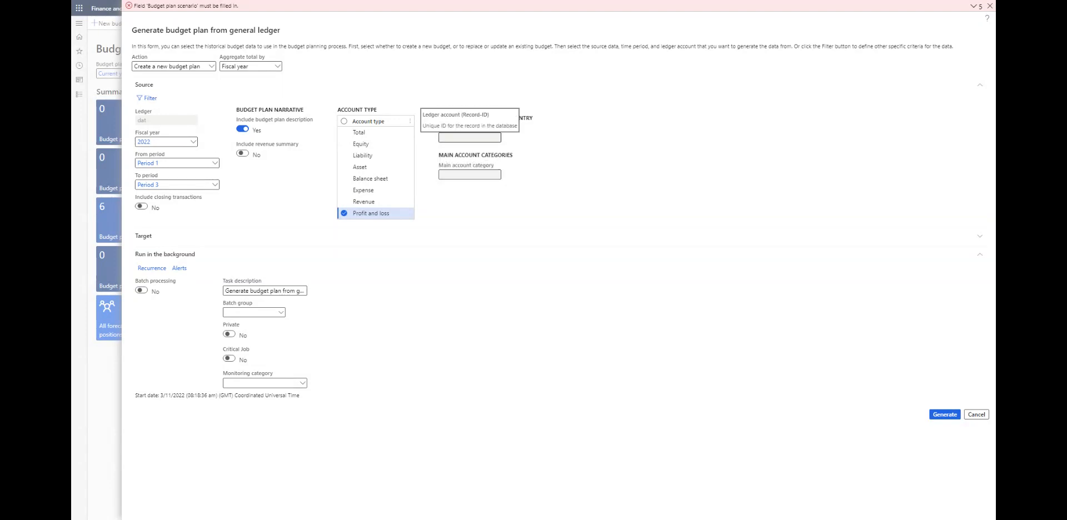
- Check the ledger account selection criteria, then expand the Target section and view the available budget planning processes
left_click(470, 137)
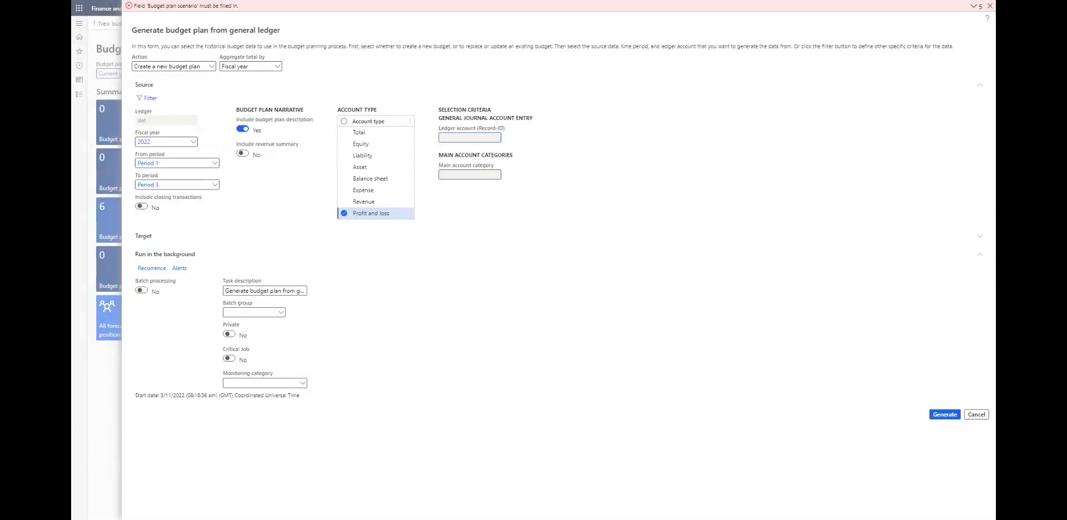
left_click(472, 137)
left_click(501, 236)
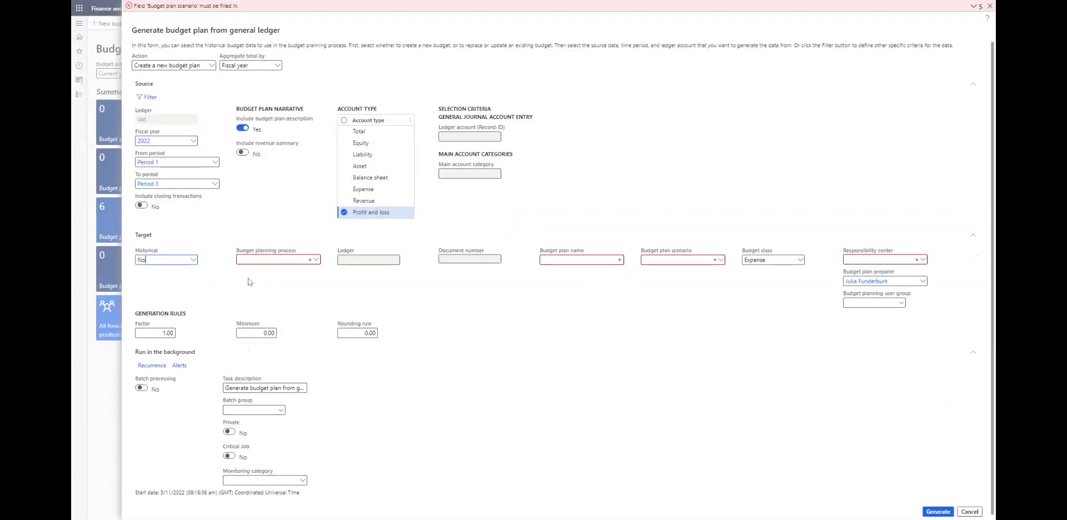
left_click(317, 263)
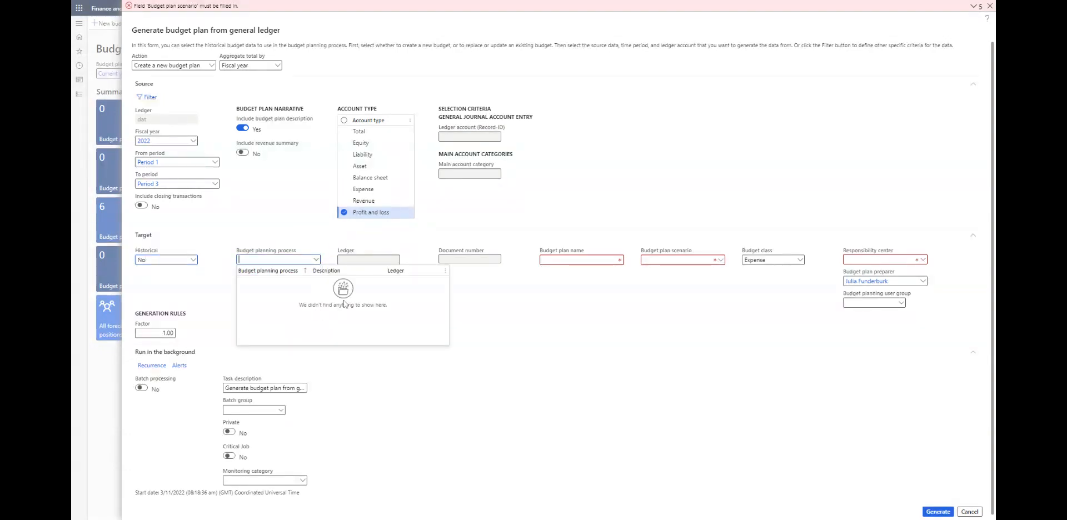
left_click(507, 298)
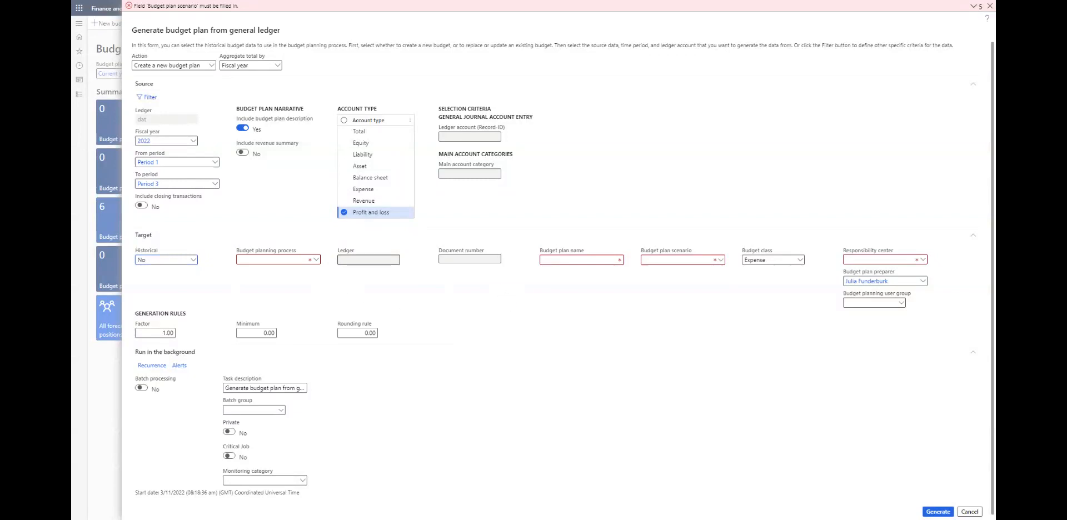
- Enter testERPDUO as the target budget planning process and tstERPDUO as the budget plan name
left_click(276, 260)
type("te")
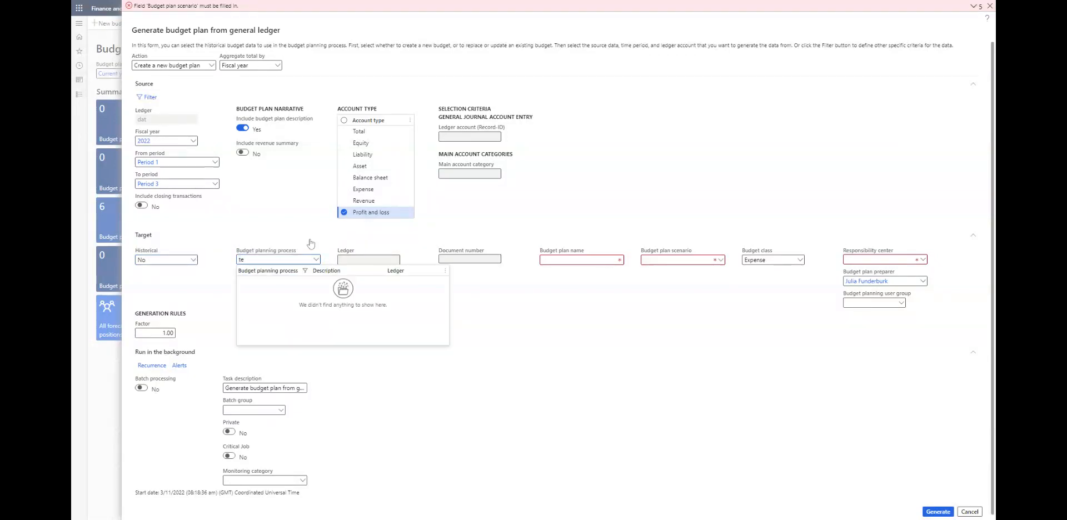
type("stERPDUO")
left_click(568, 151)
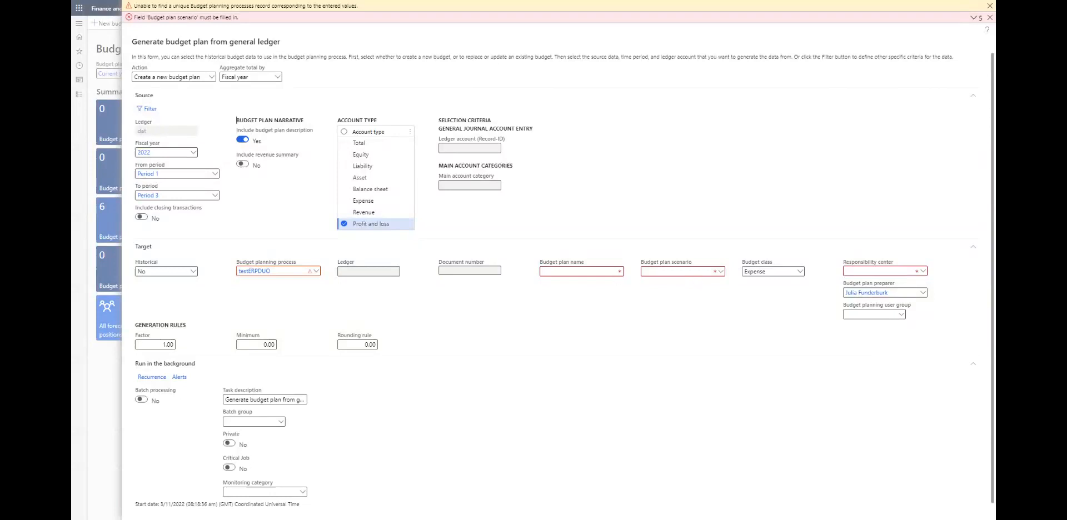
left_click(583, 272)
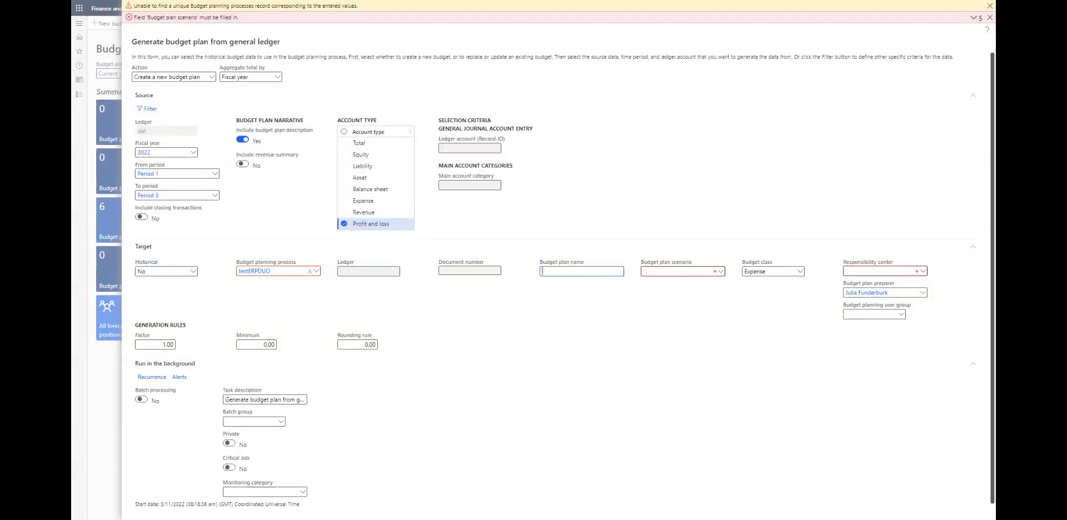
type("tstERPDUO")
- Try to look up the budget plan scenarios, and enter ERPDUO1 as the budget plan scenario
left_click(721, 271)
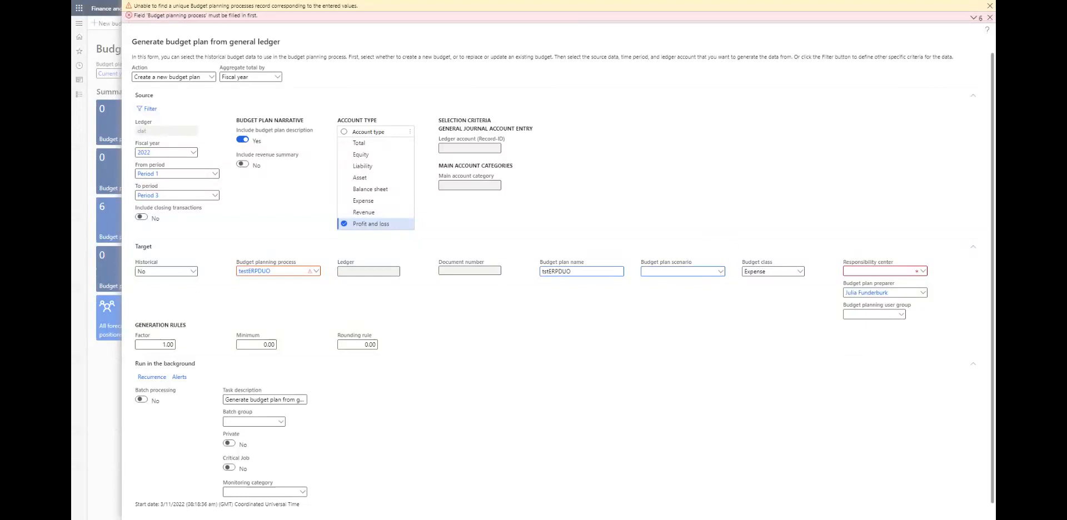
left_click(665, 271)
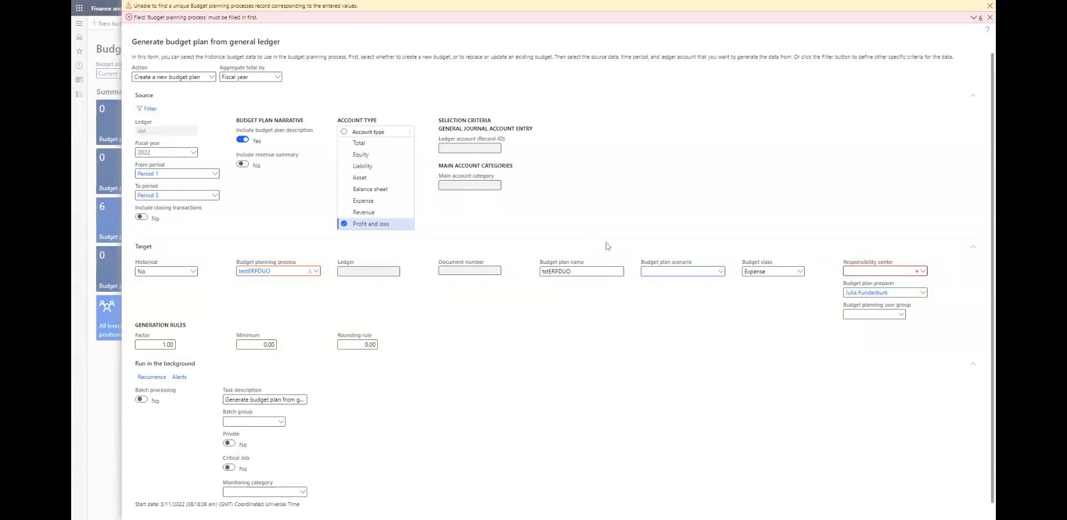
scroll(805, 349, "down", 1)
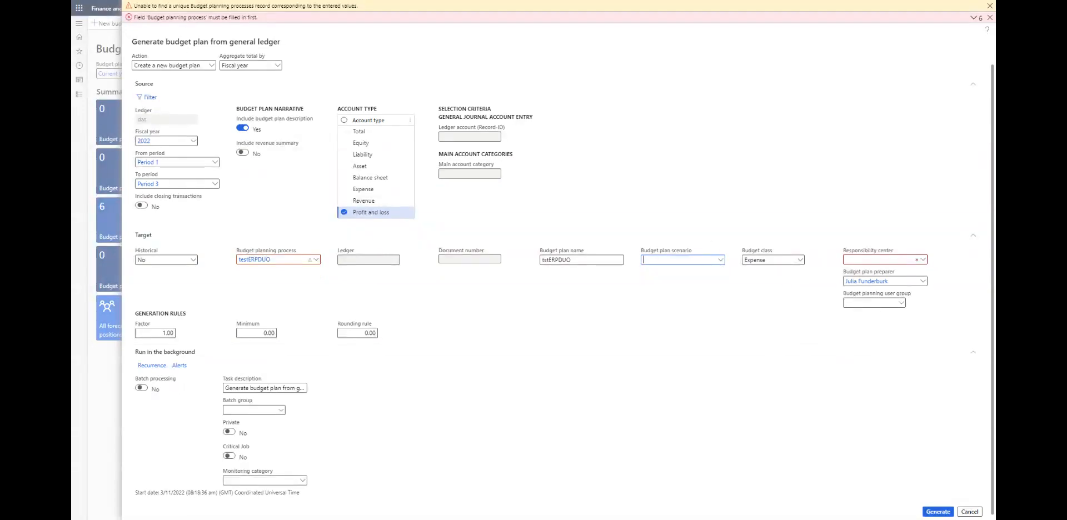
left_click(723, 261)
left_click(722, 262)
left_click(677, 260)
left_click(721, 261)
left_click(721, 262)
type("DU")
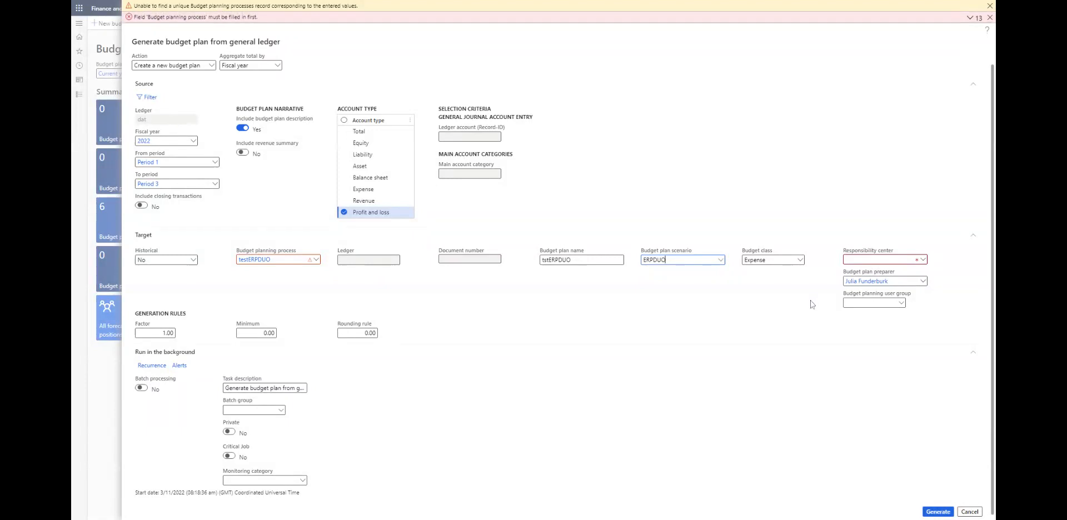
type("O1")
- View the budget class options while keeping Expense, and try to look up the responsibility centers
left_click(801, 261)
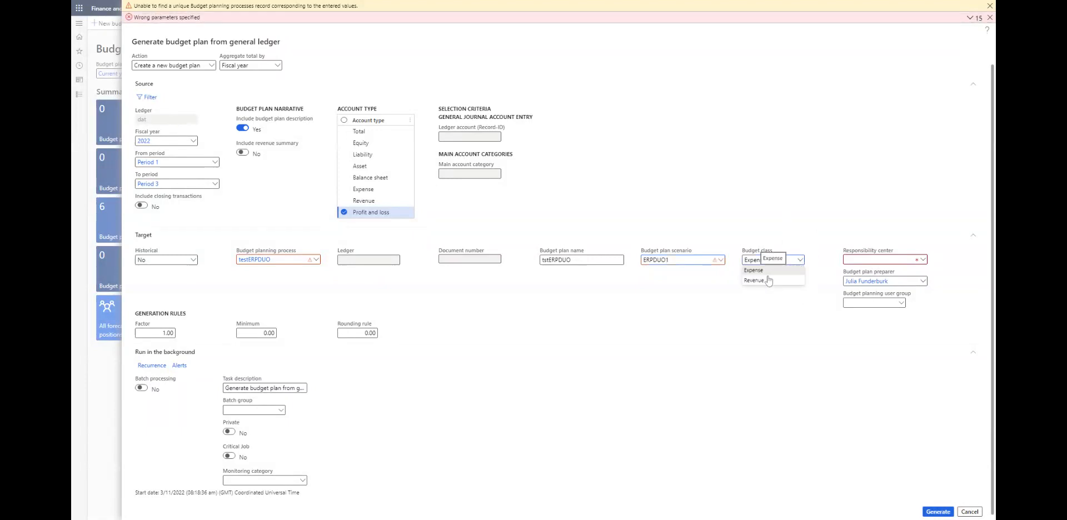
left_click(739, 180)
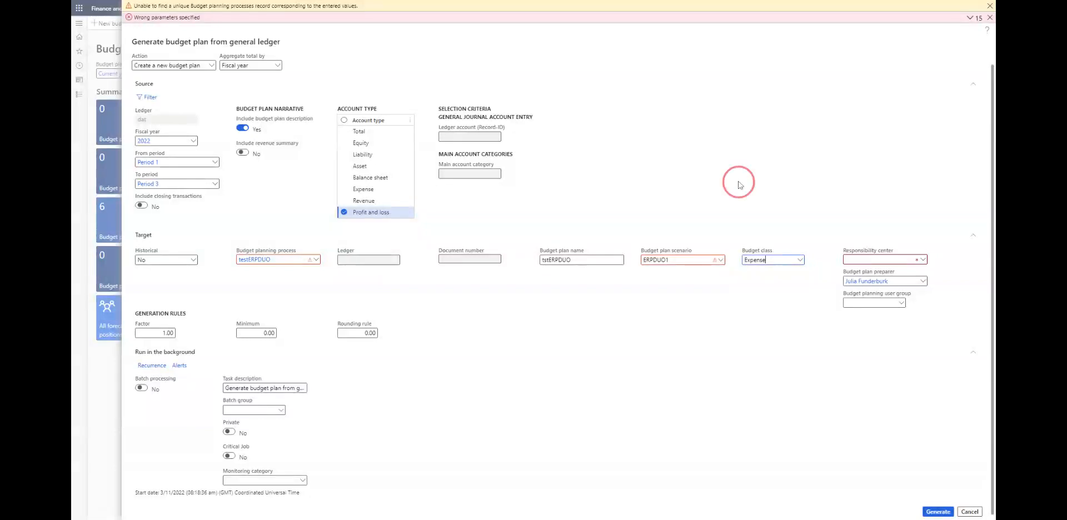
left_click(862, 259)
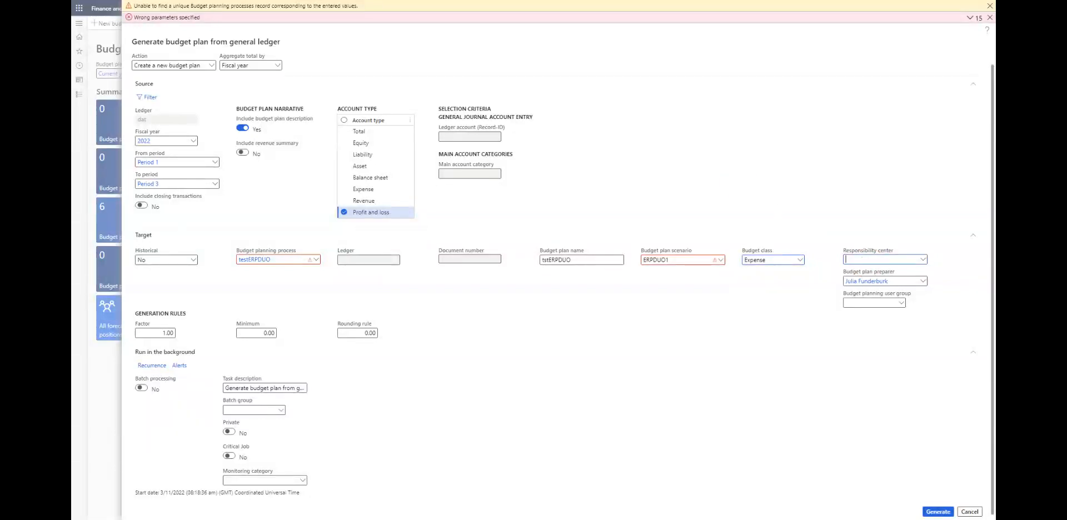
left_click(923, 260)
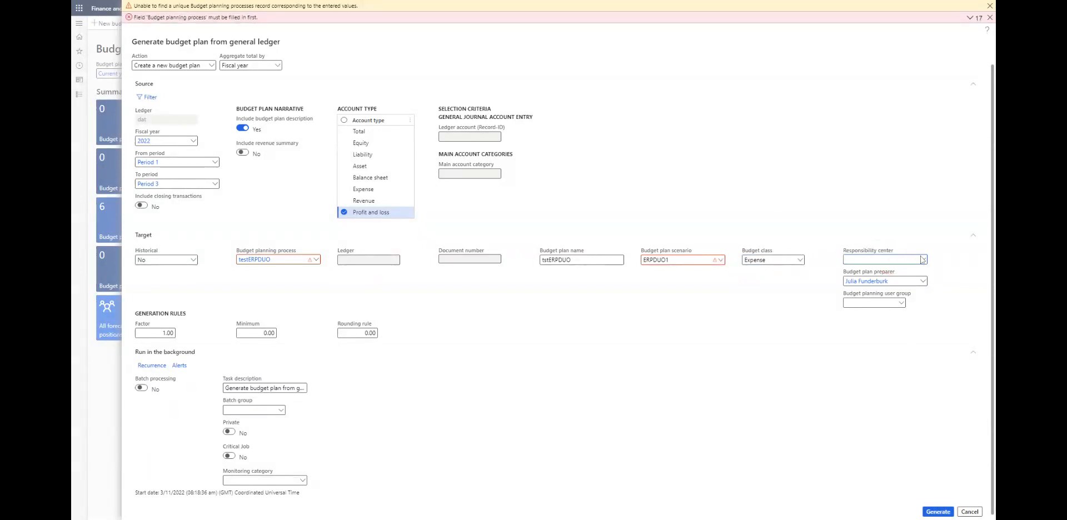
left_click(924, 260)
- Choose the first listed employee as budget plan preparer and Approvers as the budget planning user group
left_click(922, 282)
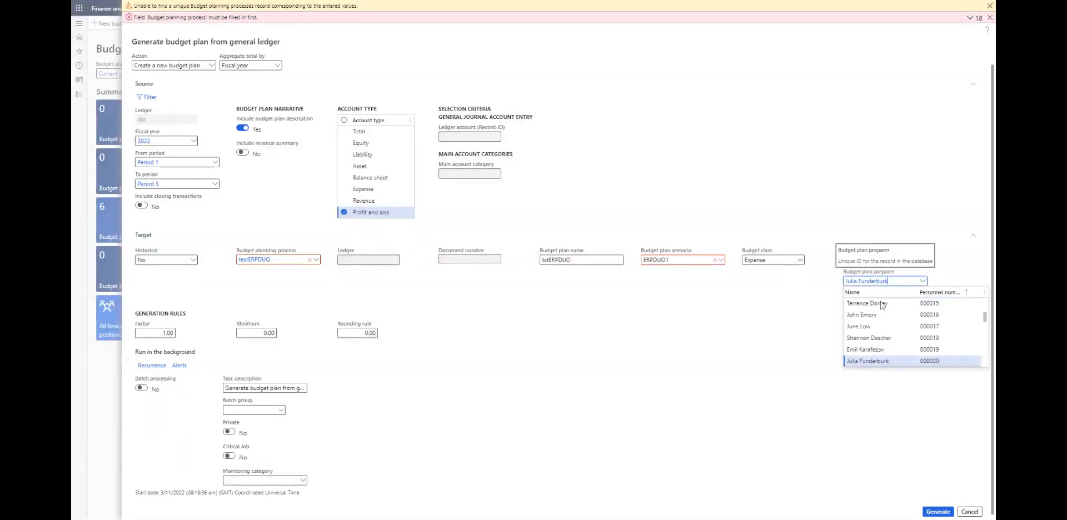
scroll(912, 338, "up", 5)
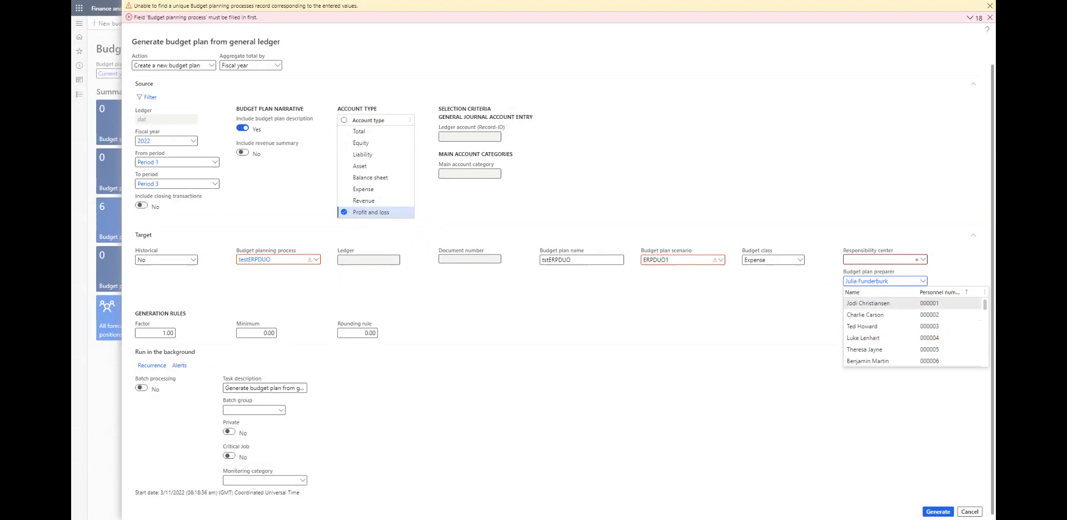
left_click(870, 305)
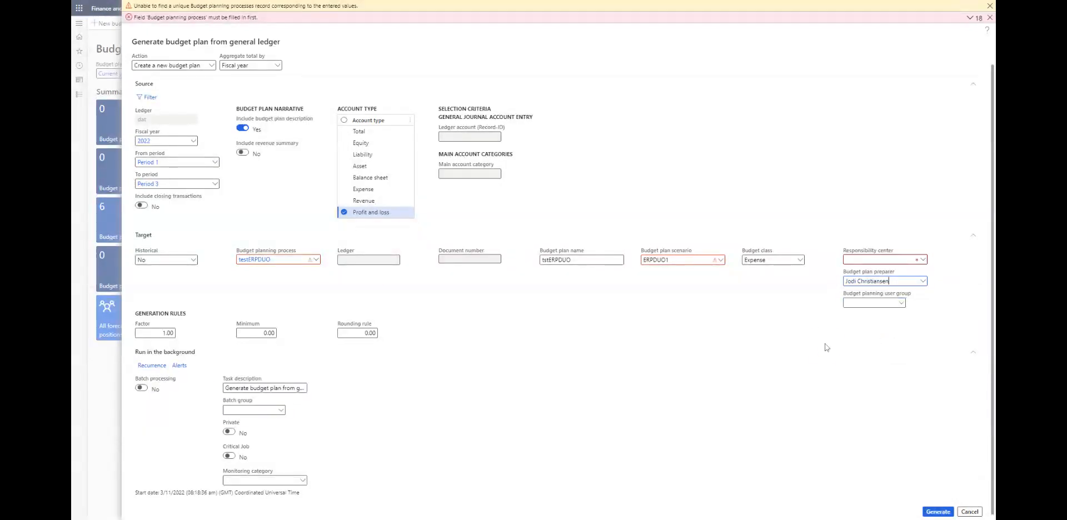
left_click(903, 306)
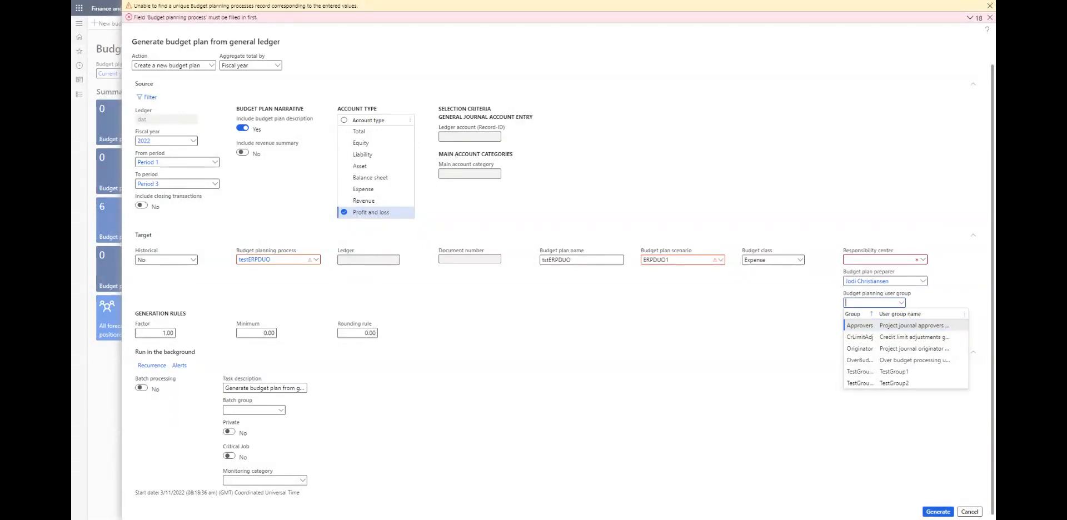
left_click(889, 325)
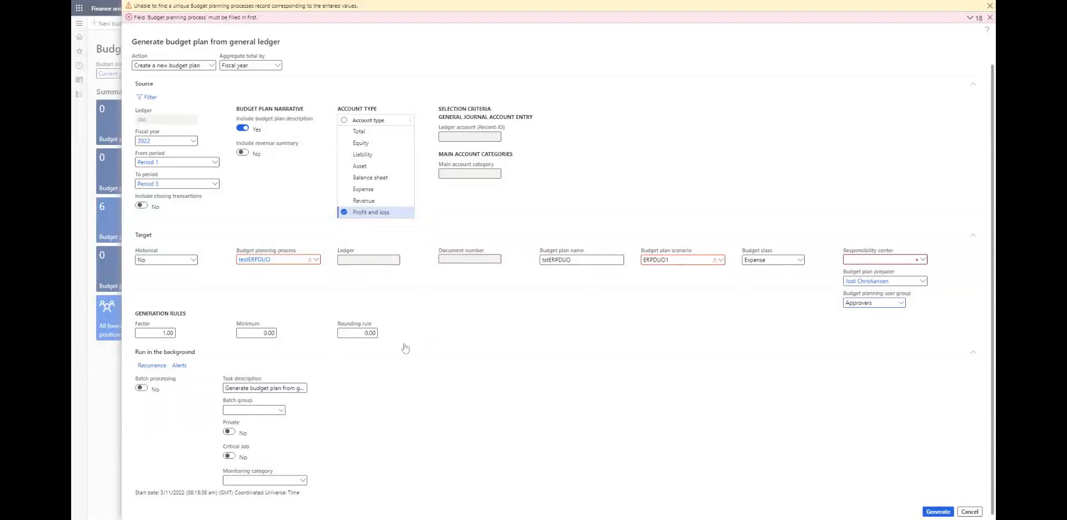
- Examine the background run settings, including the task description, batch group and available monitoring categories
left_click(288, 388)
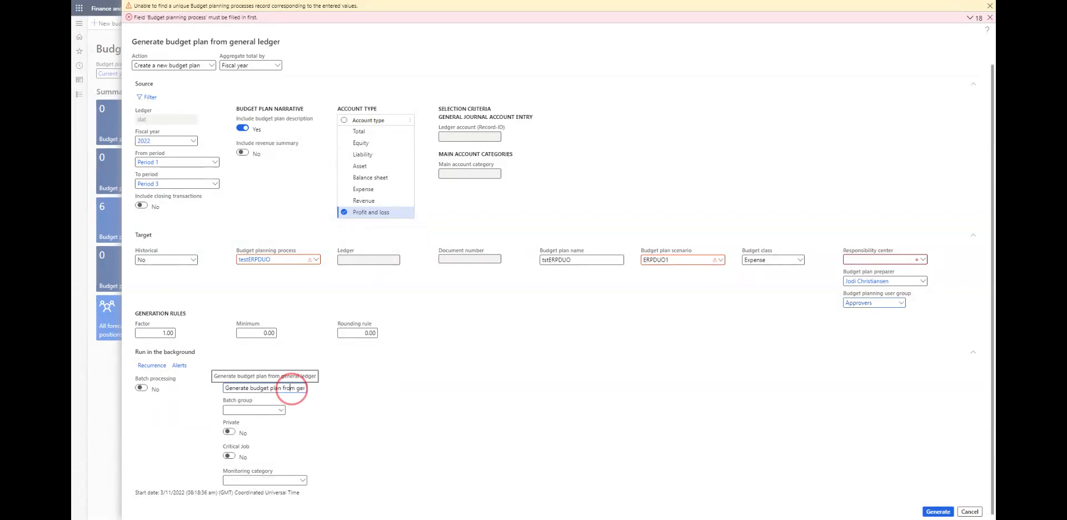
left_click(491, 352)
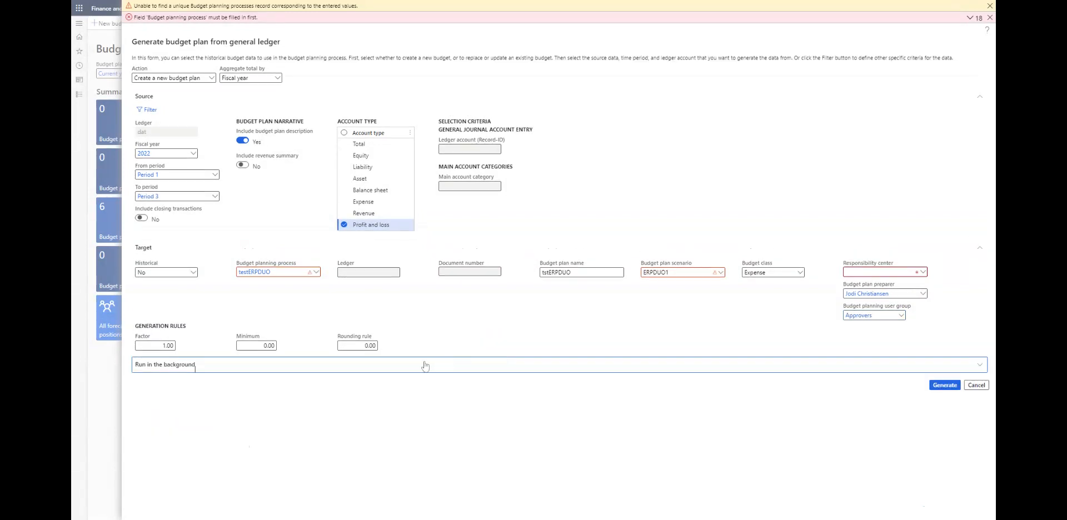
left_click(369, 365)
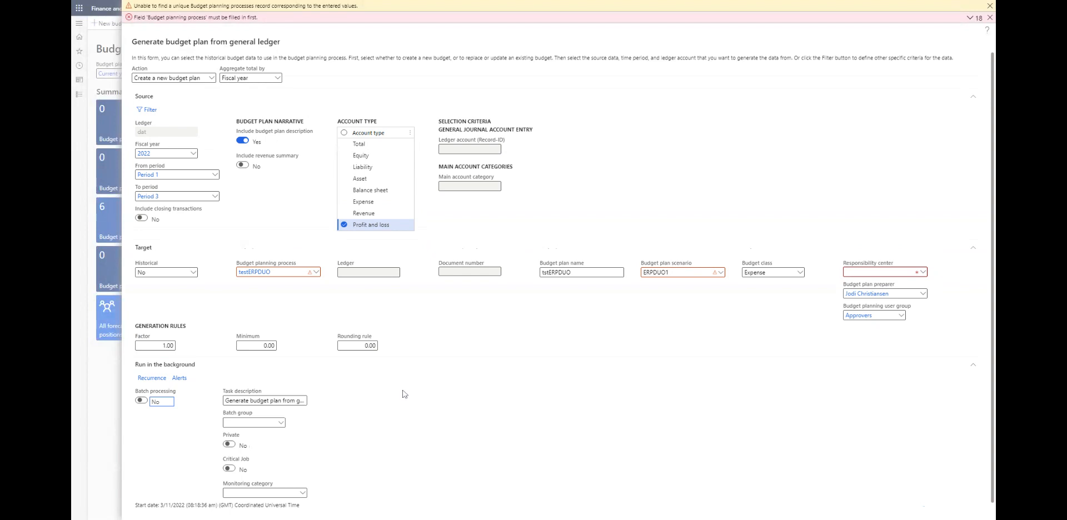
scroll(405, 394, "down", 1)
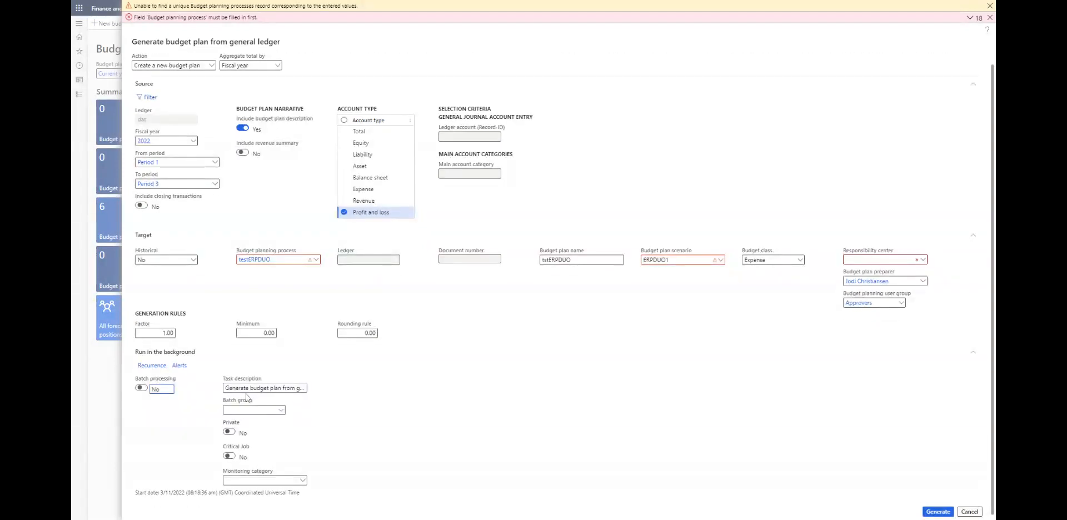
left_click(285, 412)
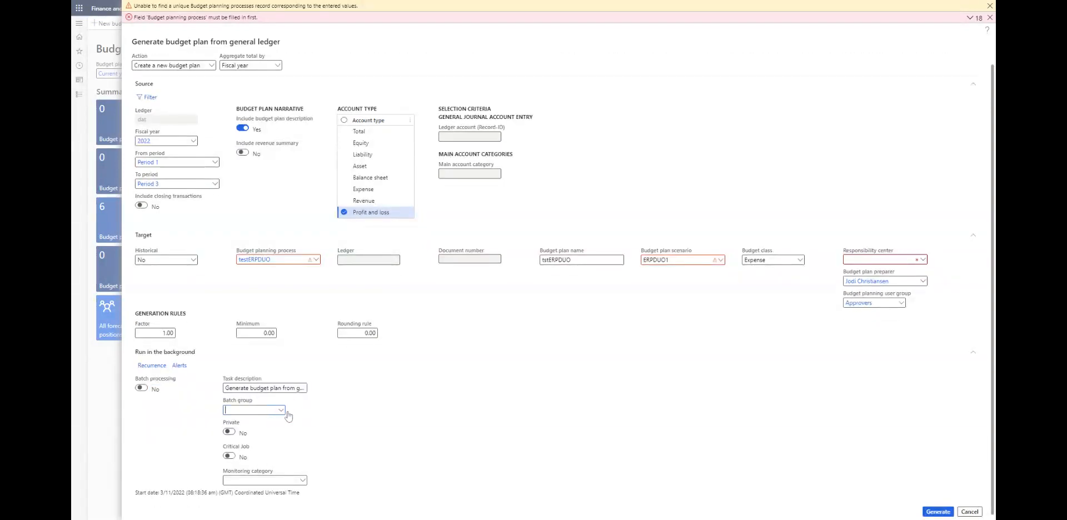
left_click(519, 367)
left_click(304, 481)
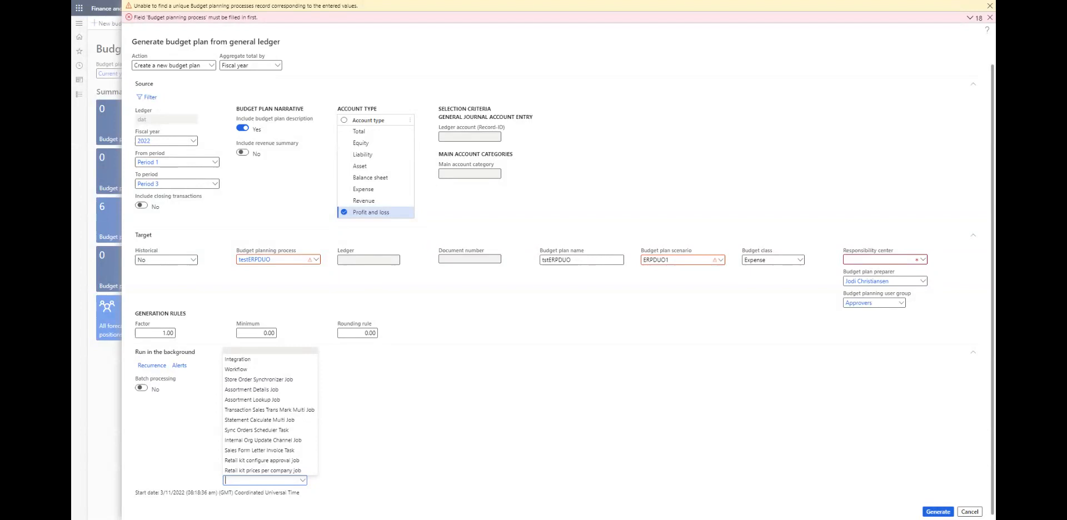
key("Escape")
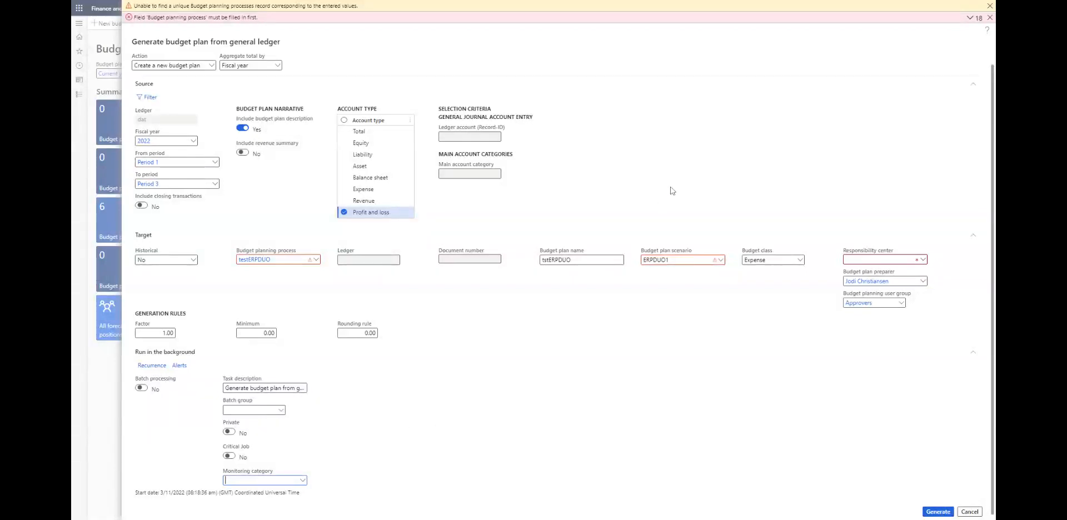
- Try to look up a responsibility center again, and attempt to generate the budget plan
left_click(882, 259)
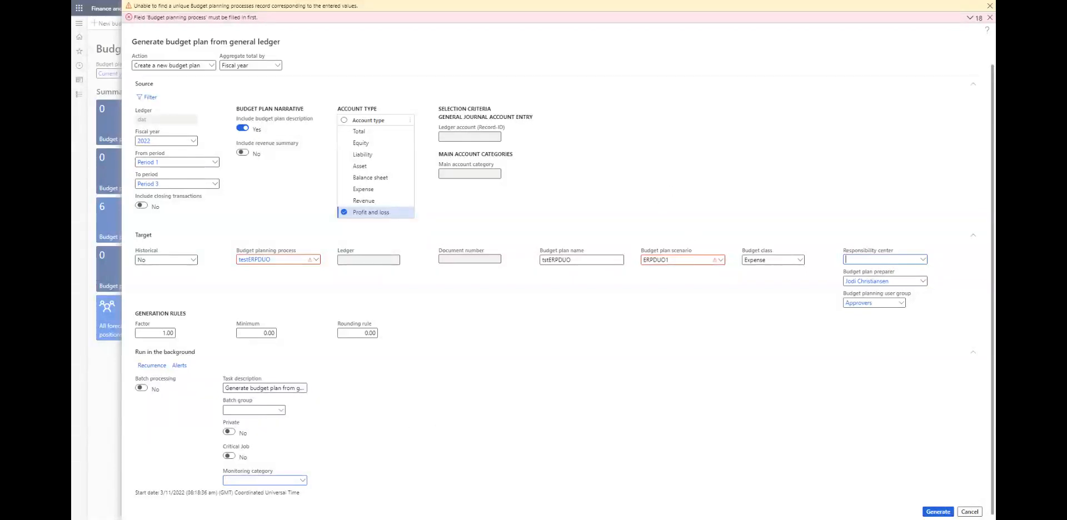
left_click(923, 260)
left_click(923, 260)
left_click(939, 512)
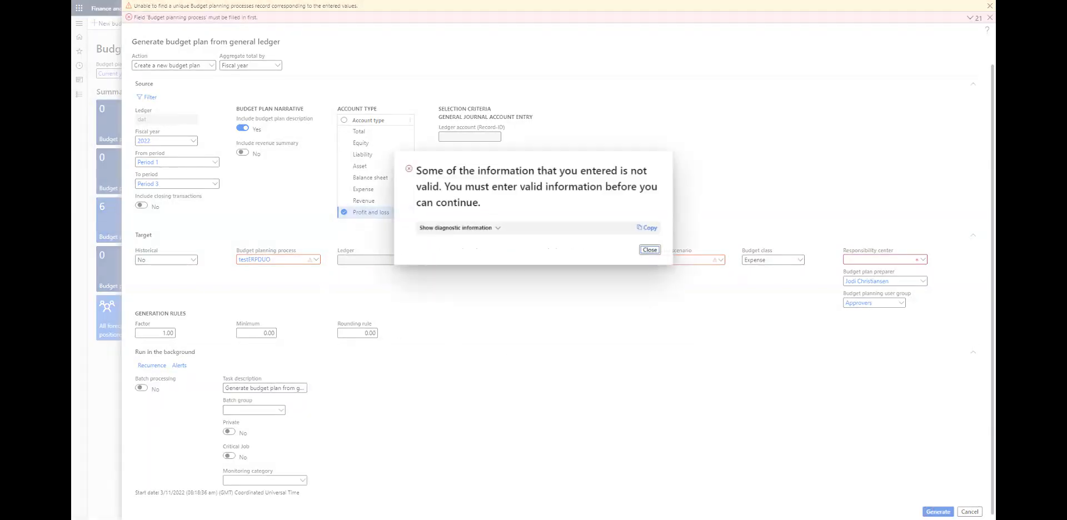
- Read the validation error and its diagnostic information, then dismiss the message
left_click(499, 228)
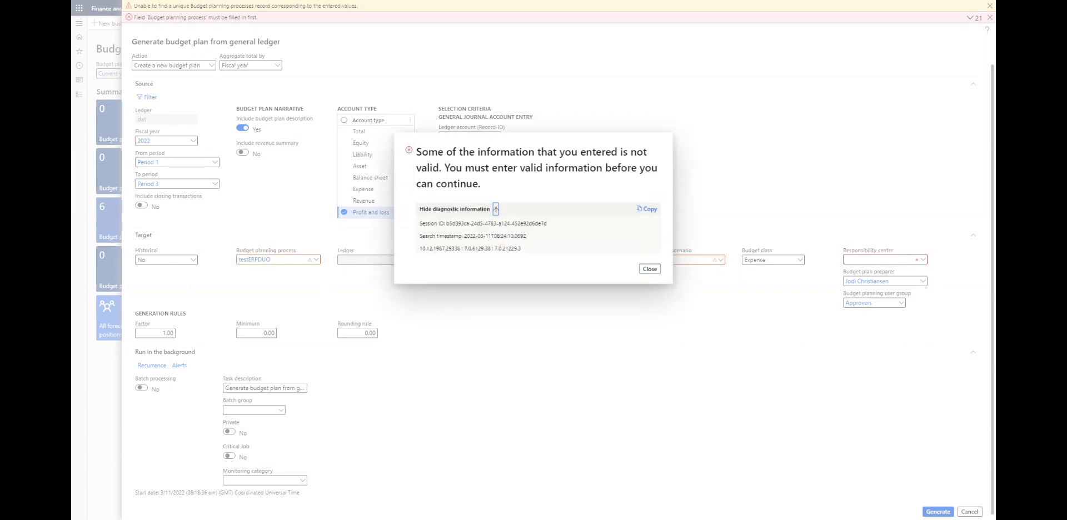
left_click_drag(428, 151, 489, 192)
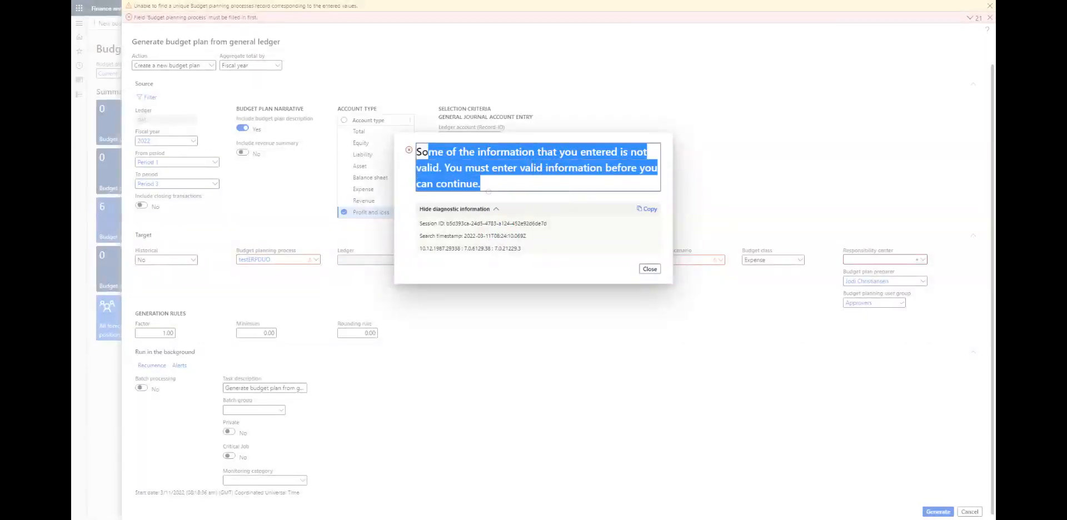
left_click(405, 207)
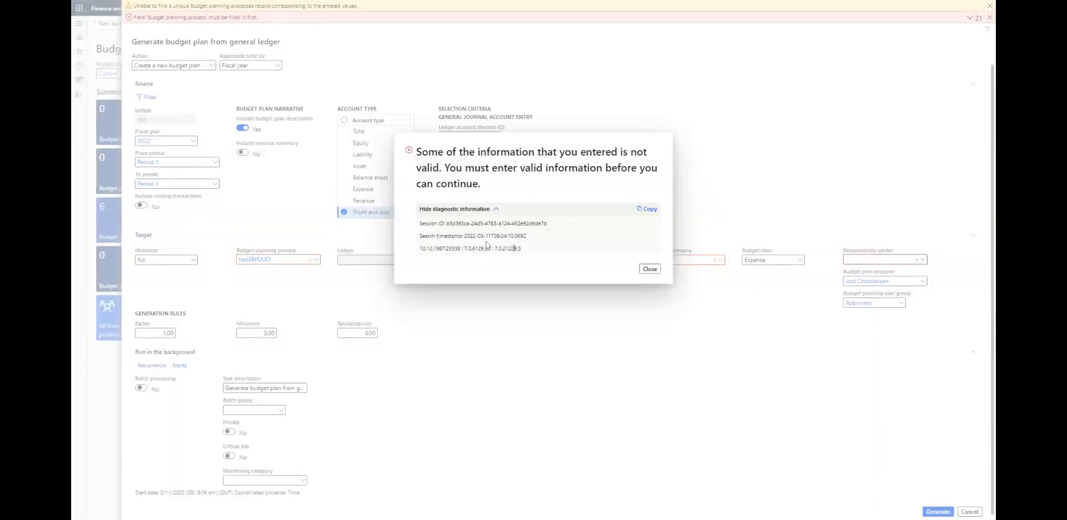
left_click(650, 269)
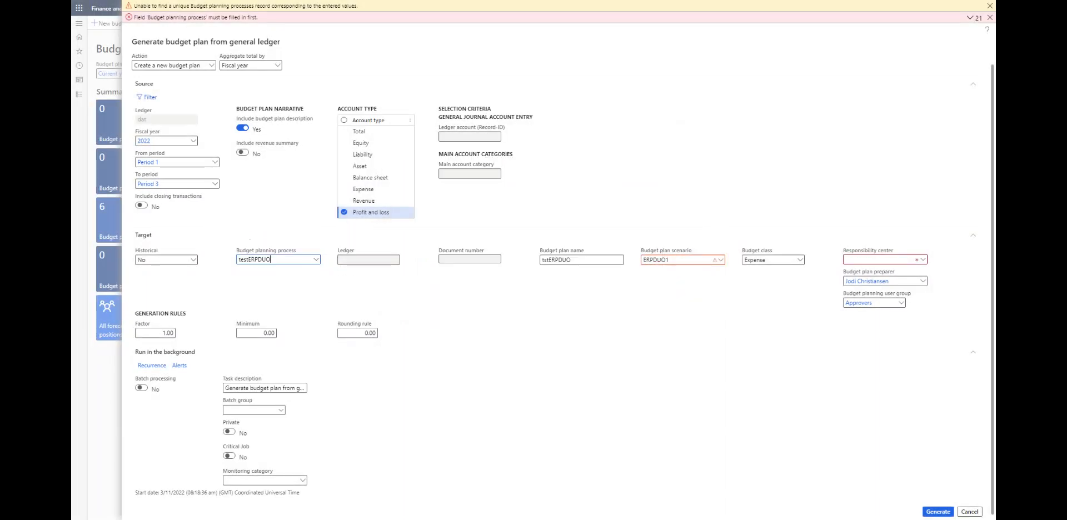
- Clear the target budget planning process and reopen its list of choices
key("BackSpace")
key("BackSpace")
key("BackSpace")
key("BackSpace")
key("BackSpace")
key("BackSpace")
key("BackSpace")
key("BackSpace")
key("BackSpace")
key("BackSpace")
left_click(503, 296)
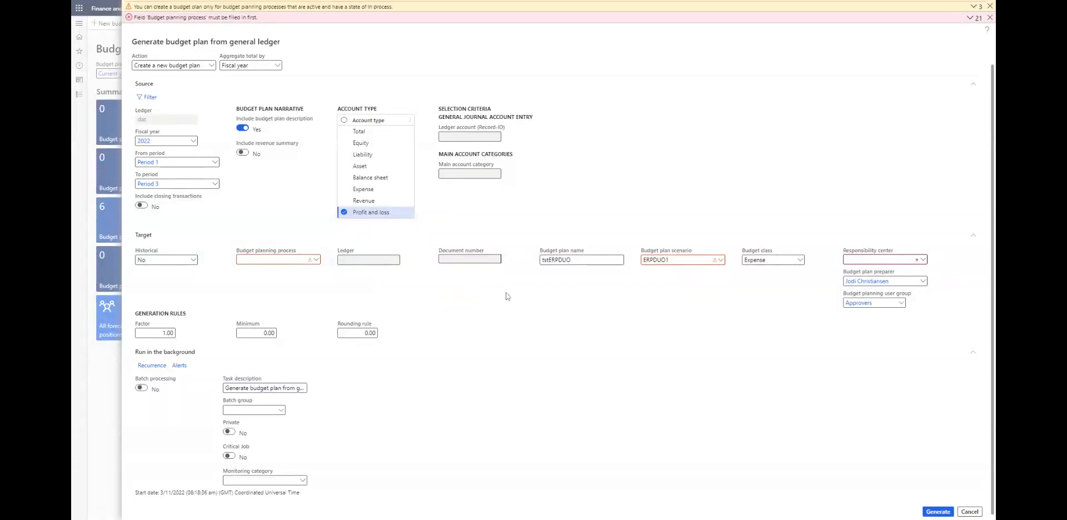
left_click(316, 259)
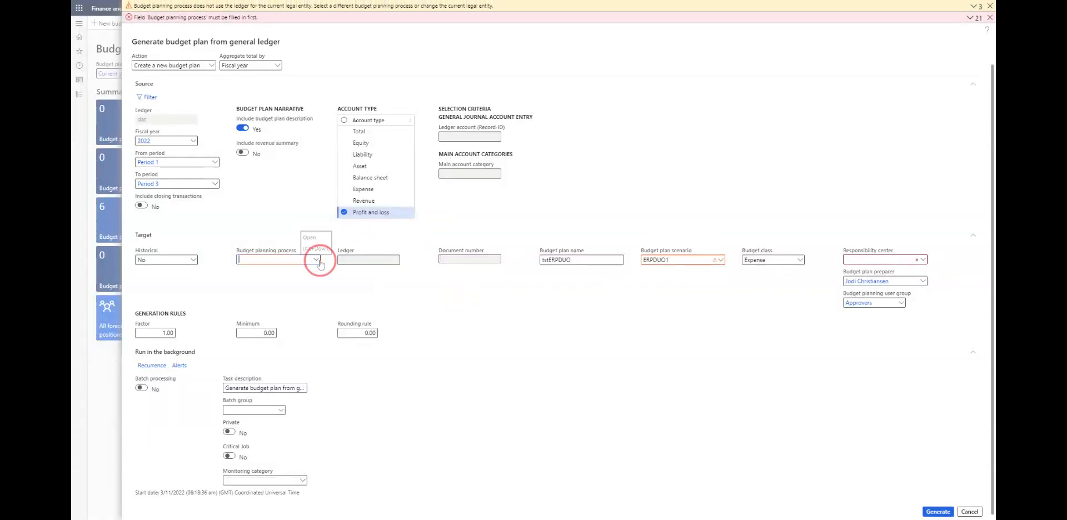
- Select all account types for the budget plan source, and look up the available budget planning processes
left_click(345, 213)
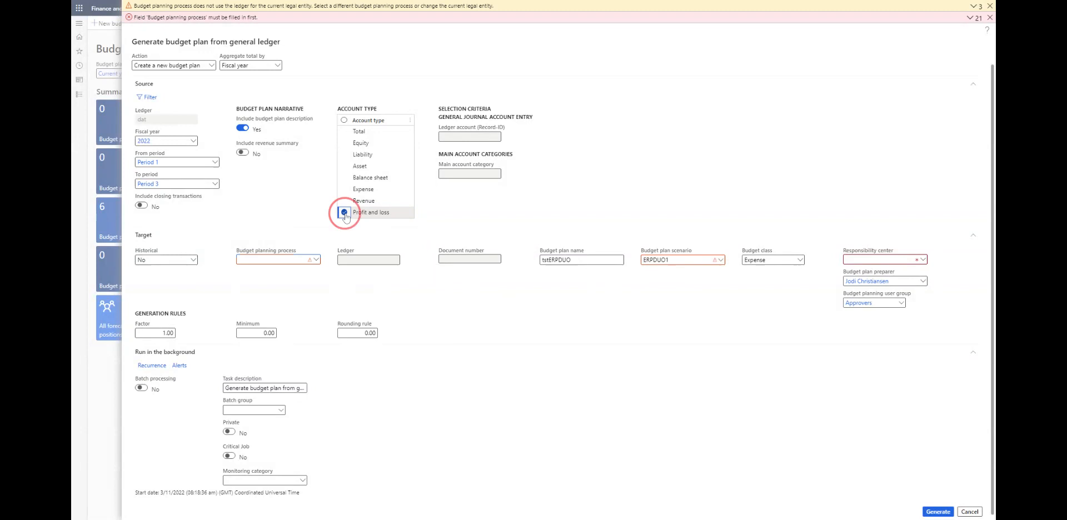
left_click(345, 121)
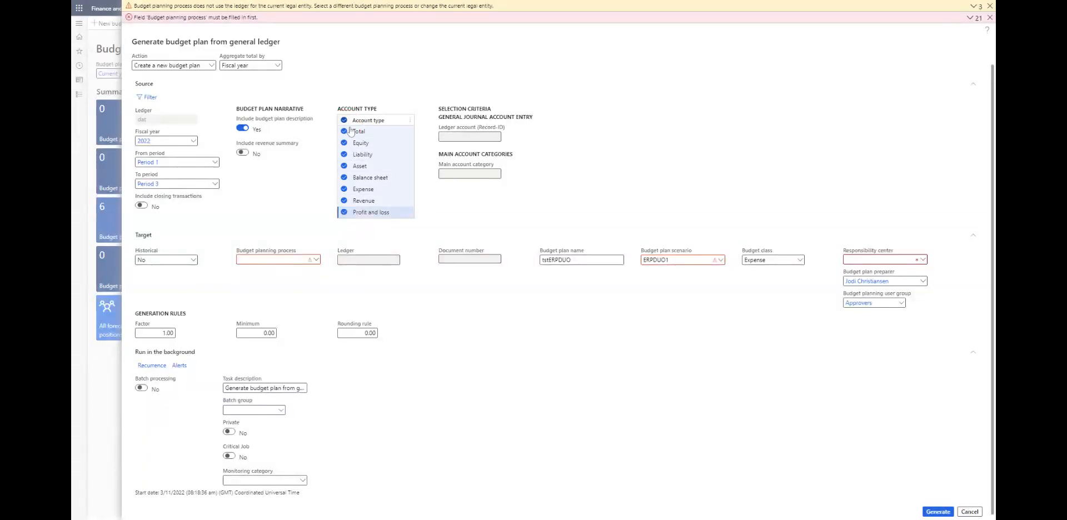
left_click(317, 261)
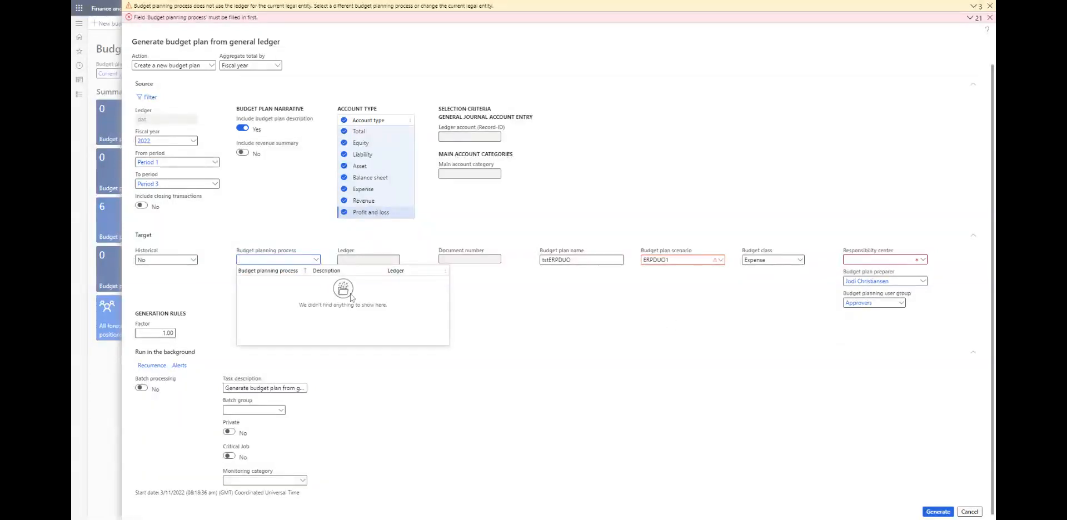
left_click(767, 335)
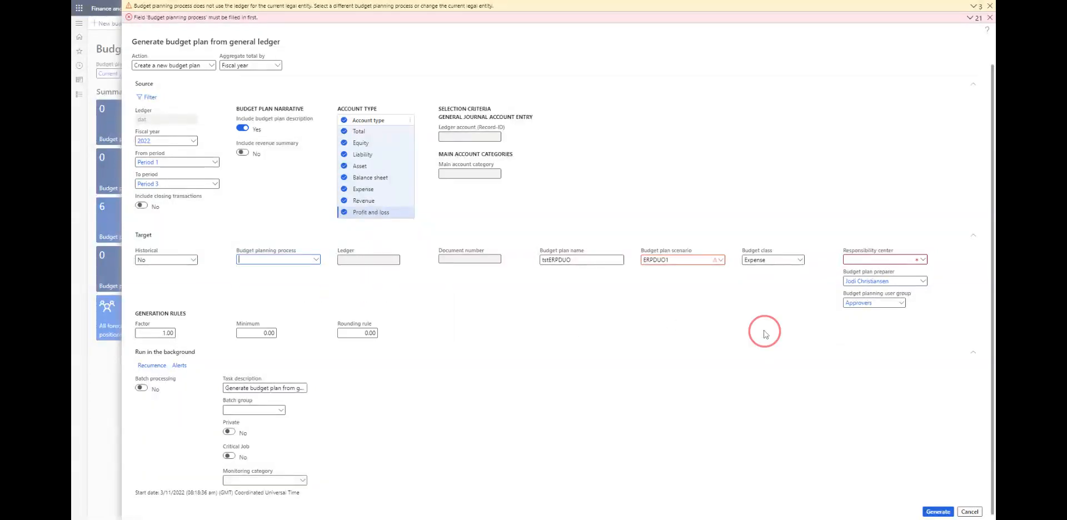
- Try to generate the budget plan with all account types included, and look up a responsibility center
left_click(938, 512)
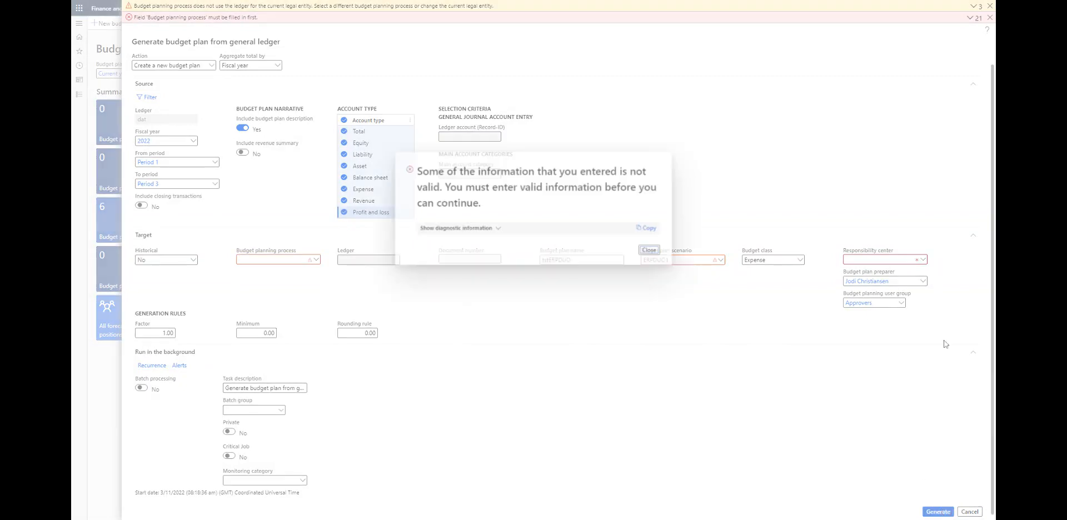
left_click(656, 249)
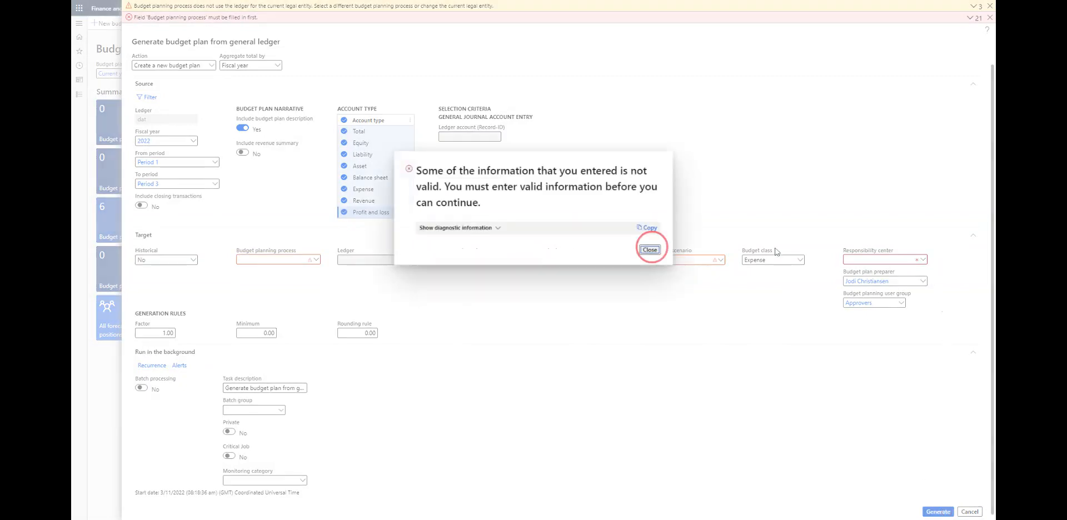
left_click(923, 263)
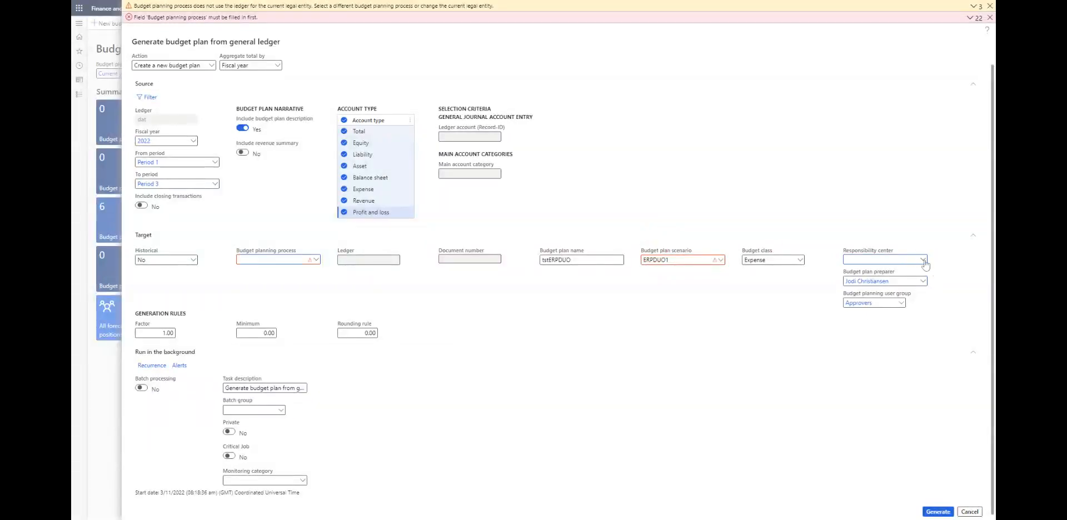
left_click(923, 258)
left_click(924, 255)
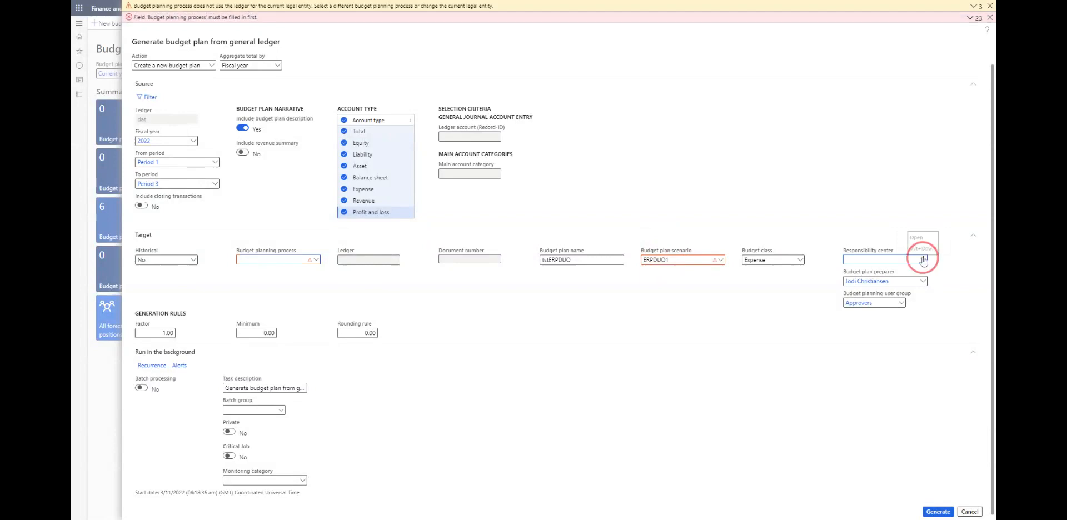
left_click(871, 257)
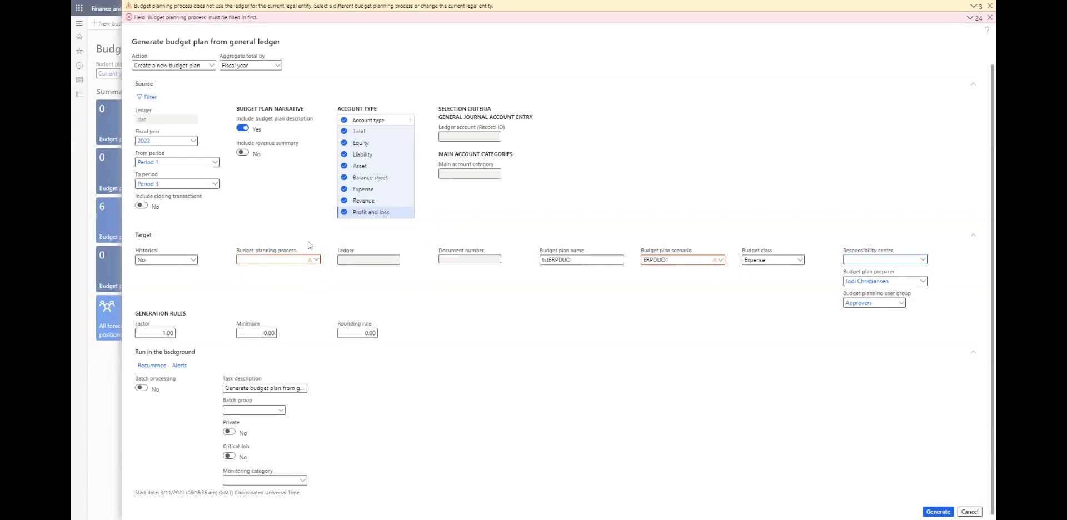
- Exclude the budget plan description, and clear the target budget plan scenario to look up its choices
left_click(245, 130)
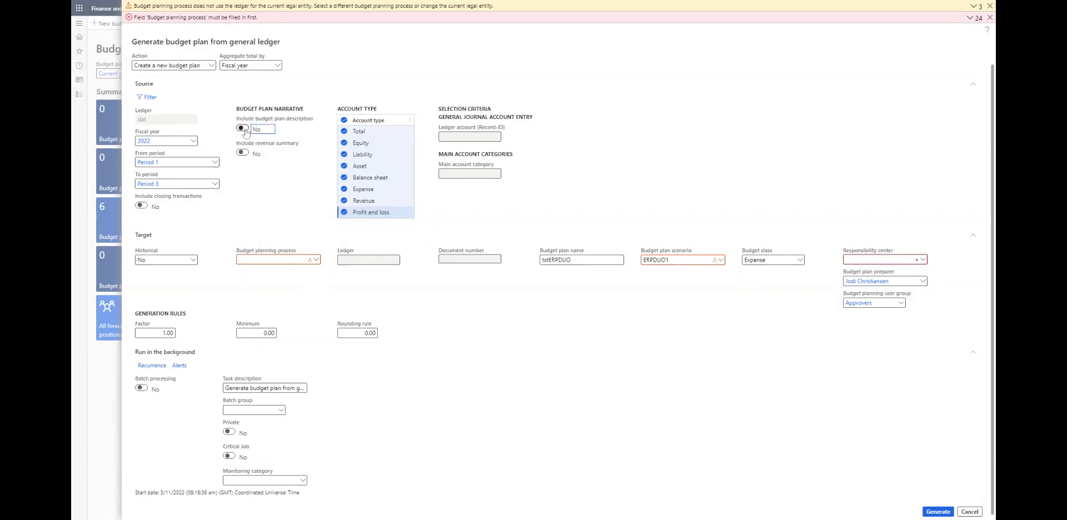
left_click(316, 260)
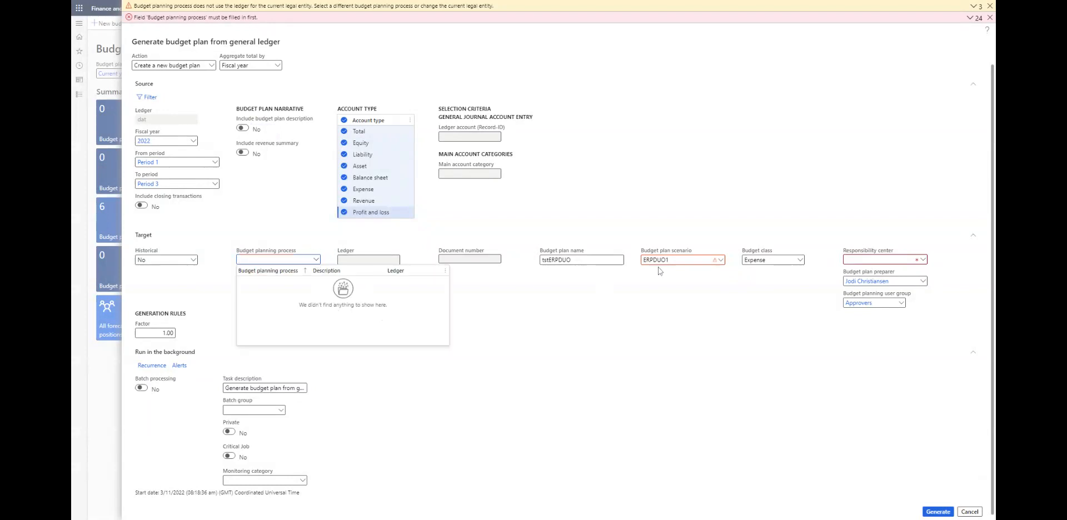
left_click(698, 259)
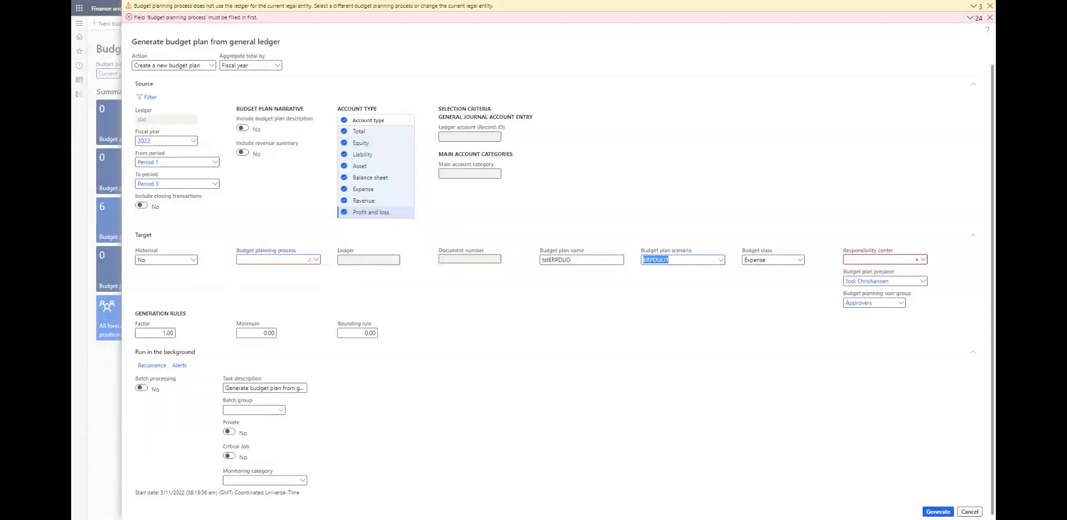
key("BackSpace")
left_click(720, 263)
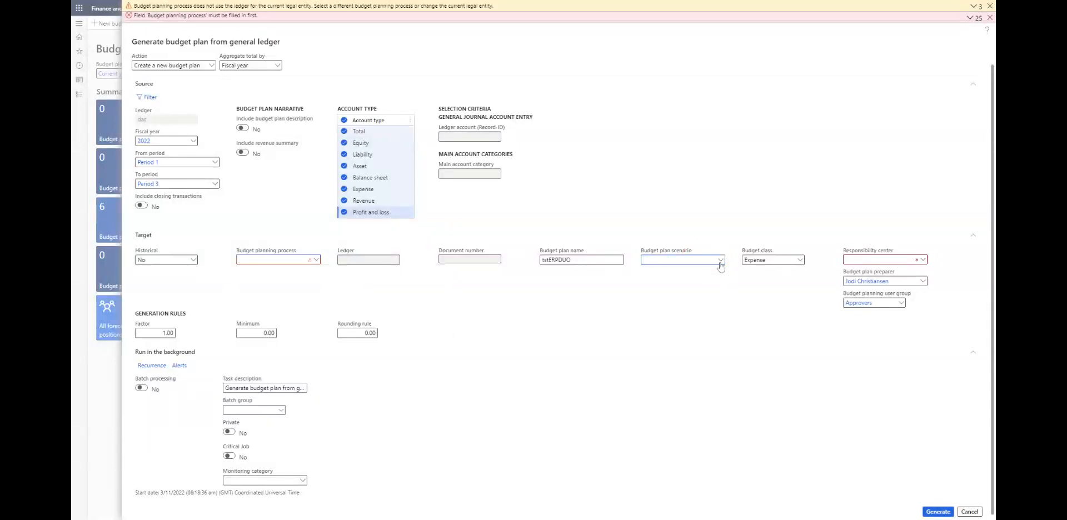
left_click(722, 263)
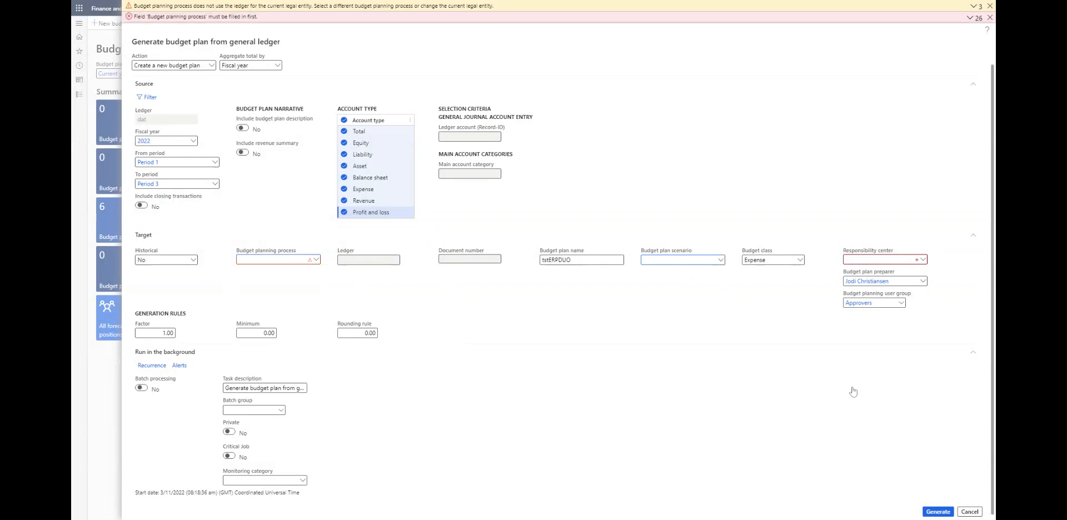
- Try to generate the budget plan without a scenario, and cancel the budget plan generation form
left_click(938, 512)
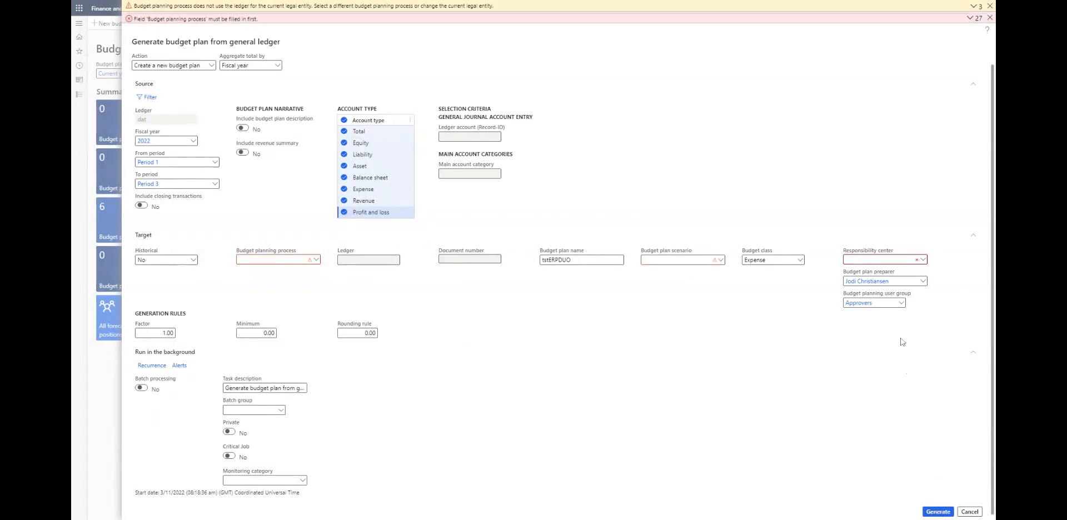
left_click(650, 249)
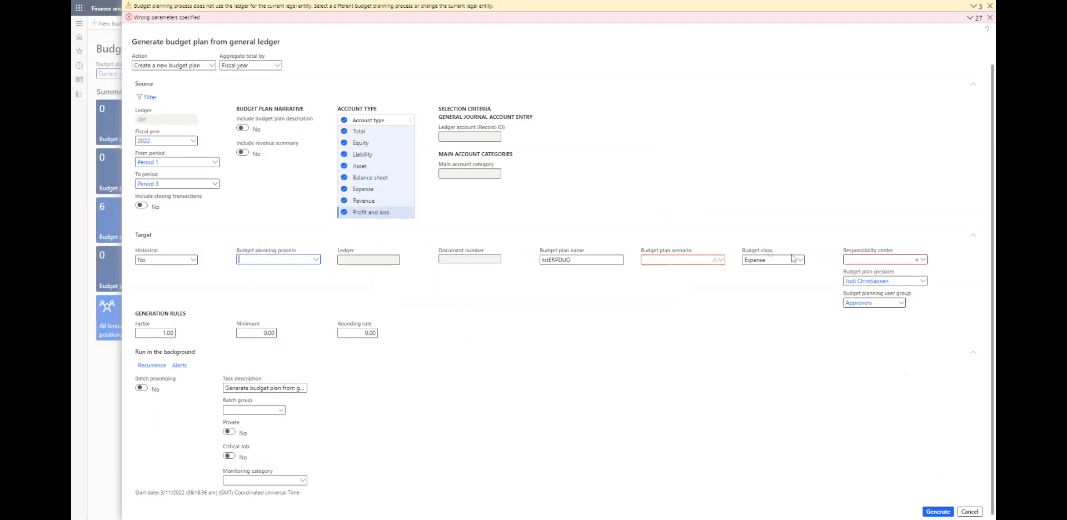
left_click(924, 261)
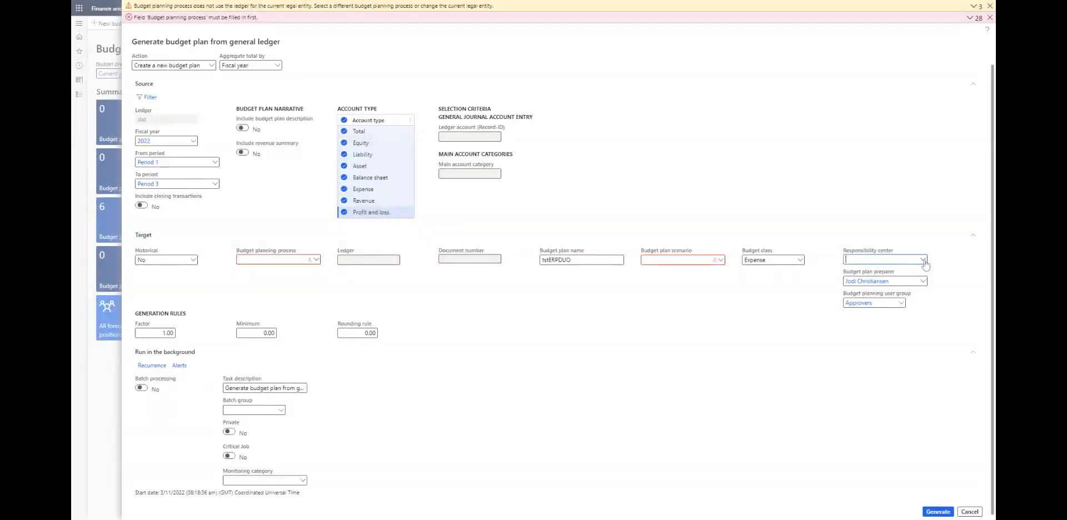
left_click(922, 259)
left_click(970, 512)
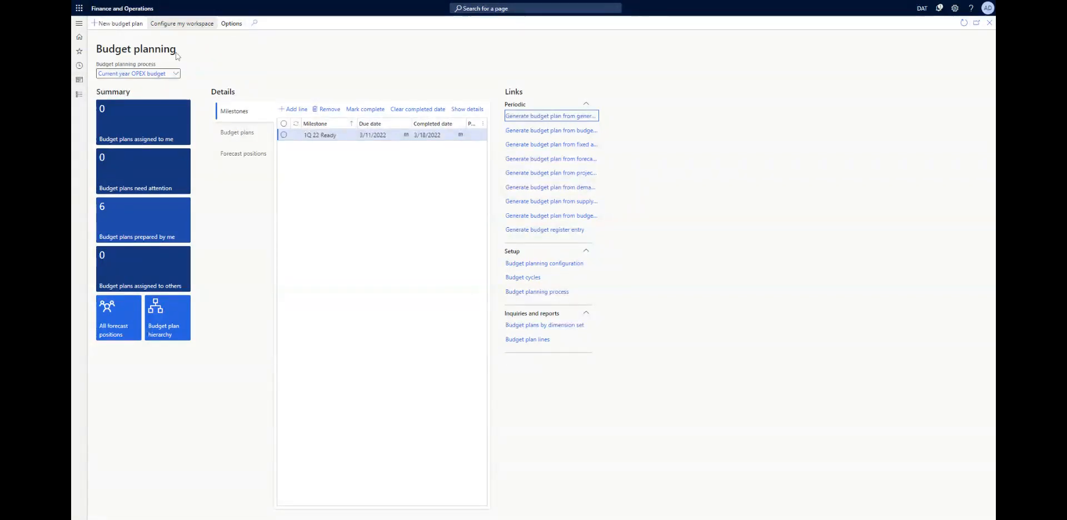
- Close the Budget planning workspace and return to the dashboard
left_click_drag(109, 50, 157, 49)
left_click(647, 55)
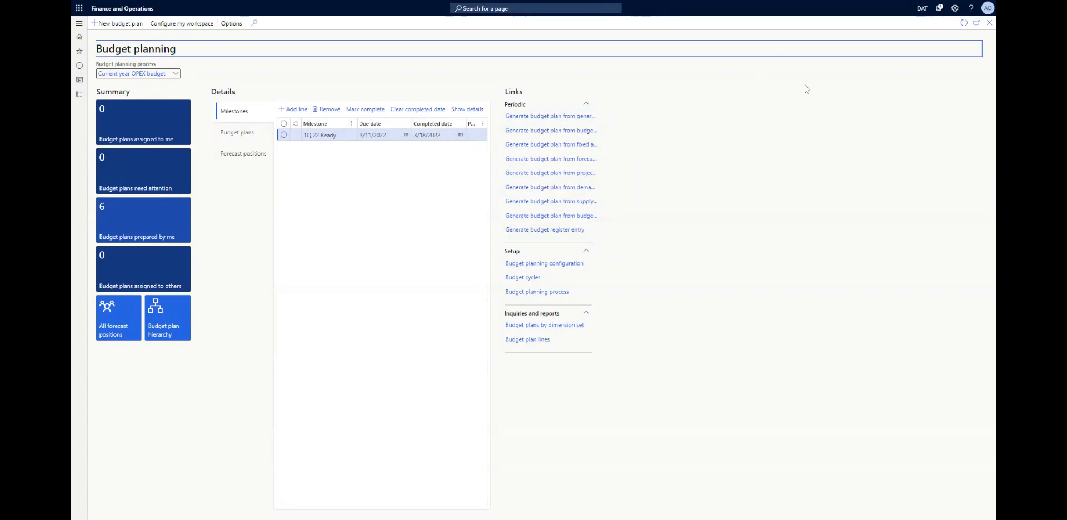
left_click(991, 23)
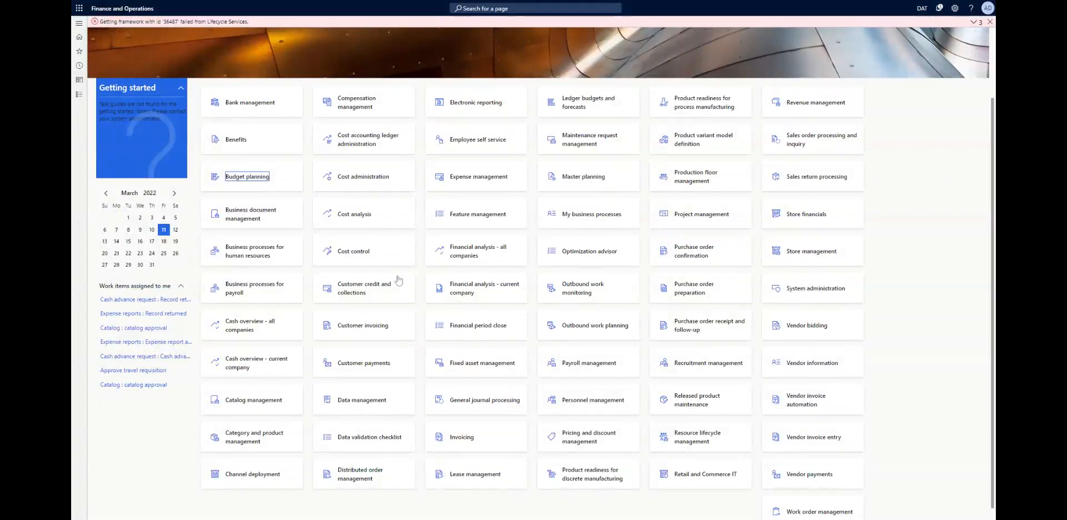
- Open the Cost control workspace and view its statements from Actual vs. Budget, CP, YTD through Profit by PG, CP, YTD
left_click(358, 253)
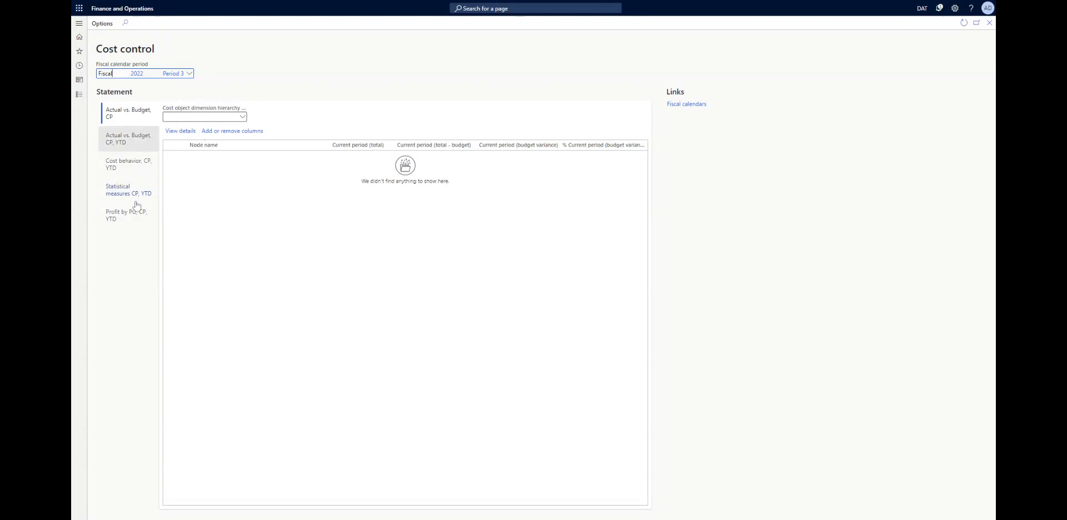
left_click(124, 141)
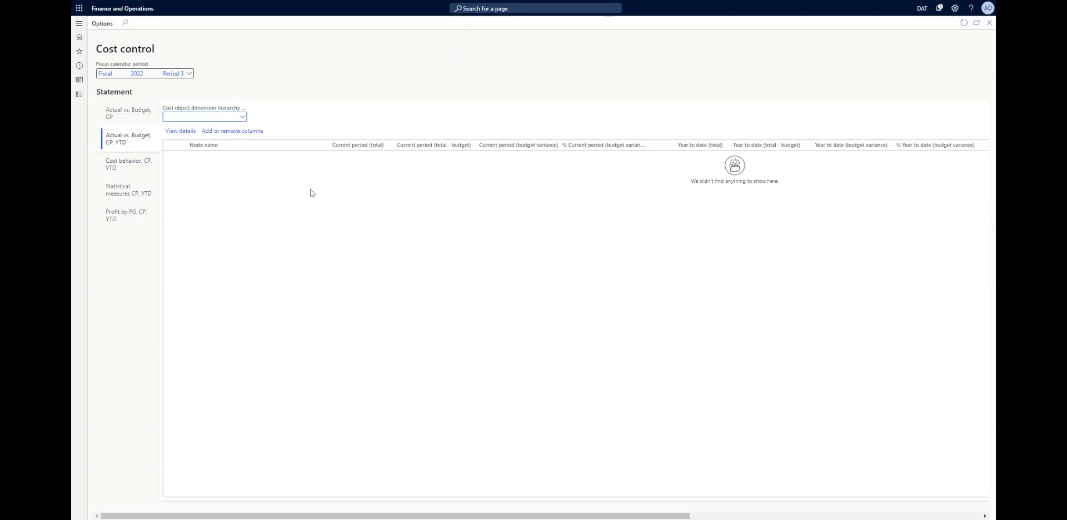
left_click(123, 167)
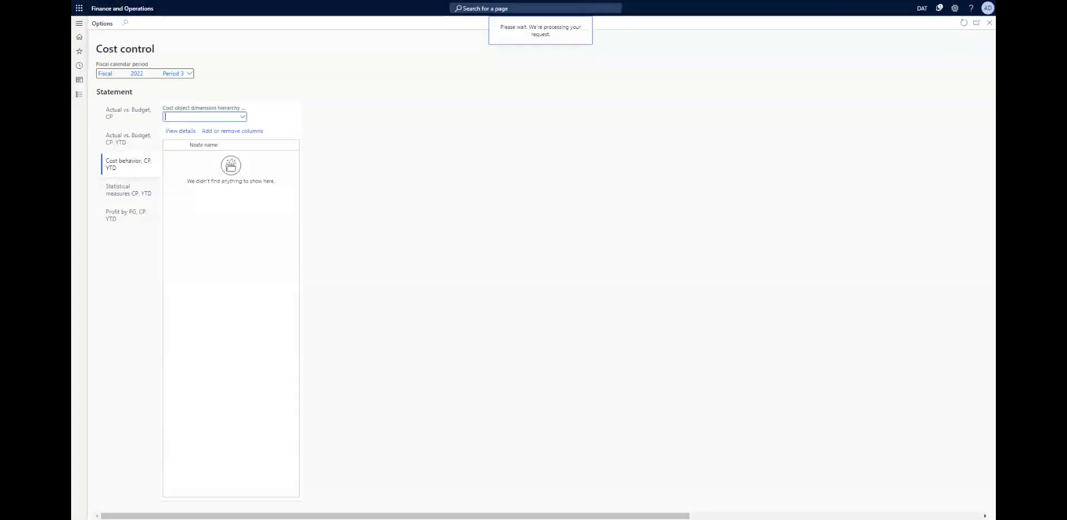
left_click(122, 195)
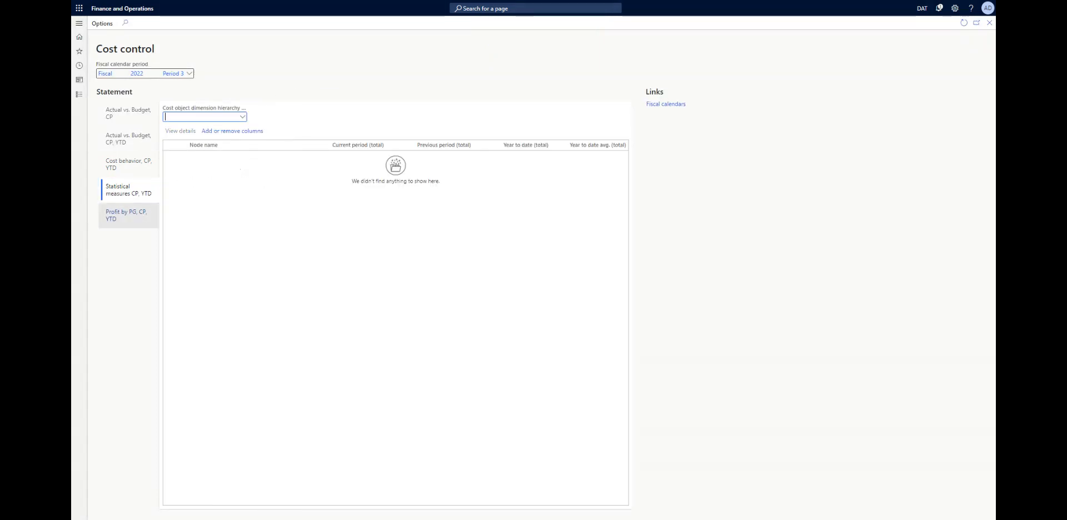
left_click(123, 220)
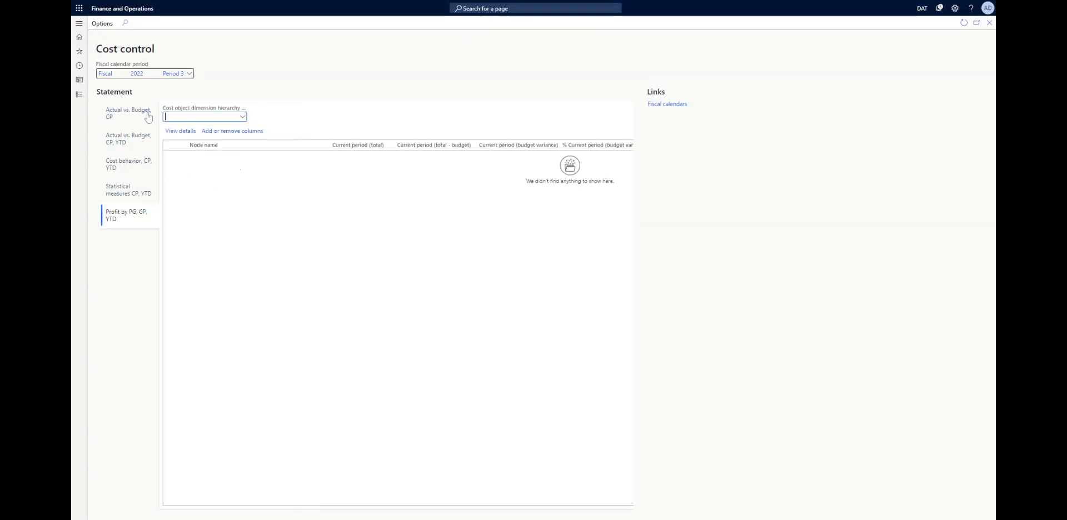
- Set the Profit by PG statement's cost object dimension hierarchy to Product Group and expand the Product income statement node
left_click(243, 117)
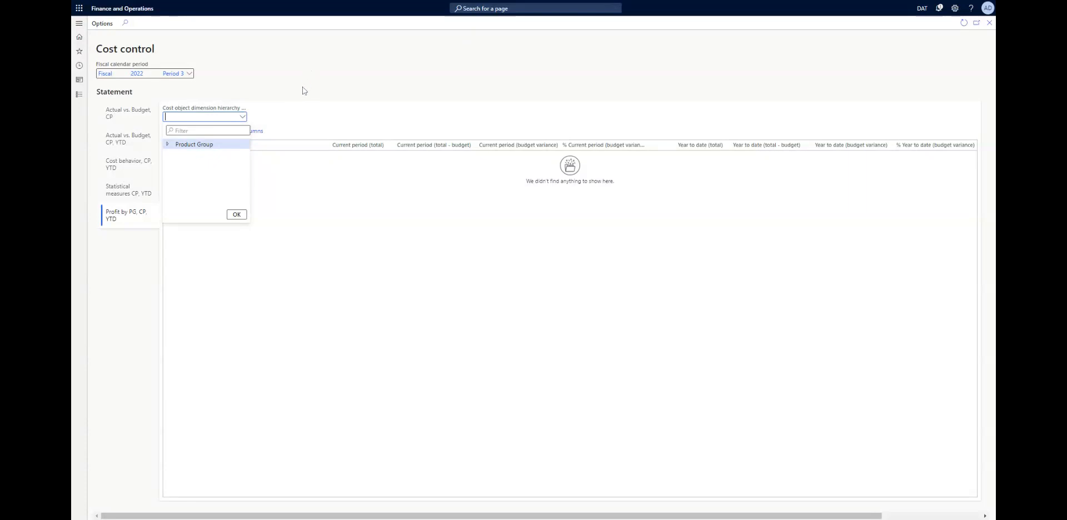
left_click(194, 145)
left_click(236, 214)
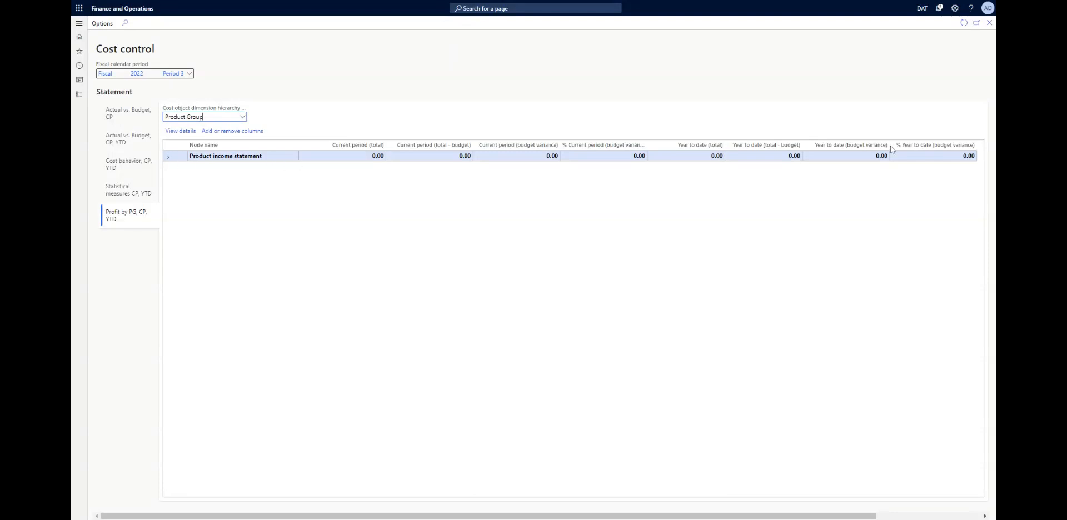
left_click(168, 157)
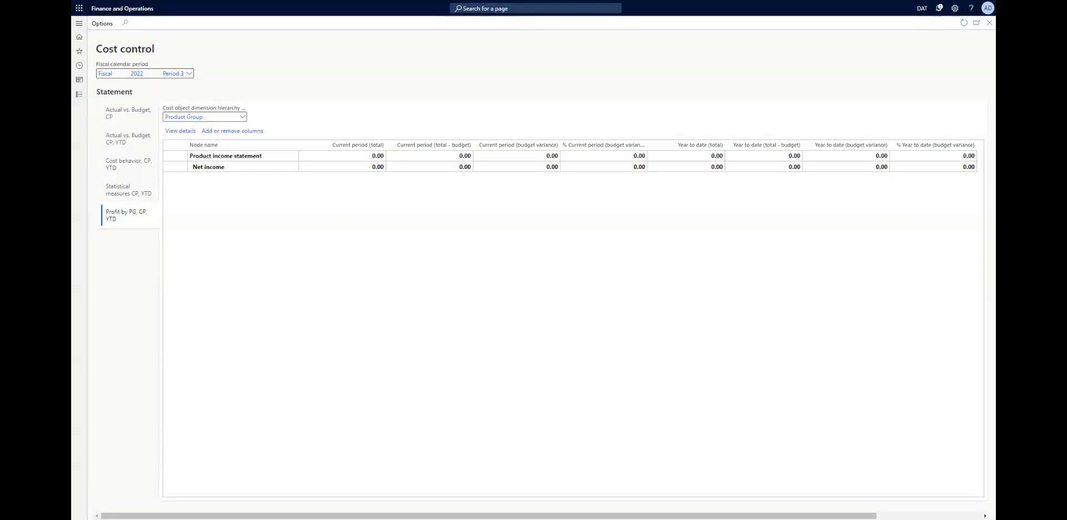
- Look up the cost object dimension hierarchy choices for the Statistical measures CP, YTD statement
left_click(124, 193)
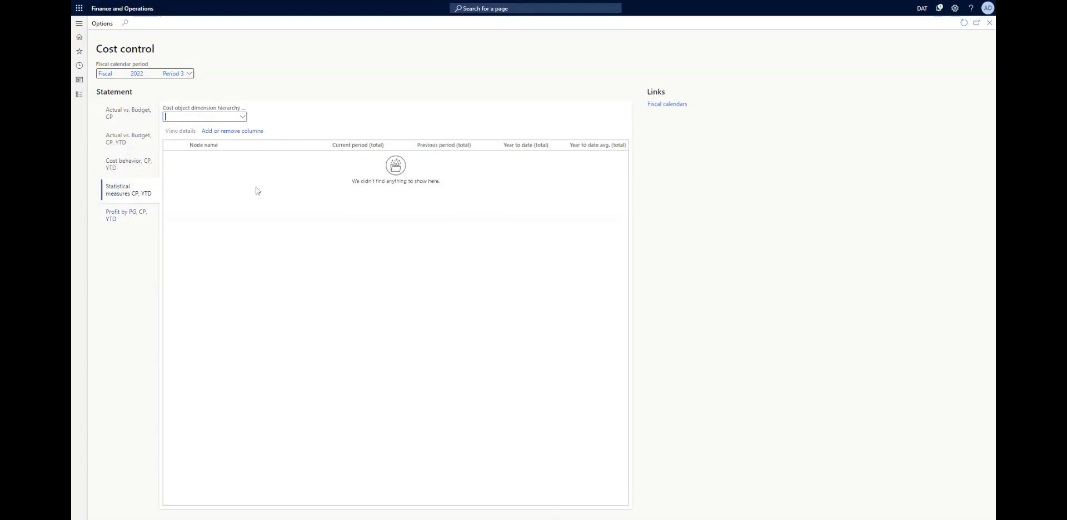
left_click(242, 116)
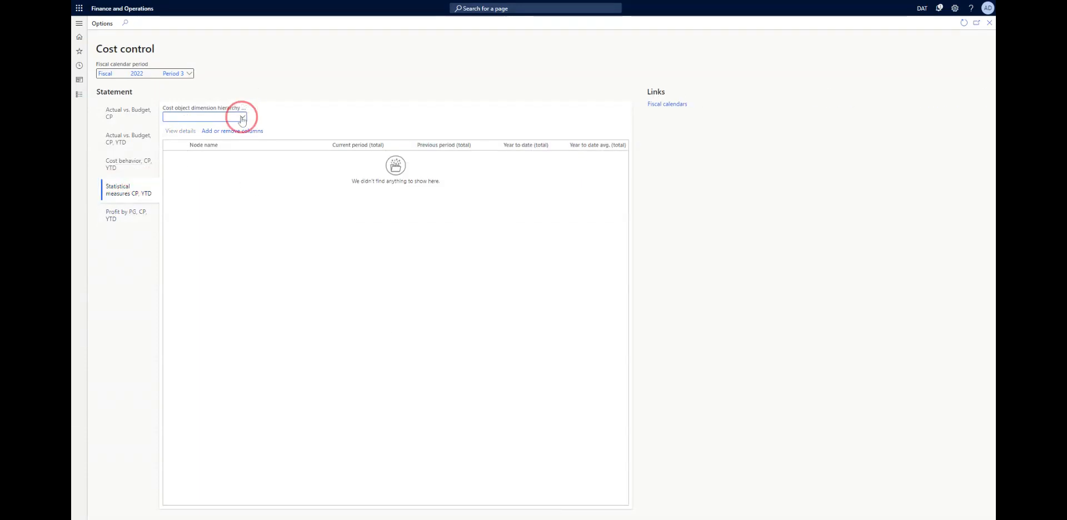
left_click(304, 94)
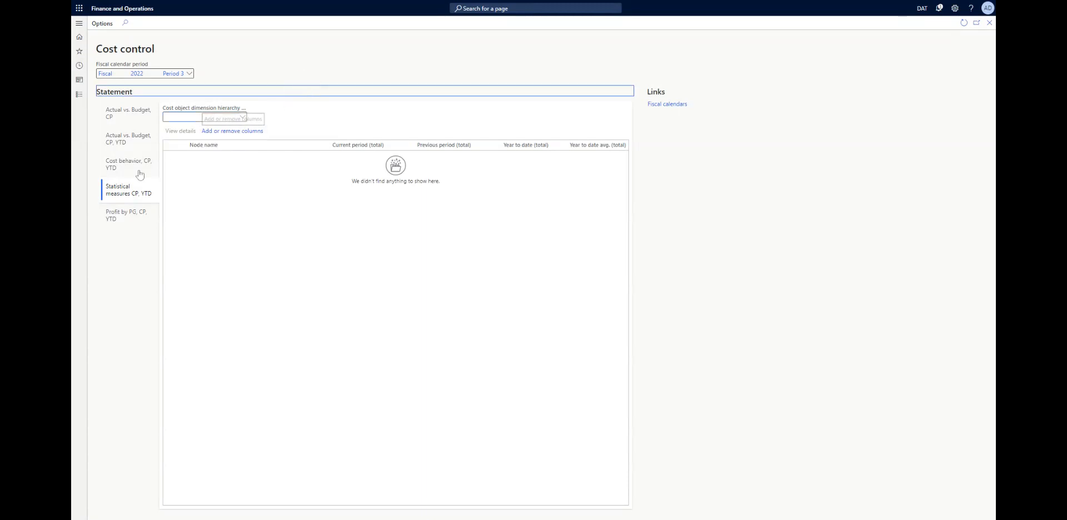
- Review the columns of the Cost behavior, CP, YTD statement and both Actual vs. Budget statements
left_click(123, 168)
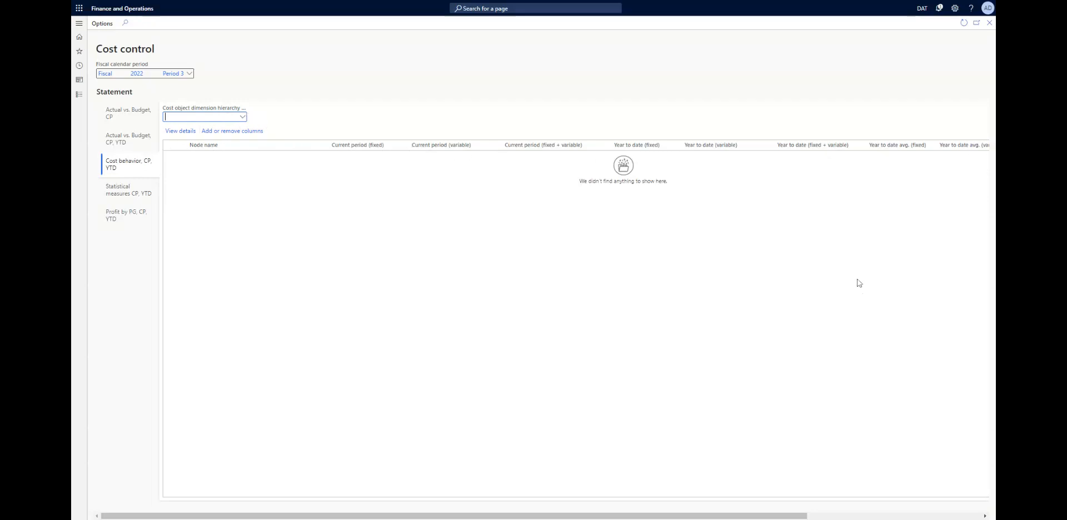
left_click_drag(803, 517, 748, 507)
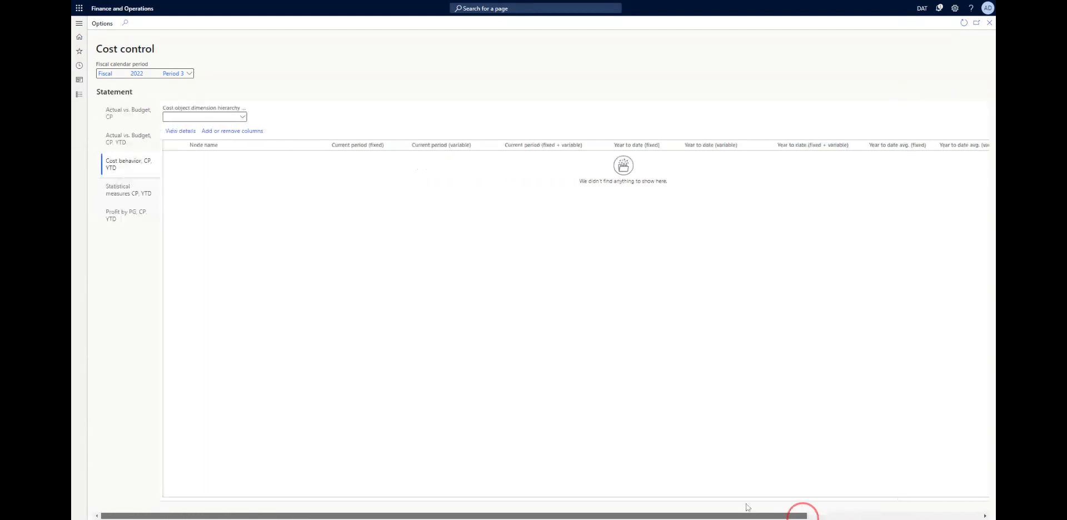
left_click(112, 137)
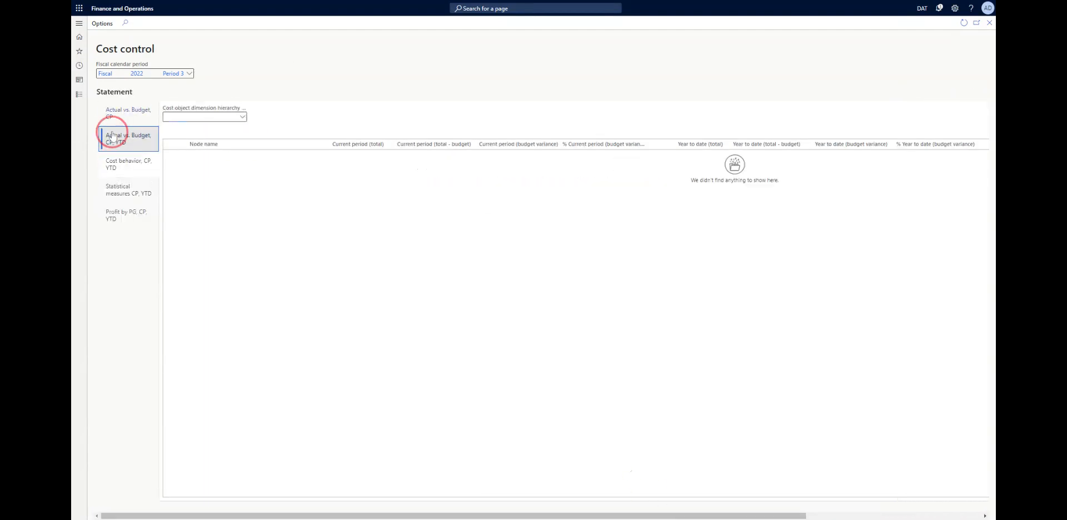
left_click(124, 114)
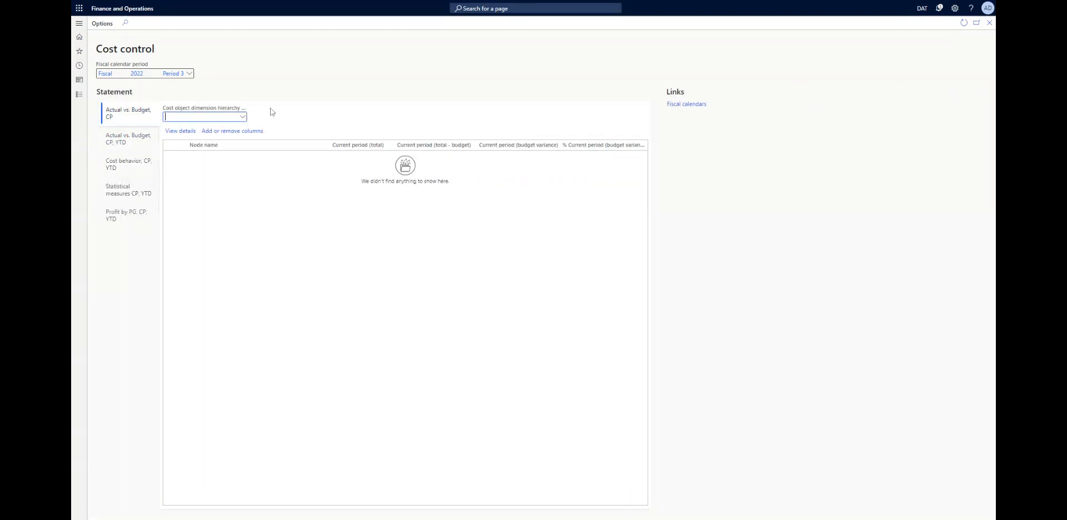
- Set the Cost control workspace's fiscal calendar period to Period 1 of Fiscal 2020
left_click(190, 74)
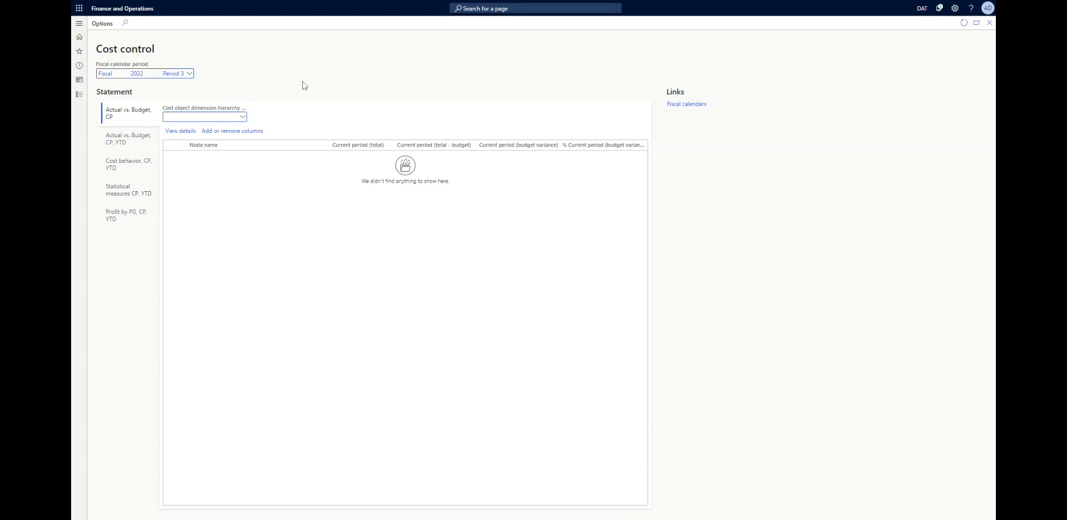
scroll(183, 127, "up", 2)
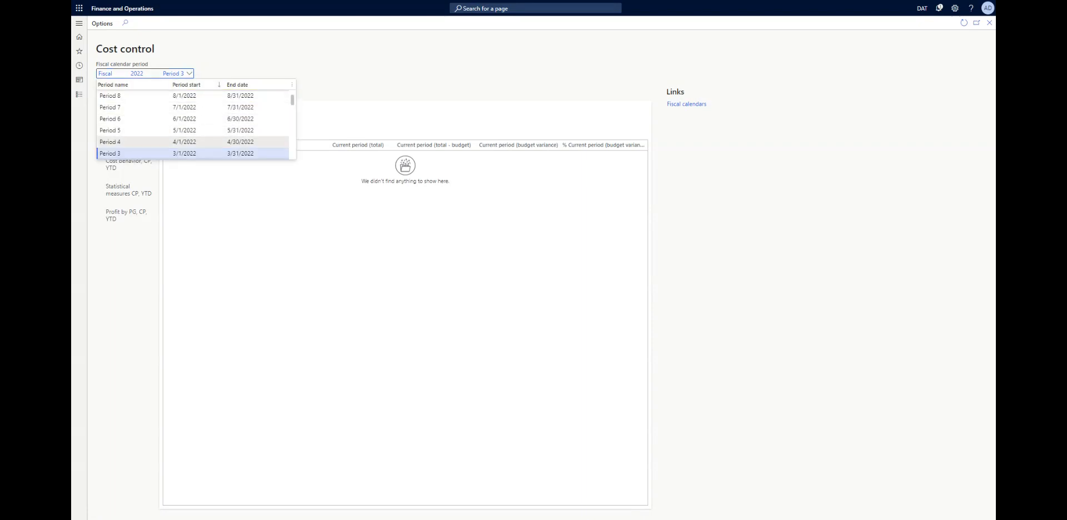
scroll(194, 125, "down", 8)
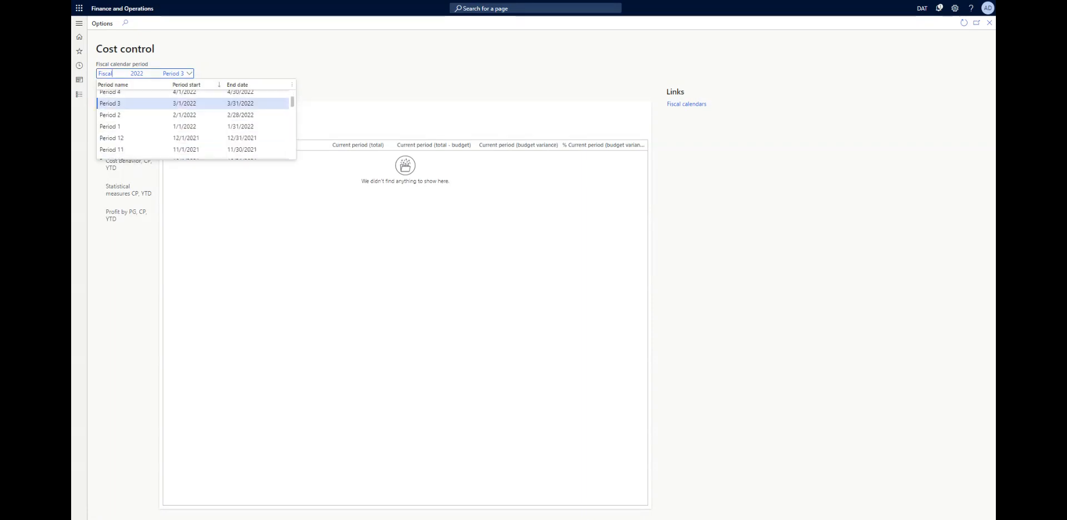
scroll(195, 133, "down", 2)
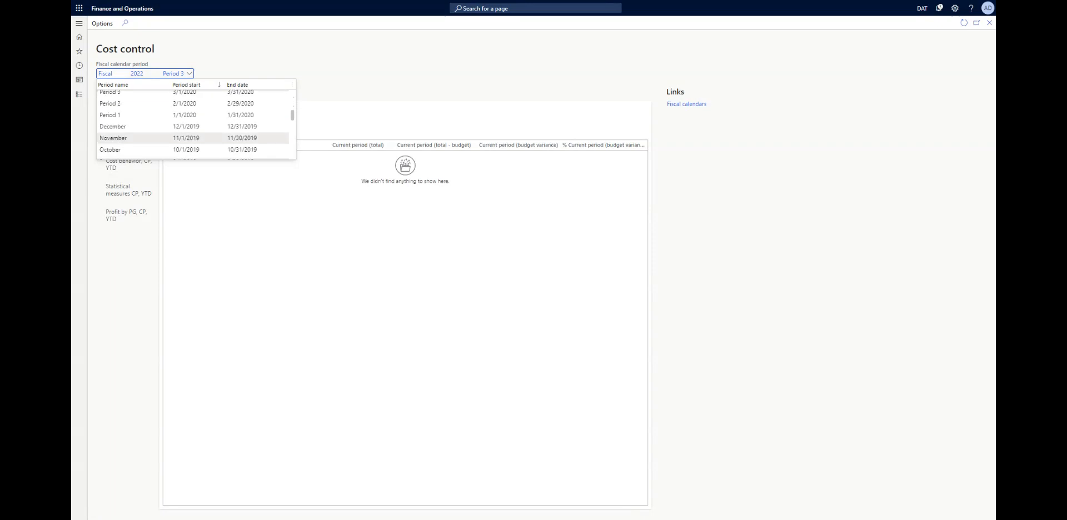
left_click(173, 116)
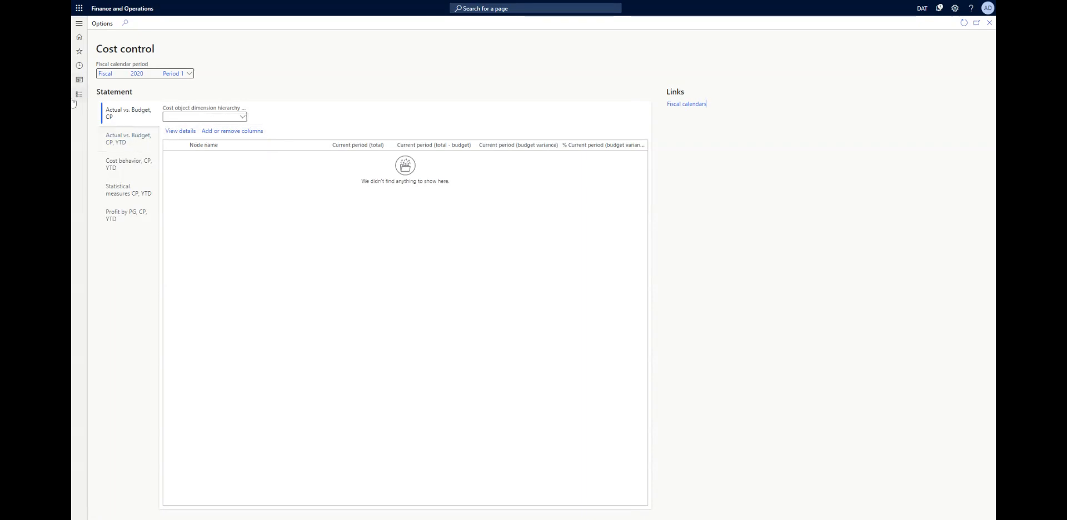
- Add the Fixed + variable cost columns to the Actual vs. Budget, CP statement, leaving Variable cost and Fixed cost set to No
left_click(228, 133)
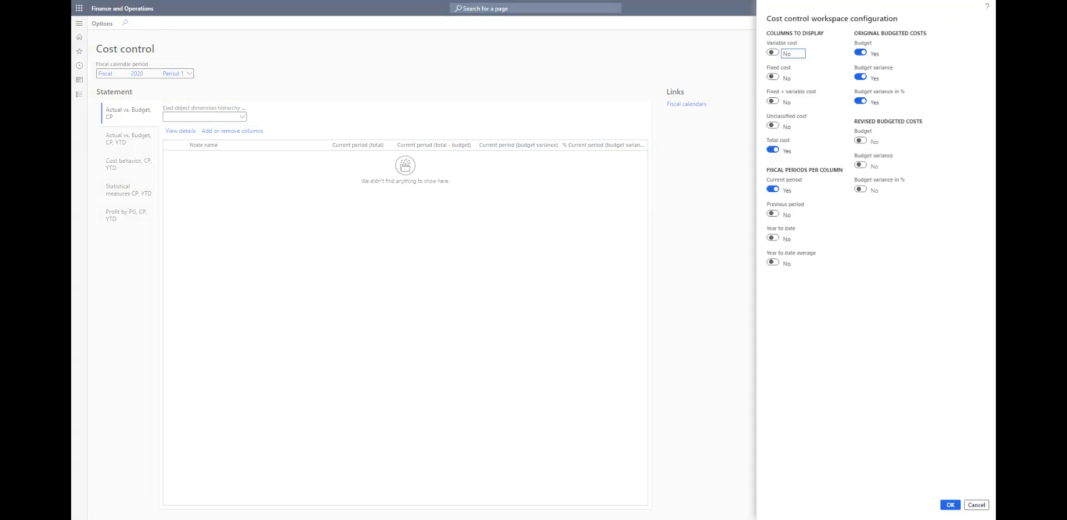
left_click(778, 54)
left_click(774, 77)
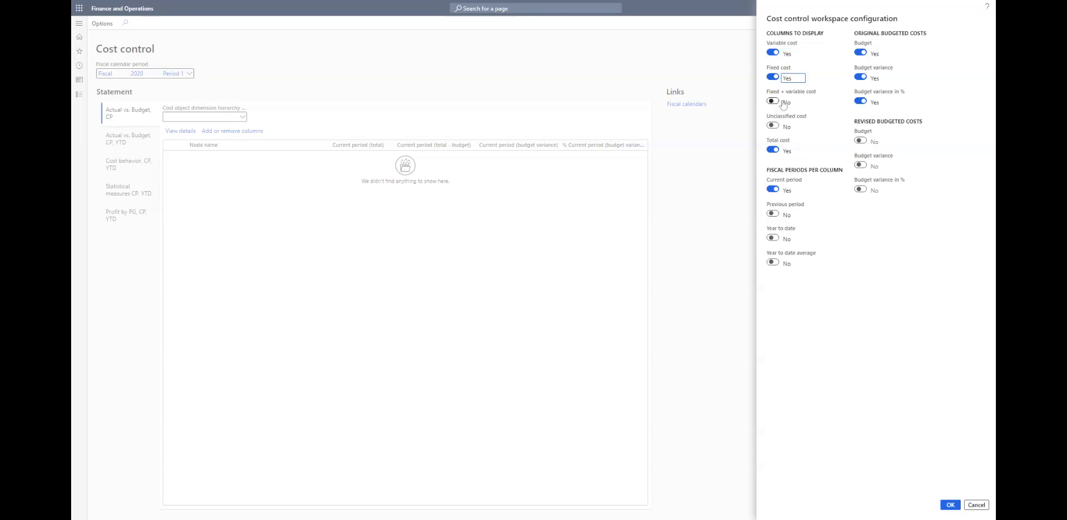
left_click(774, 100)
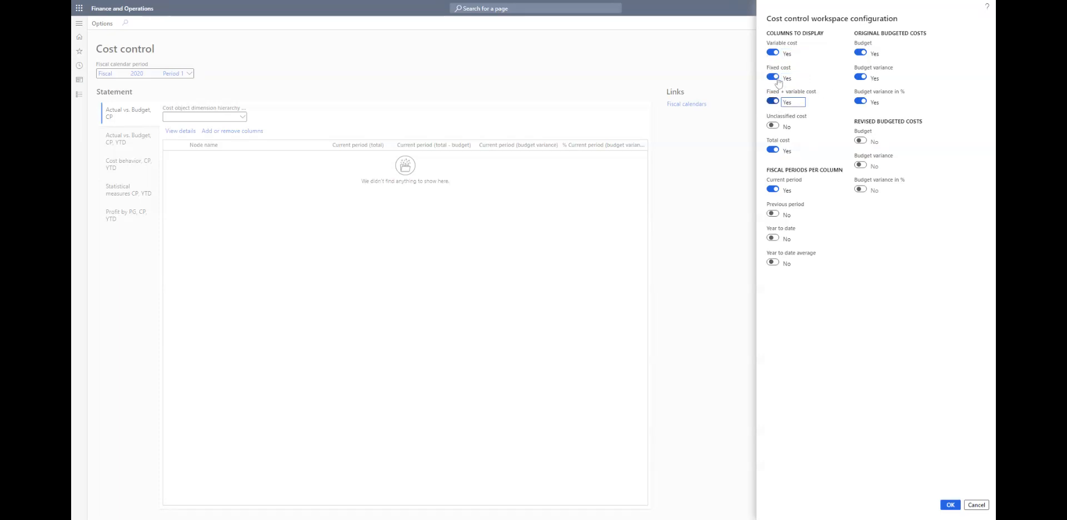
left_click(778, 79)
left_click(773, 52)
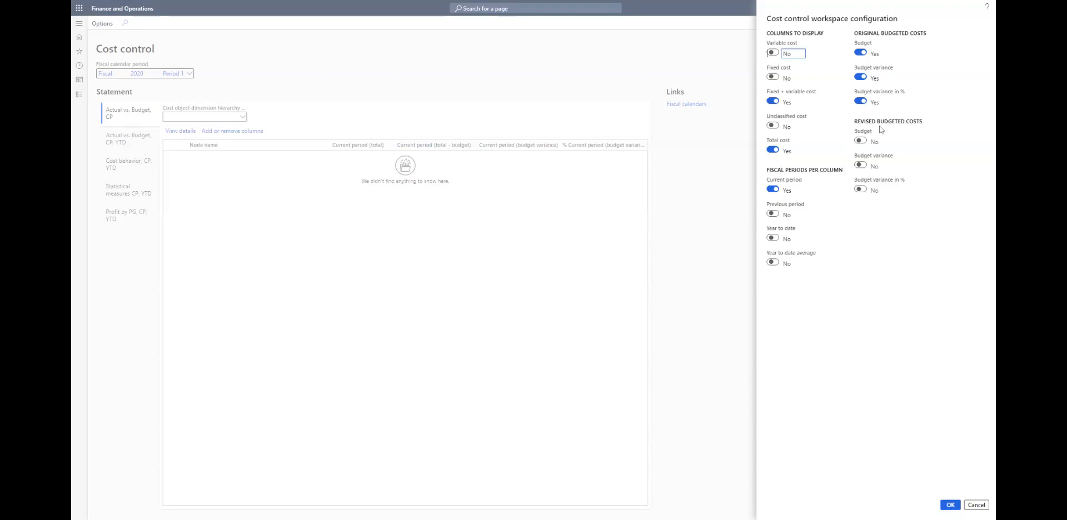
left_click(951, 505)
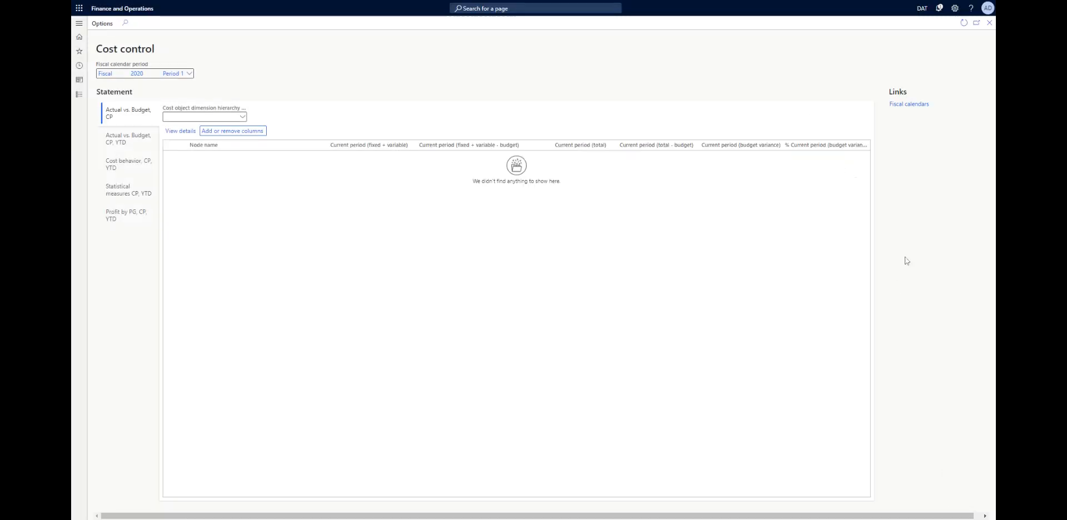
- Open the fiscal calendars and view the periods of fiscal years 2022 and 2021 in the Cal calendar
left_click(900, 107)
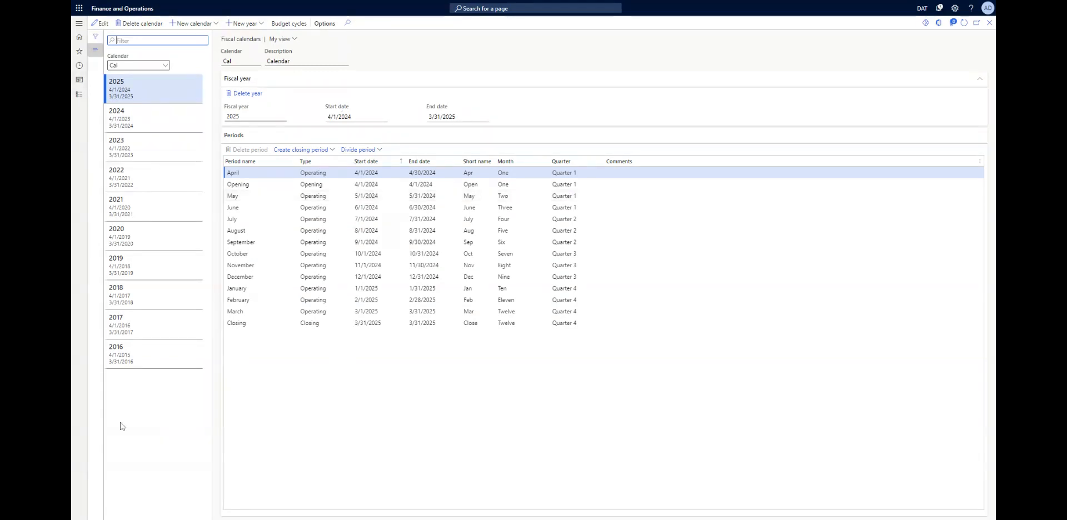
left_click(123, 178)
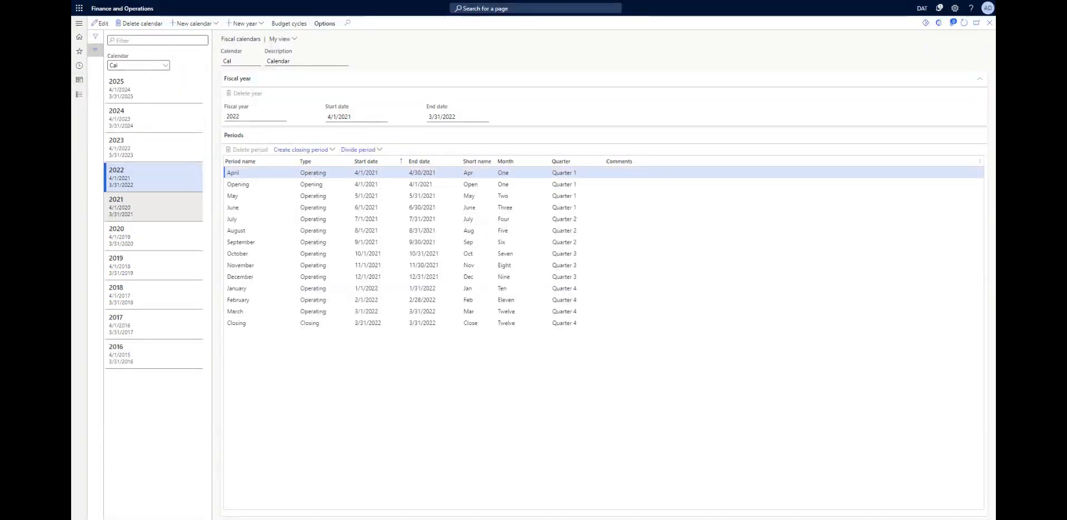
left_click(125, 207)
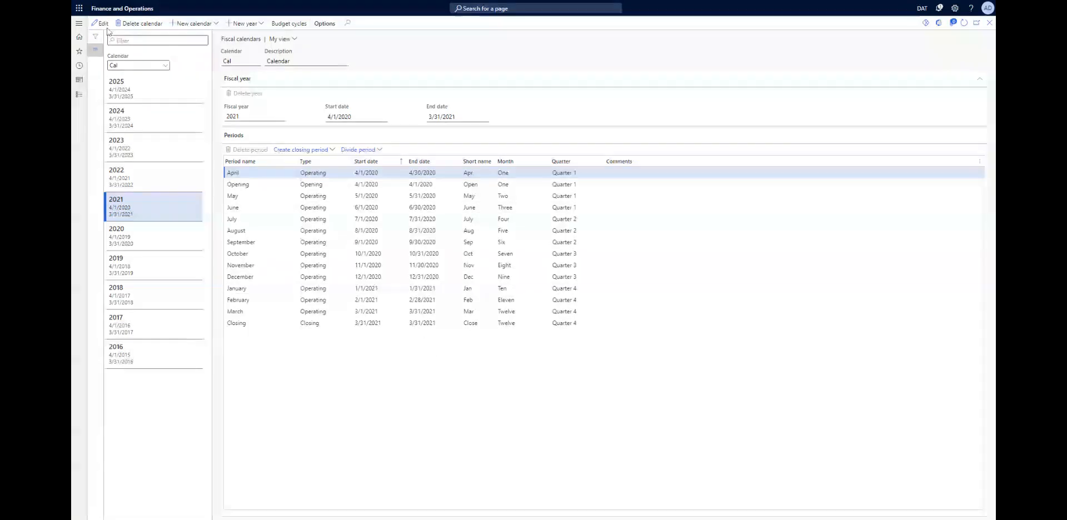
- Review the options for creating a new fiscal year and a new fiscal calendar, and refresh the page
left_click(260, 24)
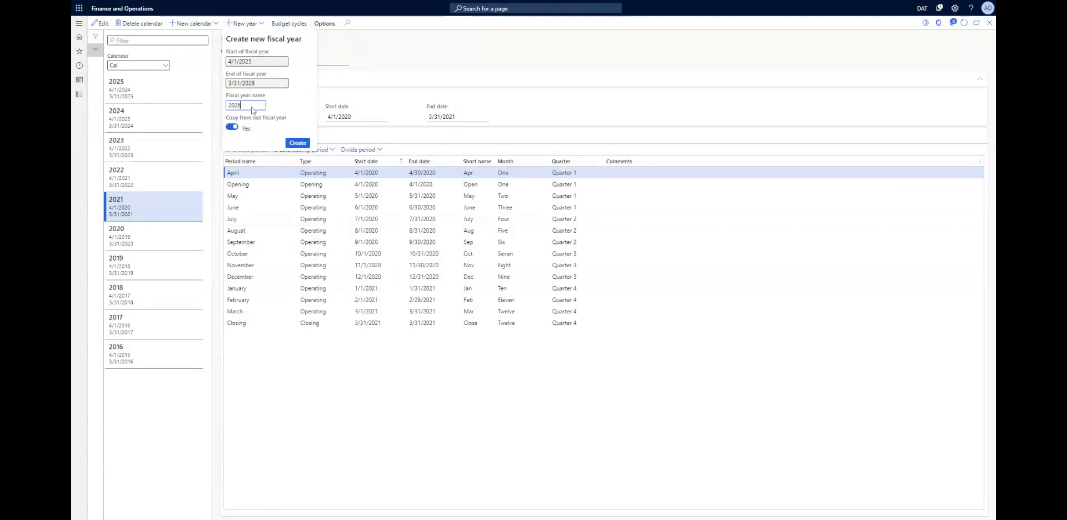
left_click(216, 26)
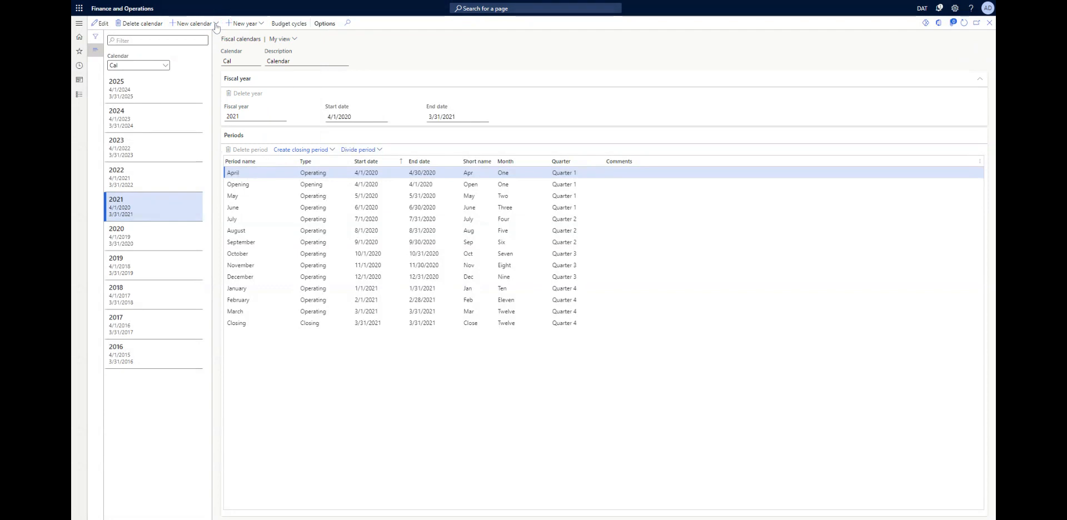
left_click(215, 23)
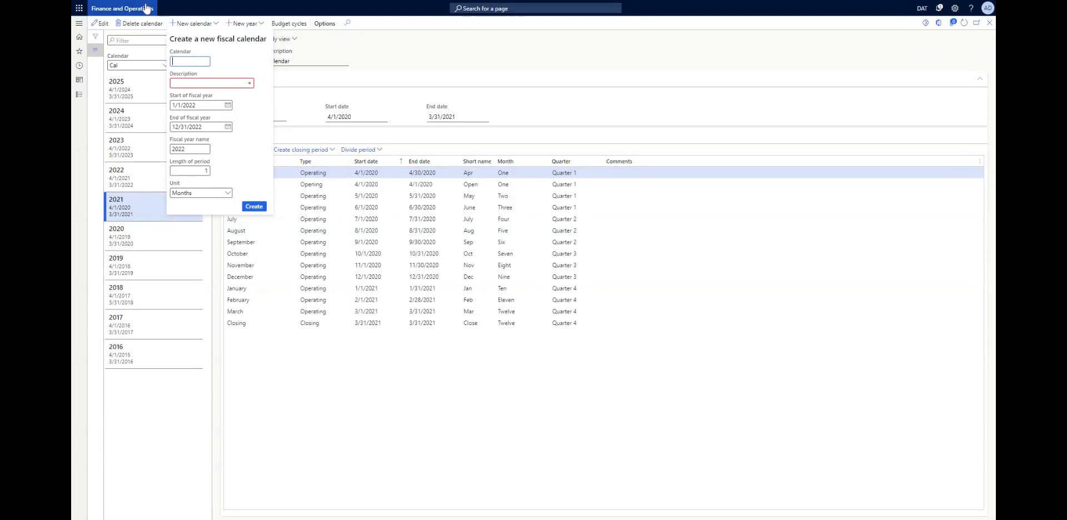
left_click(97, 89)
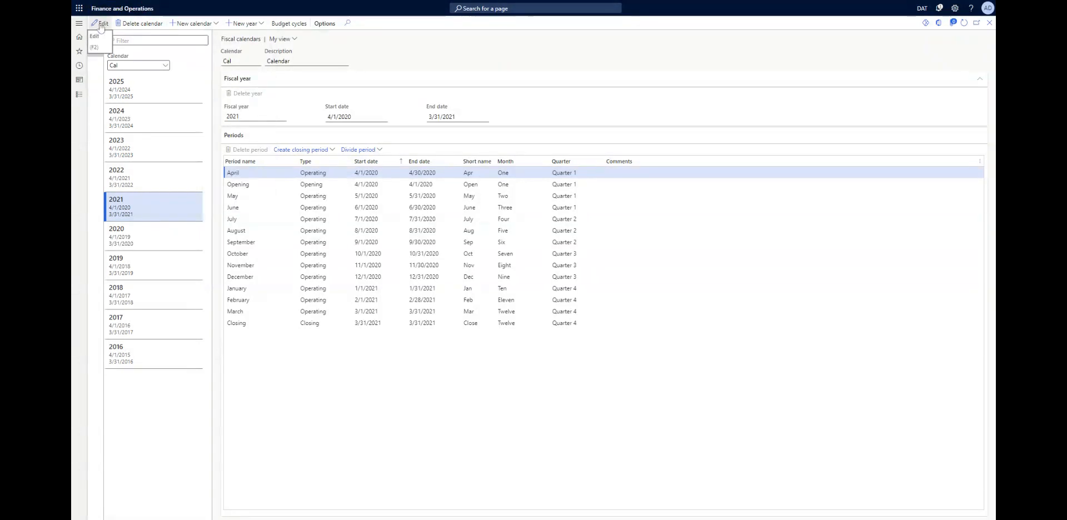
left_click(965, 26)
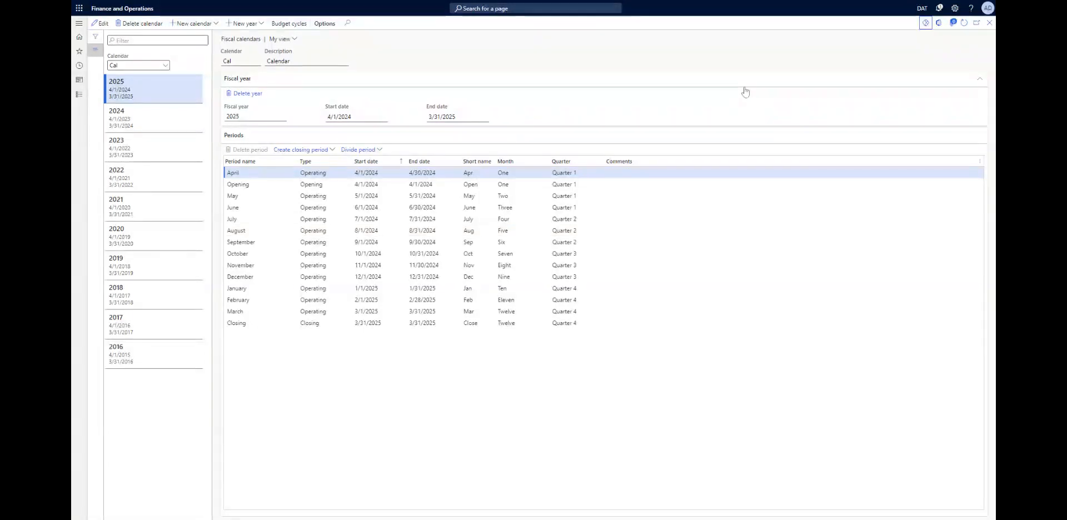
- Start adding a Power Apps app to the Fiscal calendars page with the name ERPDtest and App ID erpdtst1
left_click(925, 25)
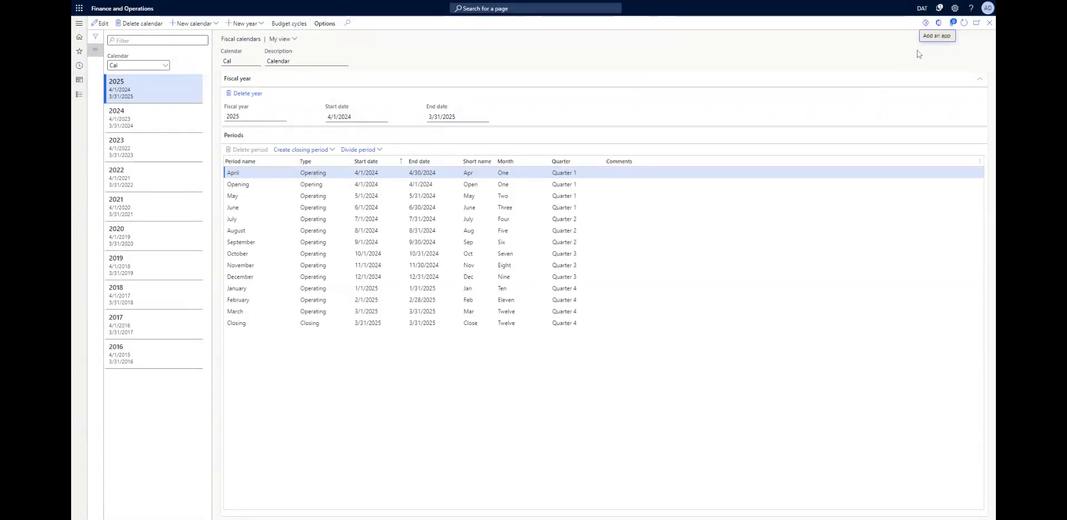
left_click(936, 38)
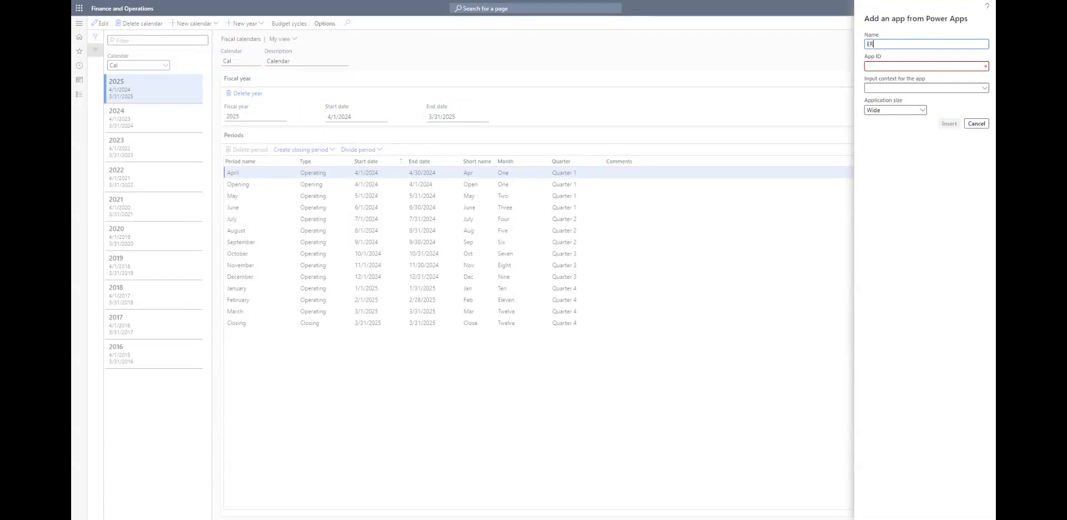
key("BackSpace")
left_click(899, 66)
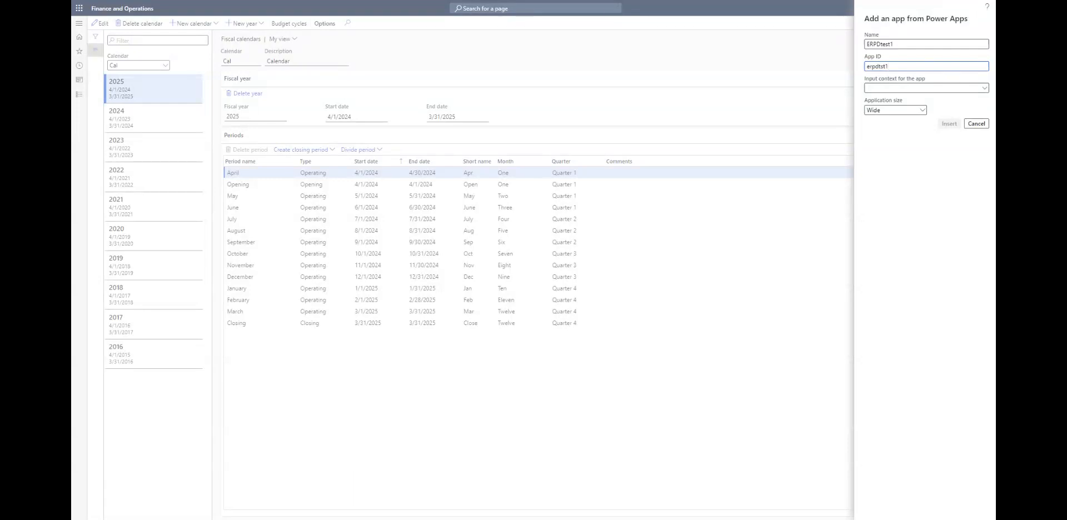
left_click(912, 88)
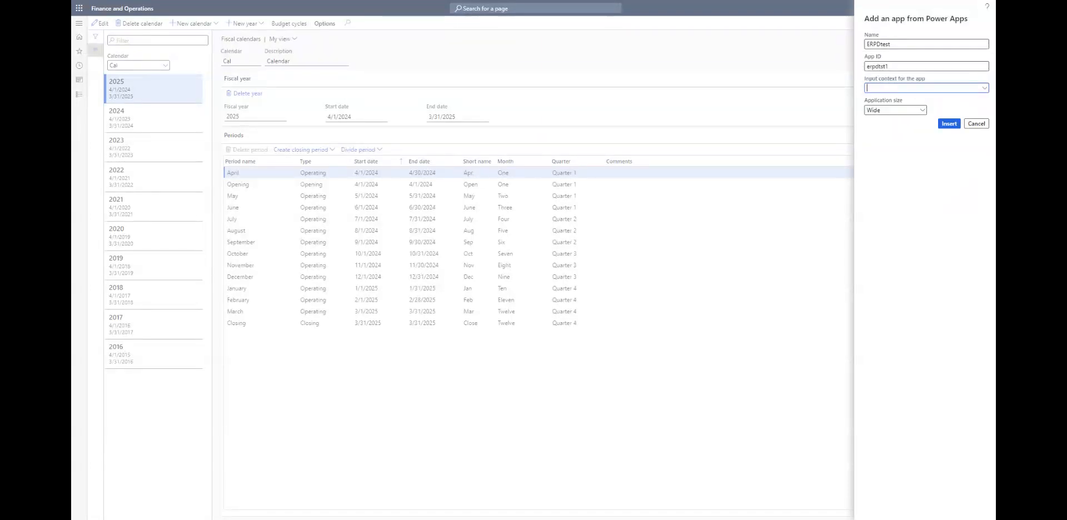
- Set the app's input context to Days - FiscalPeriod_IN_Days with the Wide application size, and insert it
left_click(984, 88)
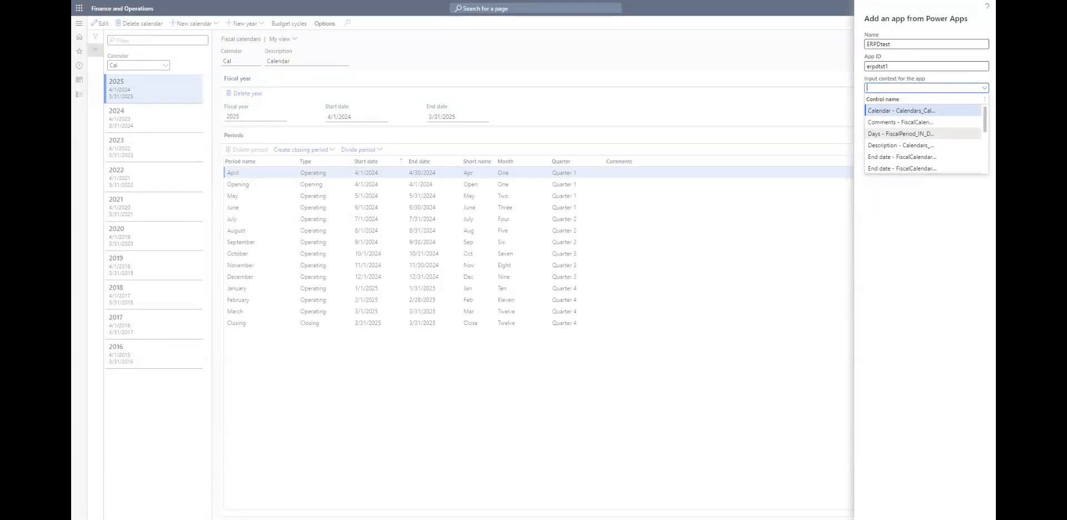
left_click(881, 134)
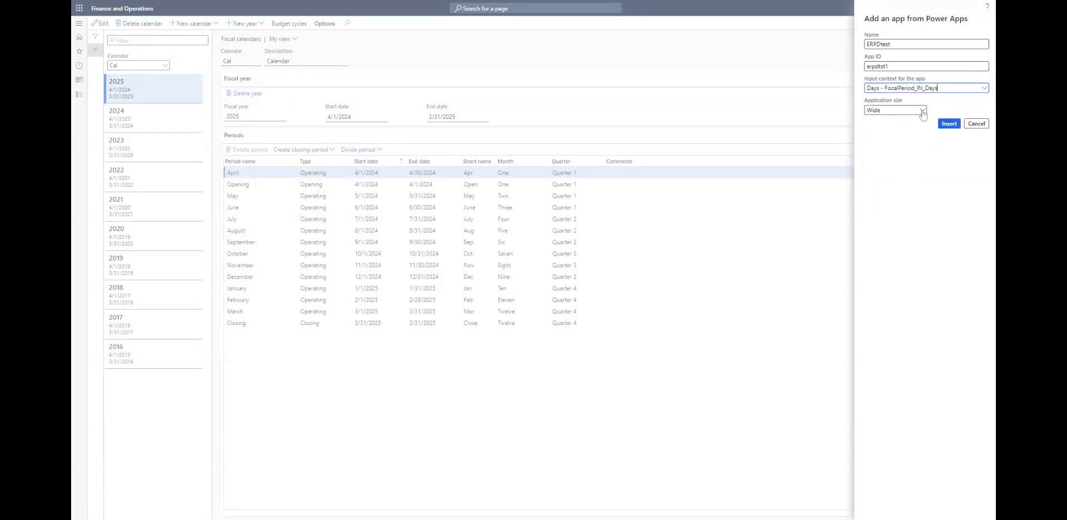
left_click(922, 111)
left_click(883, 184)
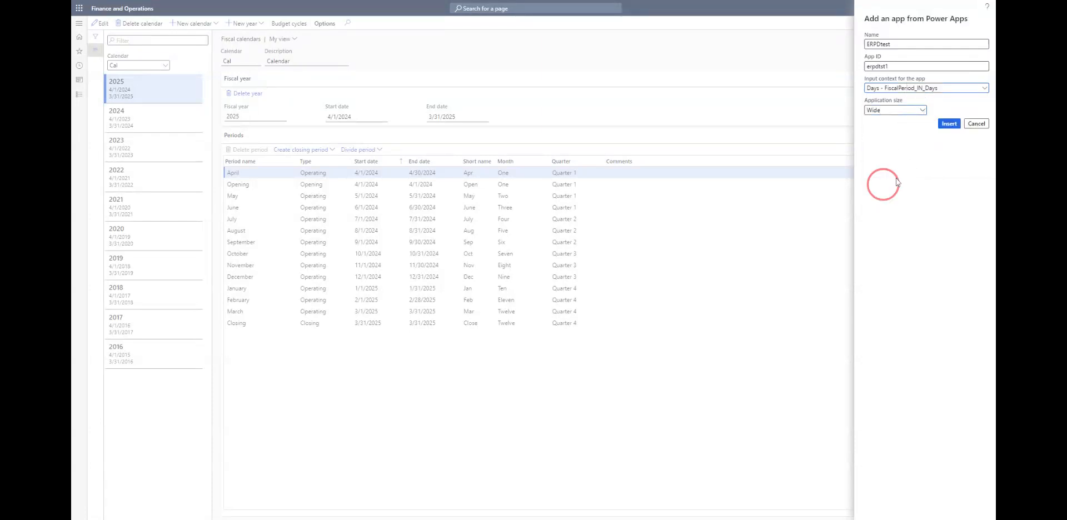
left_click(950, 126)
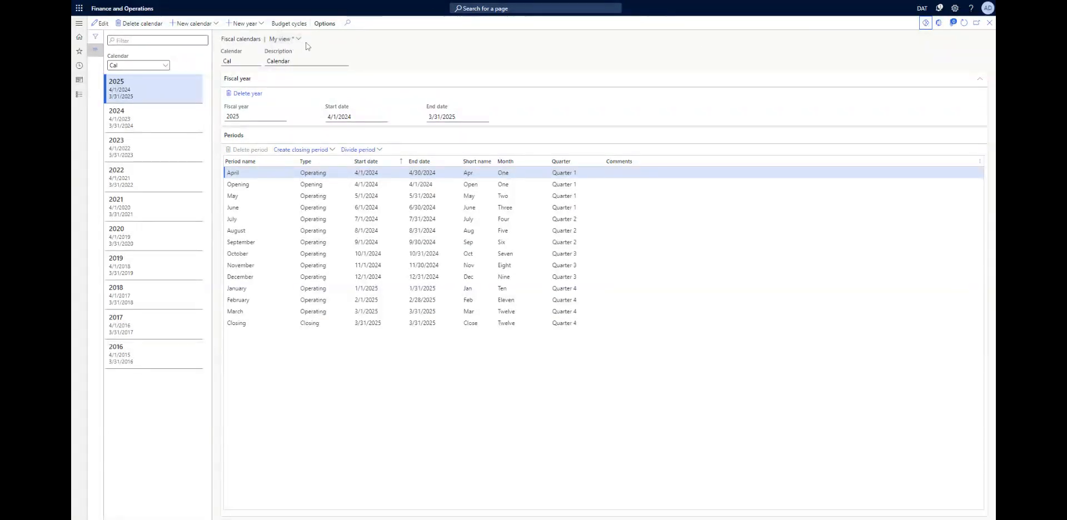
- Save the page changes to My view of Fiscal calendars
left_click(282, 39)
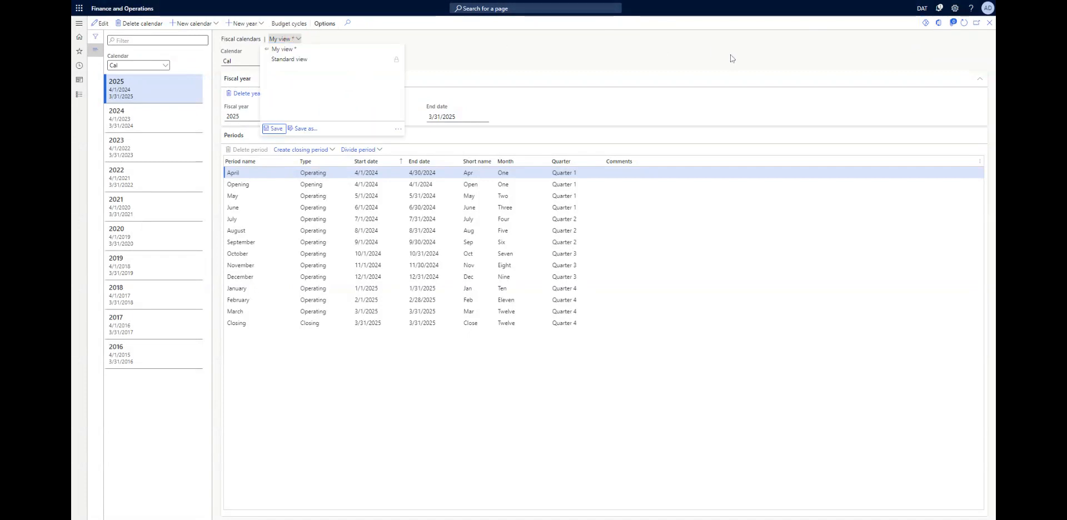
left_click(733, 63)
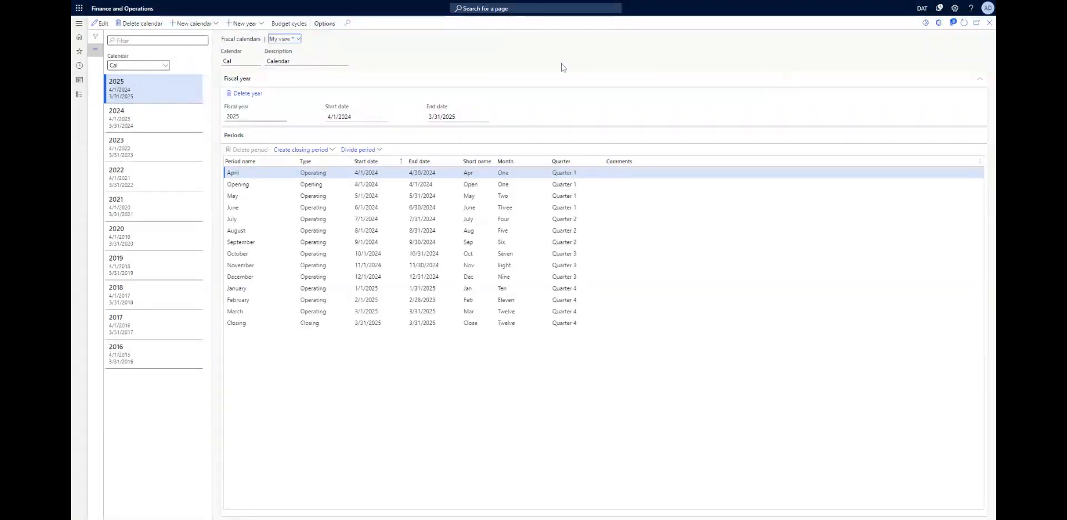
left_click(284, 41)
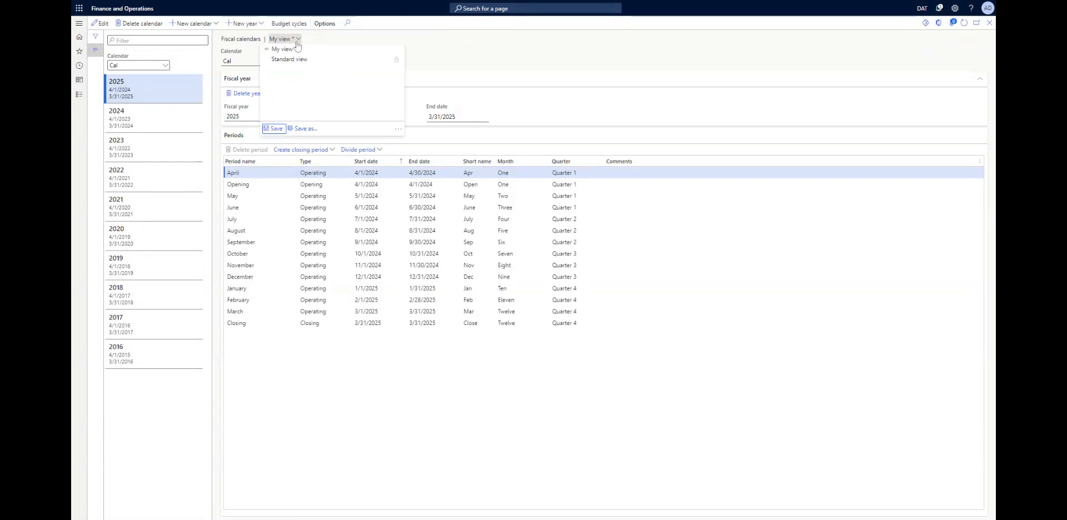
left_click(274, 128)
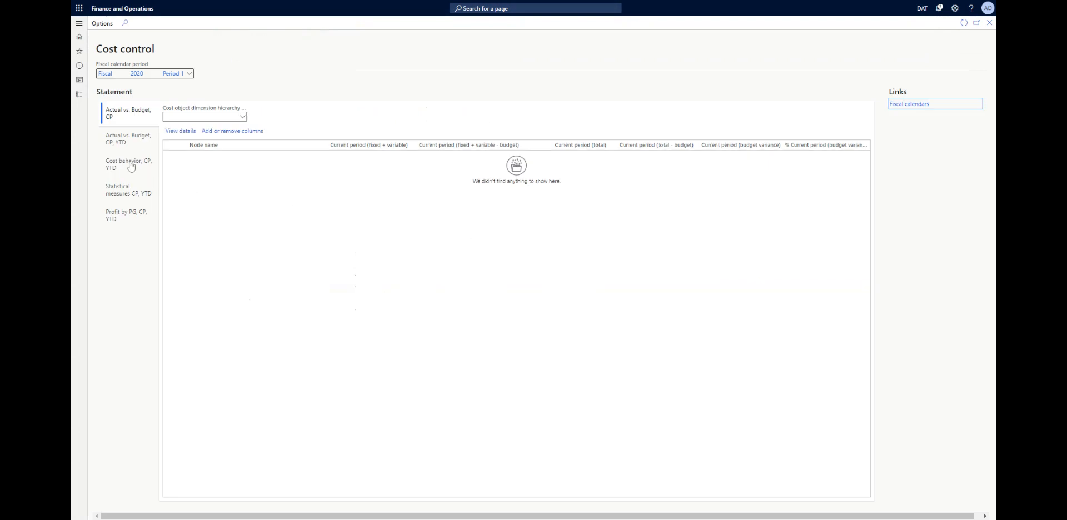
- Return to the dashboard and open the Inventory accounting analysis of the Cost analysis workspace
left_click(990, 23)
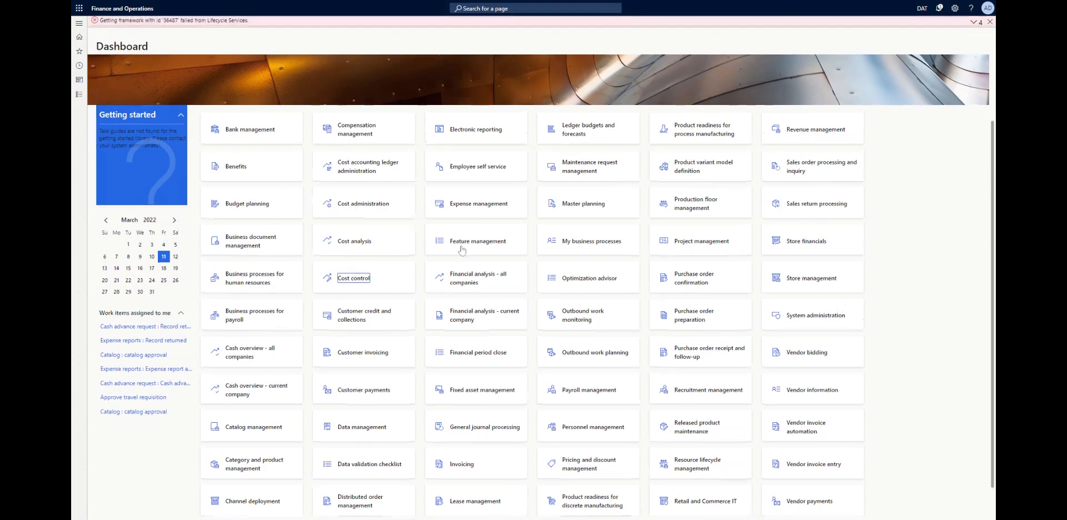
scroll(358, 285, "down", 2)
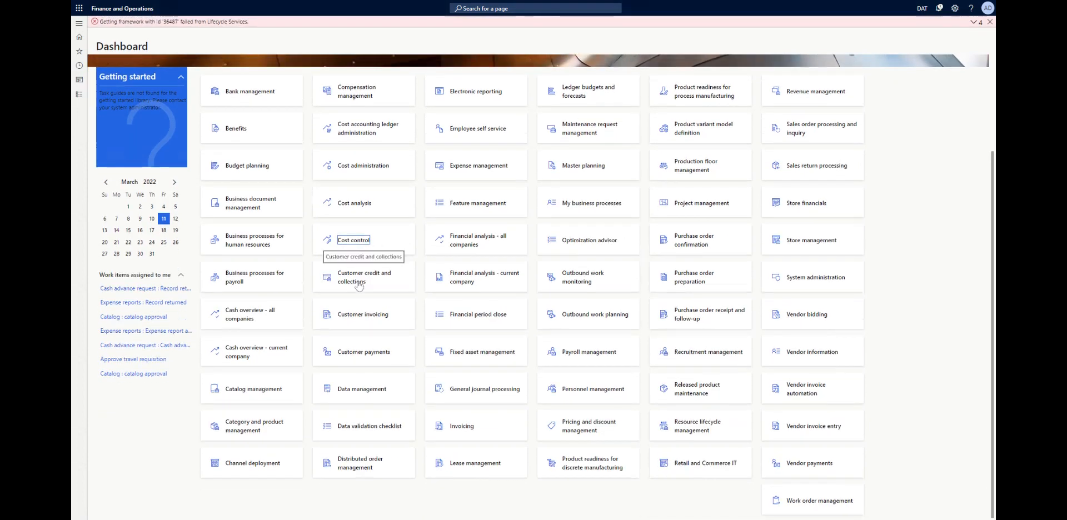
scroll(358, 286, "up", 2)
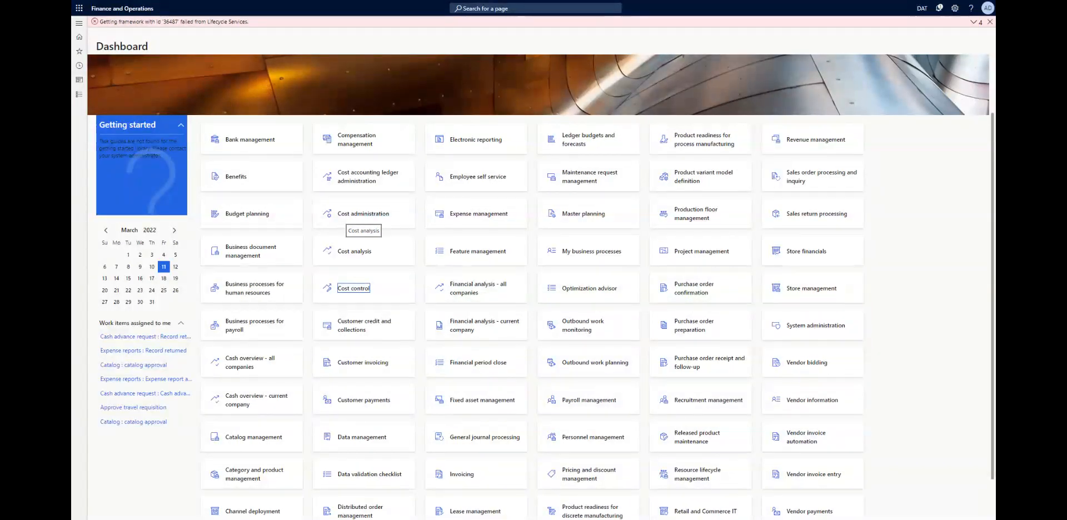
left_click(352, 257)
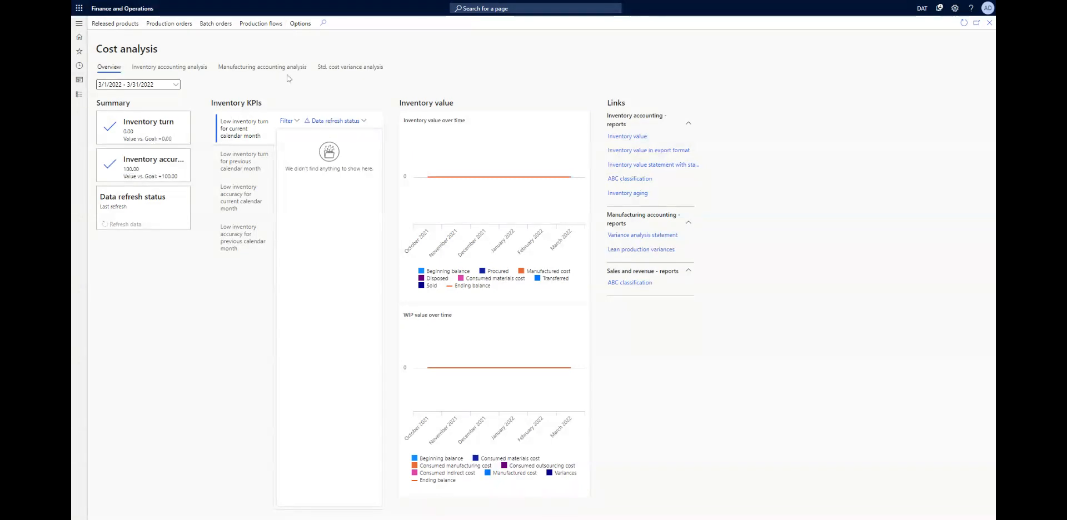
left_click(169, 68)
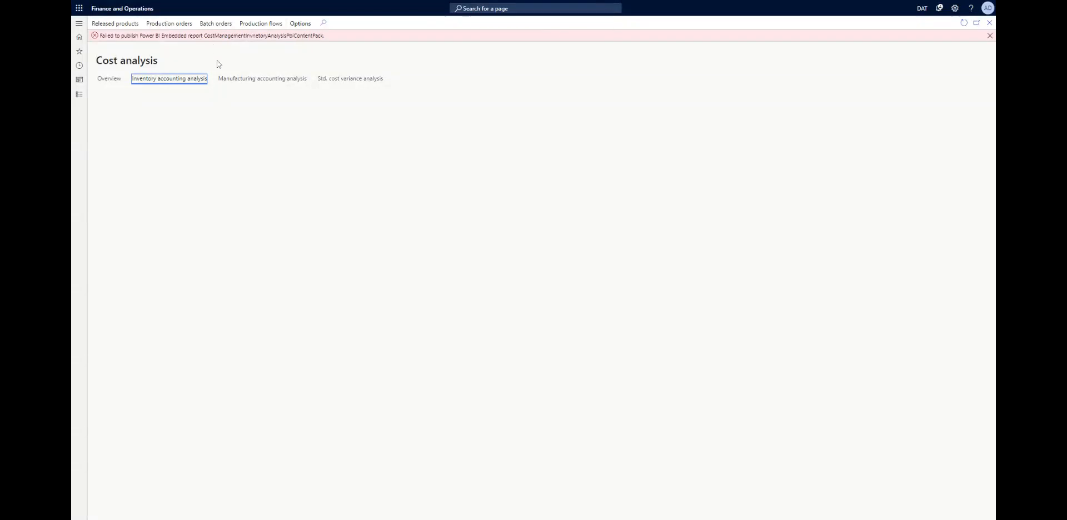
- View the Manufacturing accounting analysis and Std. cost variance analysis of the Cost analysis workspace, and return to the Overview
left_click(232, 79)
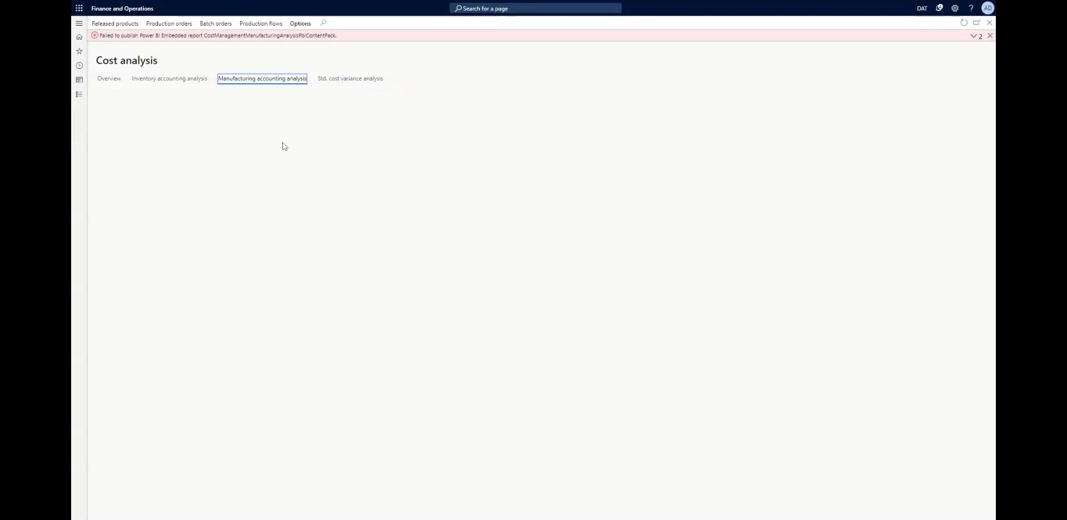
left_click(353, 79)
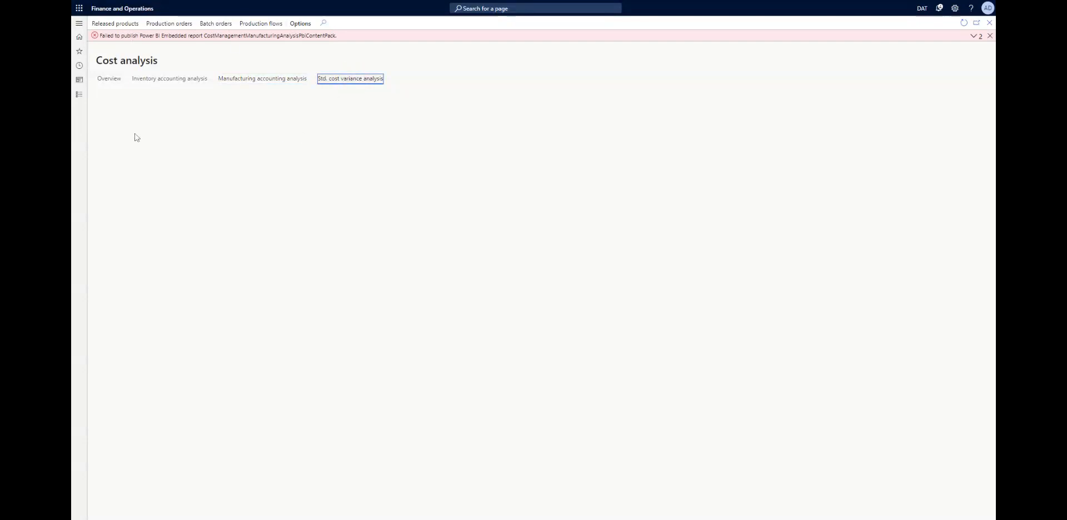
left_click(111, 79)
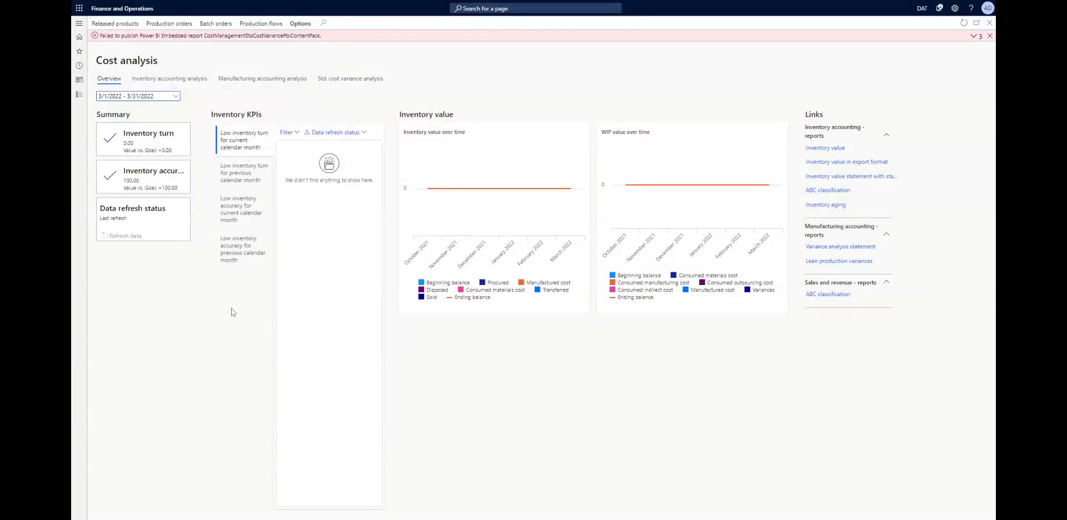
- Review the previous-month inventory turn and the current- and previous-month inventory accuracy lists under Inventory KPIs, and check the data refresh status
left_click(243, 175)
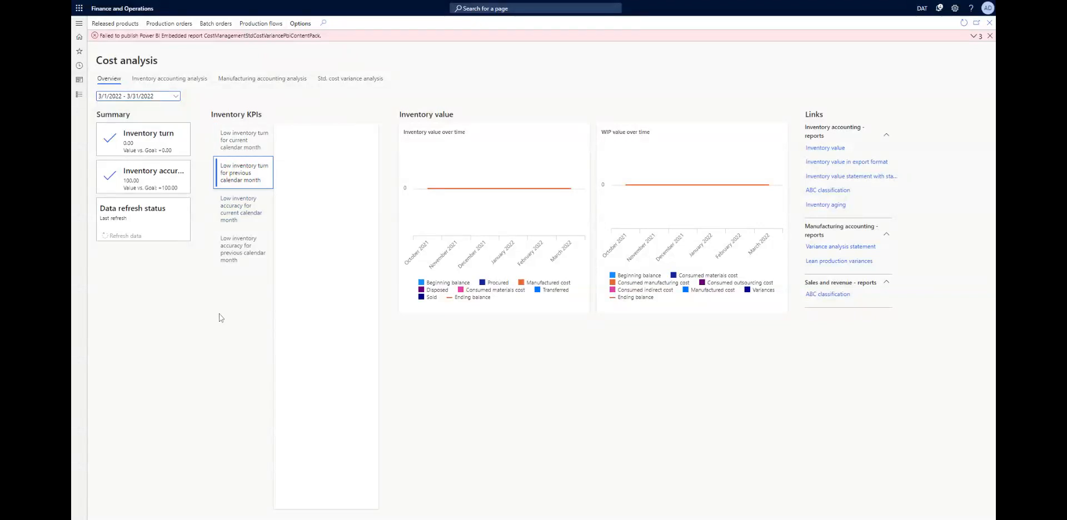
left_click(242, 211)
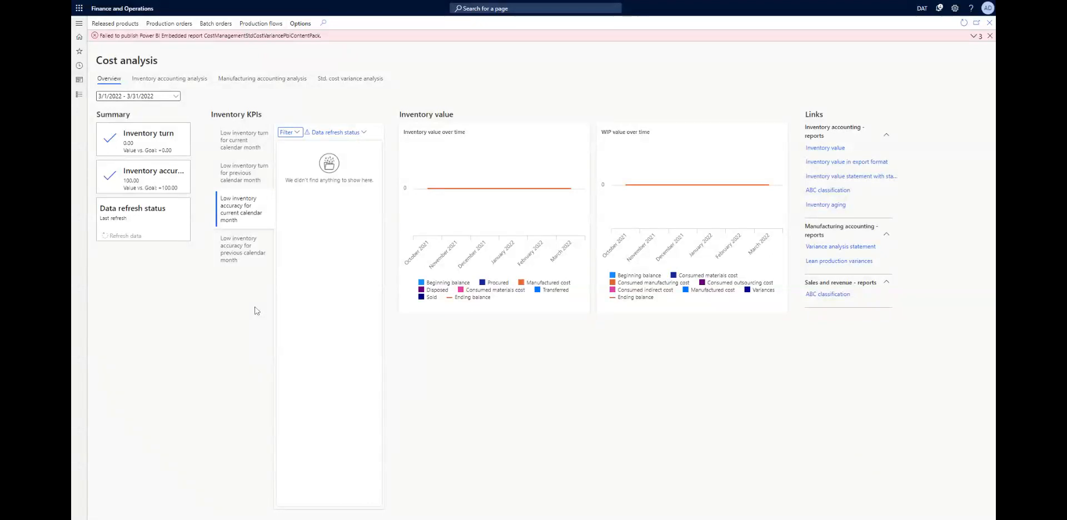
left_click(244, 260)
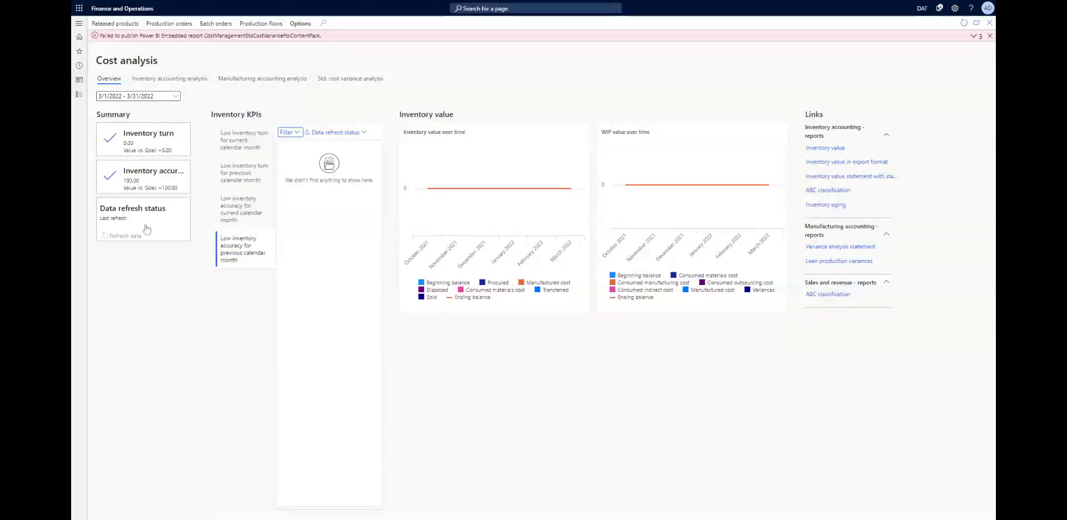
left_click(113, 228)
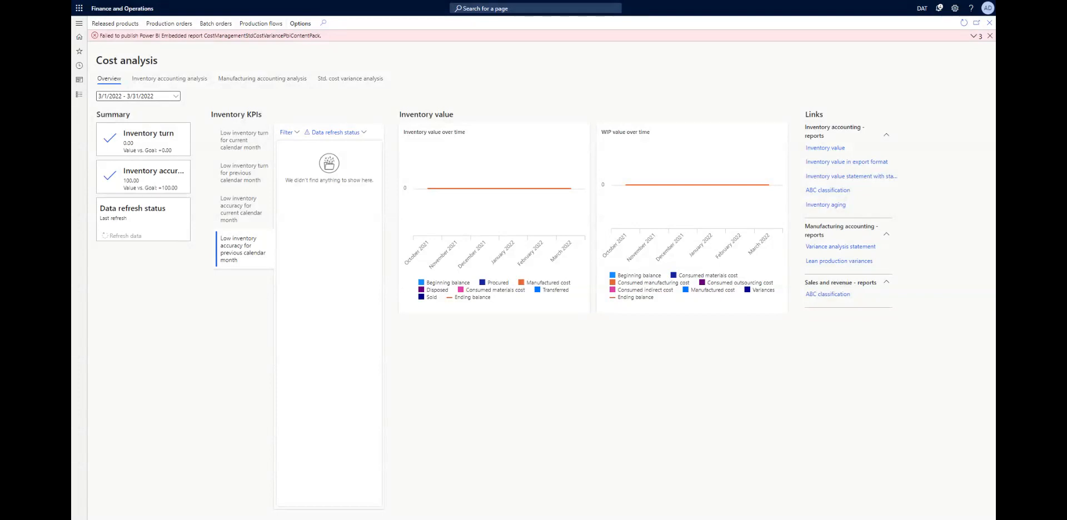
- Recheck the Inventory and Manufacturing accounting analyses, and go back to the Overview with its report links
left_click(168, 78)
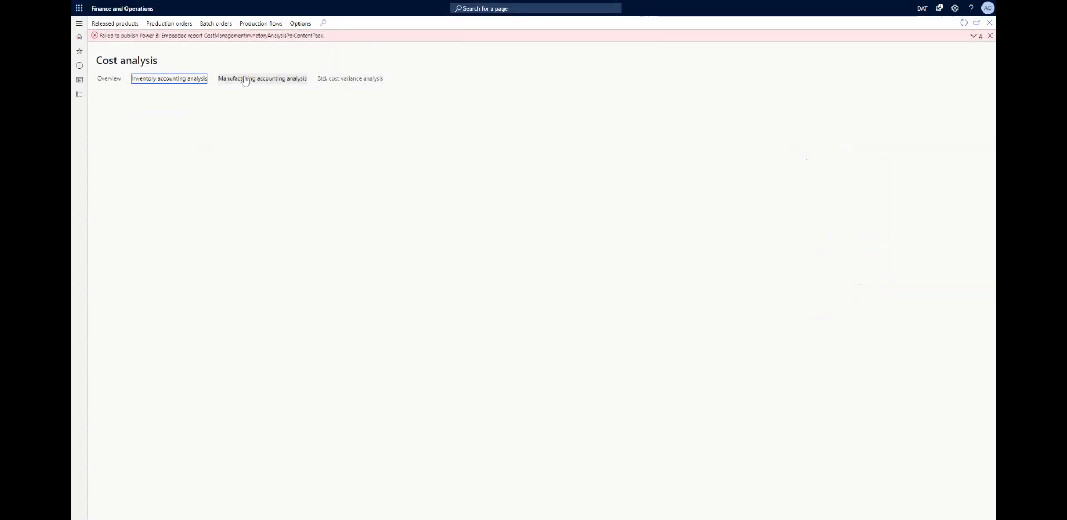
left_click(246, 80)
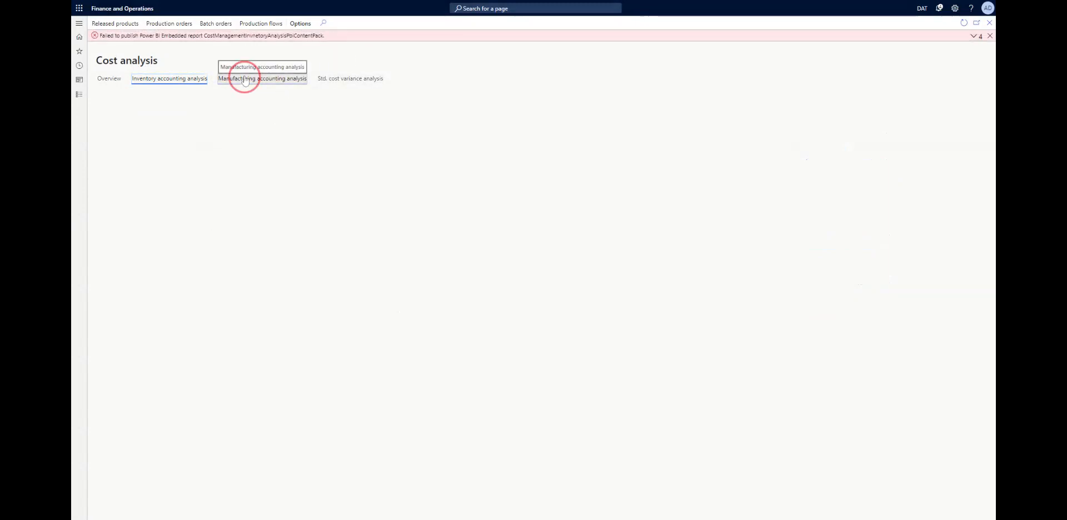
left_click(103, 81)
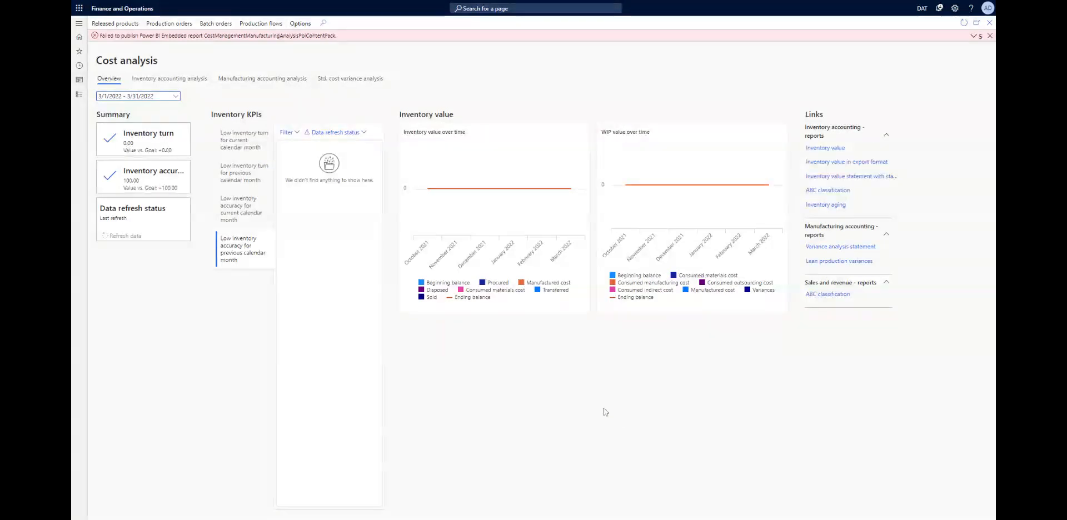
- Try to run the Inventory value report without a report ID, suppress future display of its selection criteria notice, and cancel the report
left_click(819, 148)
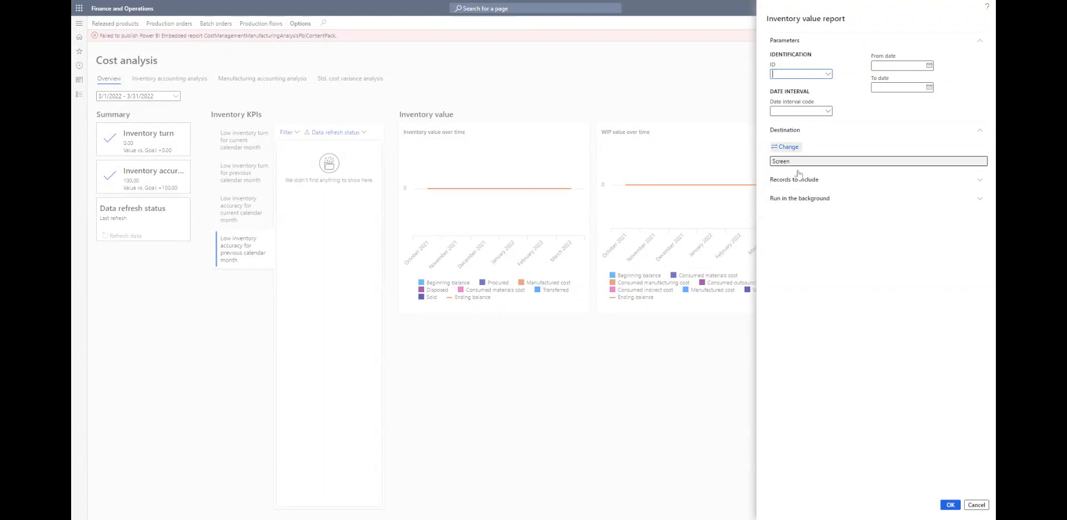
left_click(951, 505)
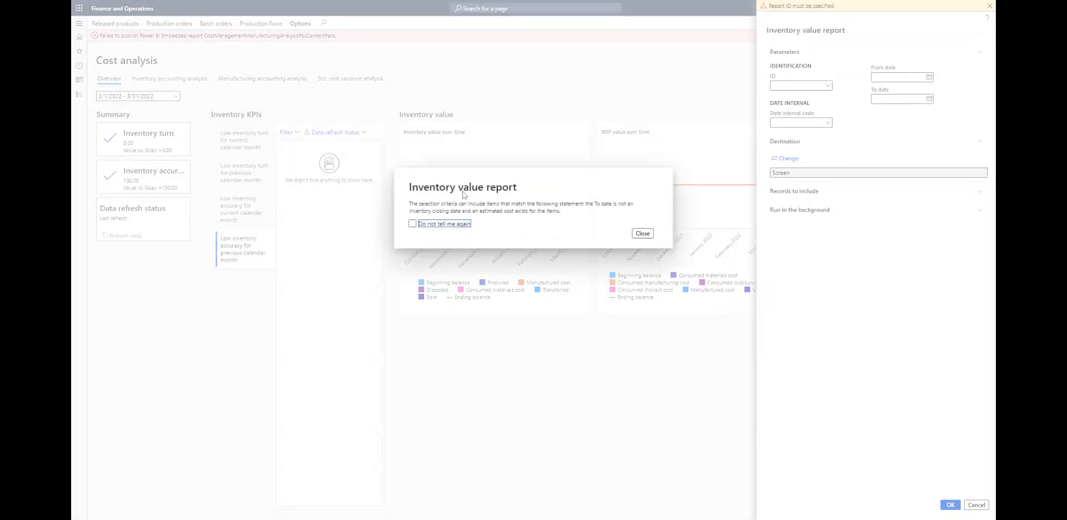
left_click(435, 224)
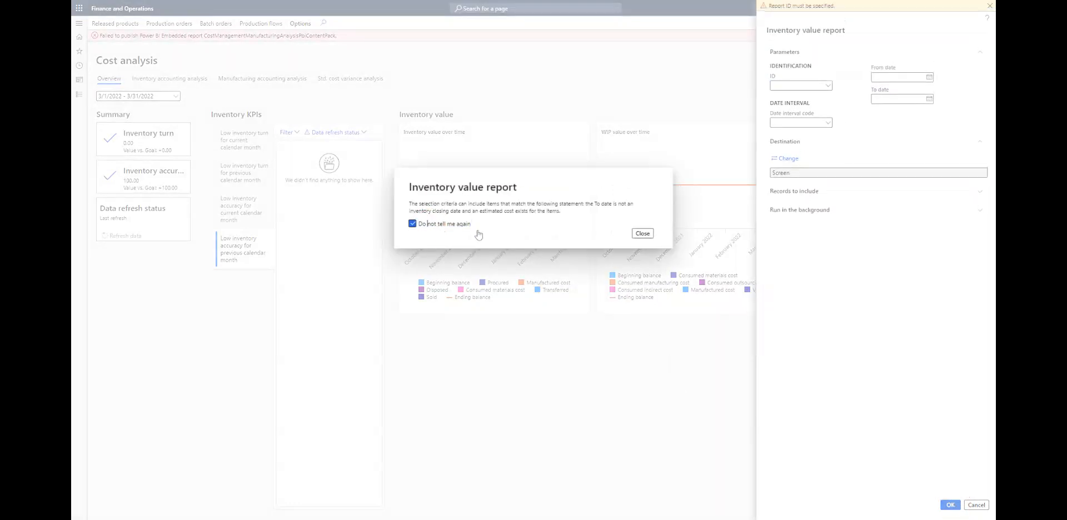
left_click(642, 234)
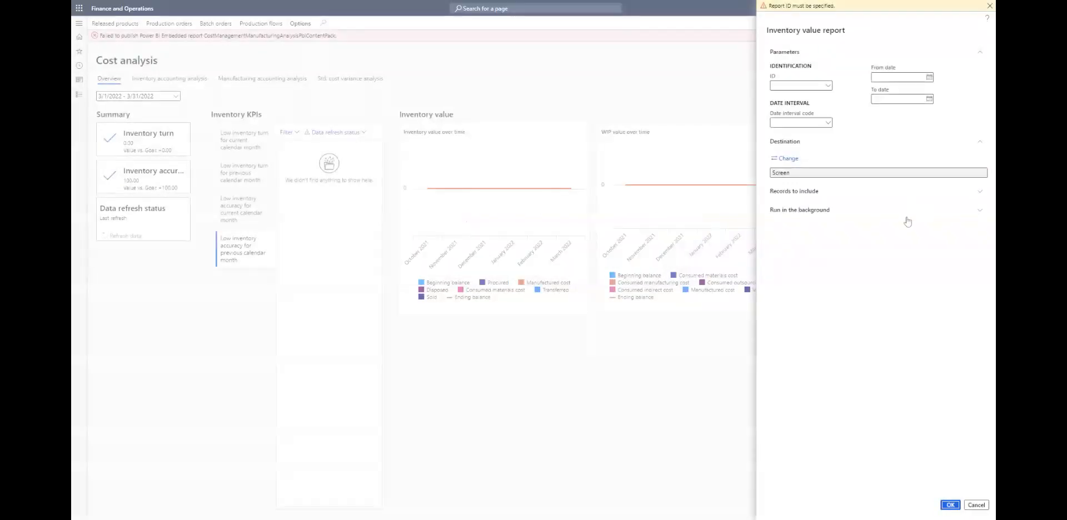
left_click(979, 509)
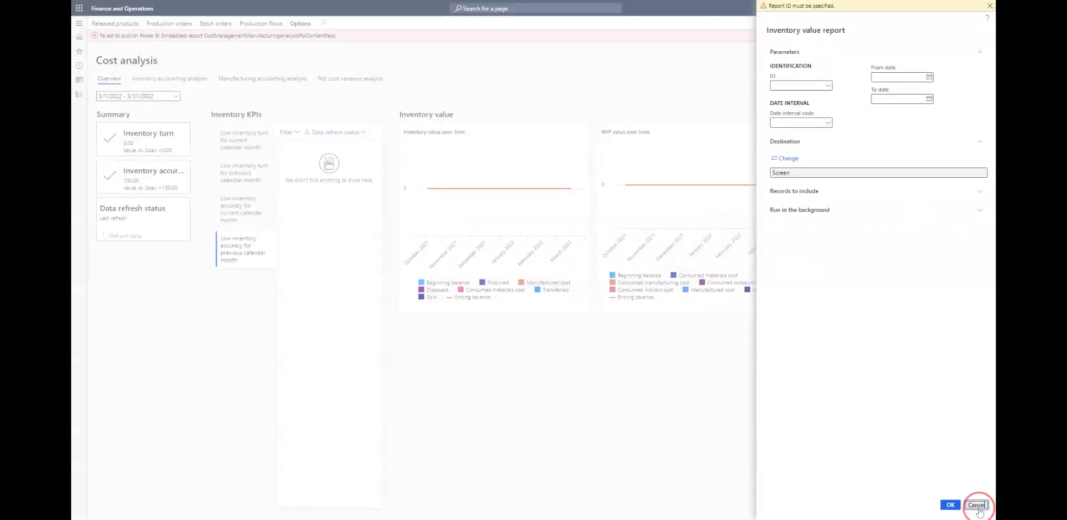
- Look at the parameters and Screen destination of the Inventory value in export format report, and cancel it
left_click(840, 163)
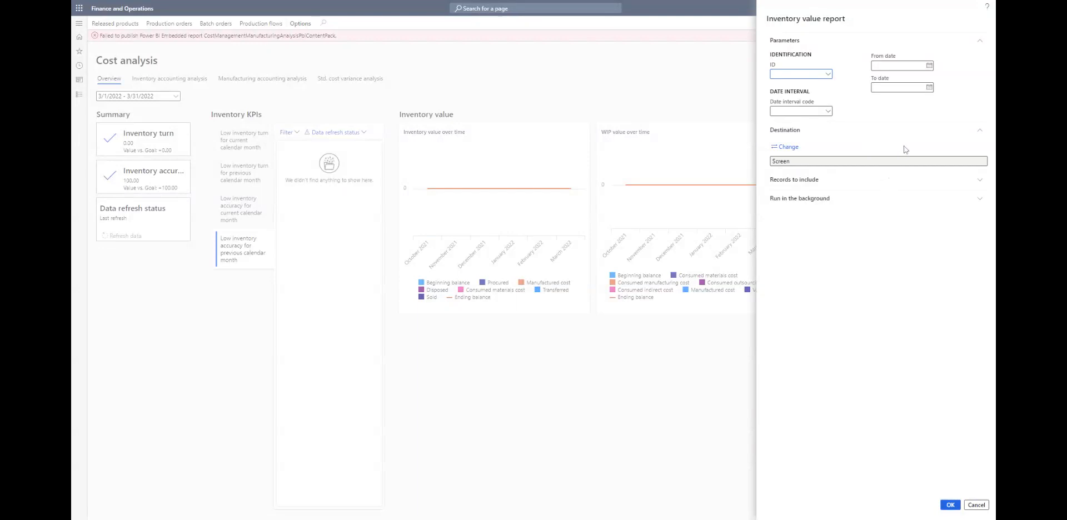
left_click(892, 161)
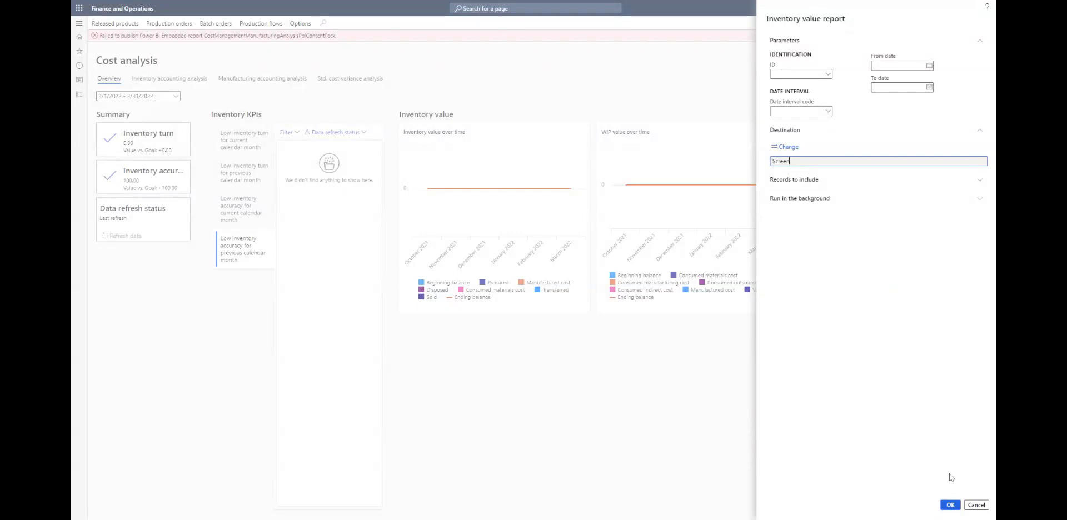
left_click(978, 507)
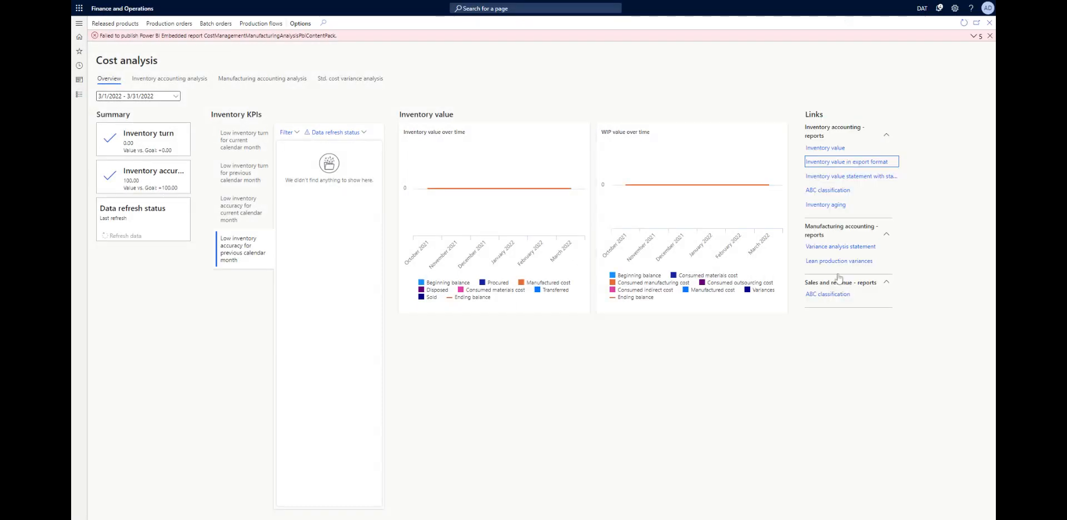
- Try to generate the inventory value statement report and the inventory ABC classification report, and dismiss the report message
left_click(827, 177)
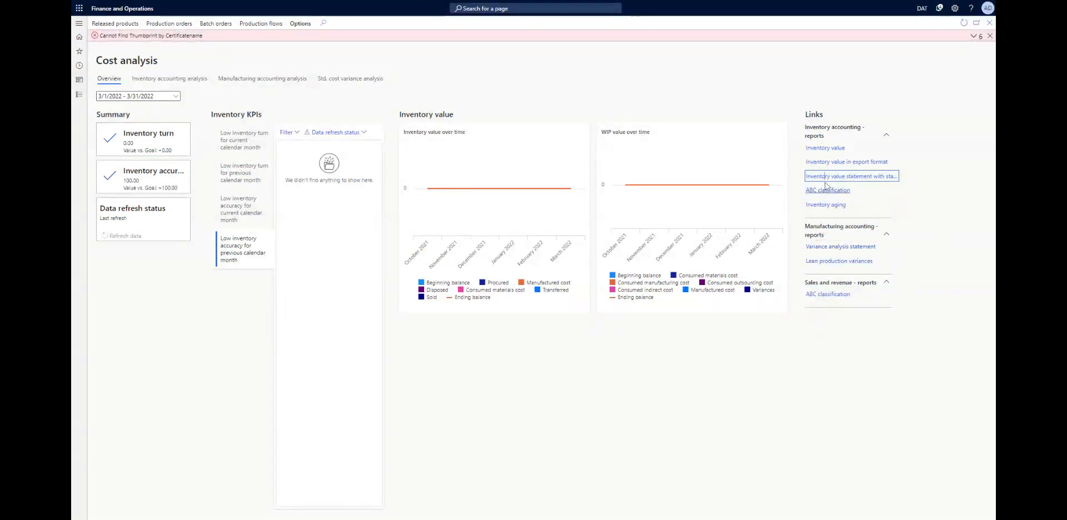
left_click(825, 178)
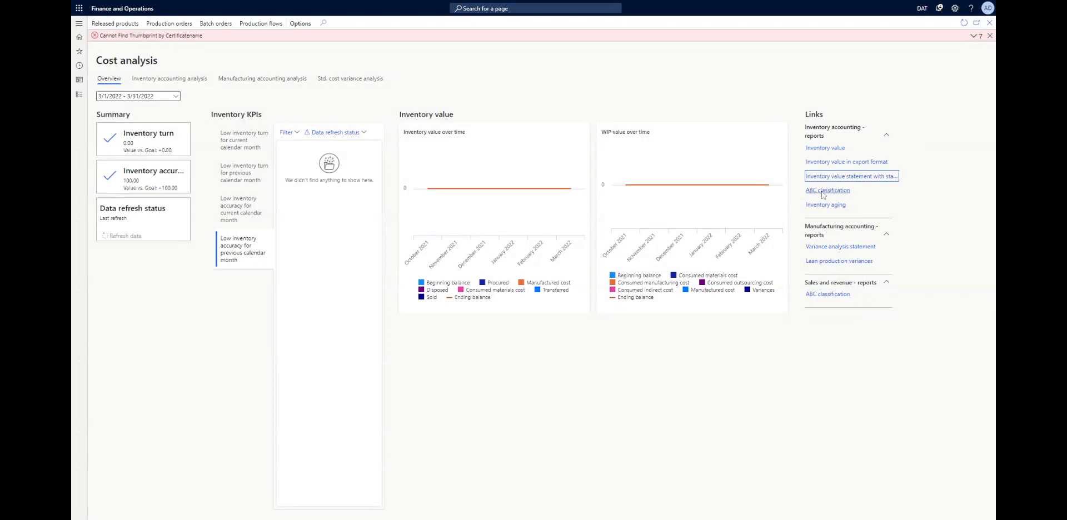
left_click(823, 191)
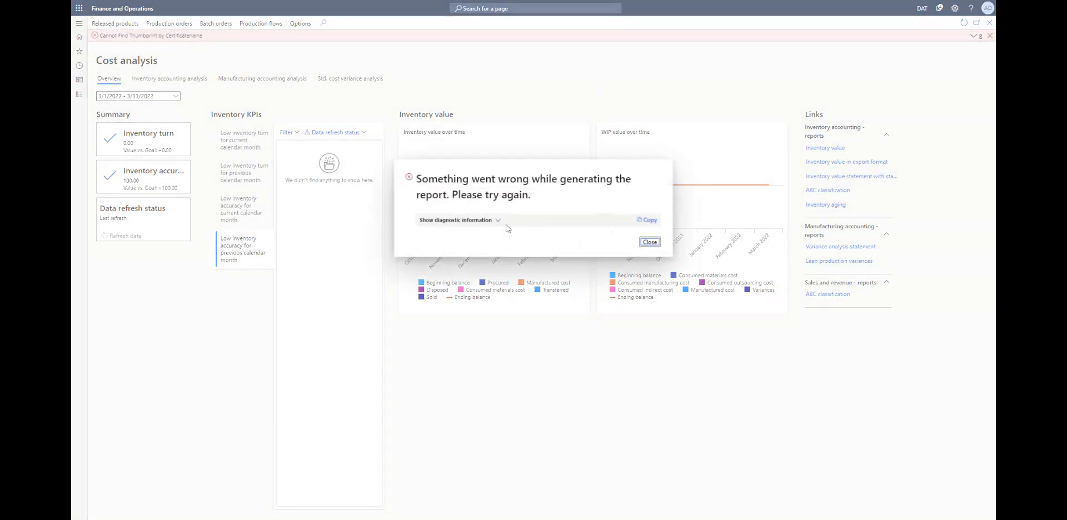
left_click(650, 242)
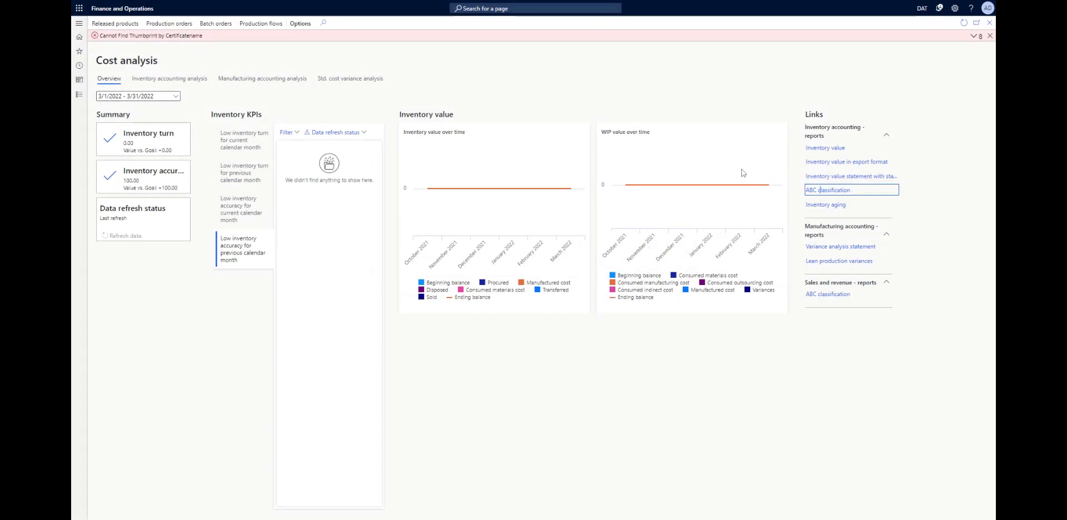
- Retry the inventory ABC classification report, inspect the diagnostic information for the report generation, and dismiss it
left_click(831, 191)
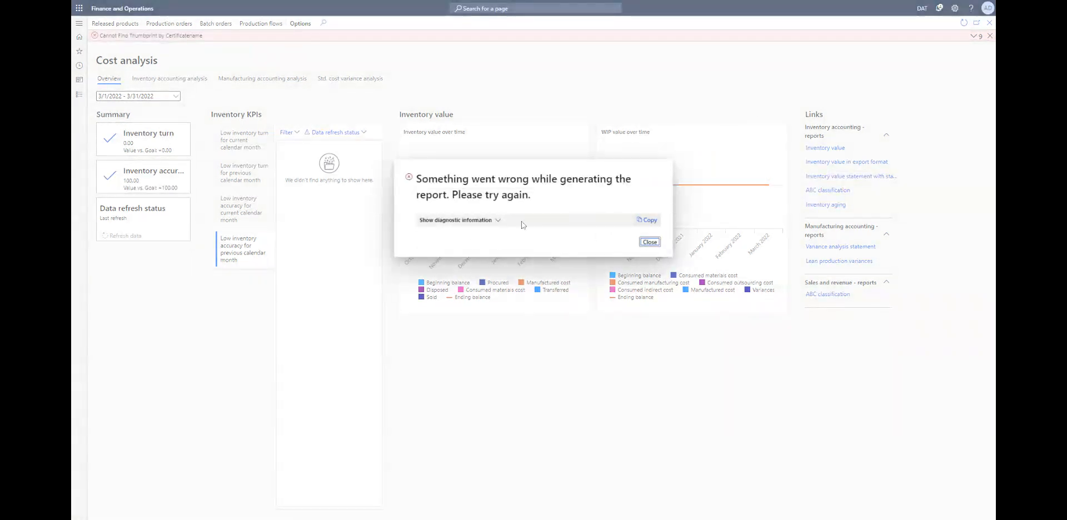
left_click(497, 223)
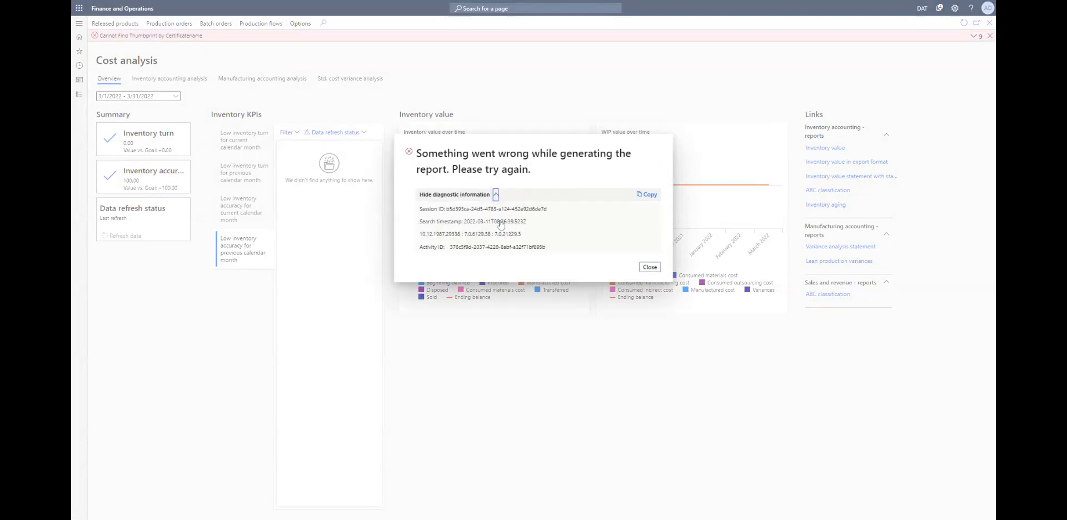
left_click(649, 267)
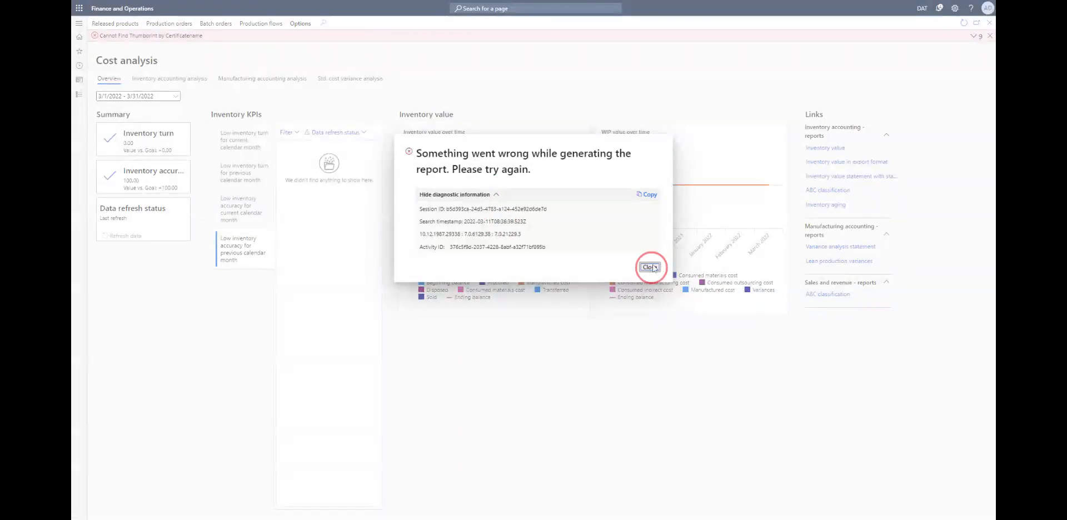
- Open the Inventory aging report parameters and check the available view options for Item number and Configuration
left_click(822, 207)
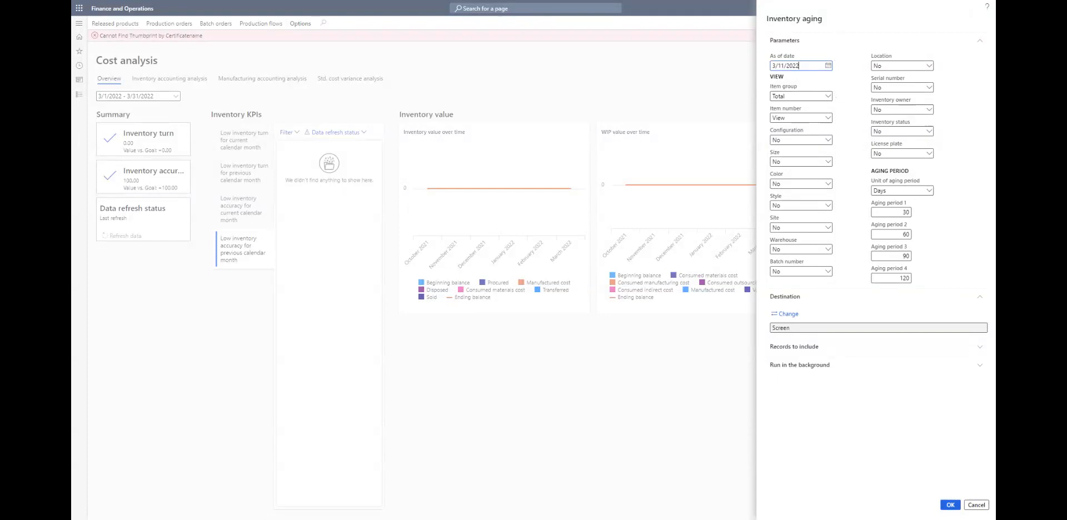
left_click(829, 118)
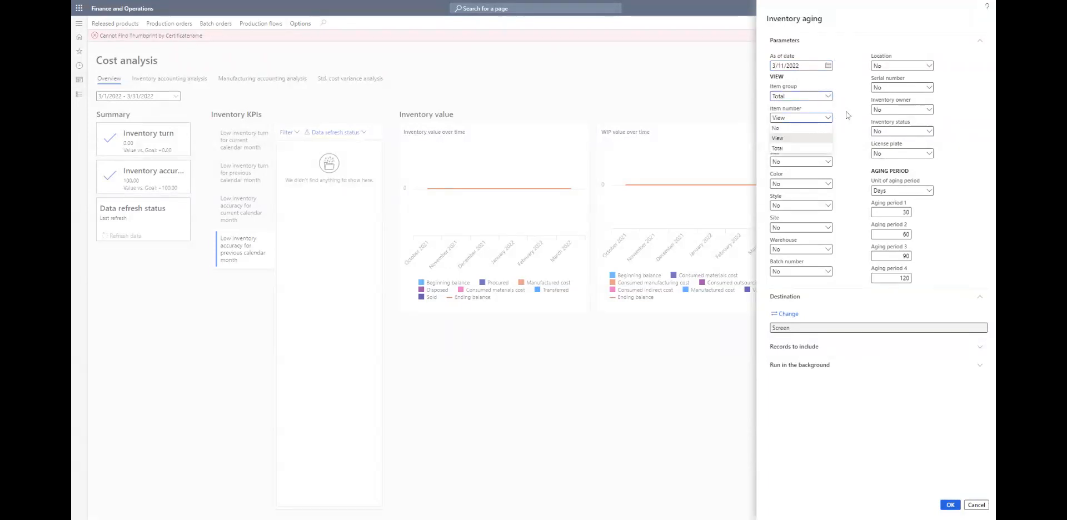
left_click(847, 115)
left_click(828, 140)
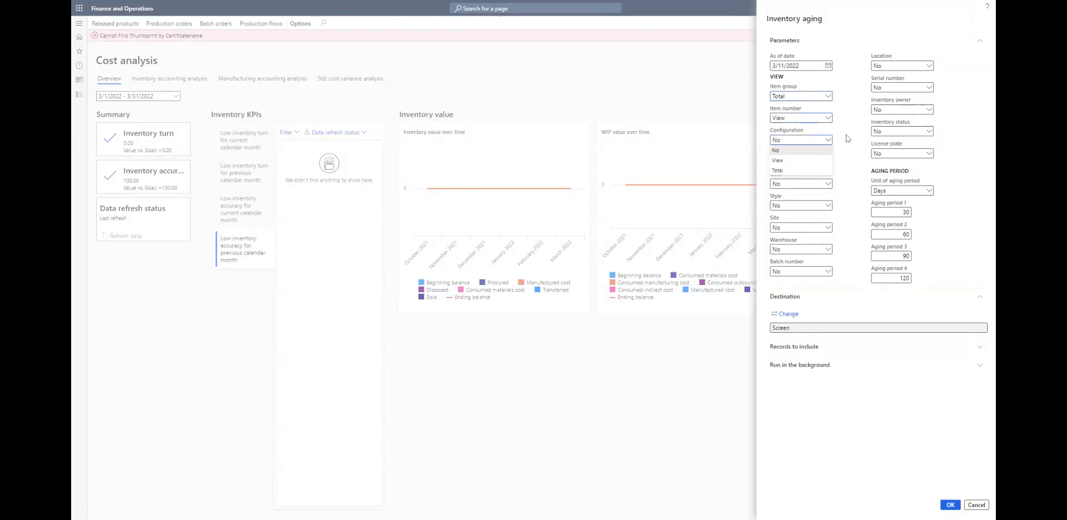
left_click(849, 161)
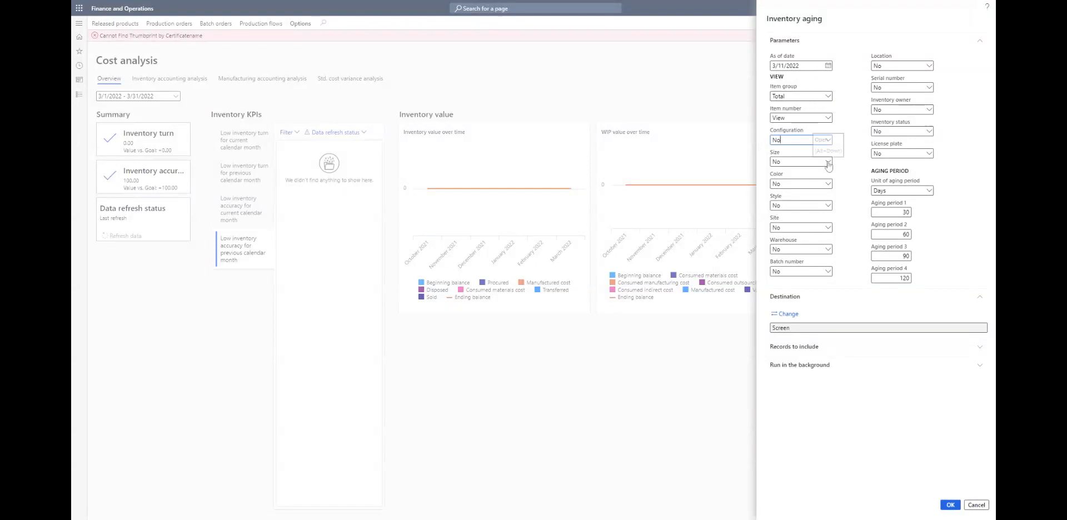
- Set both the Size and Color parameters of the Inventory aging report to View
left_click(829, 162)
left_click(848, 161)
left_click(828, 184)
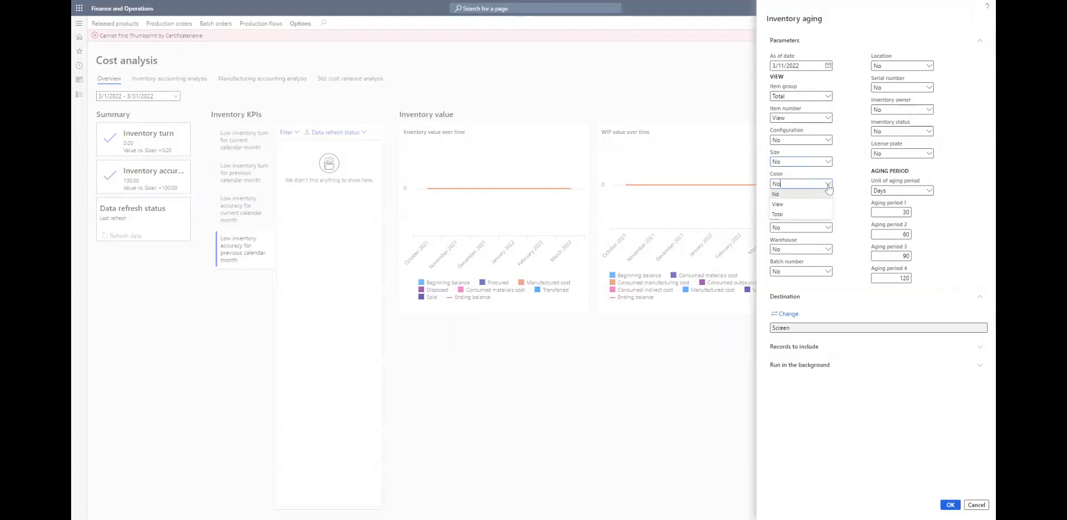
left_click(810, 204)
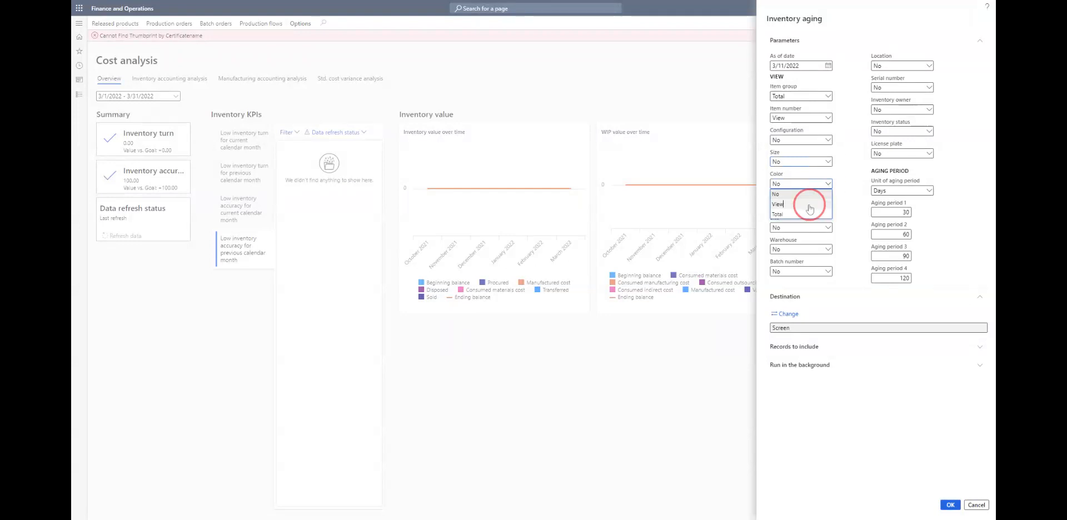
left_click(828, 161)
left_click(802, 183)
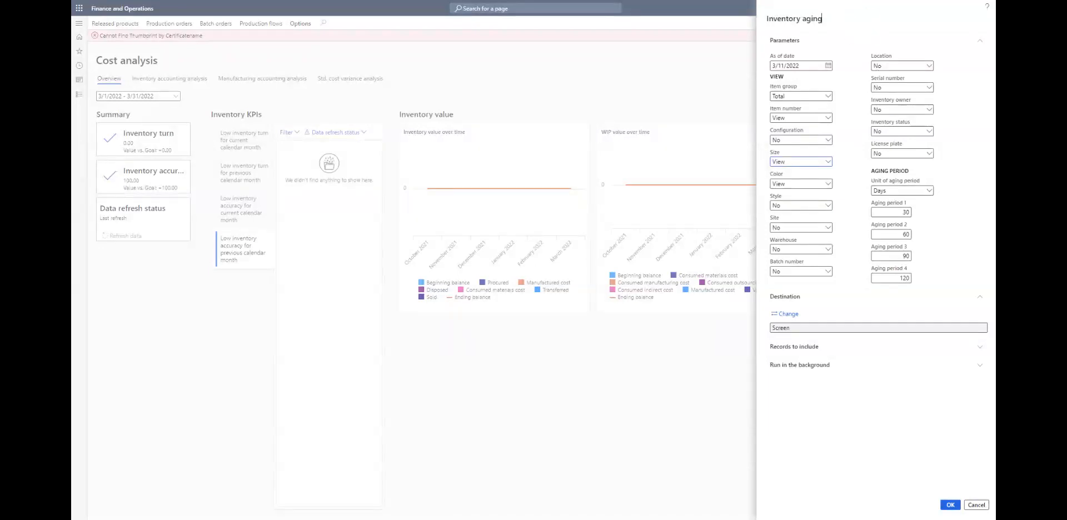
- Set Serial number, Inventory owner and Inventory status of the Inventory aging report to Total, and check the unit options for the aging period
left_click(930, 89)
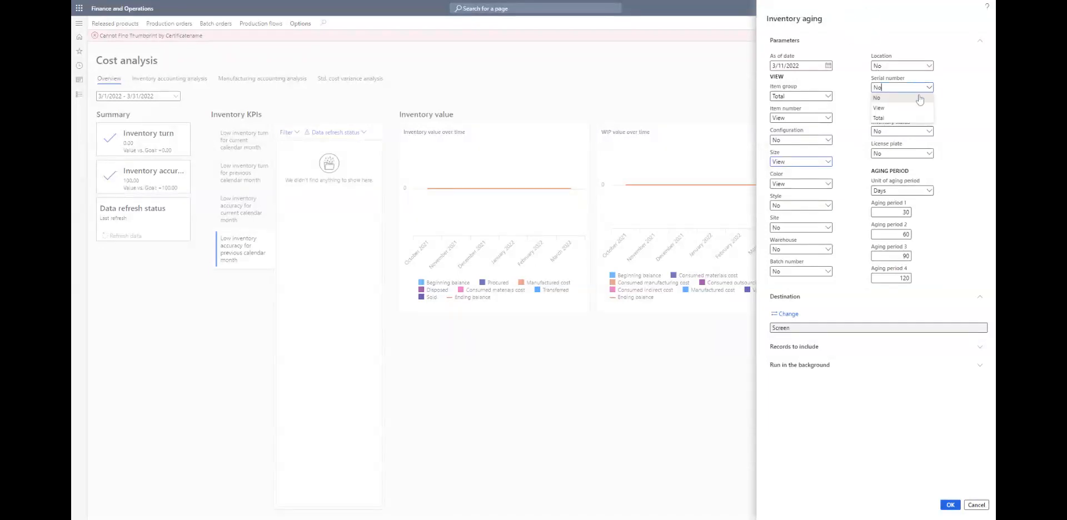
left_click(888, 118)
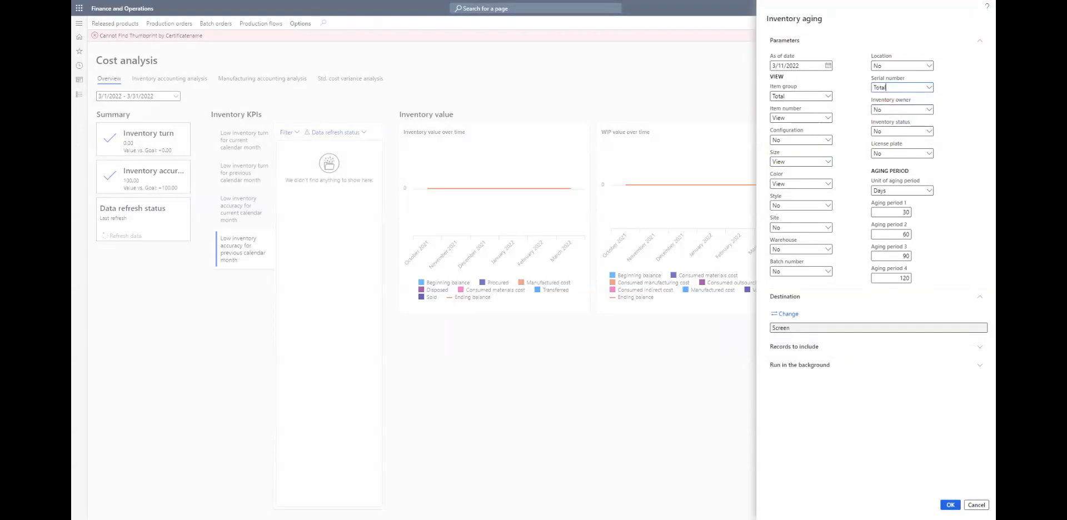
left_click(929, 109)
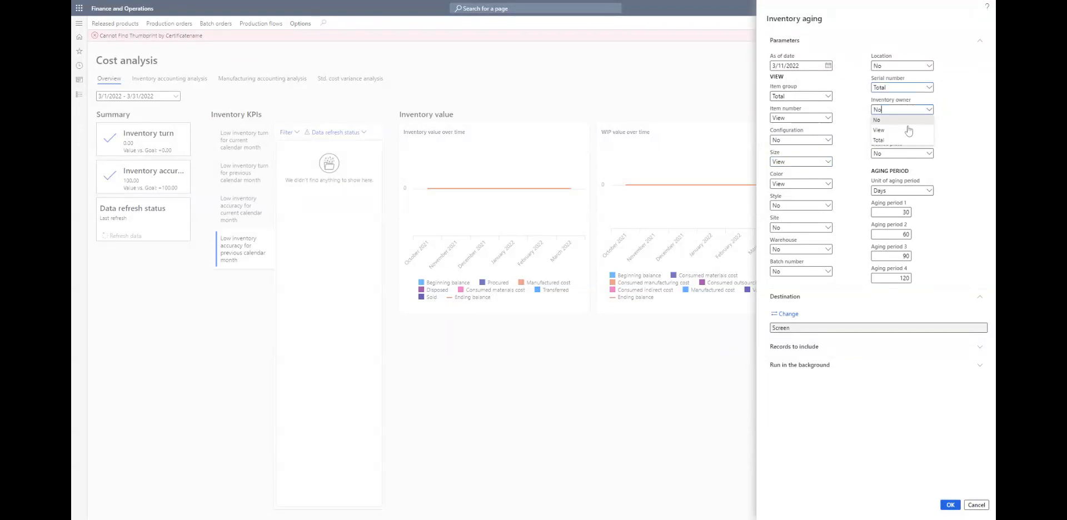
left_click(879, 140)
left_click(928, 132)
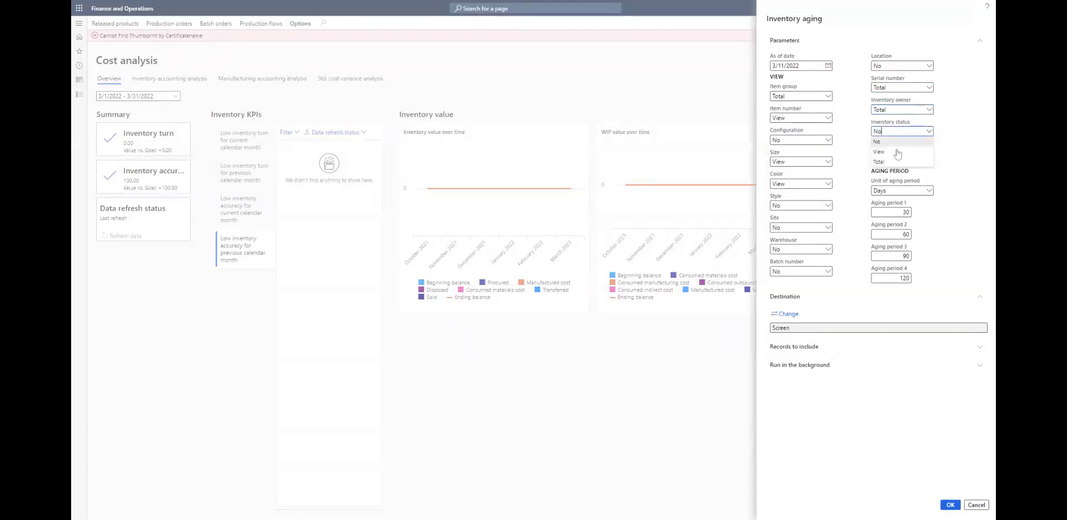
left_click(890, 163)
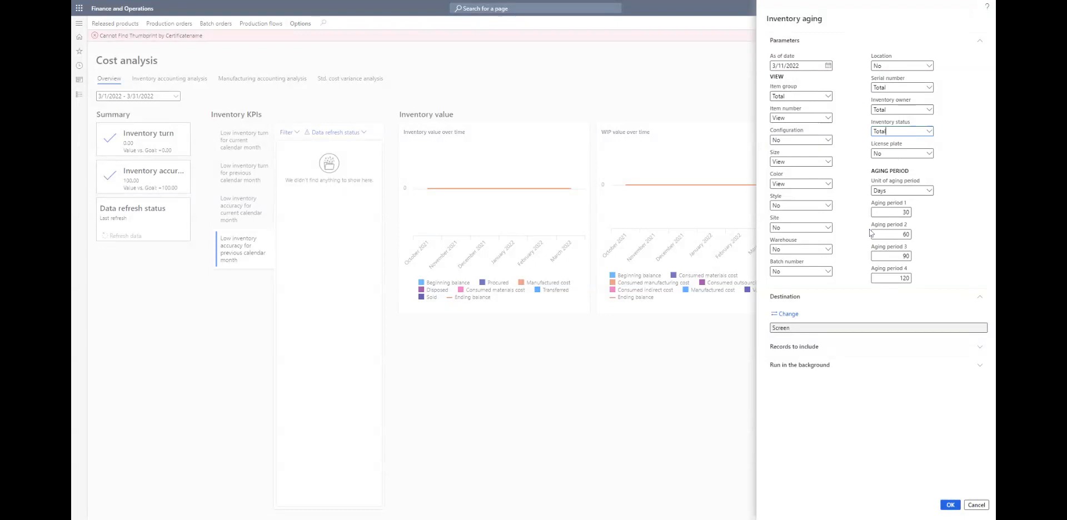
left_click(929, 190)
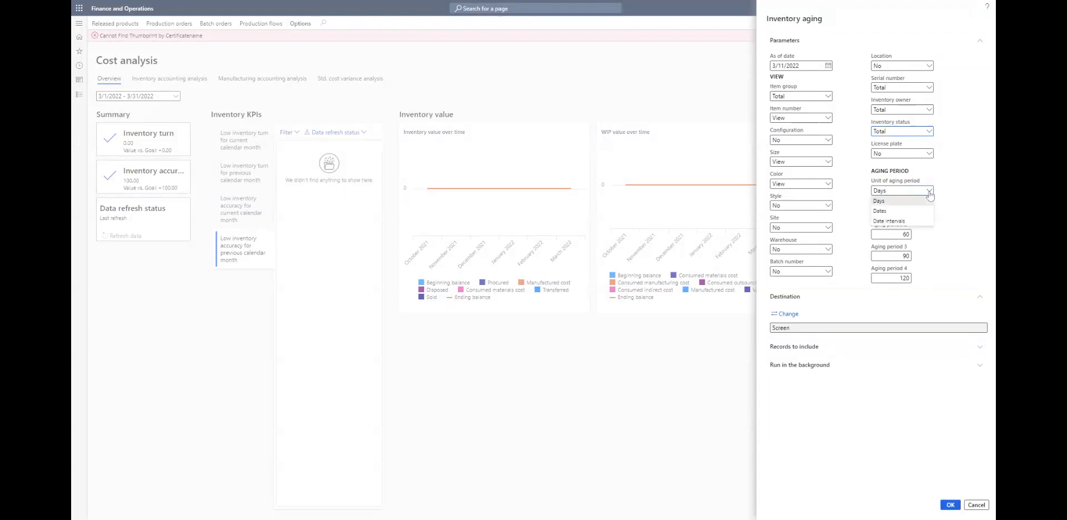
left_click(929, 191)
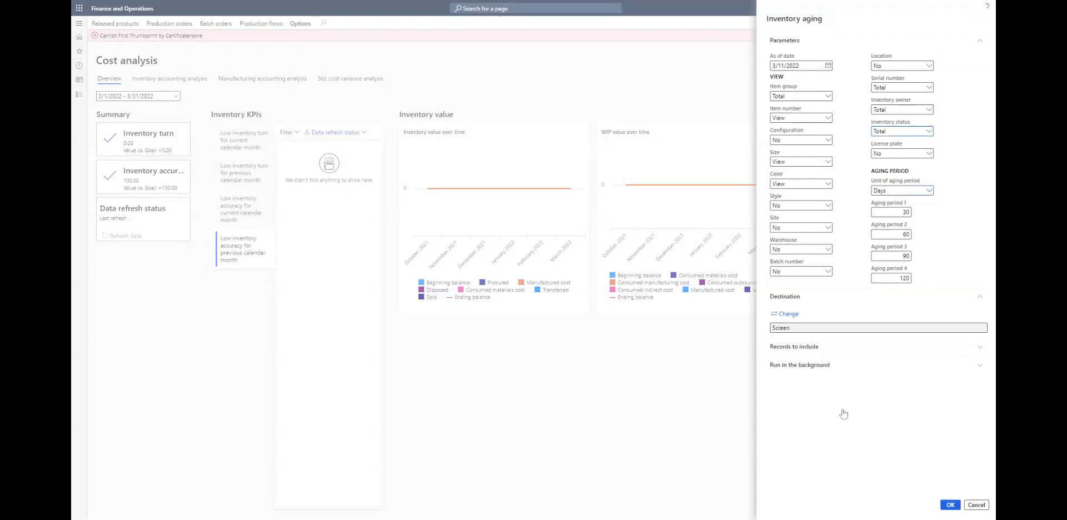
- Try to generate the Inventory aging report, inspect the diagnostic information of the report message, and dismiss it
left_click(951, 505)
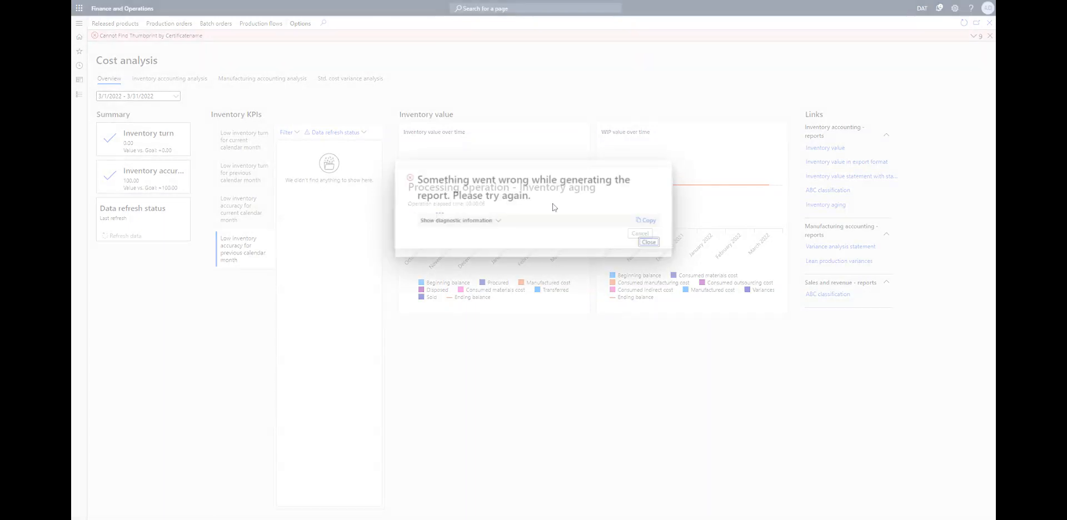
left_click(498, 221)
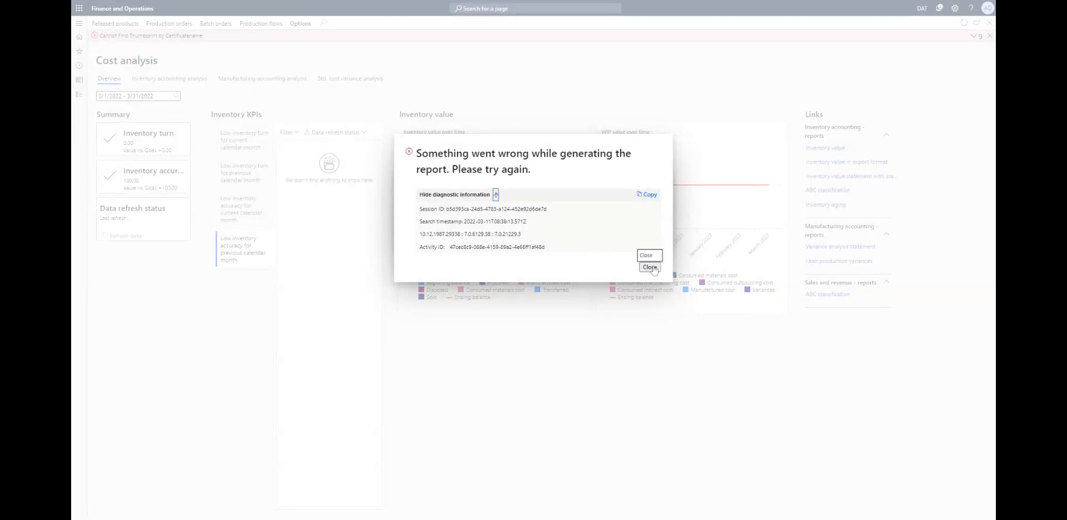
left_click(650, 268)
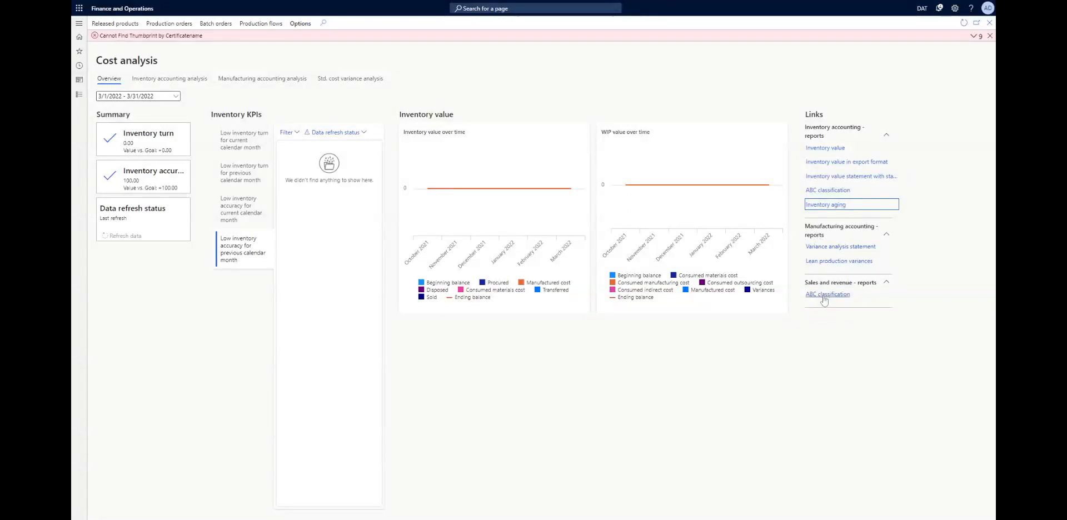
- Show the low inventory turn KPI for the current calendar month, and expand and dismiss the Cost analysis error messages
left_click(239, 142)
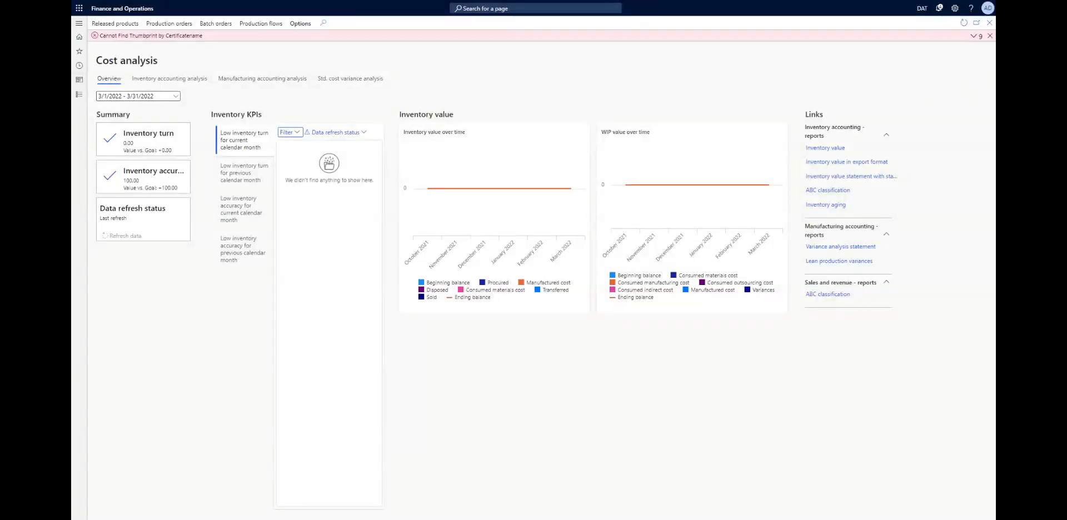
left_click(973, 35)
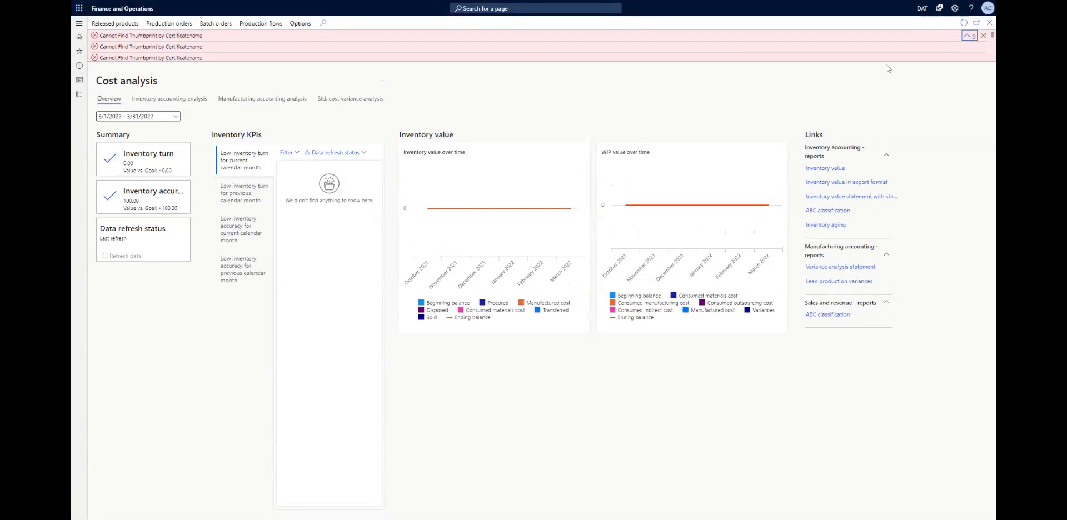
left_click(984, 35)
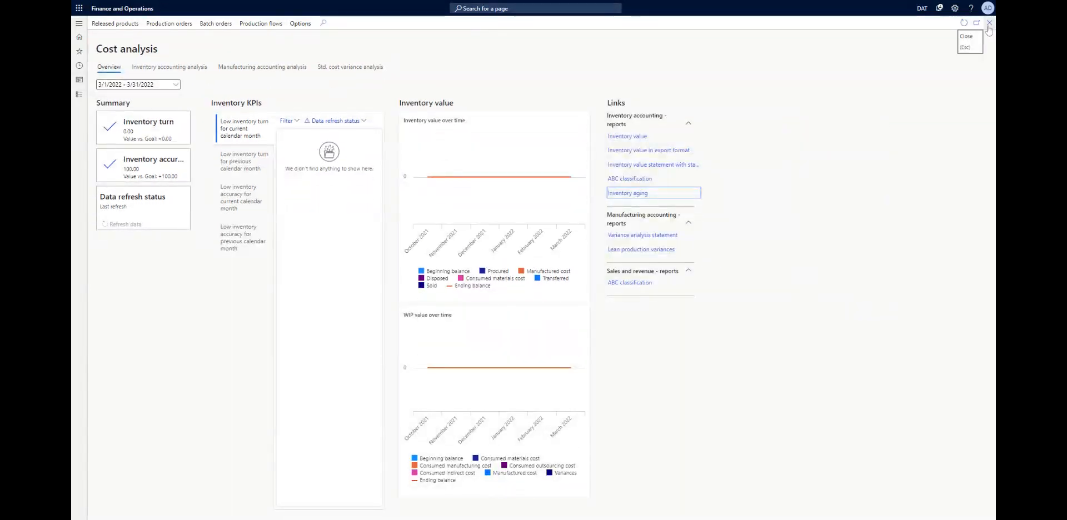
- Leave the Cost analysis workspace and open the Cost administration workspace from the dashboard
left_click(989, 23)
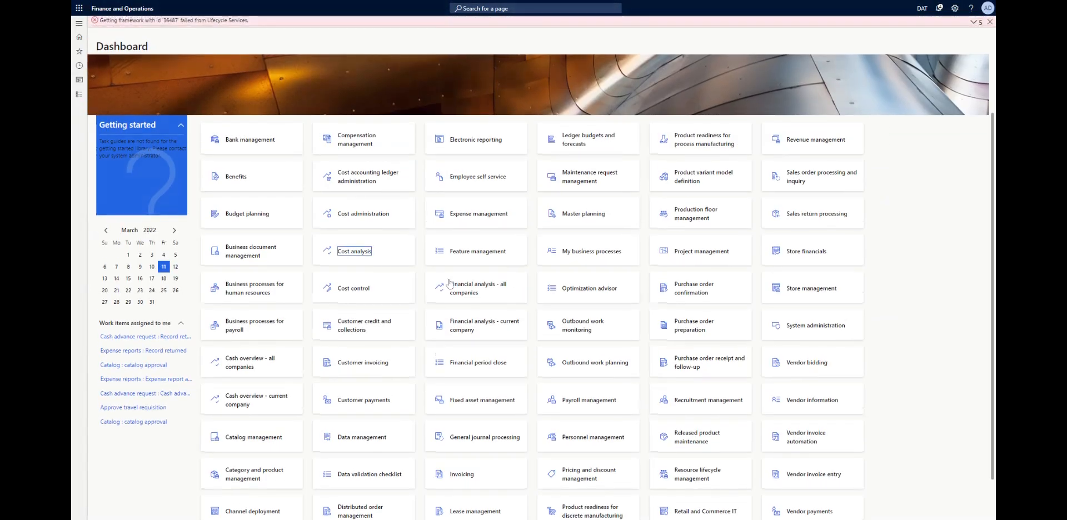
scroll(369, 269, "down", 2)
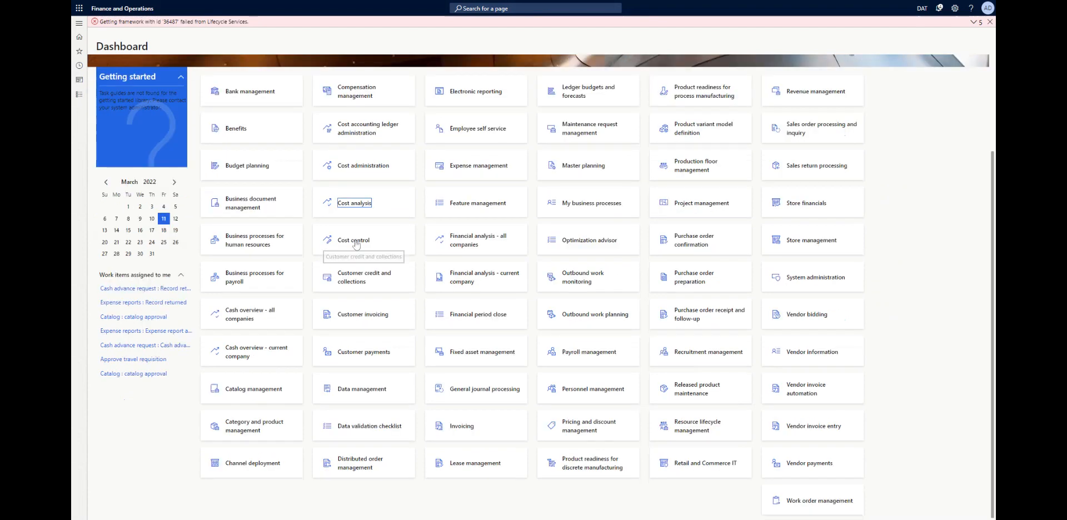
left_click(373, 168)
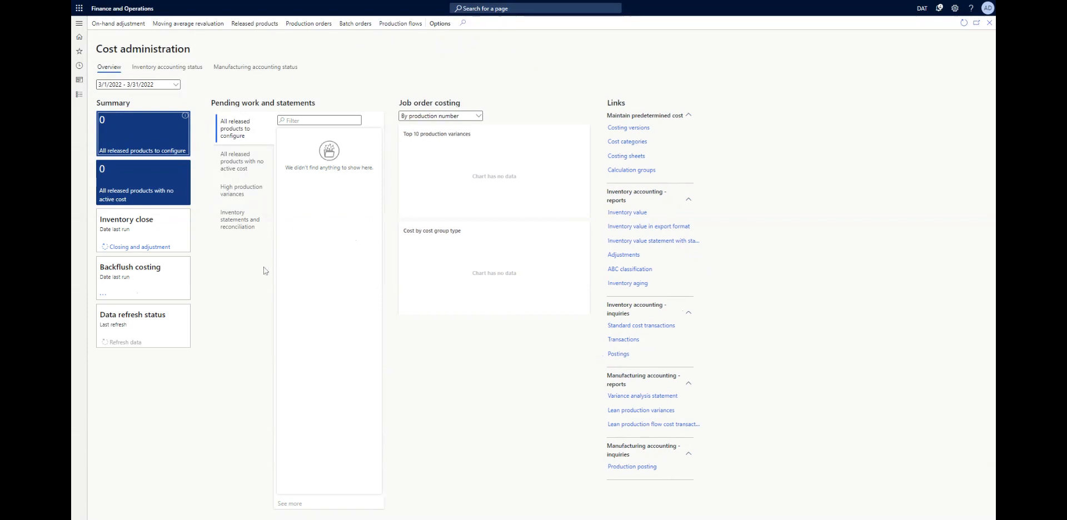
- Review the pending work and statements lists and the inventory and manufacturing accounting status pages, and return to the Cost administration overview
left_click(248, 161)
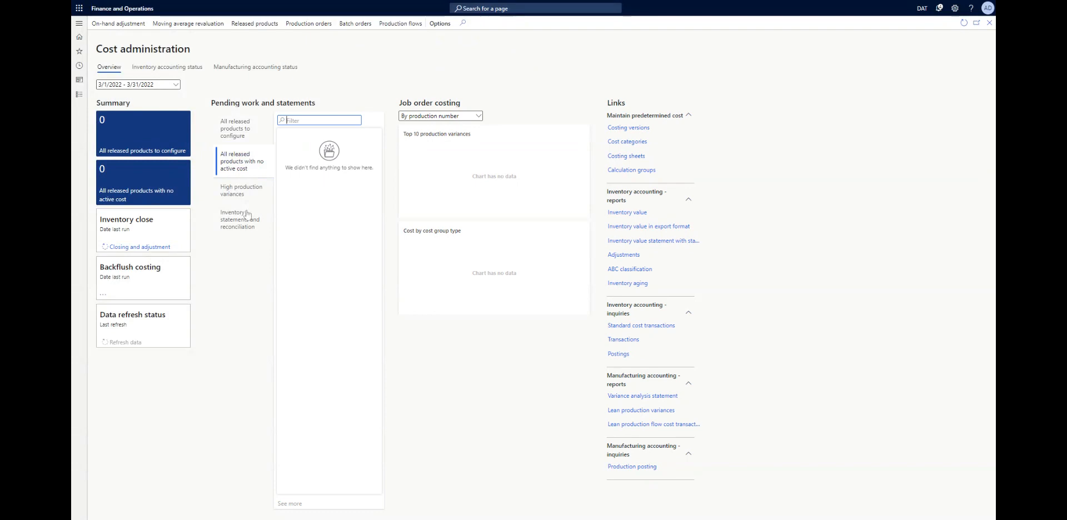
left_click(244, 190)
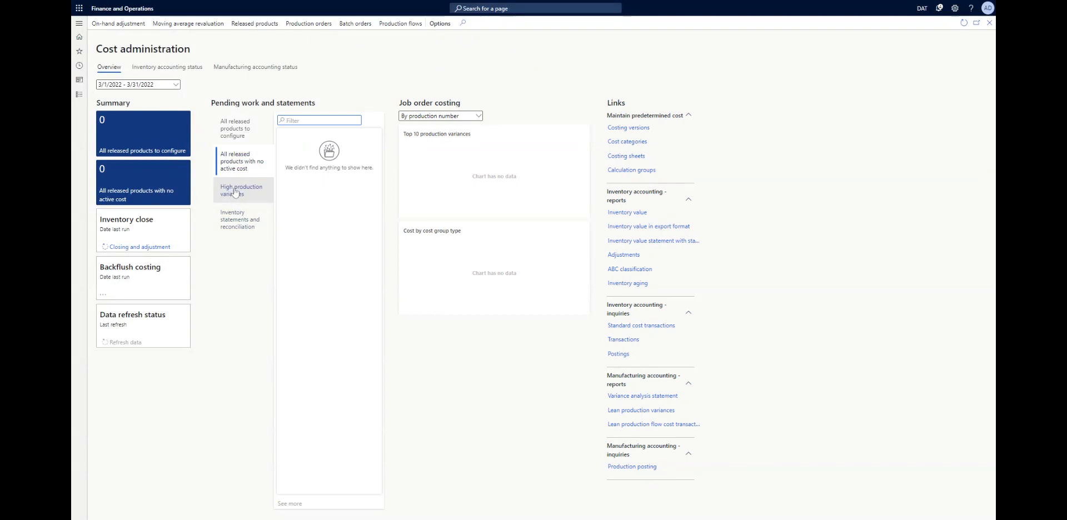
left_click(237, 224)
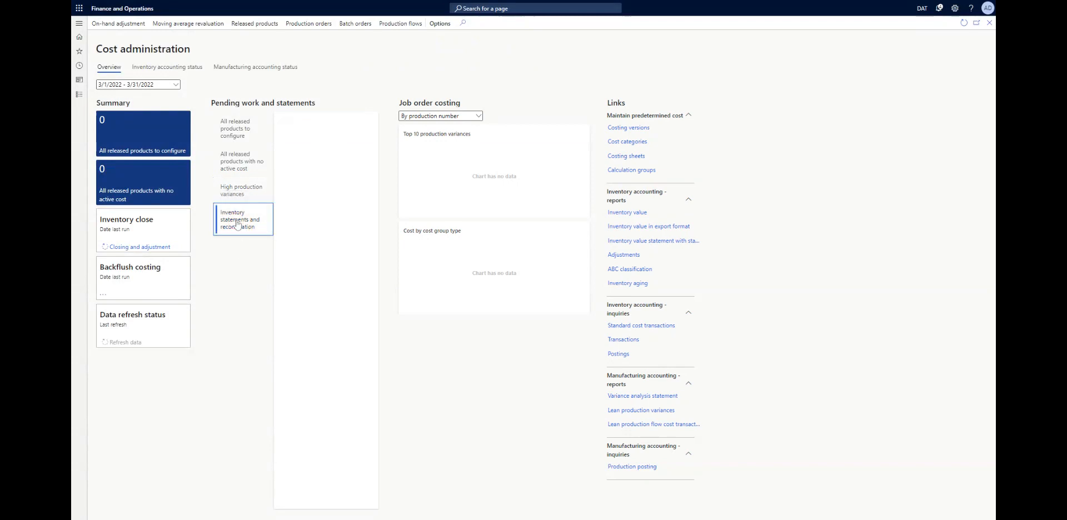
left_click(179, 69)
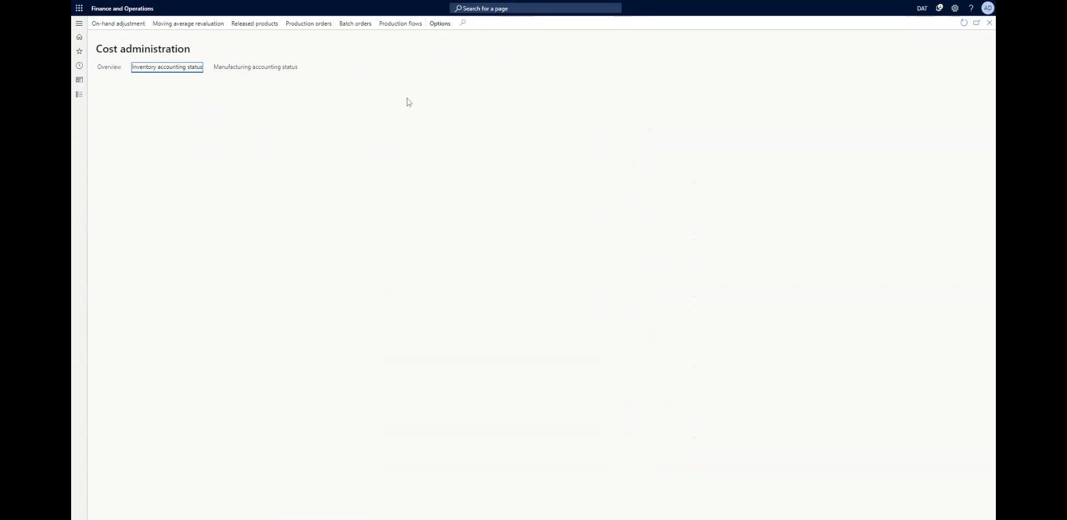
left_click(243, 66)
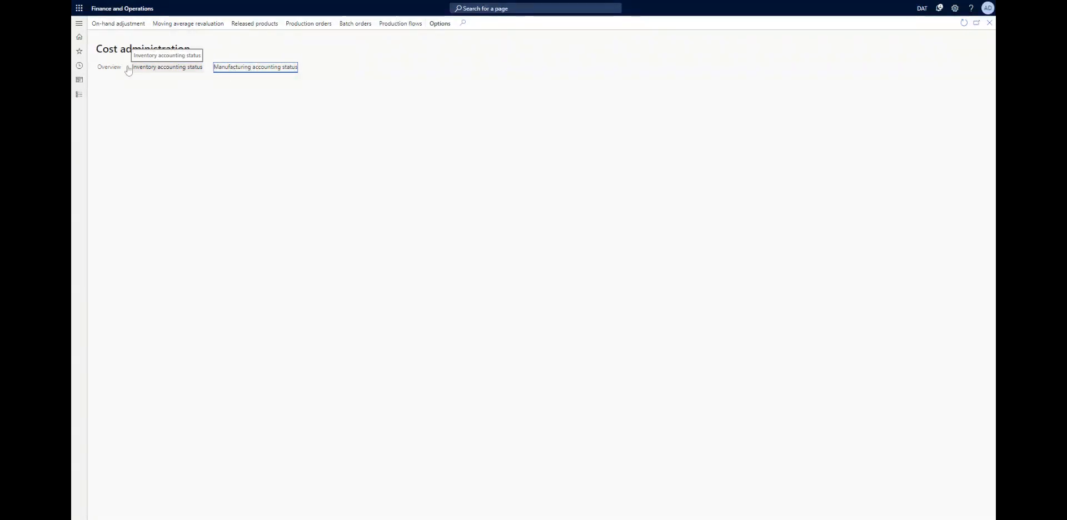
left_click(111, 69)
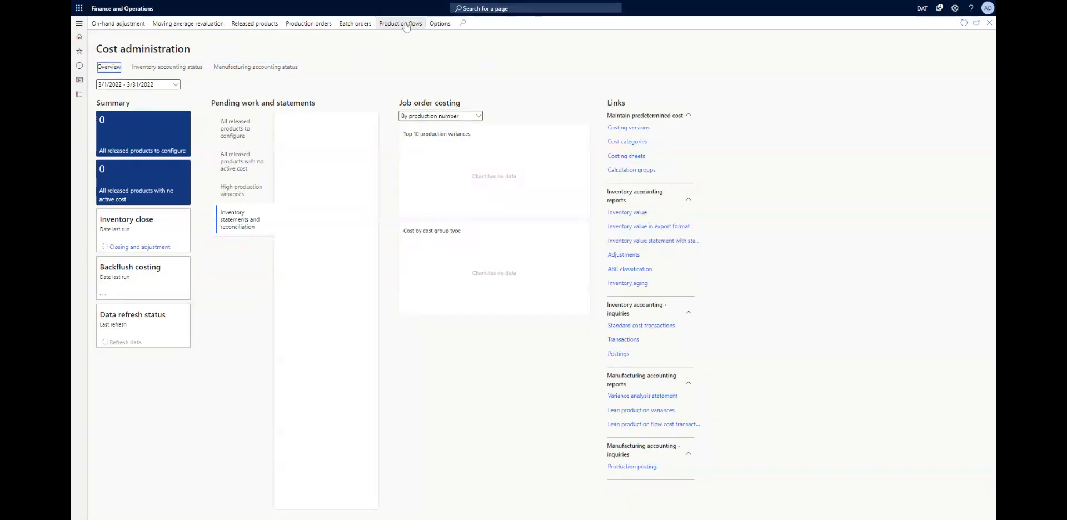
- Open the on-hand adjustment and select on-hand inventory with adjustment per Style, Site and Location
left_click(127, 26)
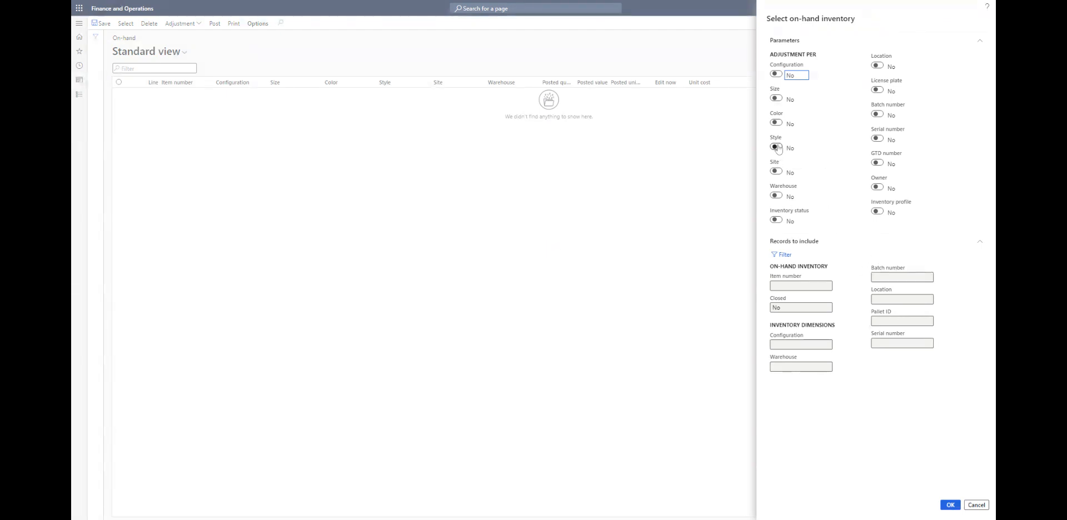
left_click(776, 170)
left_click(776, 147)
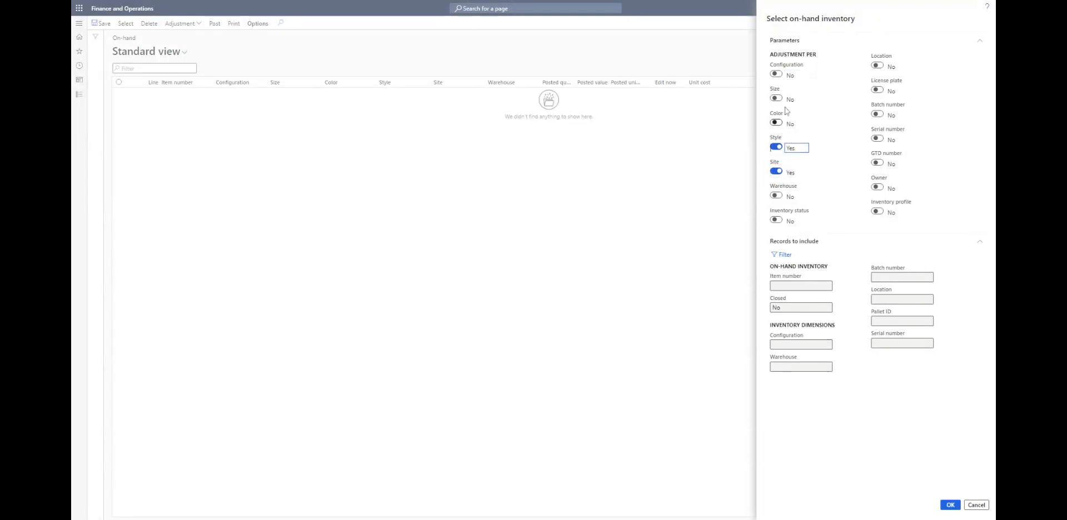
left_click(877, 65)
left_click(950, 505)
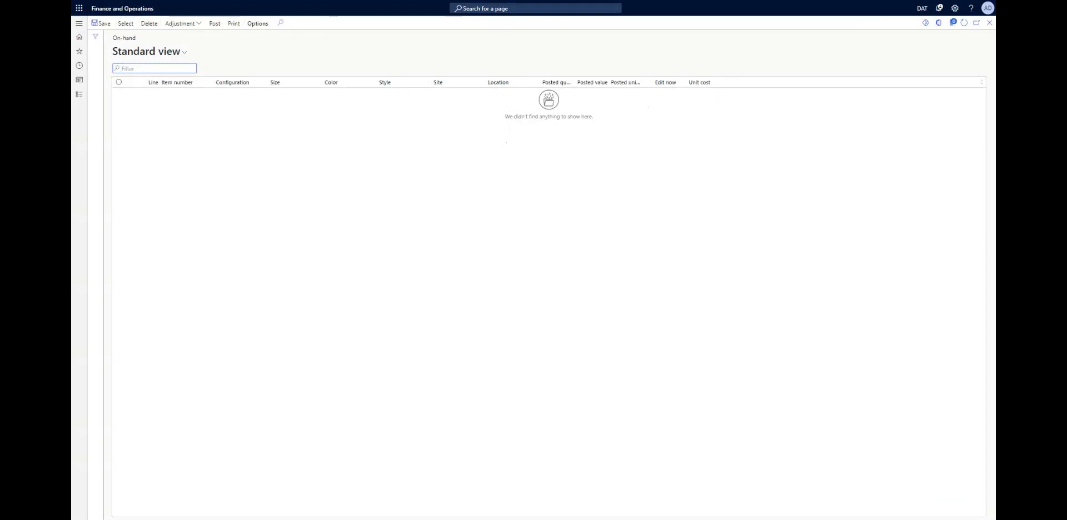
- Filter the on-hand list by Line with the text "Product"
left_click(138, 69)
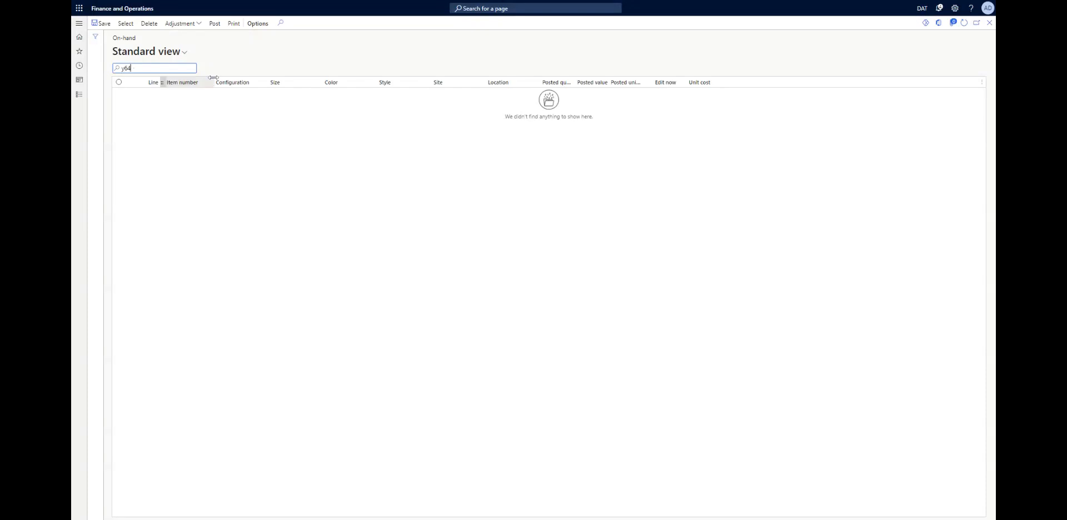
key("BackSpace")
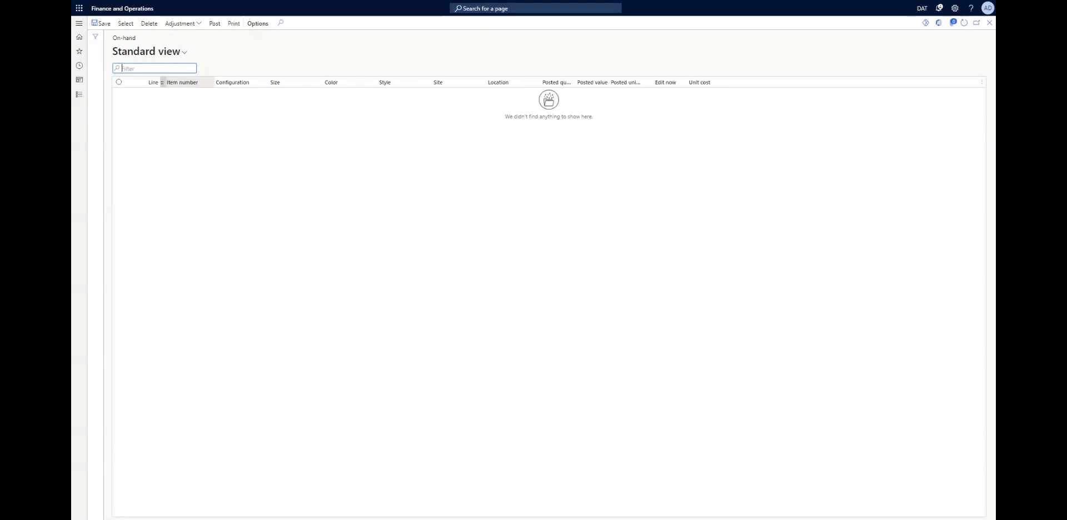
type("Product")
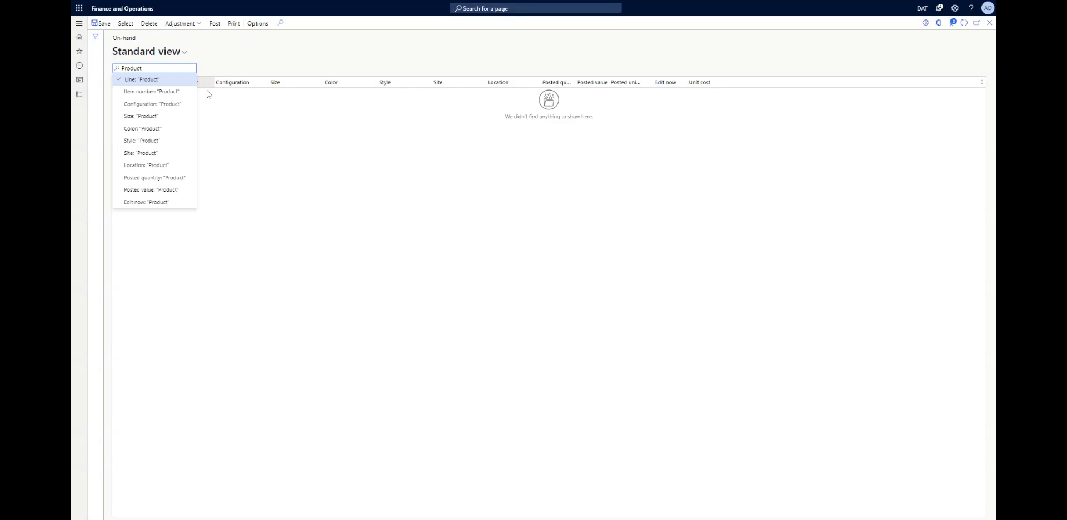
left_click(158, 81)
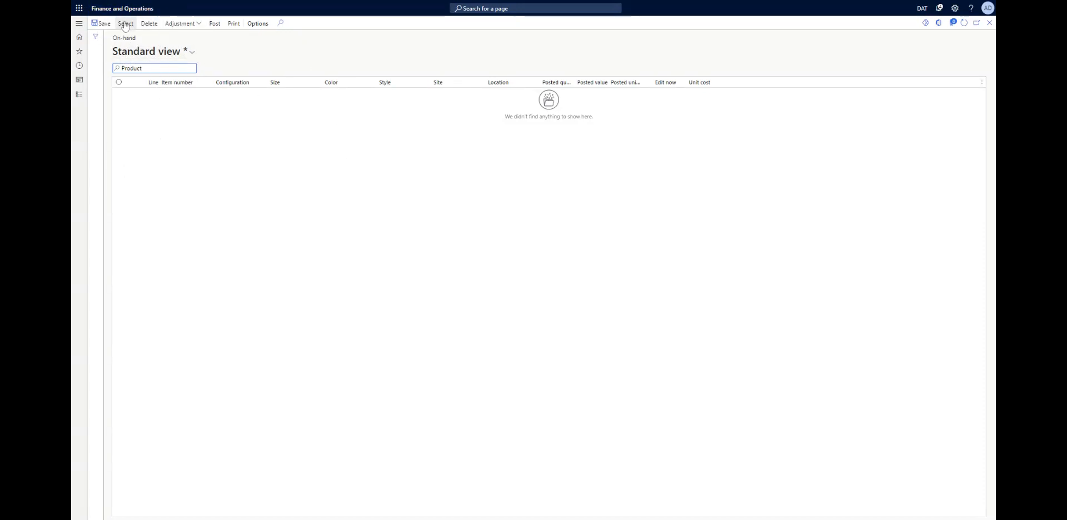
- Try a Fixed cost price adjustment, reopen the on-hand inventory selection to check its parameters, and cancel it
left_click(188, 24)
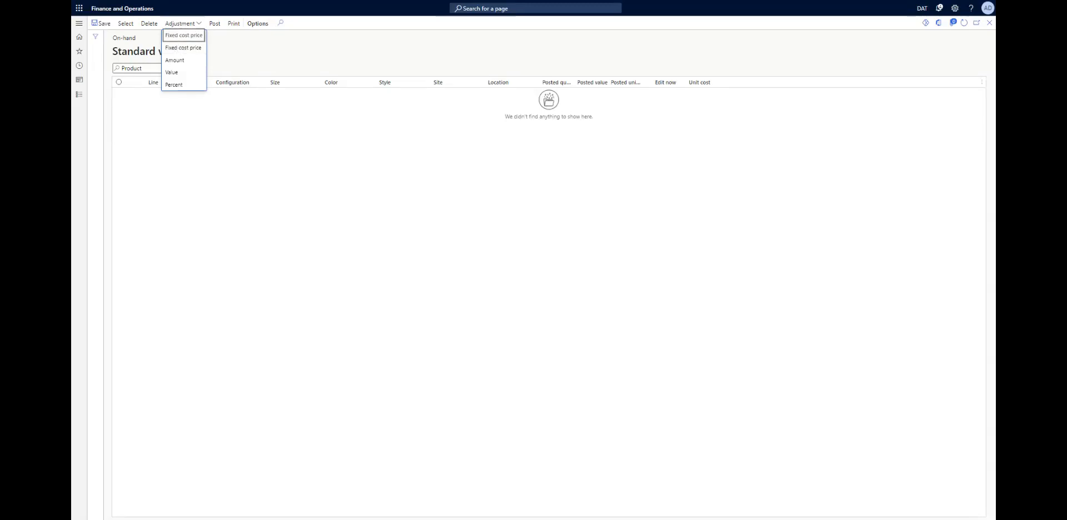
left_click(175, 45)
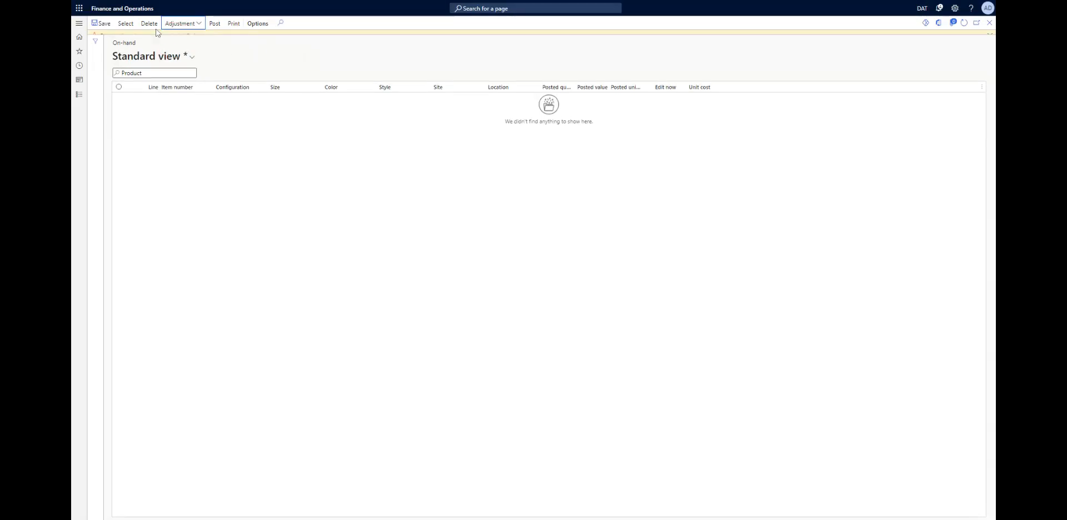
left_click(126, 23)
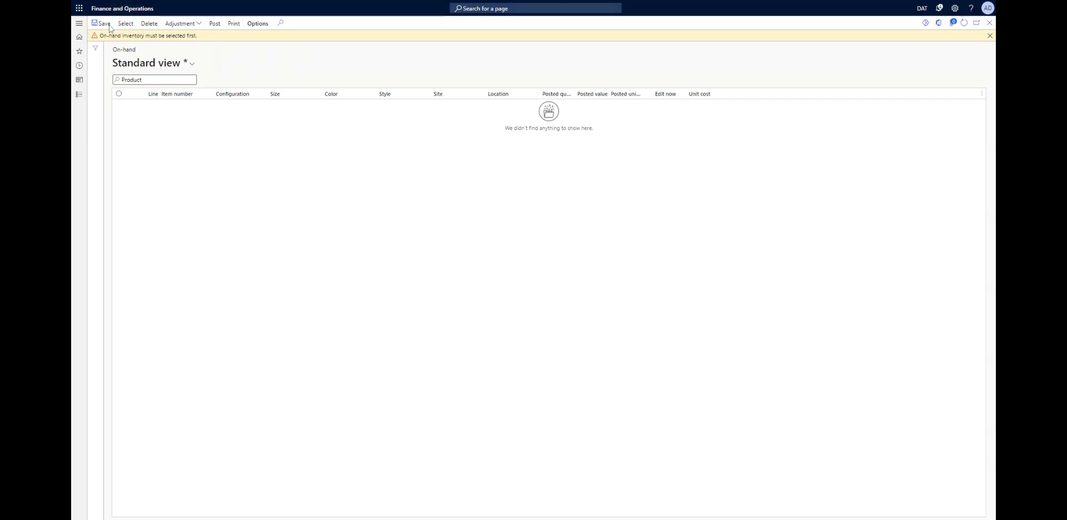
left_click(278, 152)
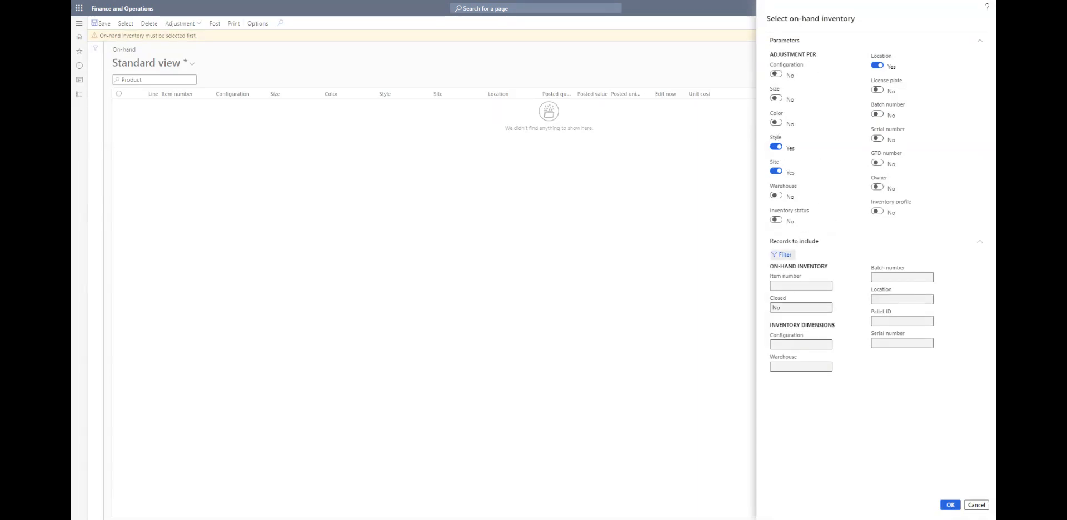
left_click(801, 286)
left_click(977, 505)
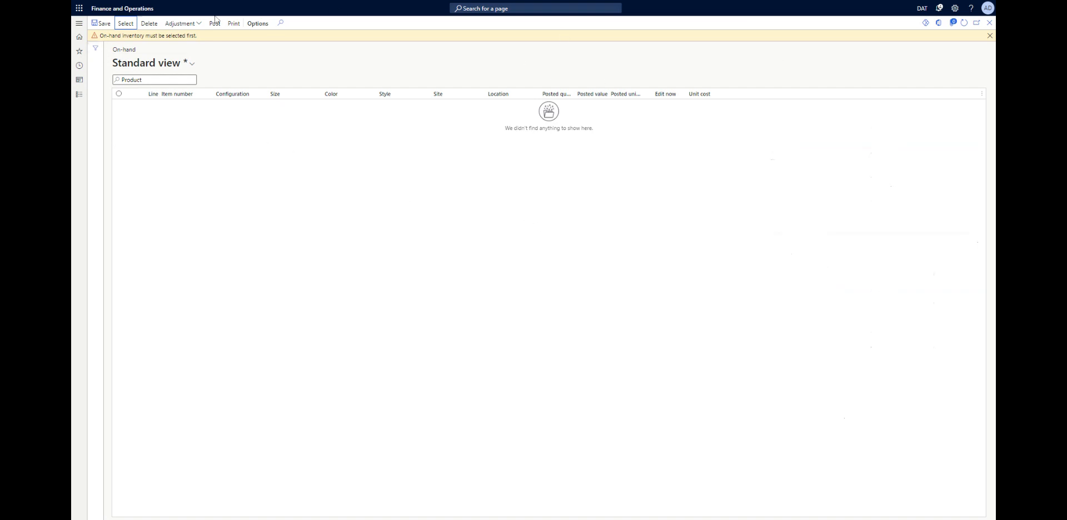
- Clear the filter text of the on-hand list and dismiss the warning message
left_click(179, 78)
key("BackSpace")
left_click(990, 37)
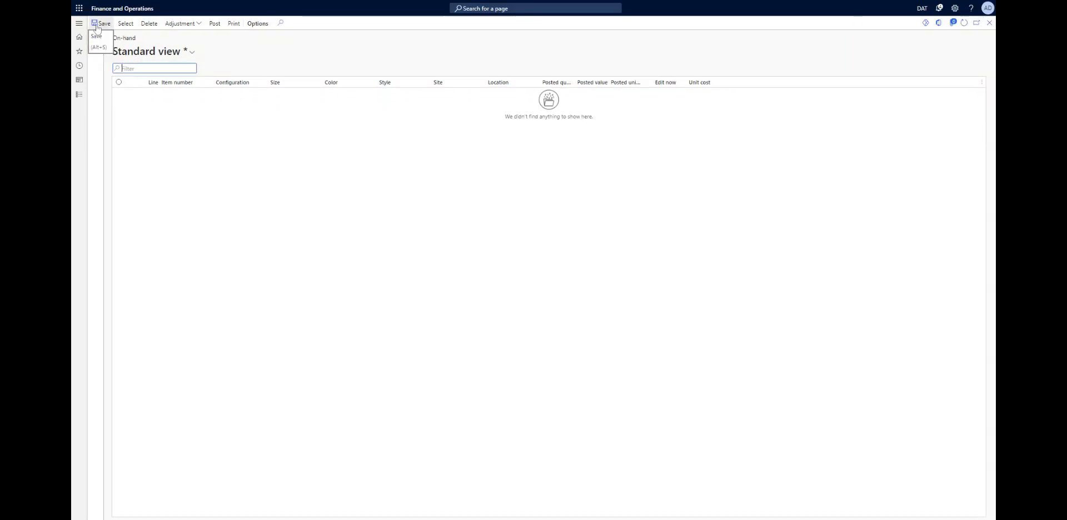
- Close the on-hand adjustment and open the released products from the Cost administration workspace
left_click(125, 24)
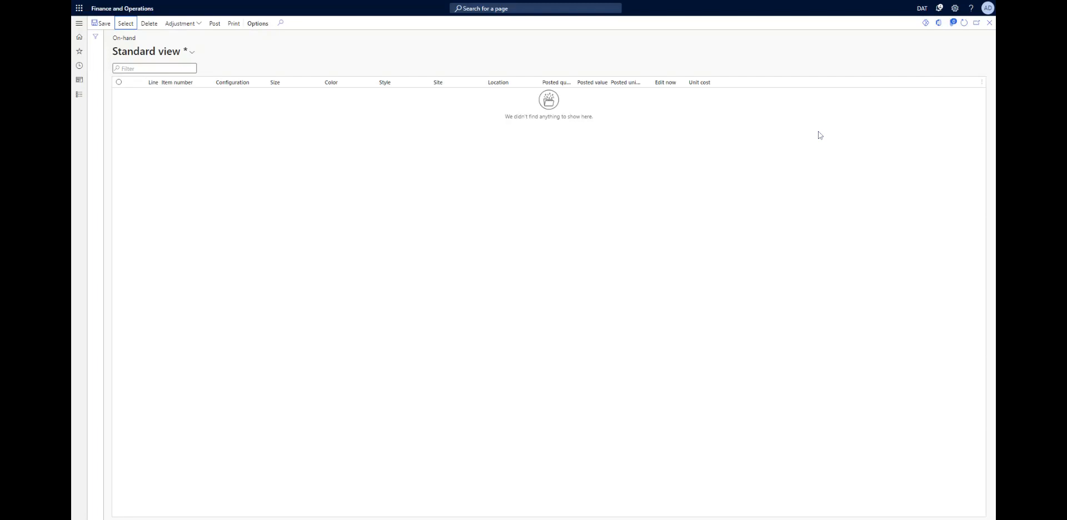
left_click(990, 23)
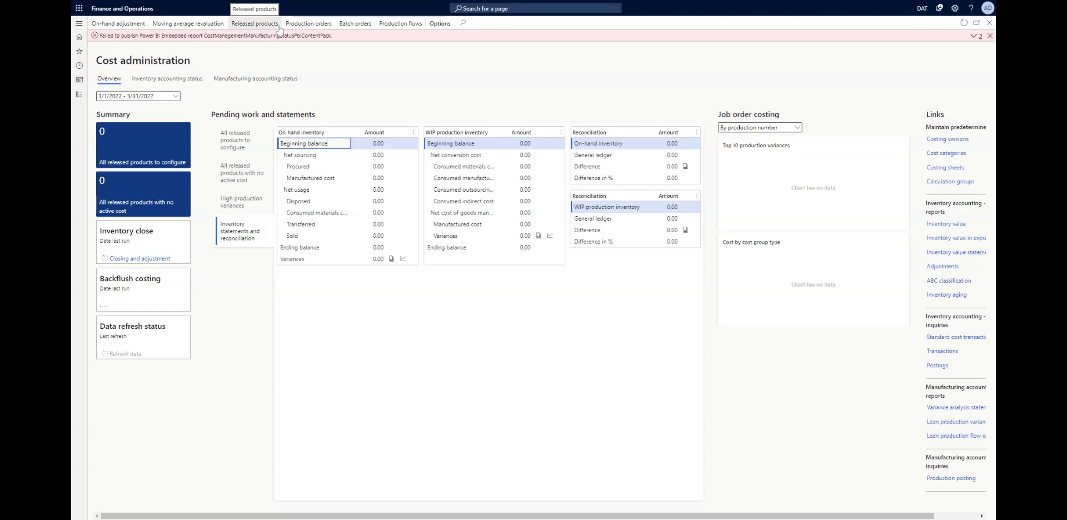
left_click(254, 23)
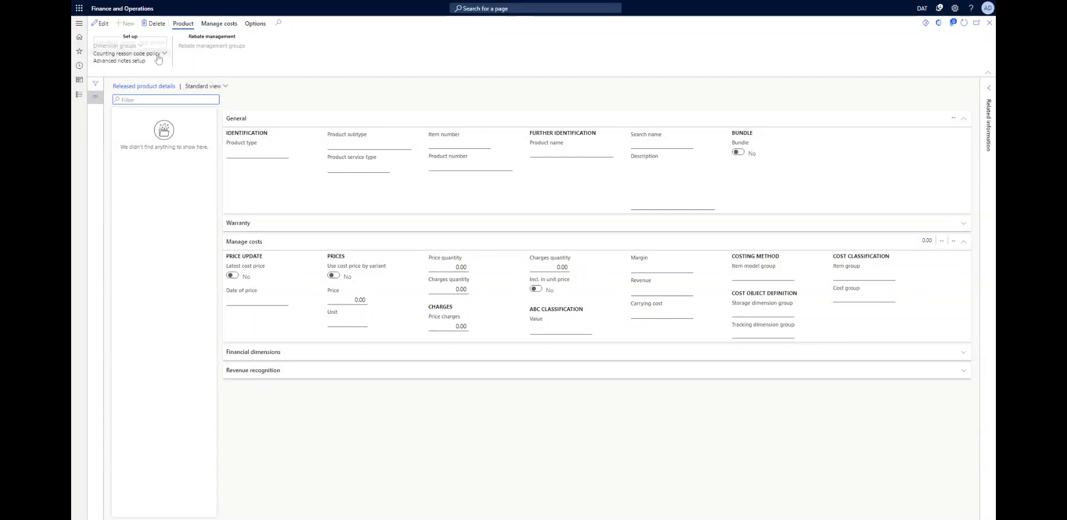
- Try to view the counting reason code policy and review the product and cost management commands for released products
left_click(160, 54)
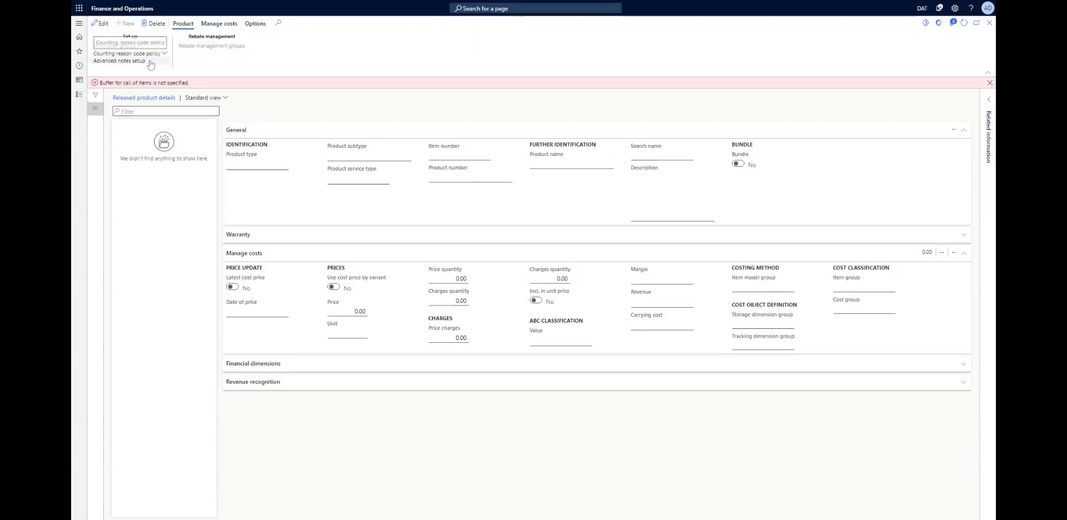
left_click(217, 25)
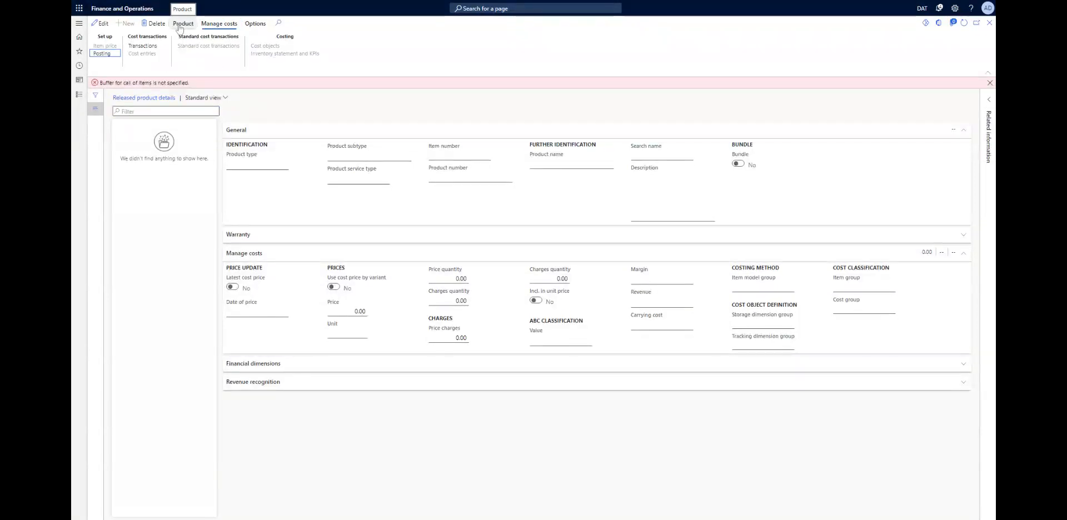
left_click(180, 24)
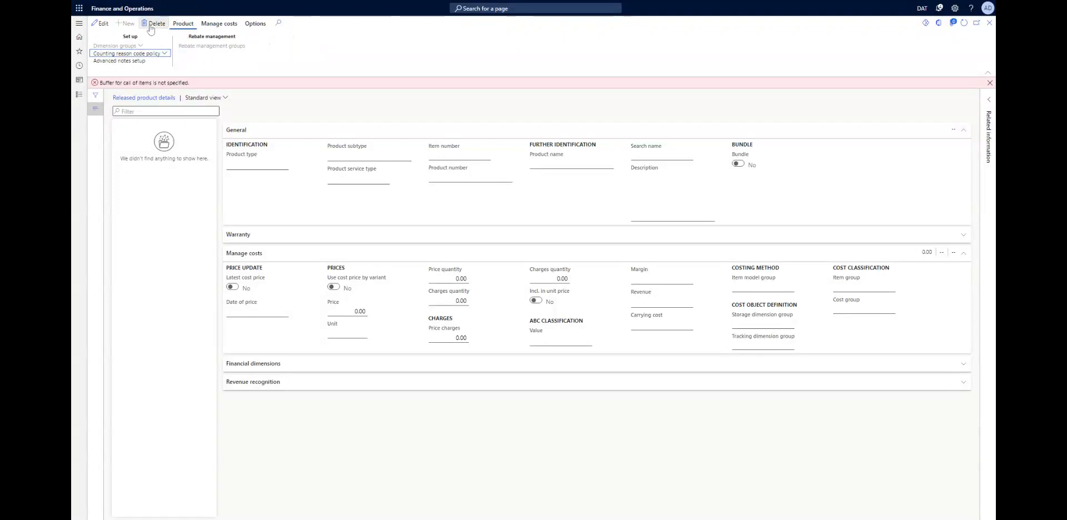
- Start editing the released product, setting its product type to Helmet and product service type to Warehouse
left_click(103, 26)
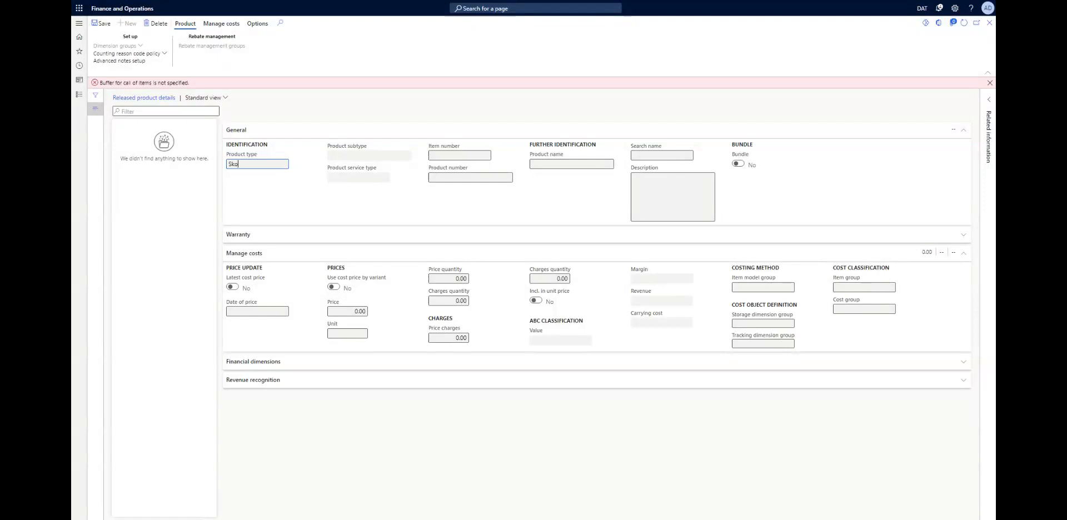
type("Vernes")
type("elmet")
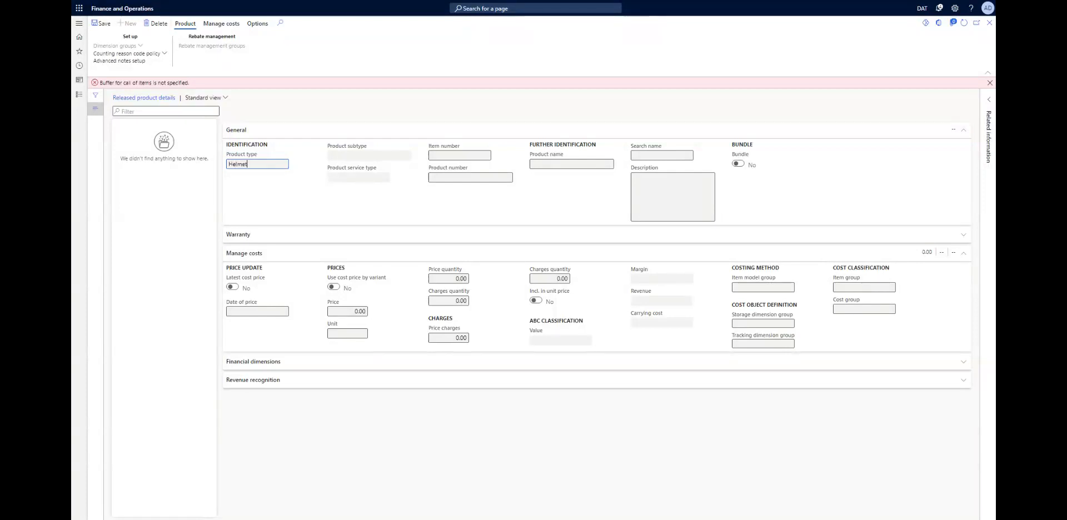
key("Tab")
type("W")
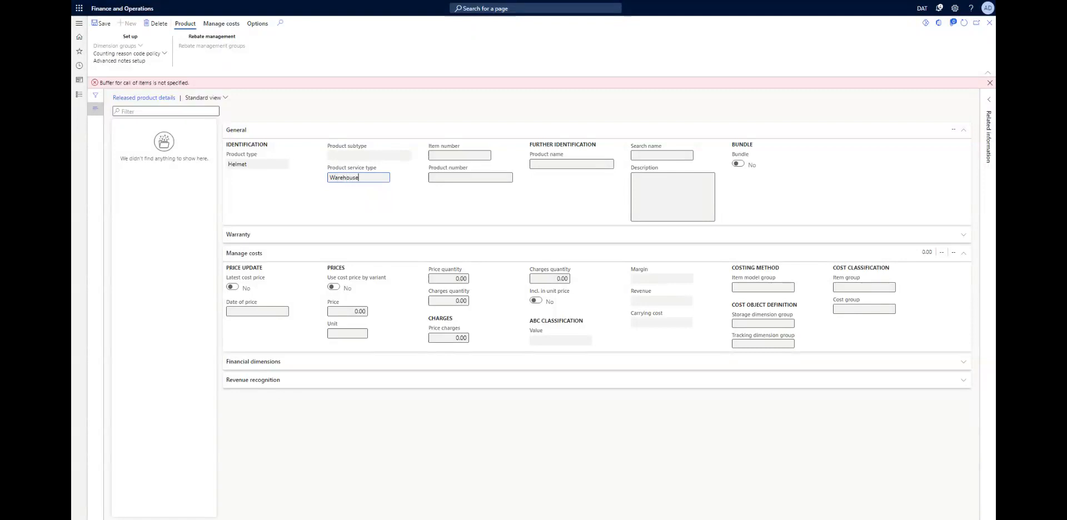
- Set the product subtype to Wear
key("Tab")
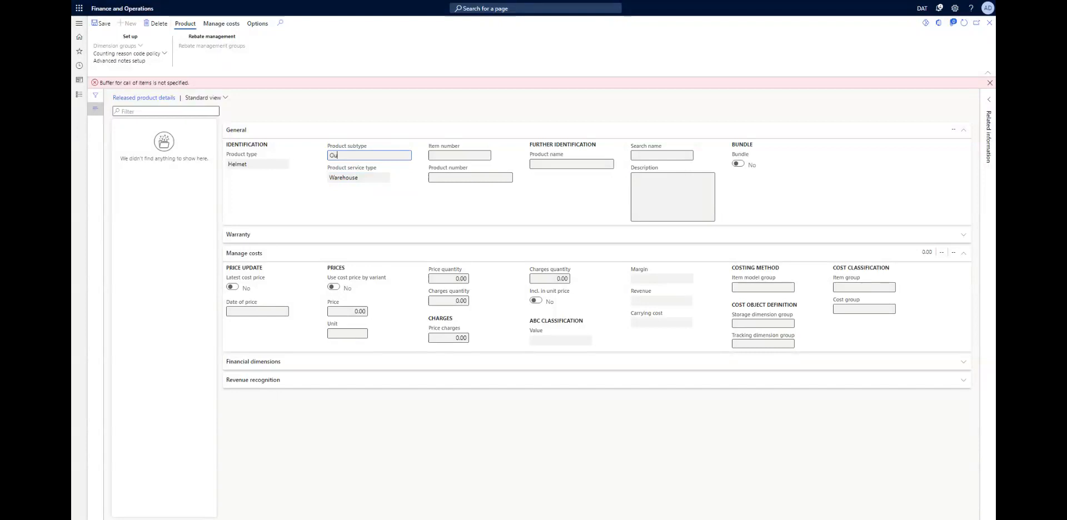
key("BackSpace")
key("BackSpace")
type("Wara")
key("BackSpace")
key("BackSpace")
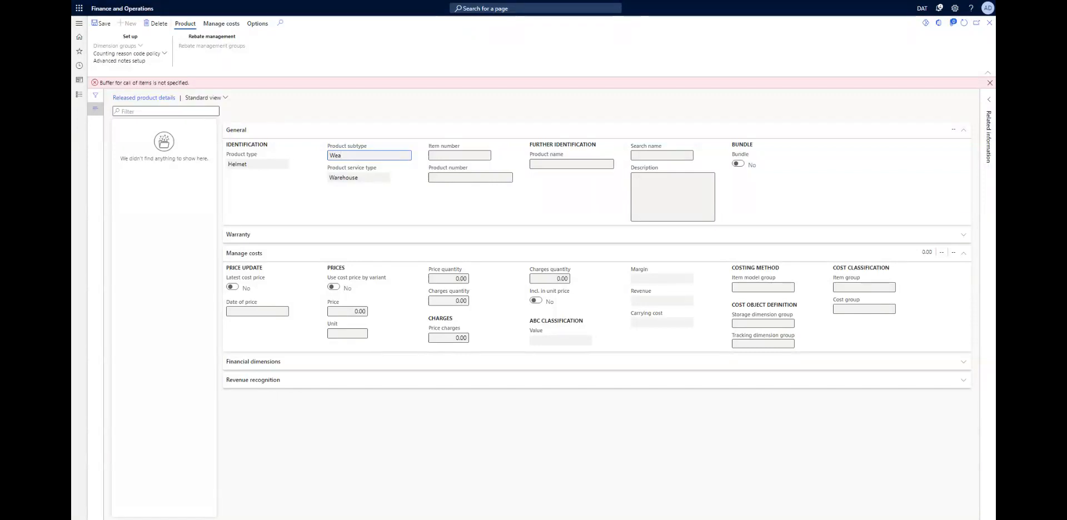
type("ar")
left_click(463, 156)
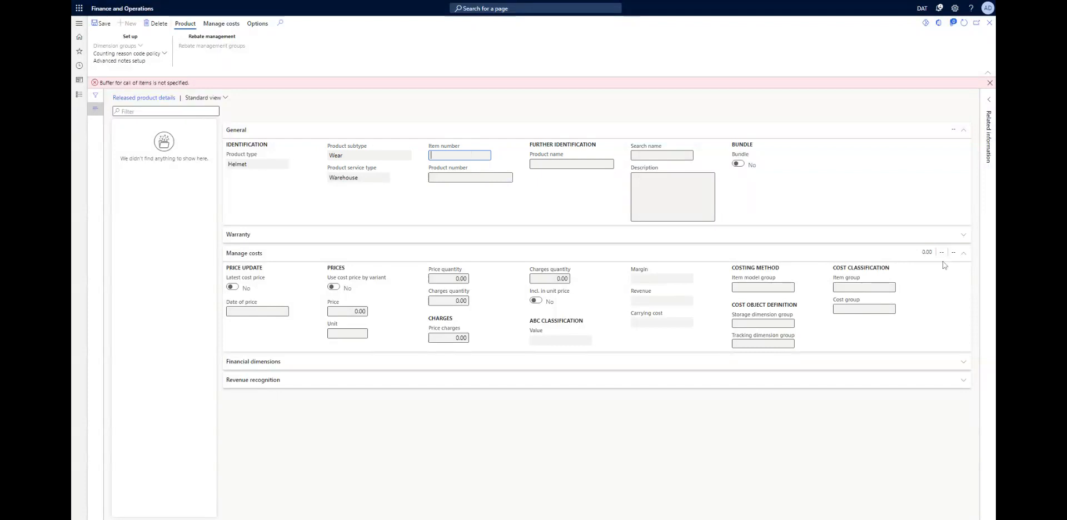
- Try to enable Latest cost price and Use cost price by variant, and save the released product
key("Tab")
key("Tab")
key("Tab")
key("Tab")
left_click(257, 312)
left_click(237, 291)
left_click(335, 288)
left_click(102, 23)
- Dismiss the error message and filter the released product list by product name with the text "warehouse"
left_click_drag(103, 84, 263, 89)
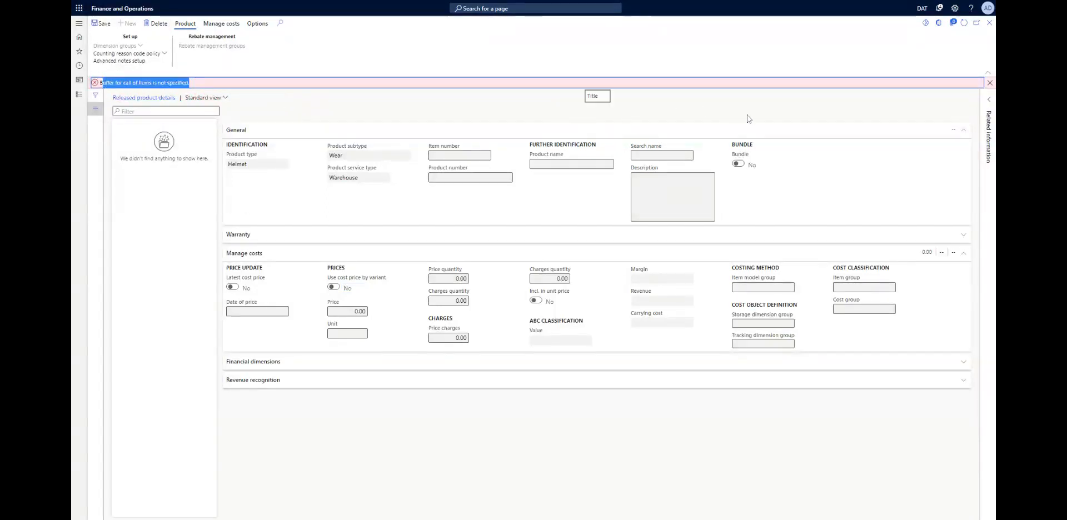
left_click(125, 84)
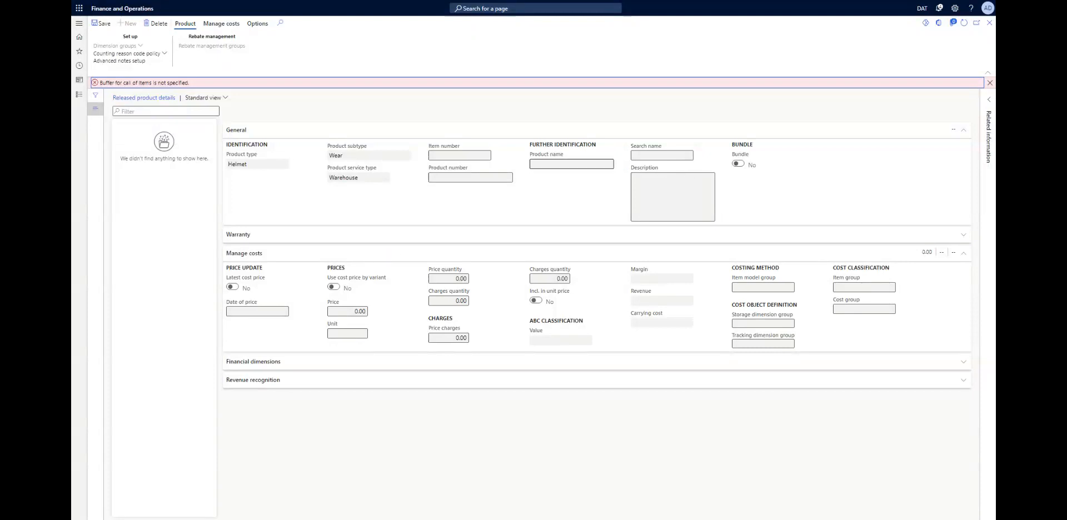
left_click(573, 164)
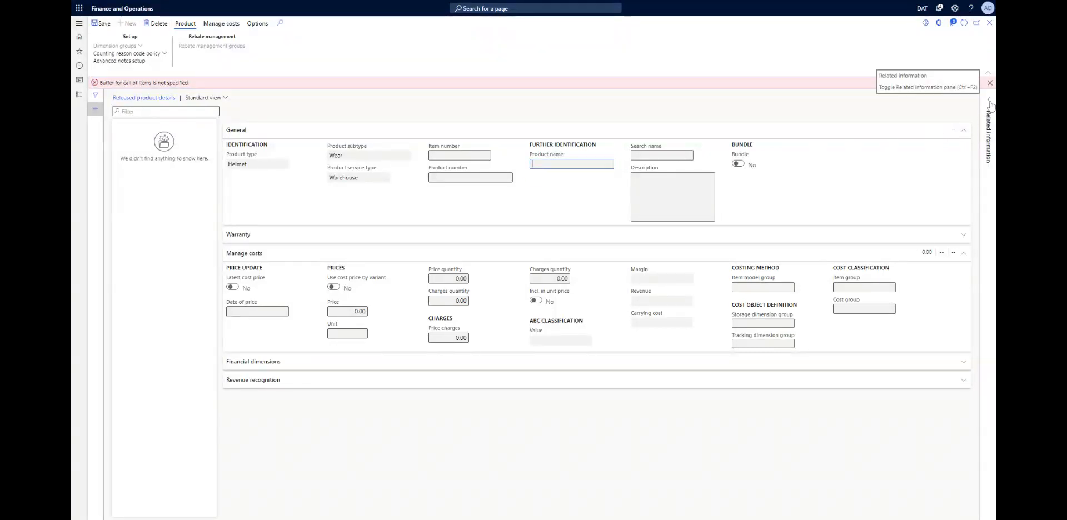
left_click(990, 83)
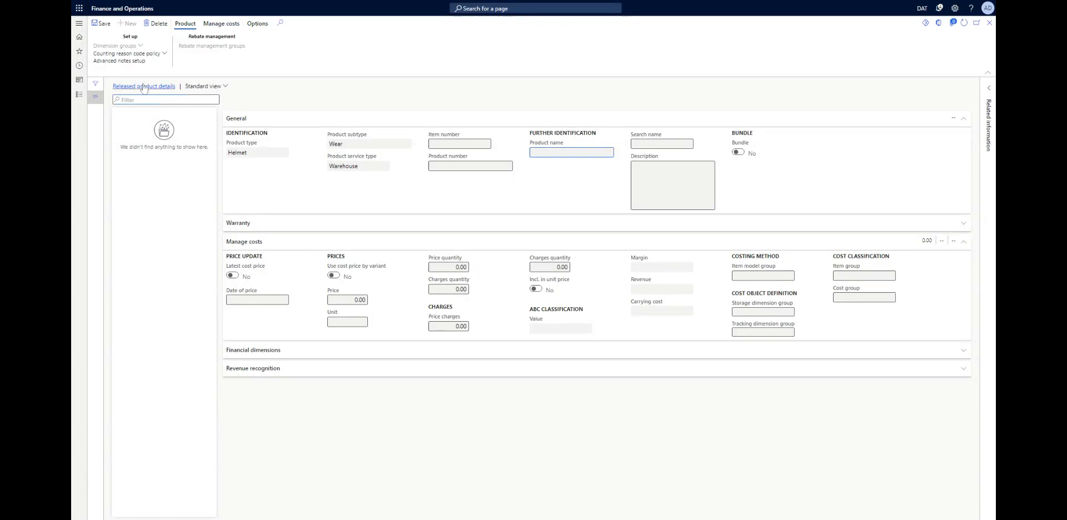
type("warehouse")
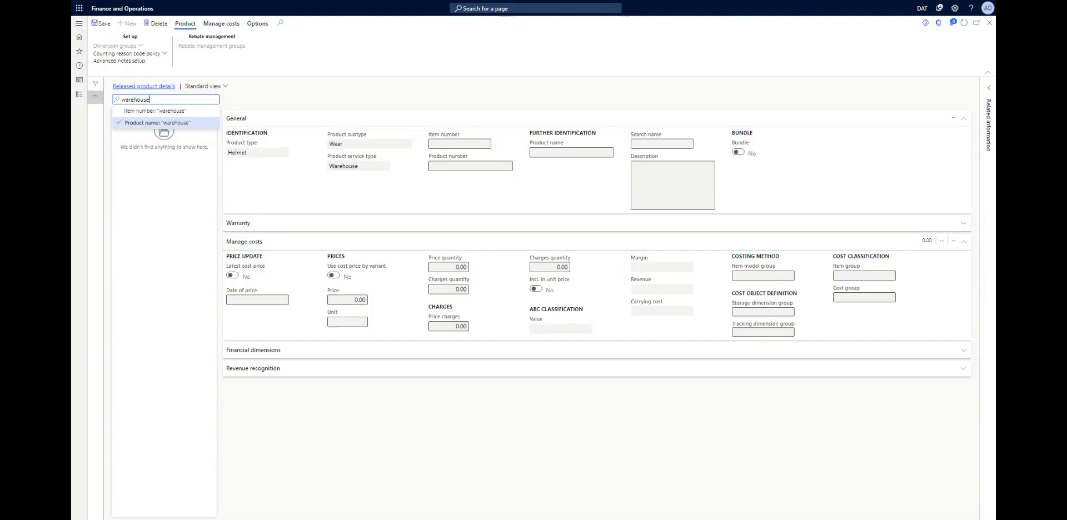
key("Return")
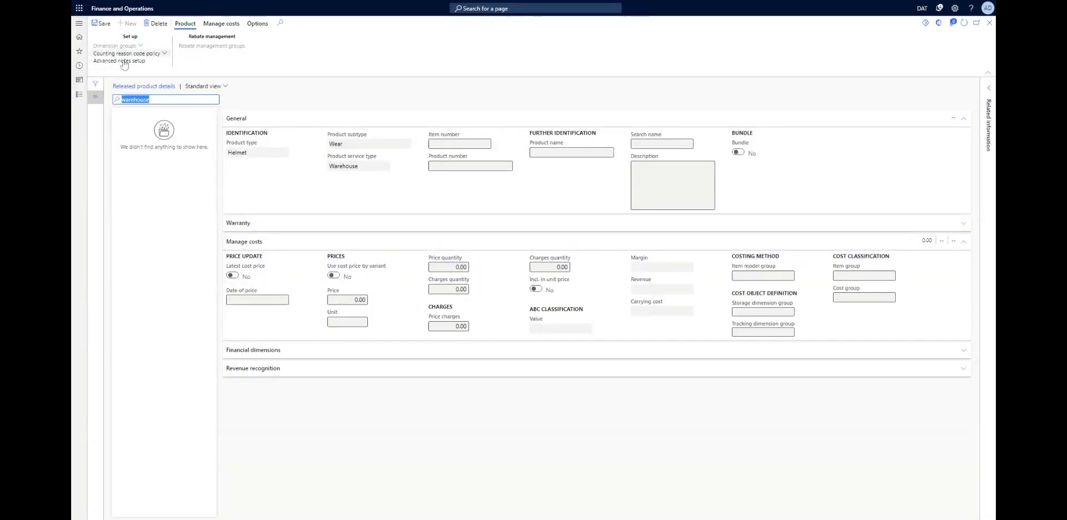
- Open the cost transactions, try to split an inventory transaction with a split quantity of 1.00, and cancel it
left_click(221, 25)
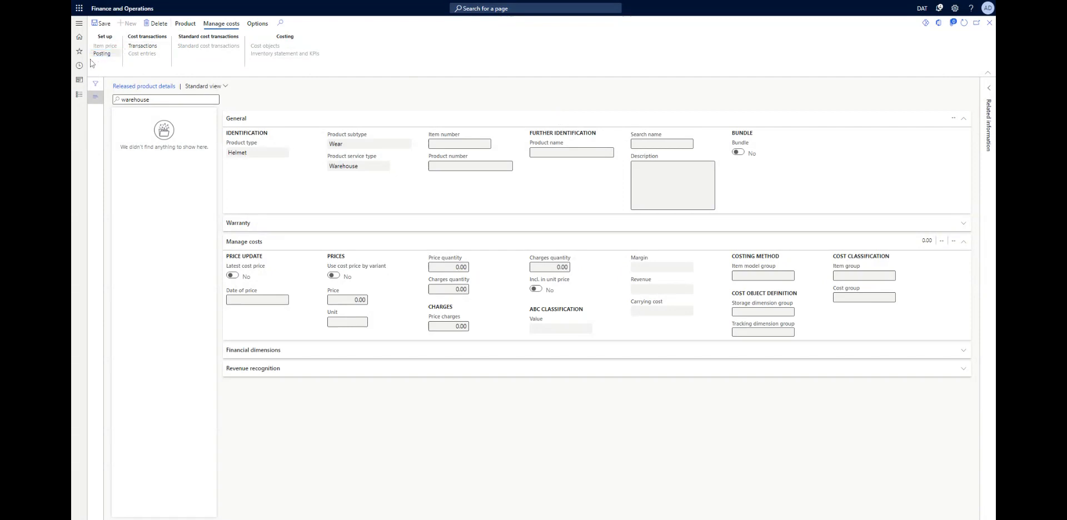
left_click(149, 48)
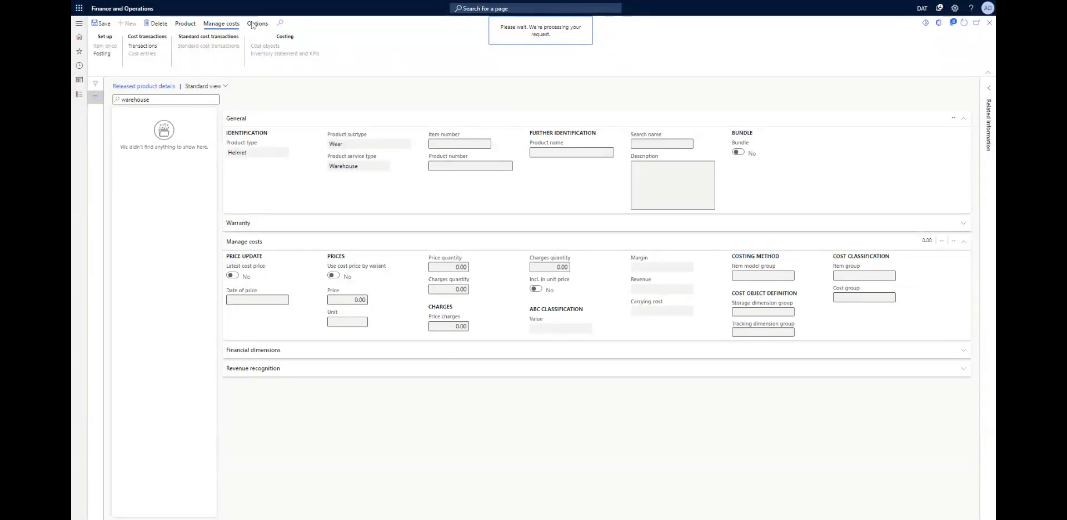
left_click(270, 28)
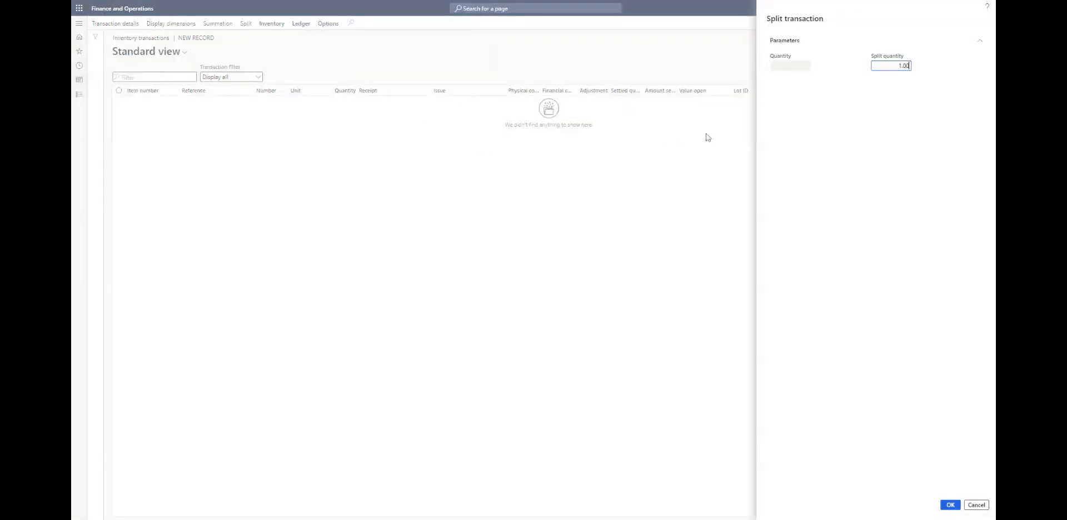
left_click(956, 508)
left_click(951, 507)
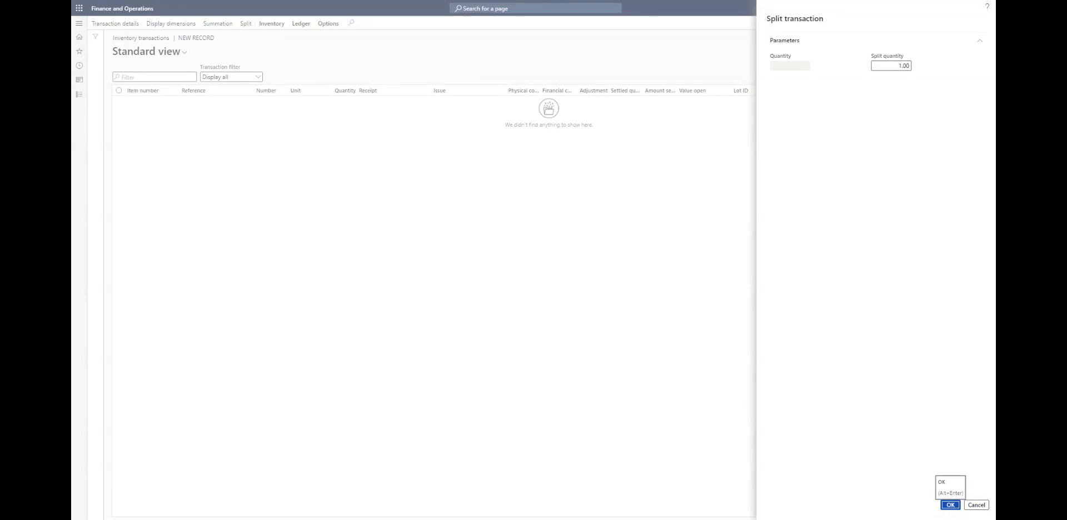
left_click(951, 504)
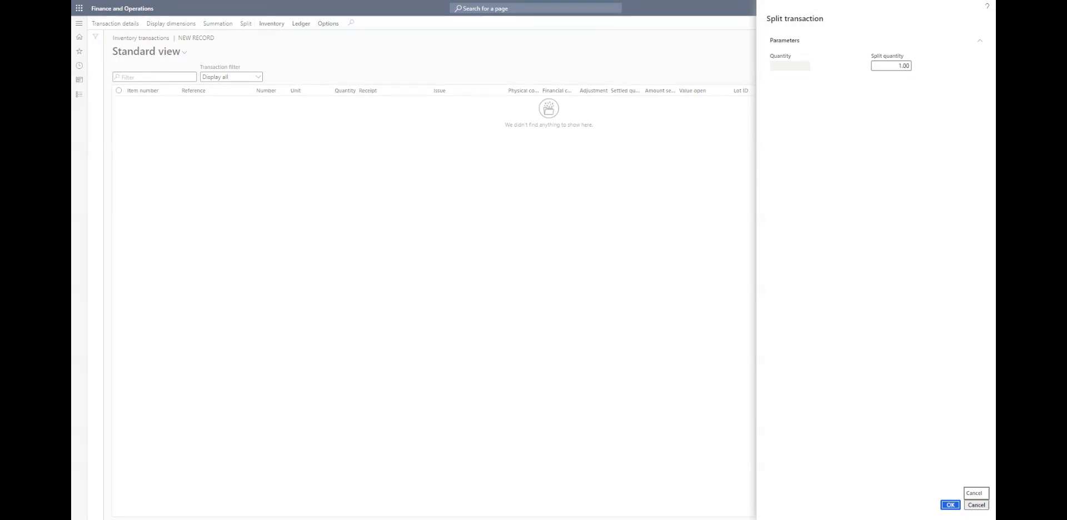
left_click(978, 505)
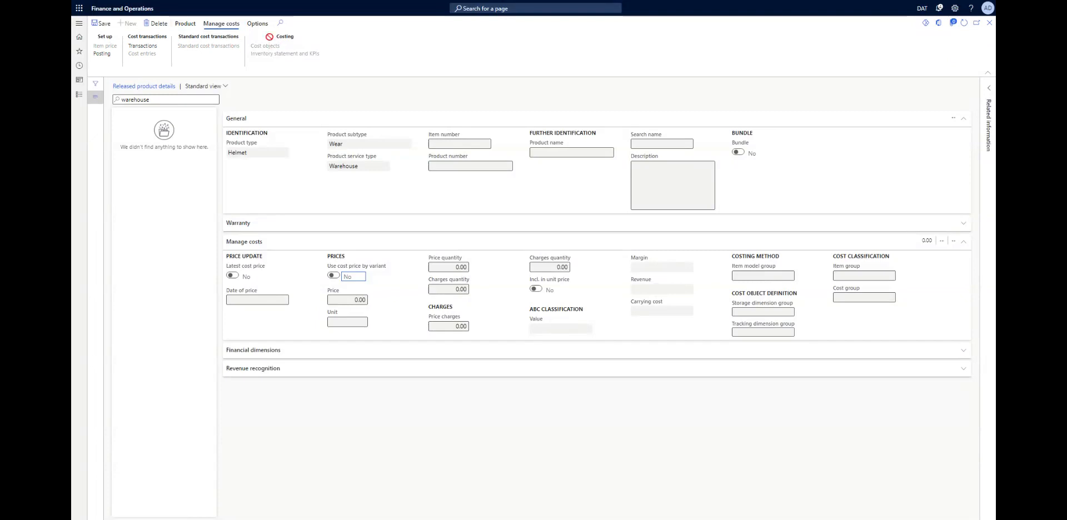
- Show the web address for sharing the released product details page and close it
left_click(258, 23)
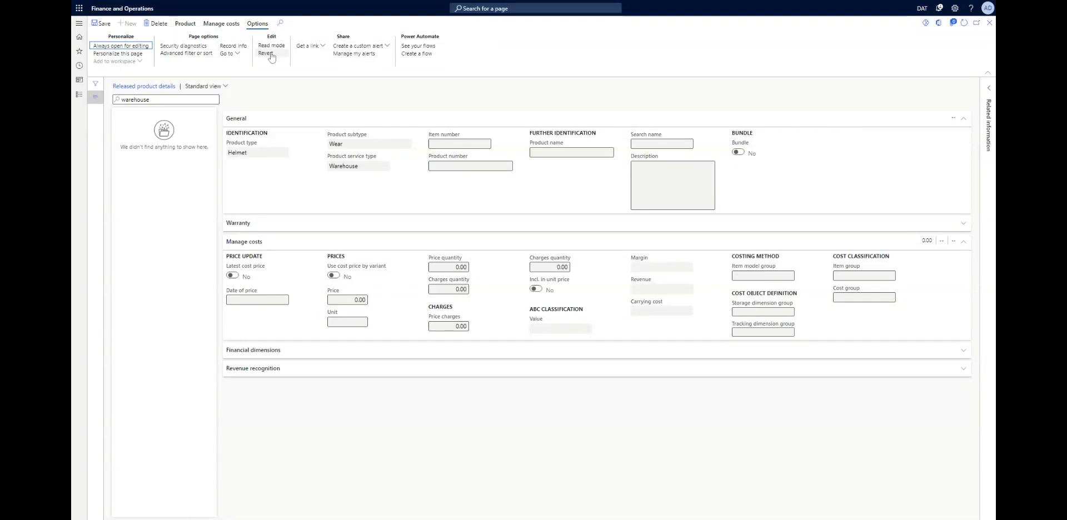
left_click(322, 48)
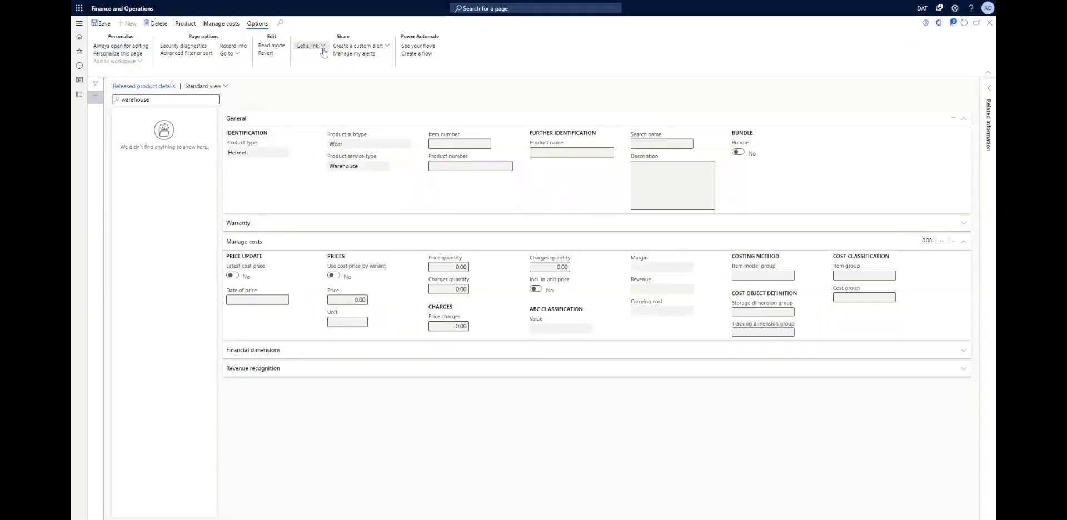
left_click(500, 69)
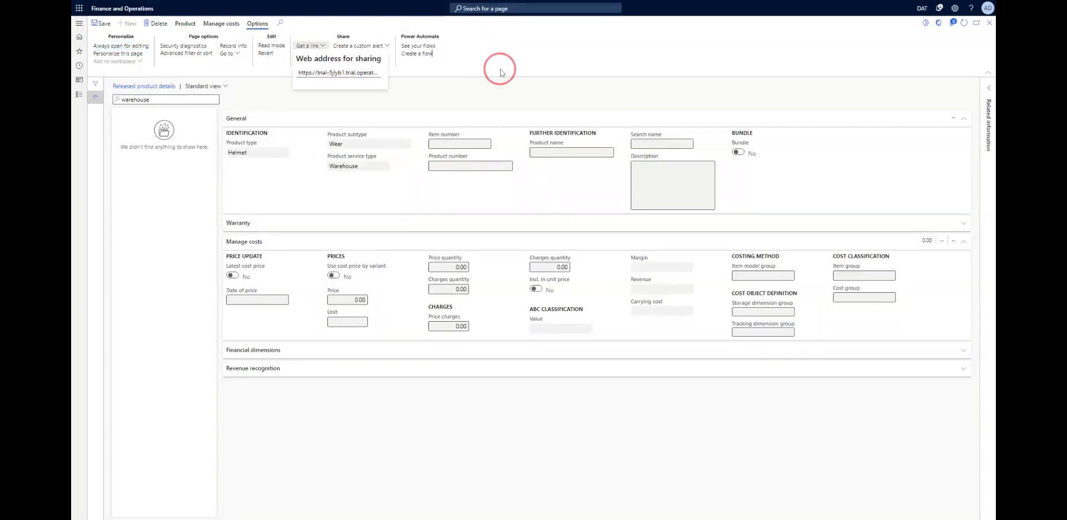
- Create a custom alert rule on the Items table for all fields, triggered when a record has been created
left_click(367, 47)
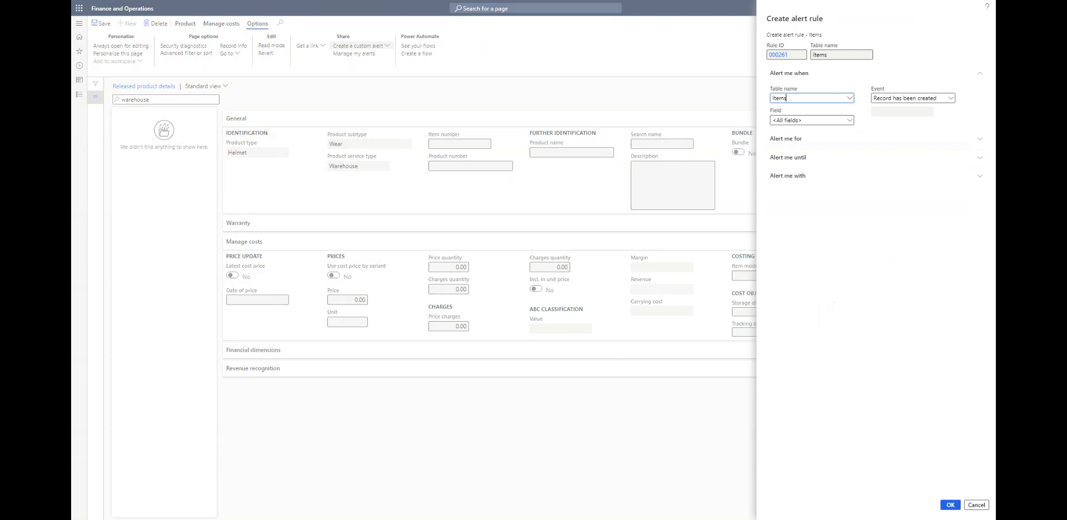
left_click(850, 121)
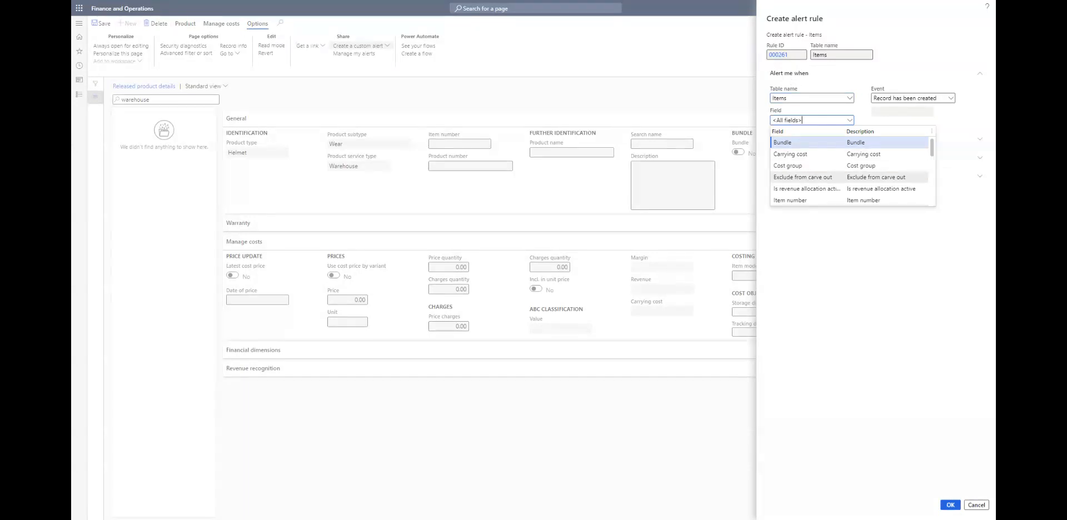
scroll(850, 167, "down", 1)
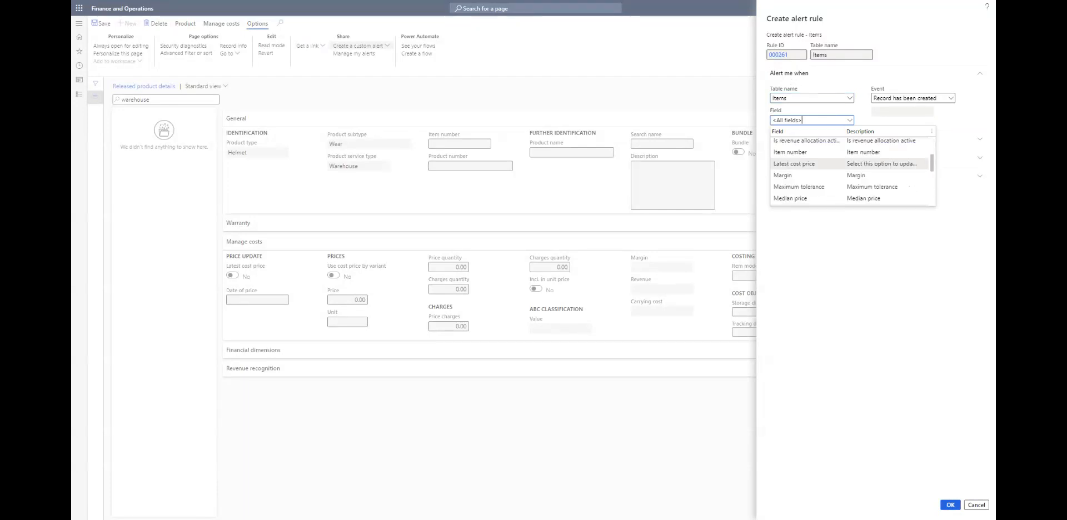
scroll(850, 165, "down", 3)
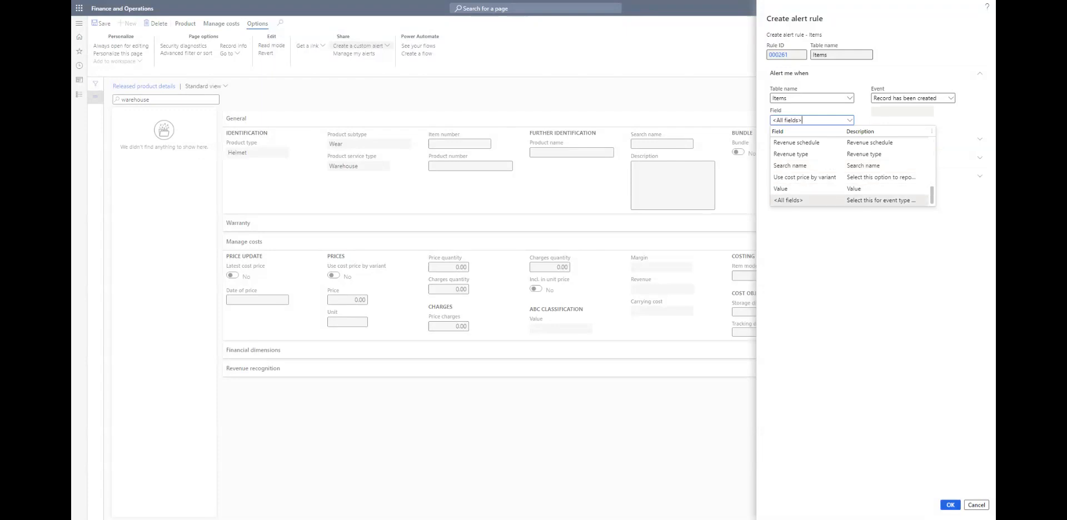
scroll(850, 177, "up", 3)
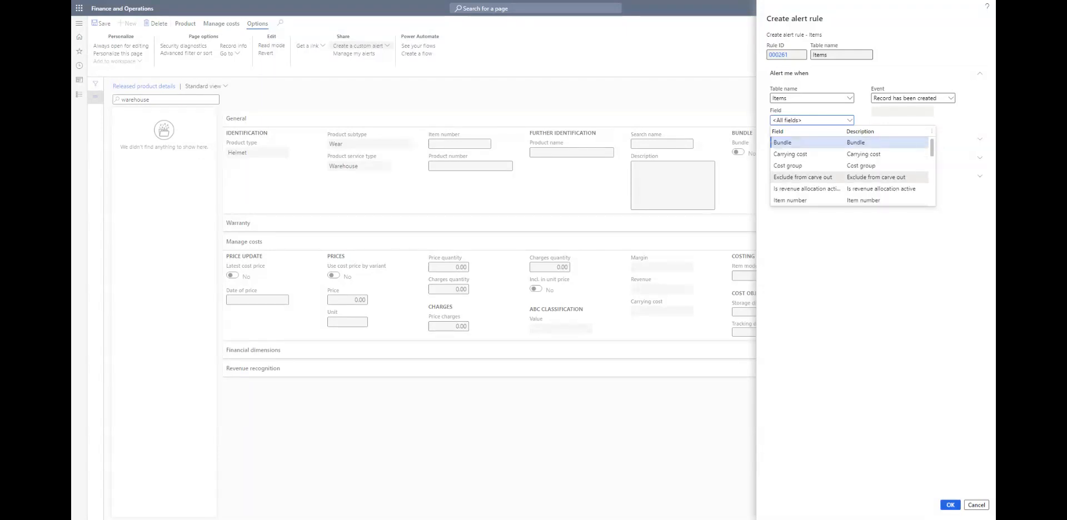
left_click(889, 341)
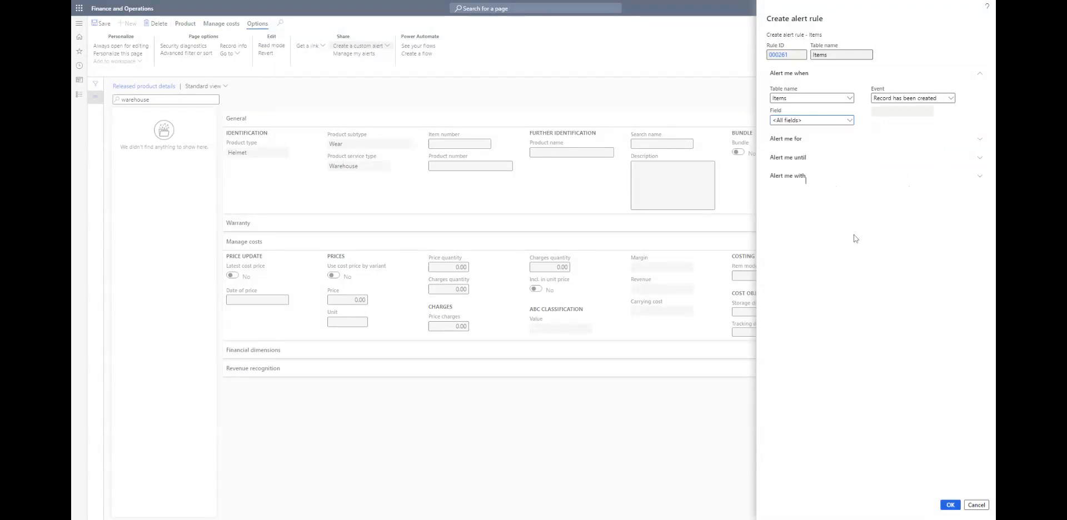
left_click(950, 504)
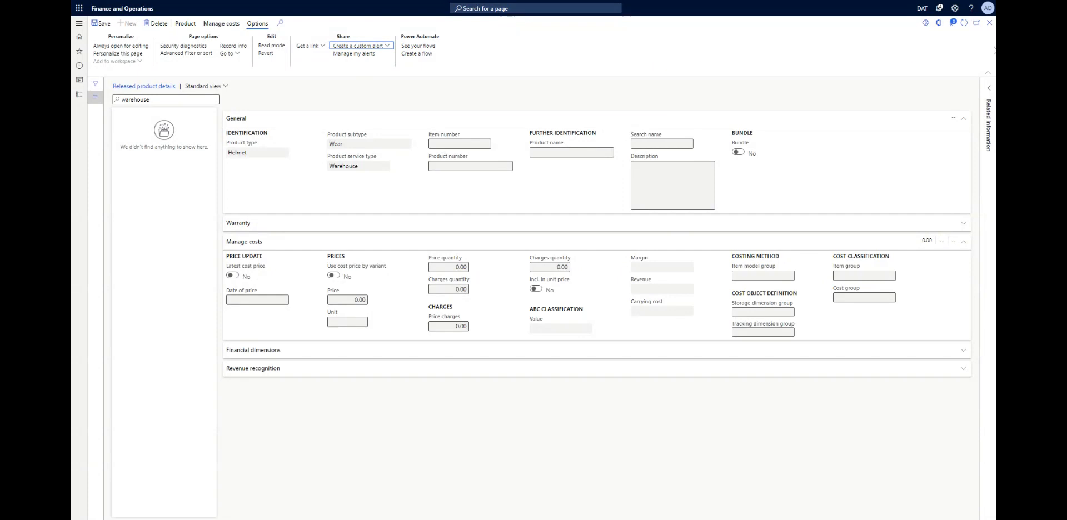
- Open the list of Power Automate flows for the released product details page
left_click(424, 47)
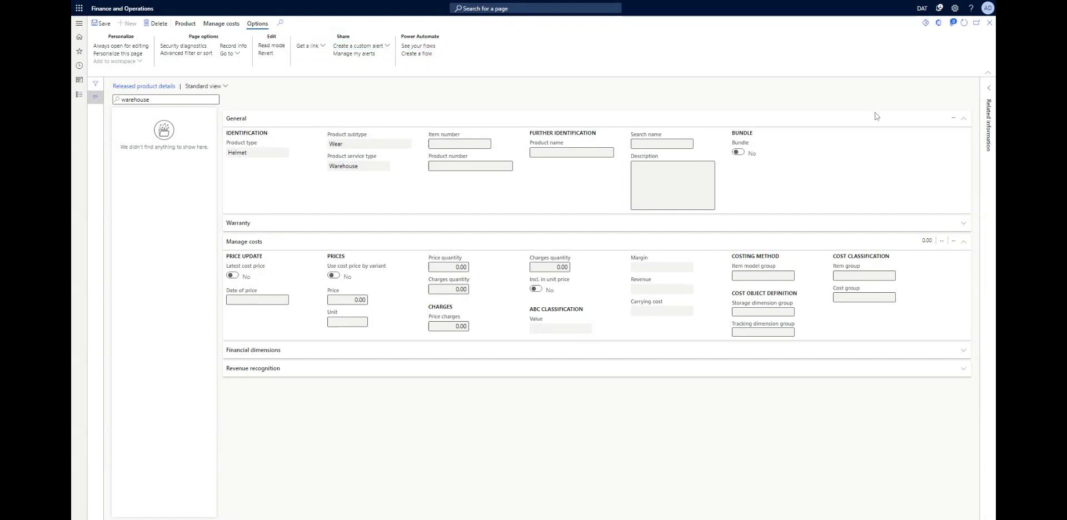
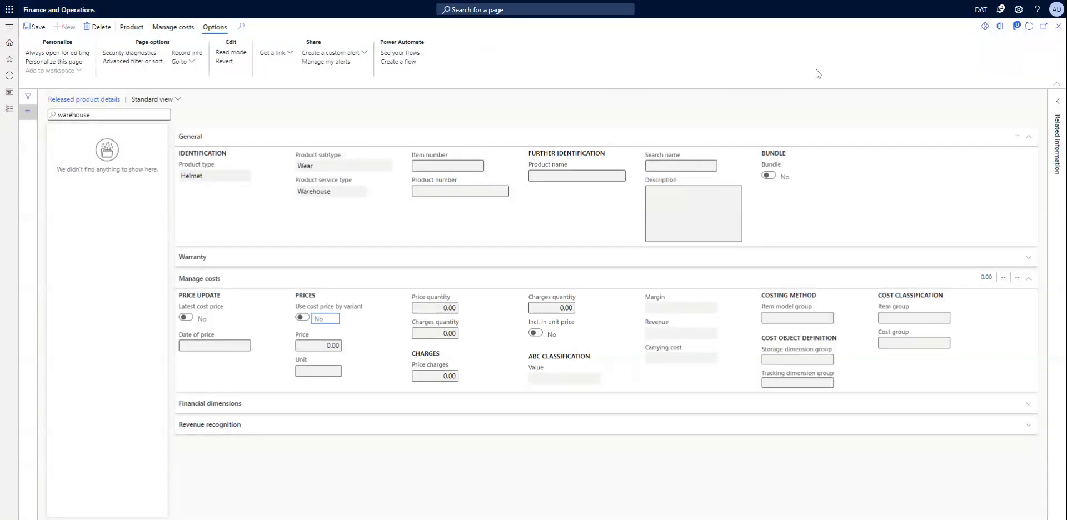
- Close the released product details and Cost administration pages, return to the dashboard, and dismiss its error message
left_click(1058, 26)
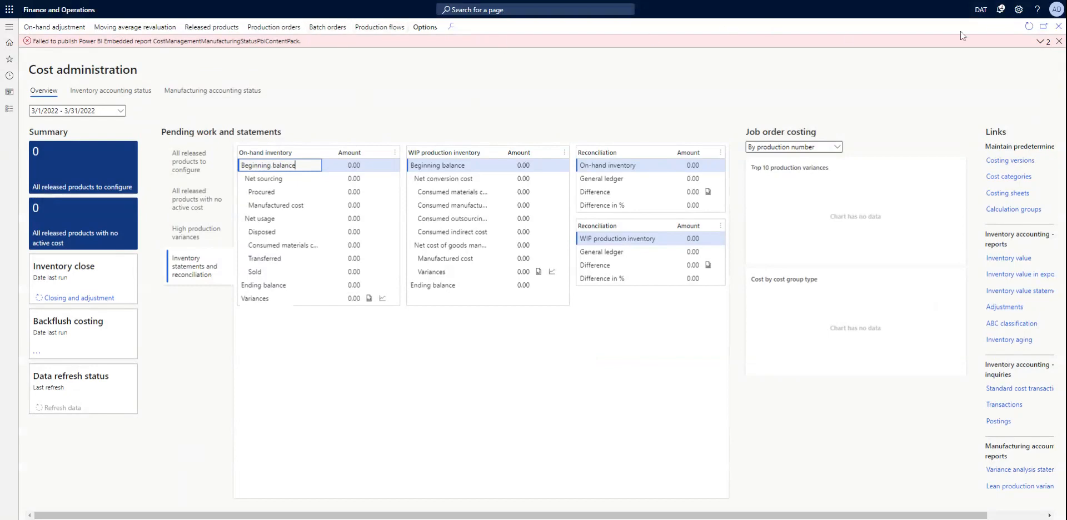
left_click(1058, 27)
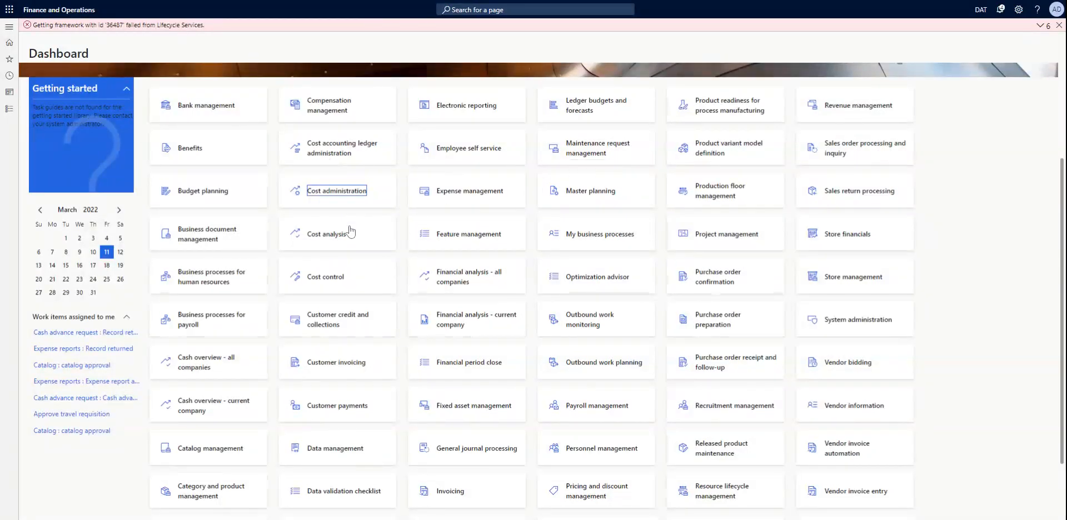
scroll(350, 231, "down", 1)
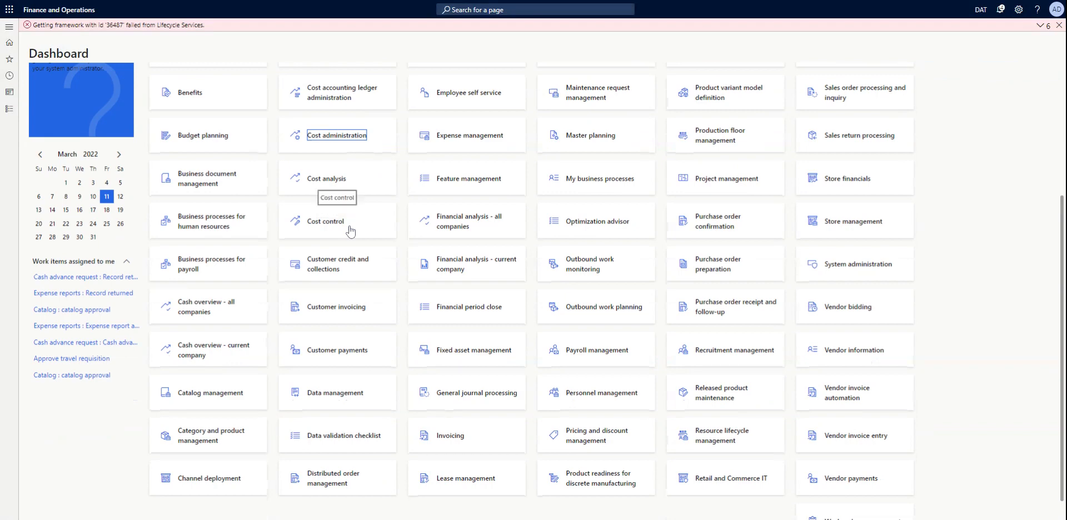
scroll(350, 232, "up", 2)
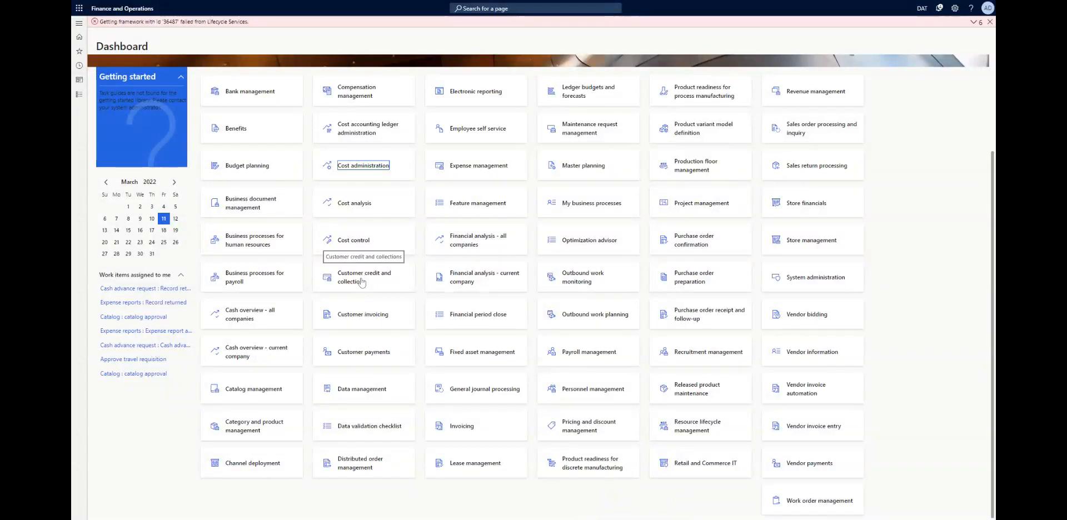
left_click(990, 22)
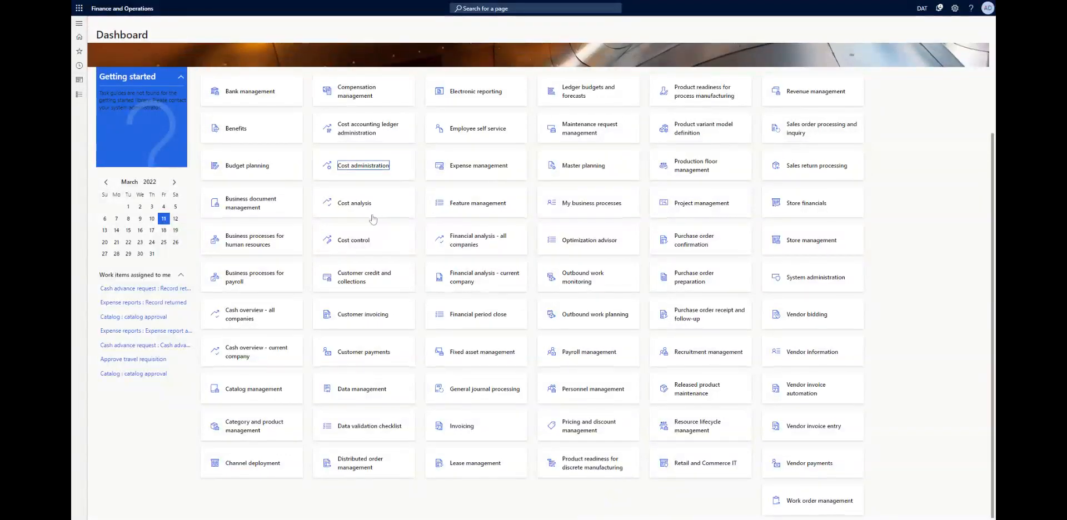
- Try to open the Compensation management workspace from the dashboard and dismiss the error notification
left_click(365, 93)
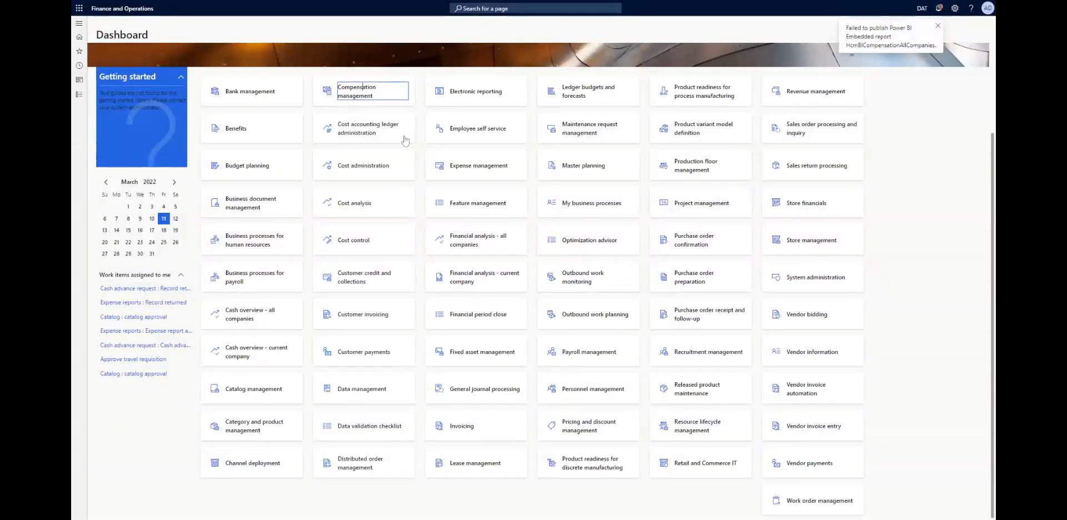
scroll(461, 142, "up", 1)
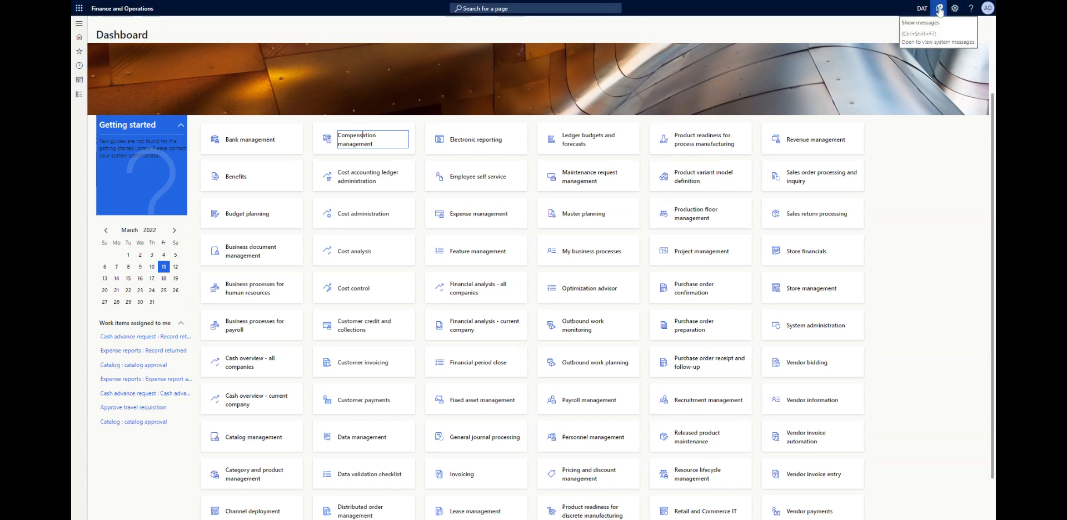
left_click(350, 138)
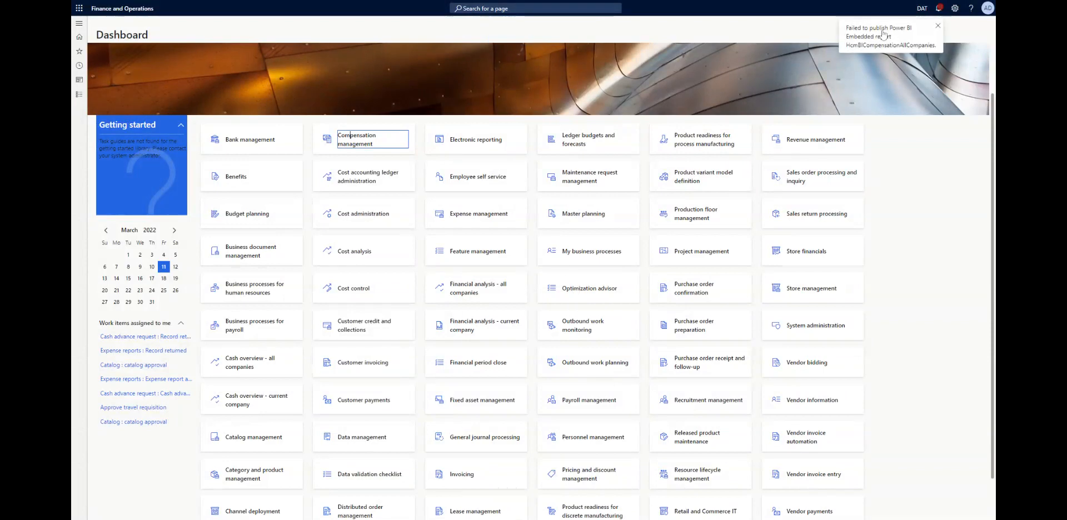
left_click(938, 26)
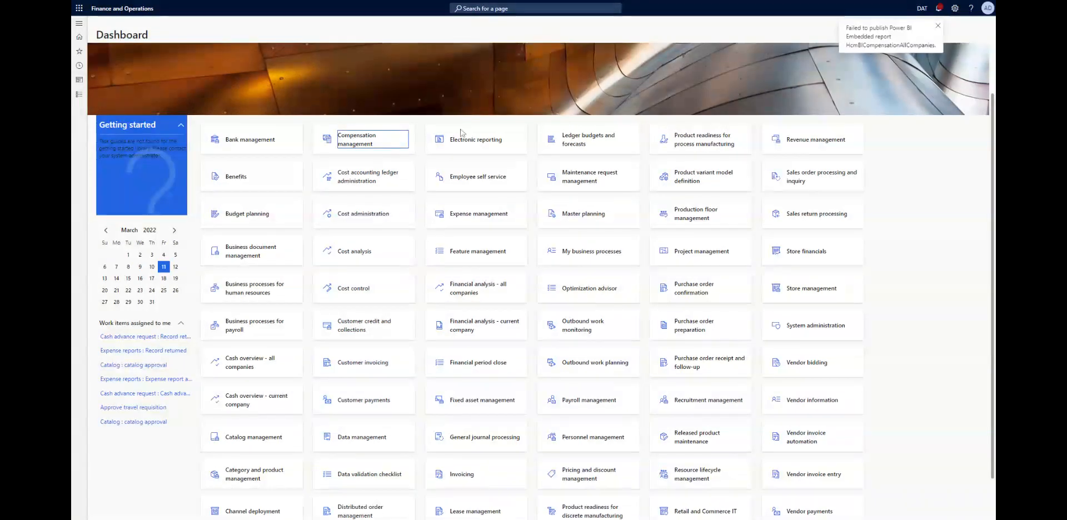
- Open the Electronic reporting workspace and dismiss the notifications in the Action center one by one
left_click(469, 143)
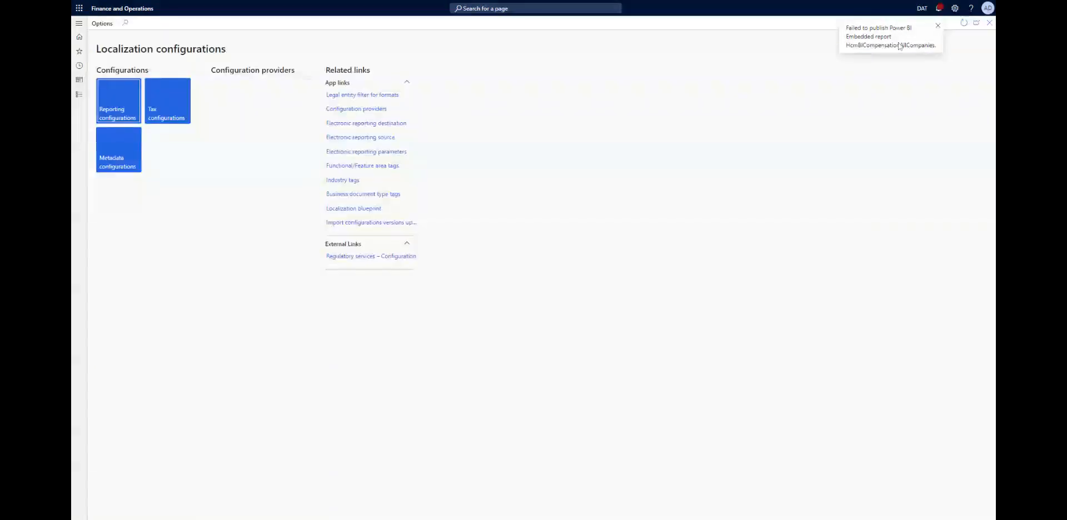
left_click(939, 8)
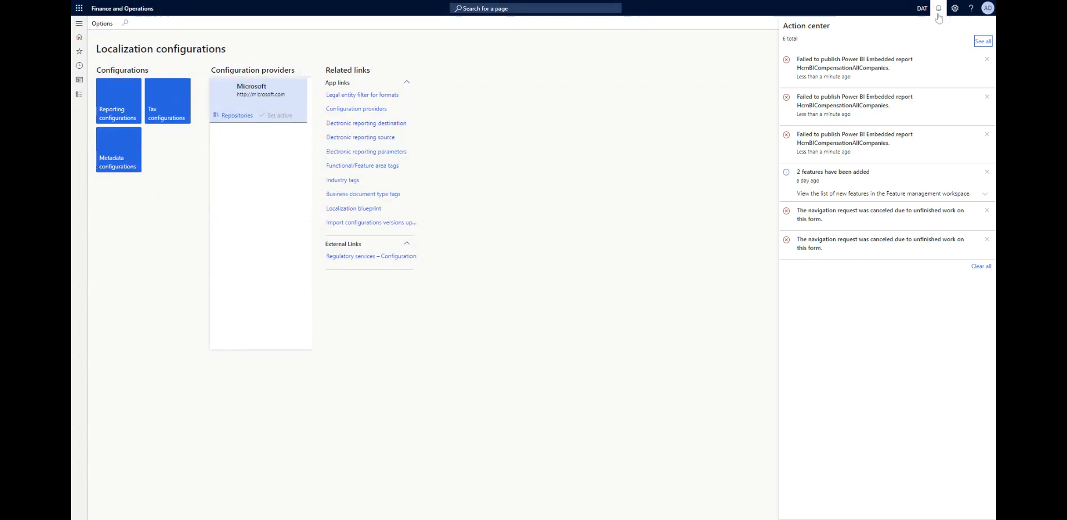
left_click(989, 59)
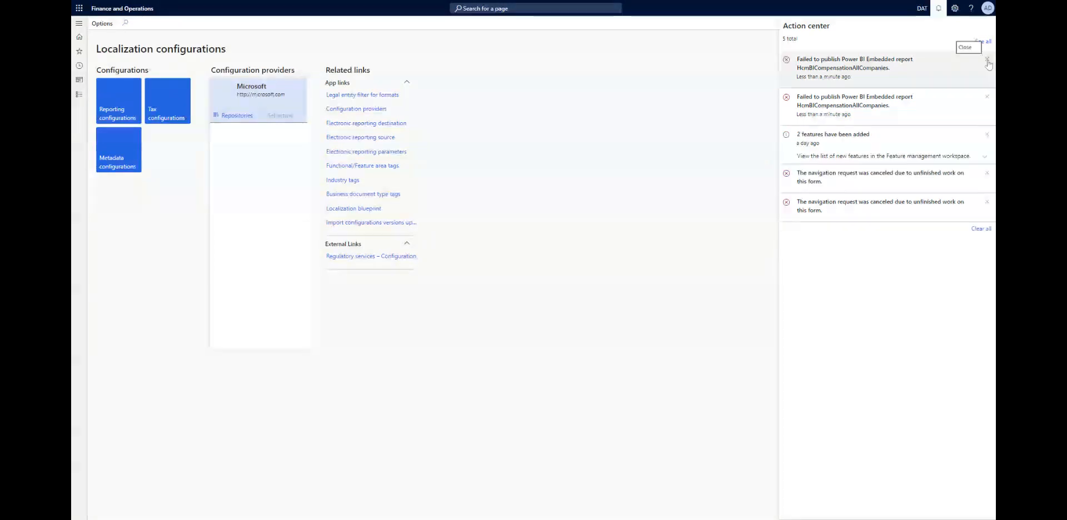
left_click(988, 59)
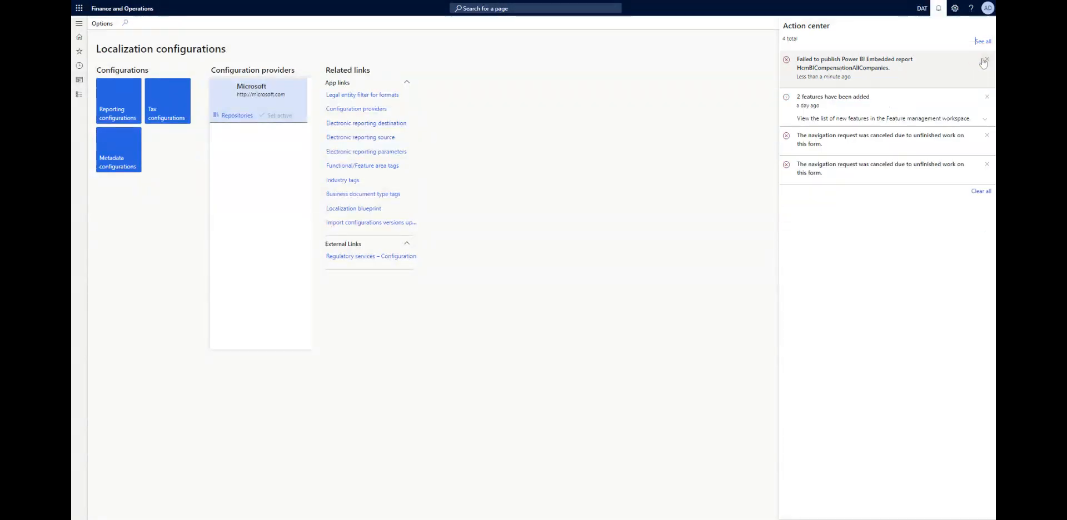
left_click(987, 59)
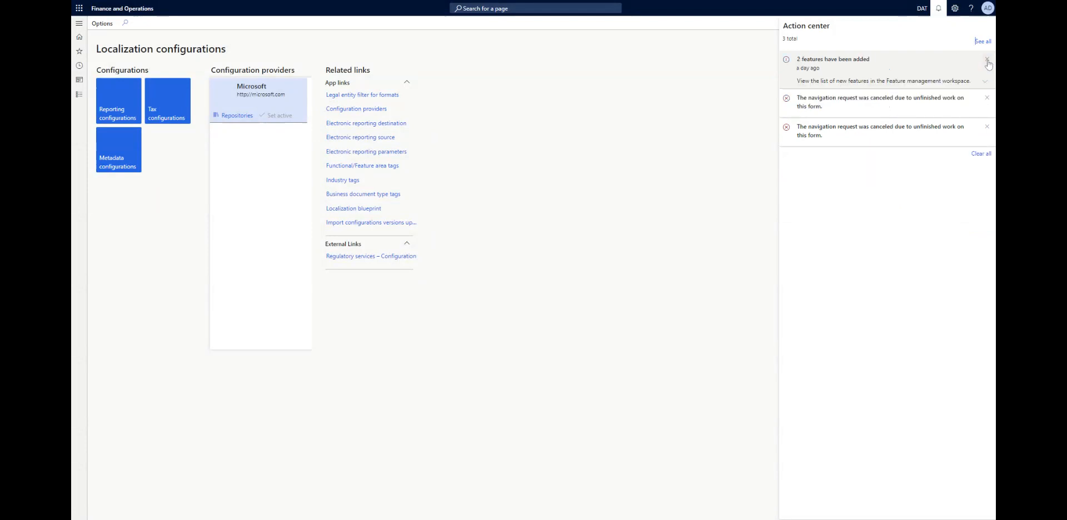
left_click(988, 59)
left_click(987, 59)
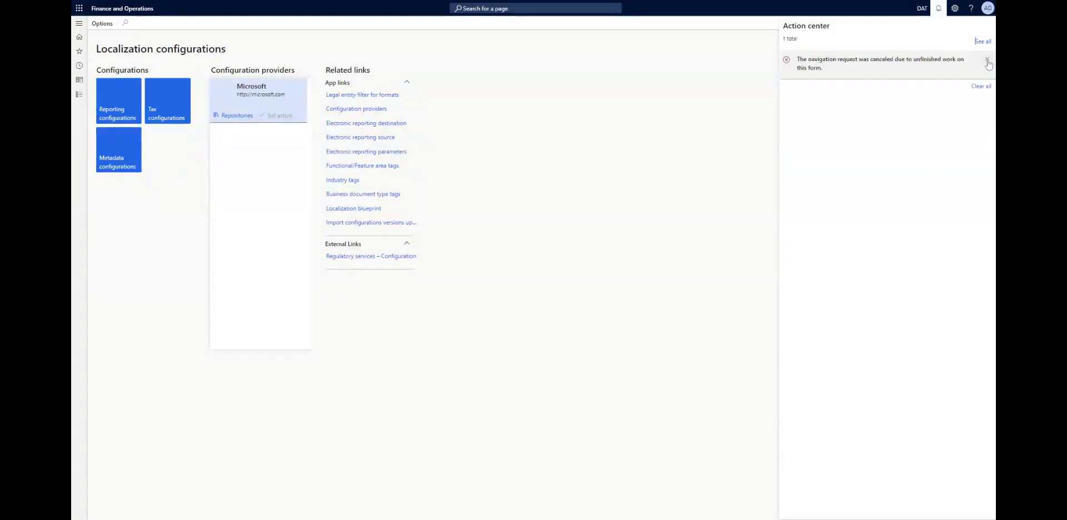
left_click(988, 59)
left_click(987, 59)
- Open the tax configurations, expand Taxable Document in the configuration tree, and select Taxable Document (India)
left_click(621, 96)
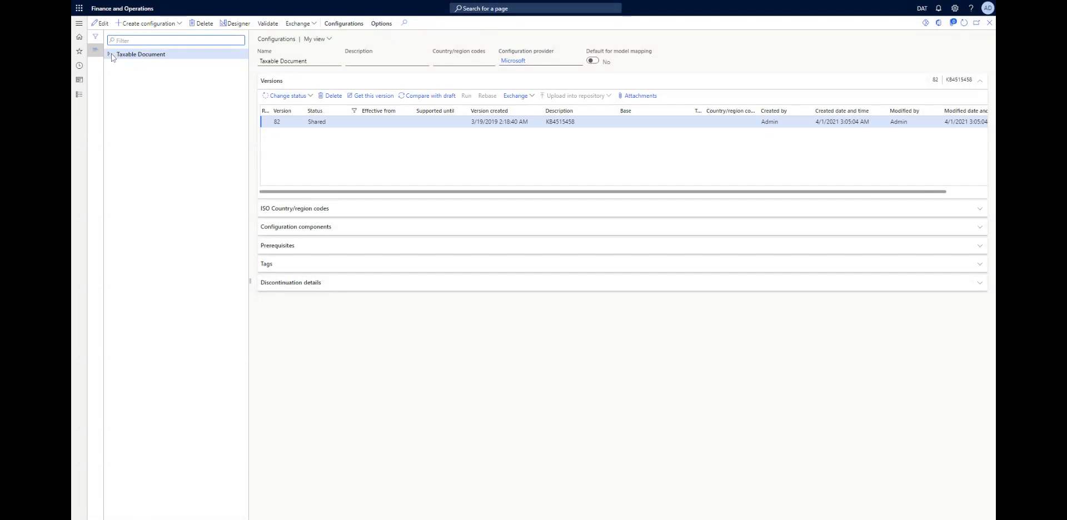
left_click(109, 54)
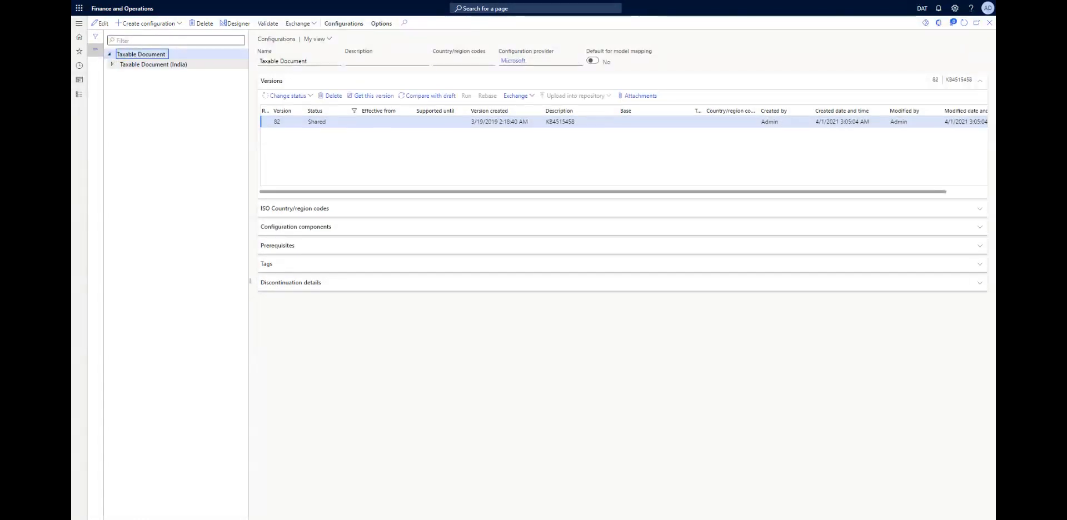
left_click(124, 64)
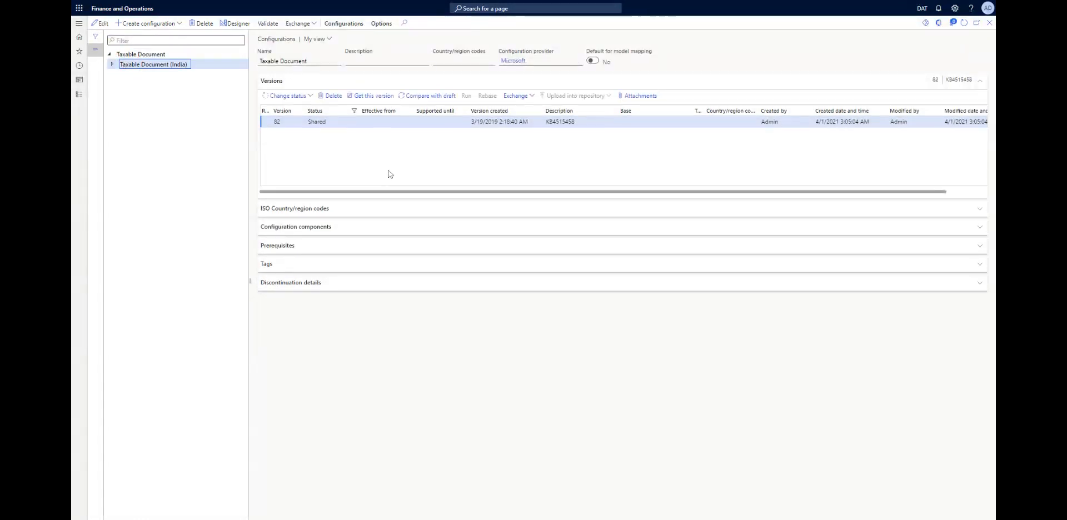
- Examine the discontinuation details, tags, prerequisites, configuration components and ISO country/region codes of Taxable Document (India)
left_click(298, 282)
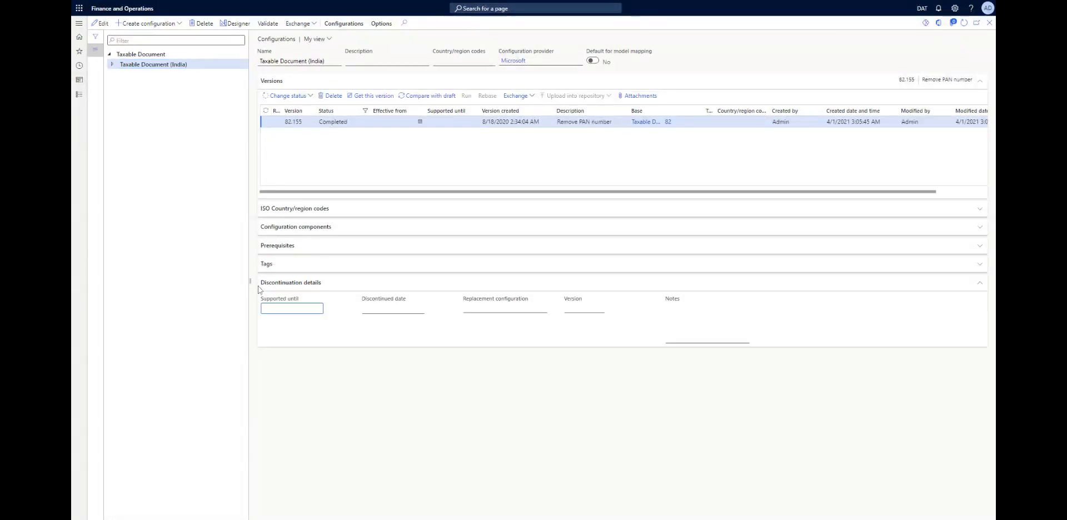
left_click(272, 264)
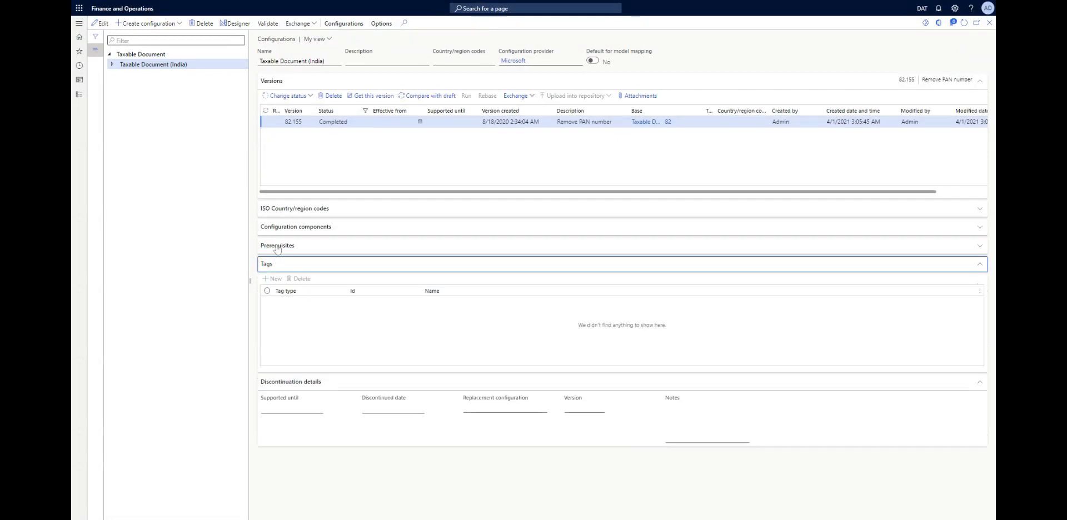
left_click(276, 248)
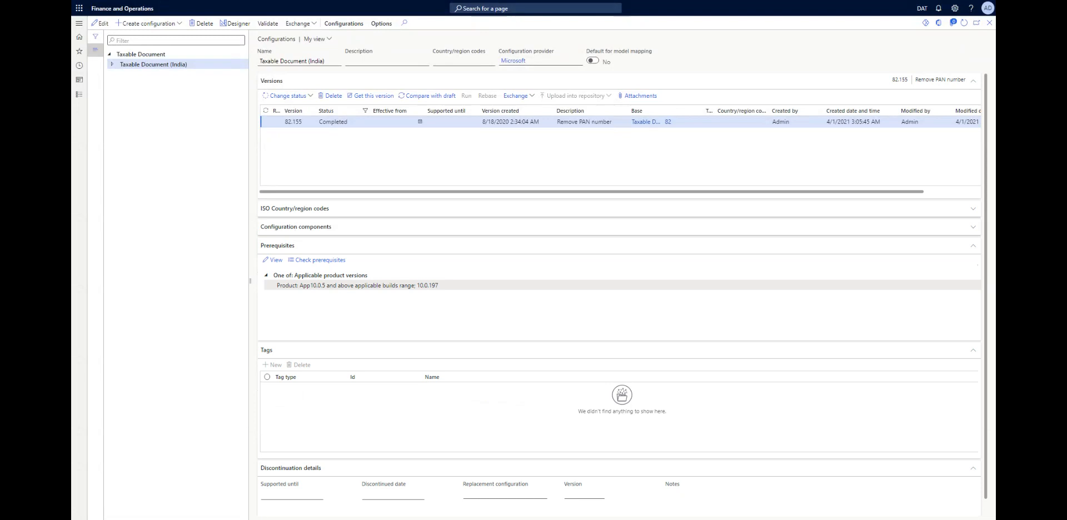
left_click(286, 229)
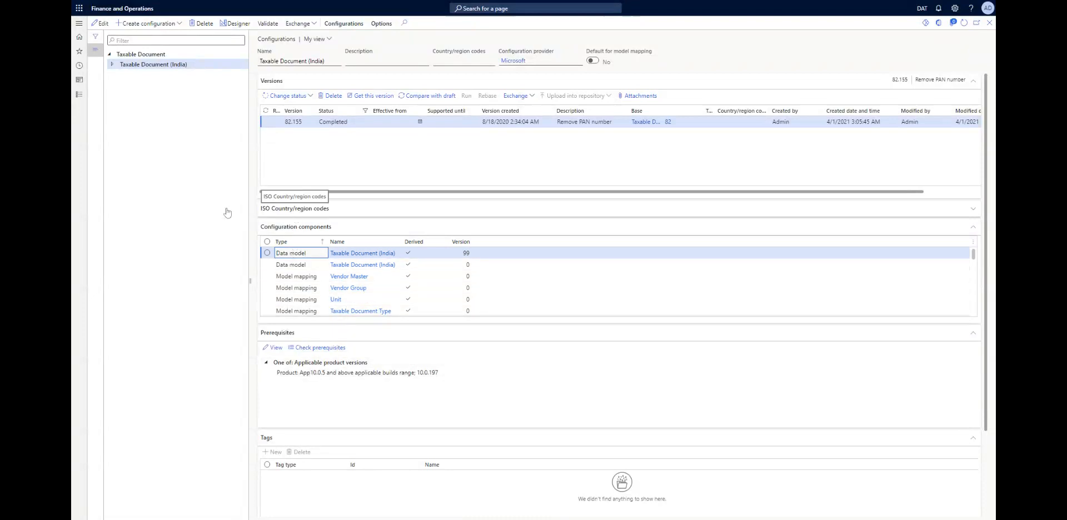
left_click(293, 210)
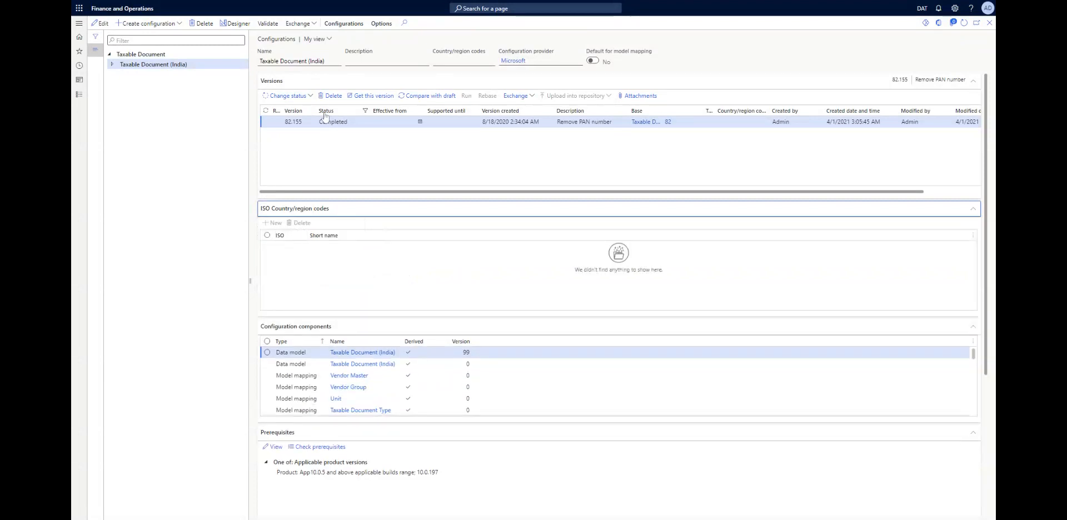
left_click(267, 235)
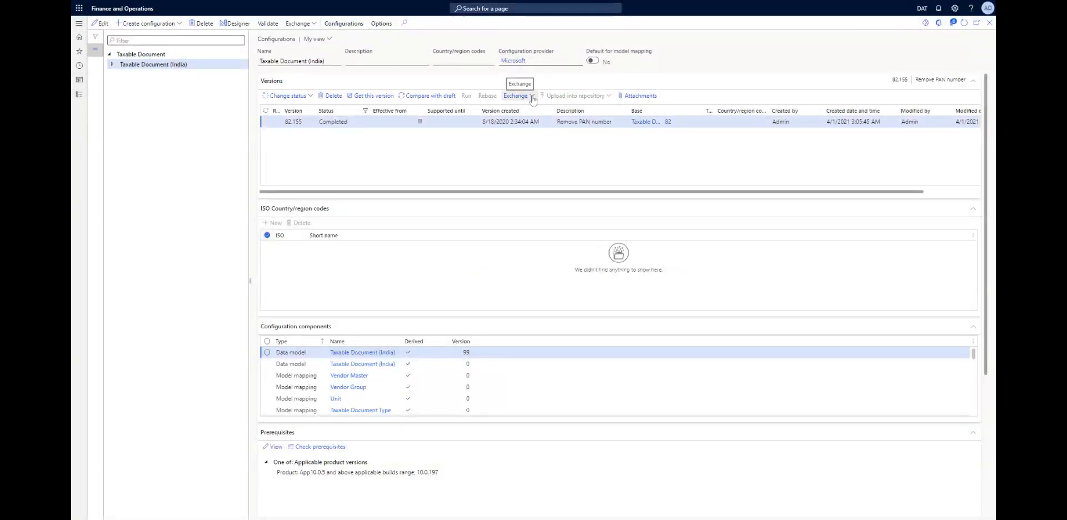
- Try to compare version 82.155 of Taxable Document (India) with its draft, and reconnect the session
left_click(403, 97)
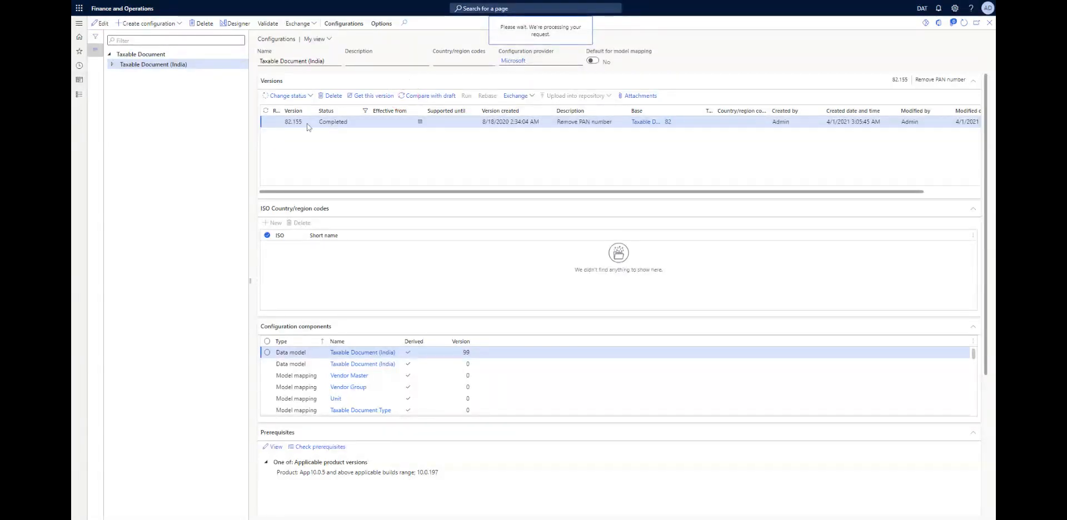
left_click(613, 138)
left_click(719, 50)
left_click(467, 62)
left_click(398, 63)
left_click(322, 63)
left_click(326, 40)
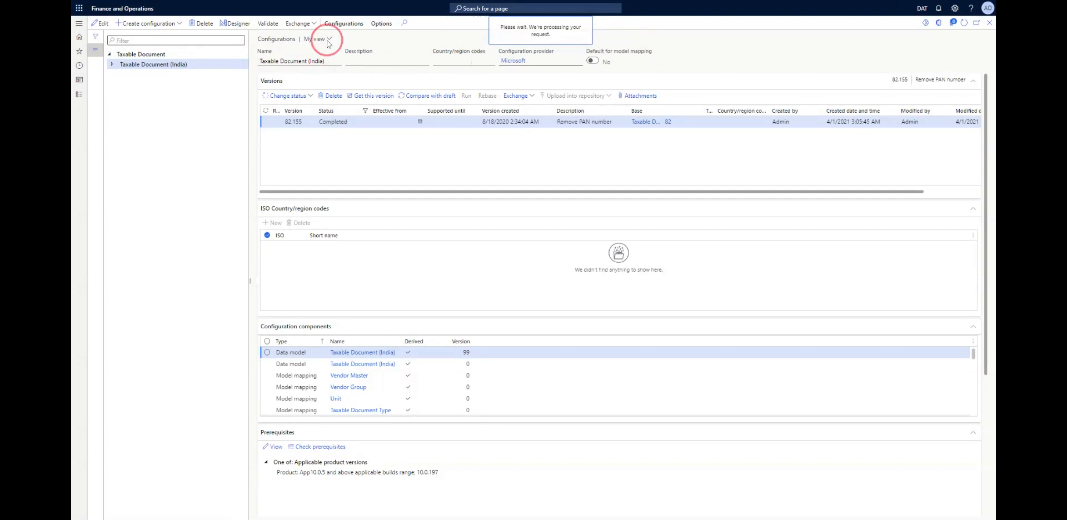
left_click(371, 39)
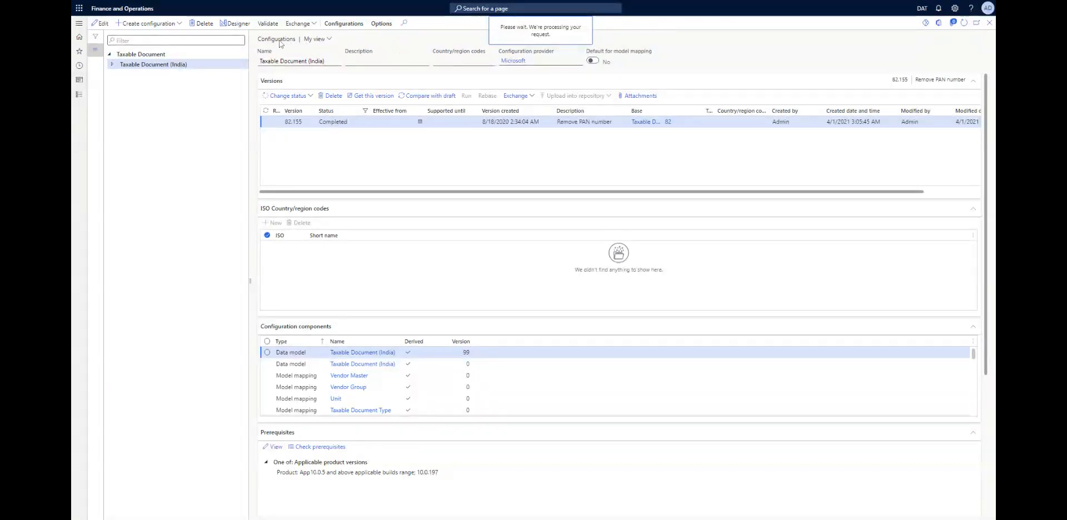
left_click(279, 40)
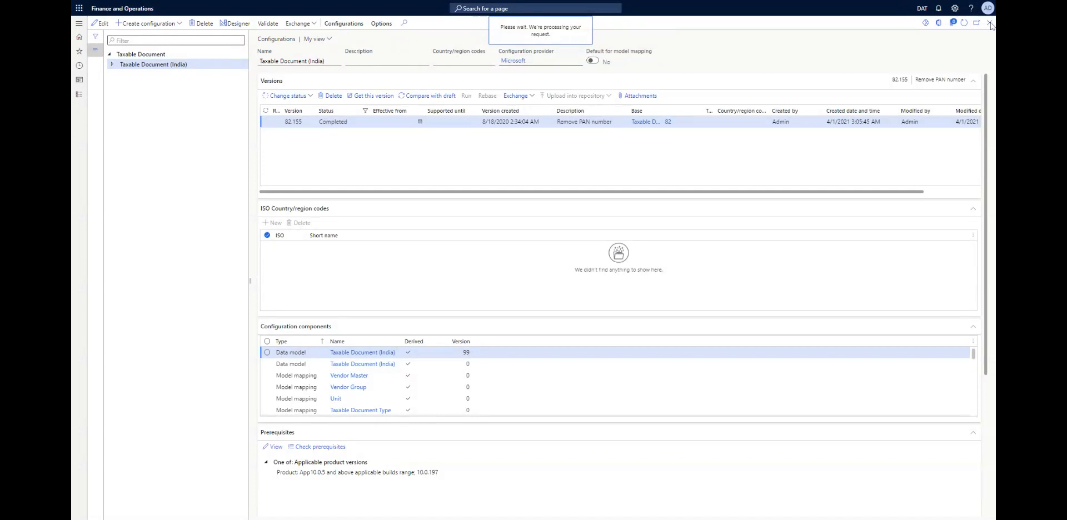
left_click(854, 37)
left_click(383, 24)
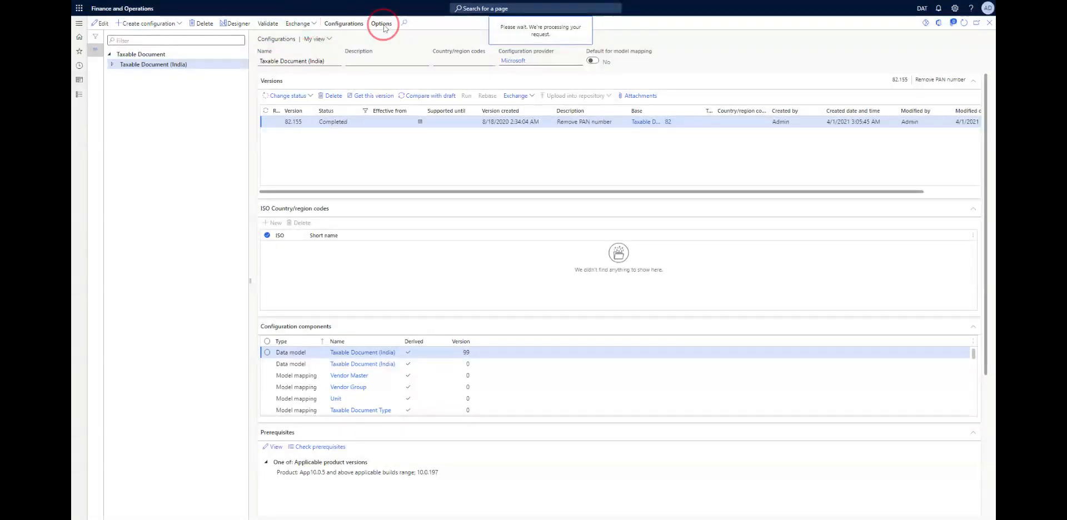
left_click(337, 25)
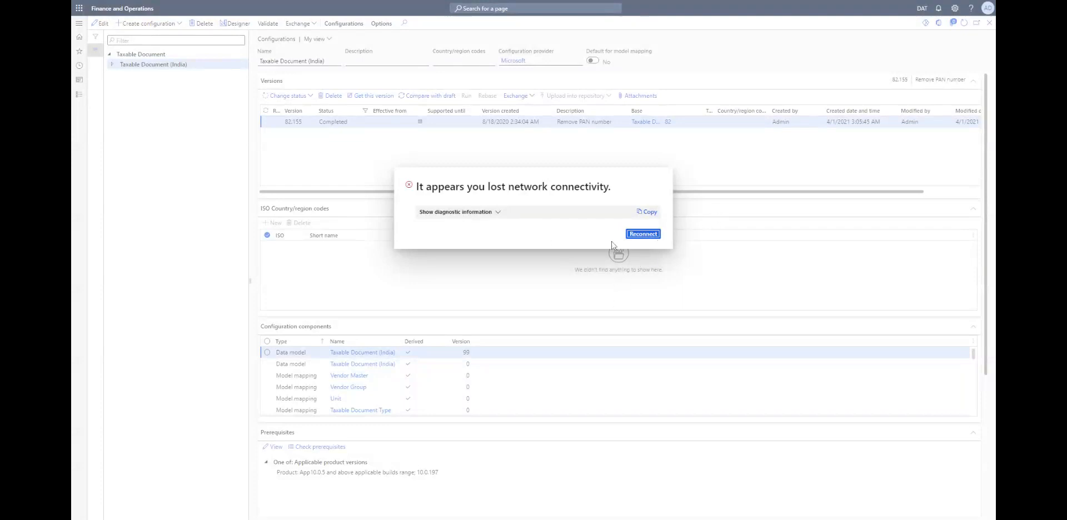
left_click(639, 234)
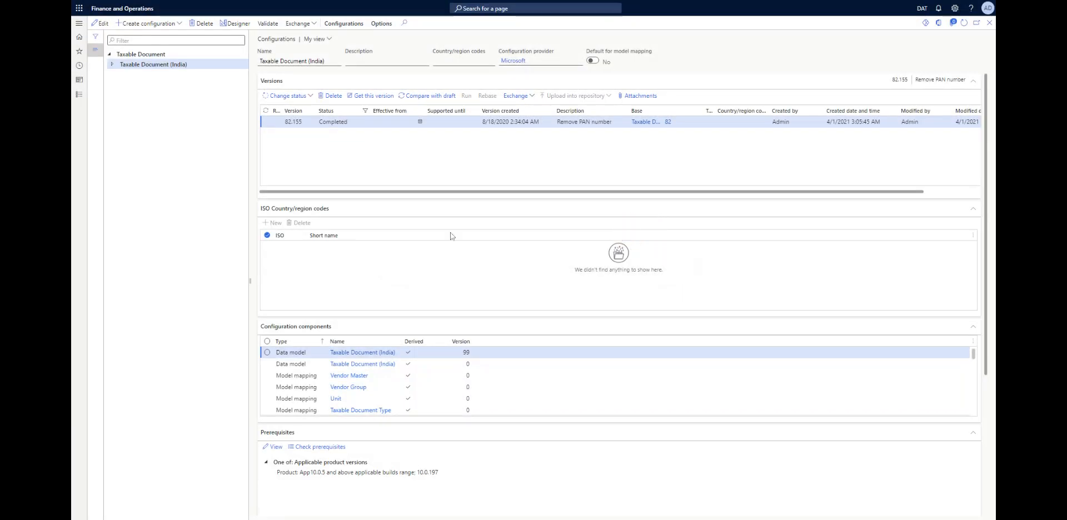